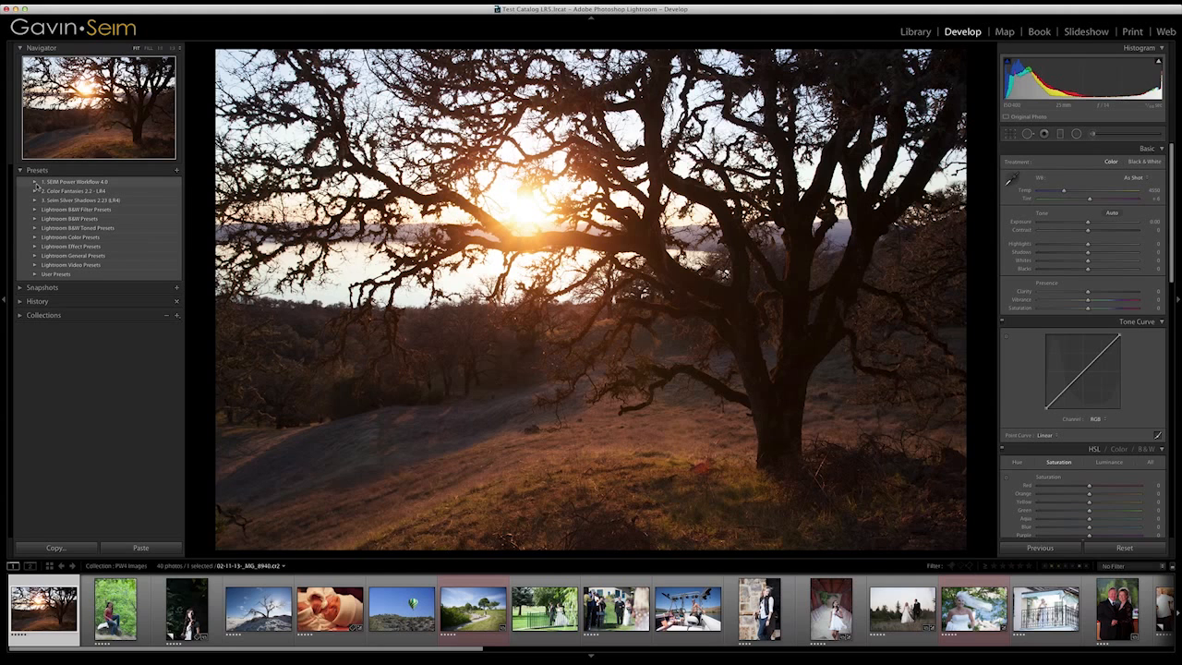
# - Expand the SEIM Power Workflow 4.0 preset collection and look through its presets
pyautogui.click(35, 184)
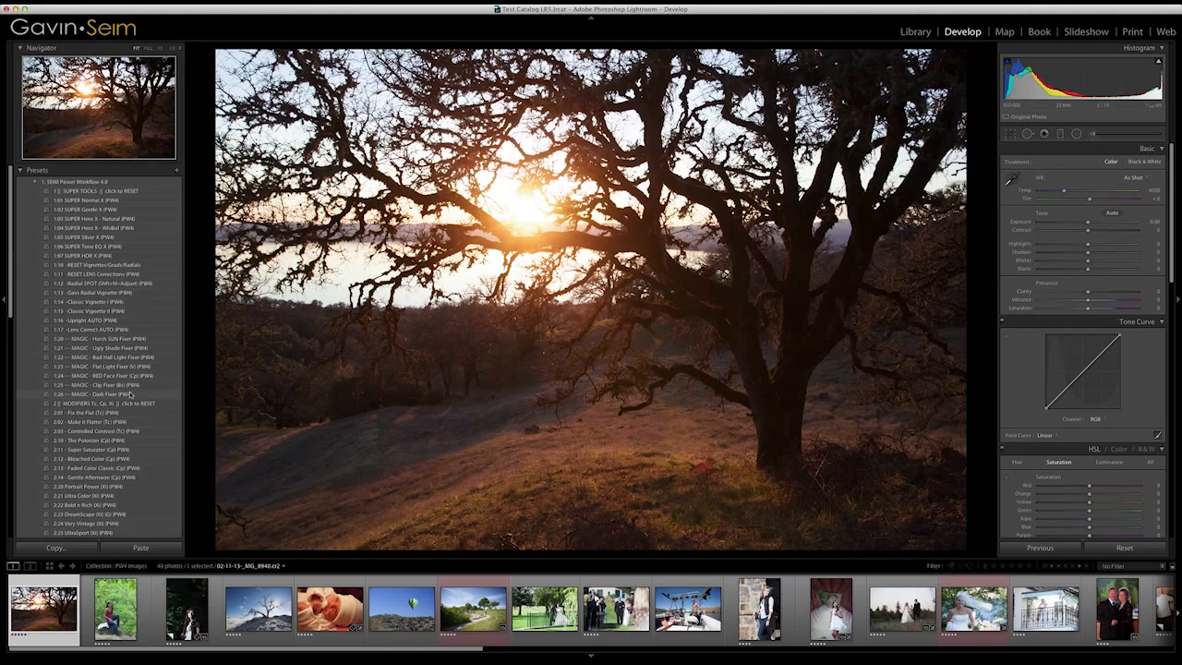
pyautogui.scroll(-6, 121, 404)
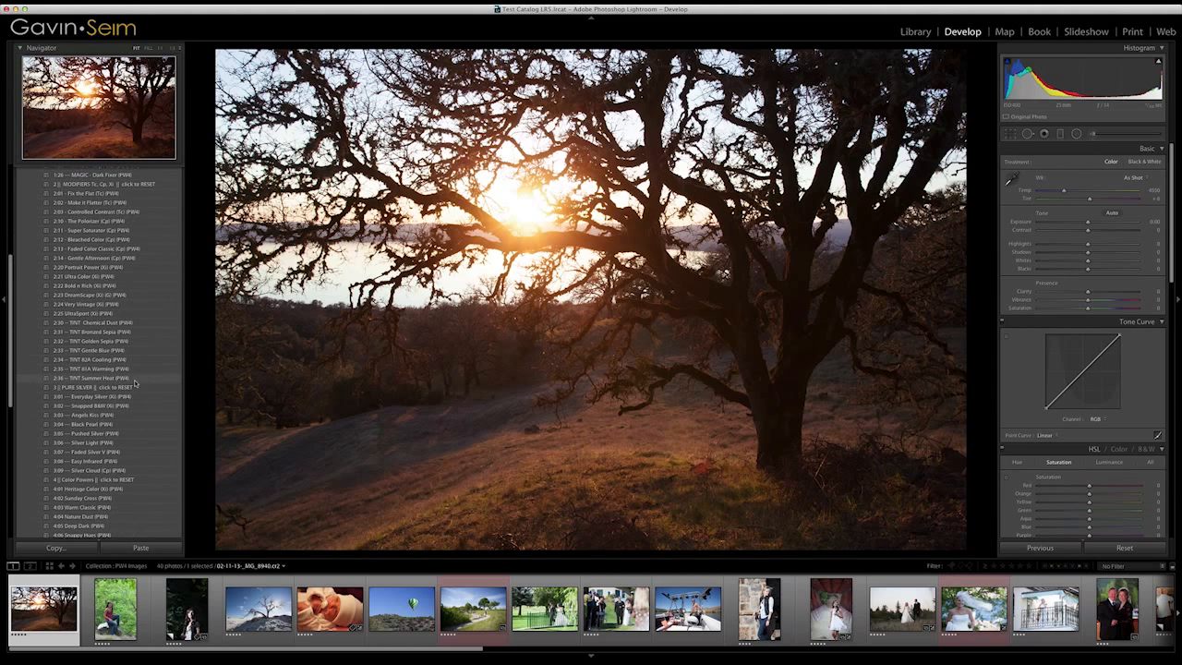
pyautogui.scroll(-6, 123, 381)
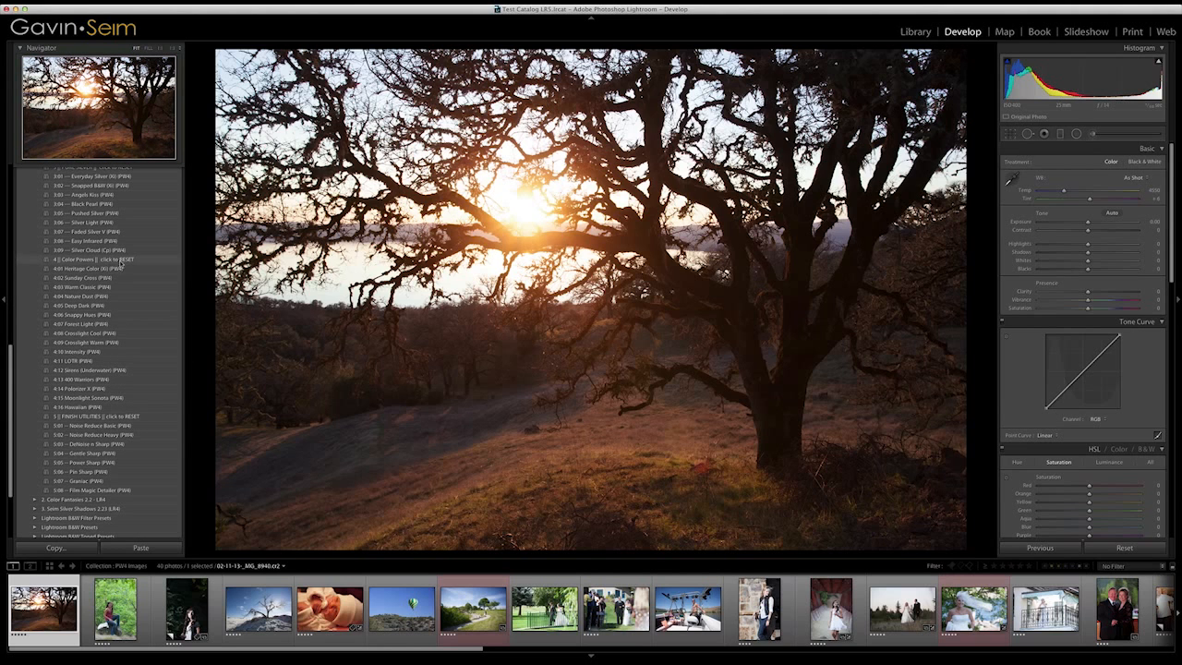
pyautogui.scroll(10, 108, 422)
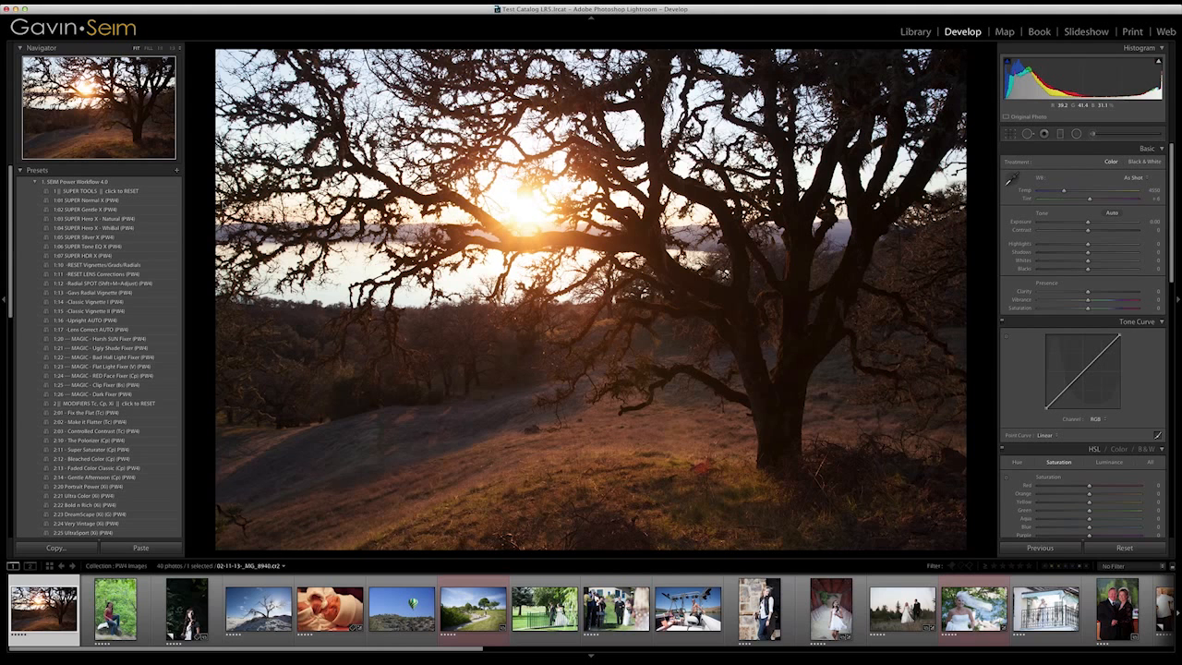
# - Show the collection as a Library grid with smaller thumbnails, seven per row, and select all photos
pyautogui.press('g')
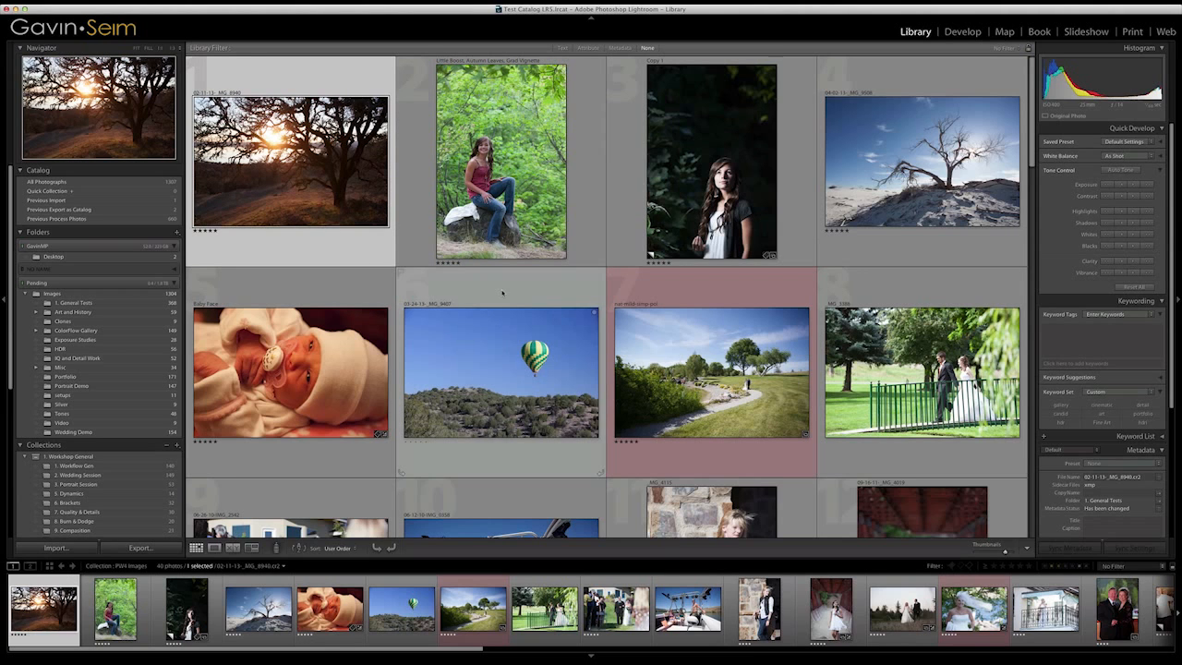
pyautogui.click(998, 552)
pyautogui.click(994, 552)
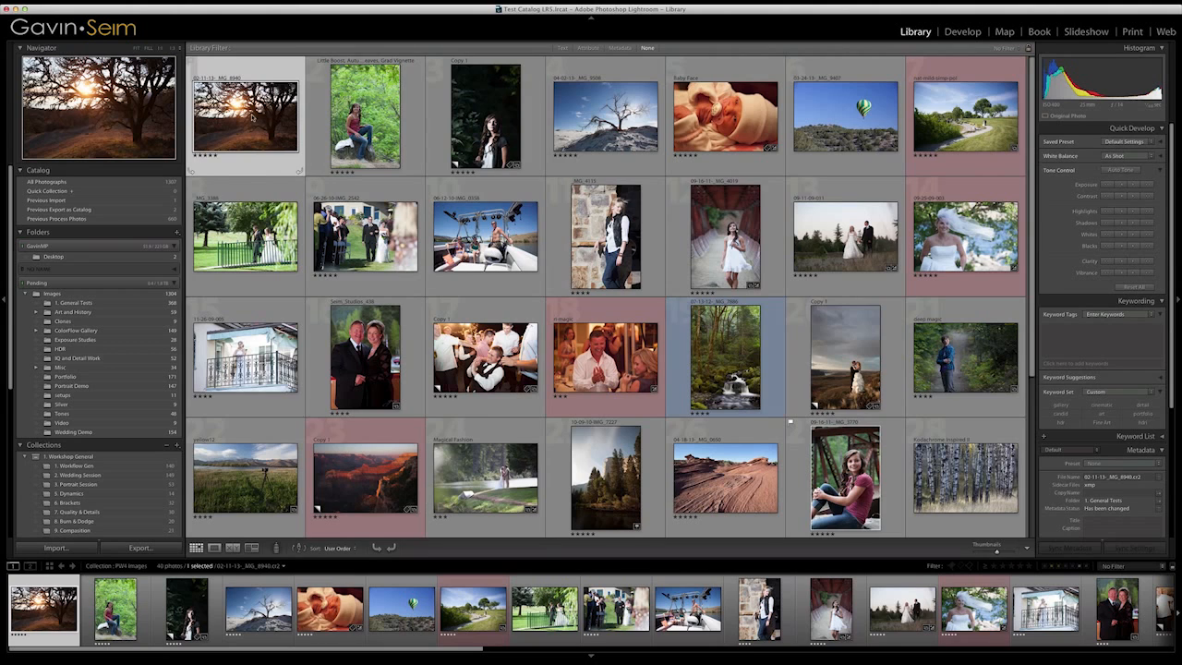
pyautogui.press('super+a')
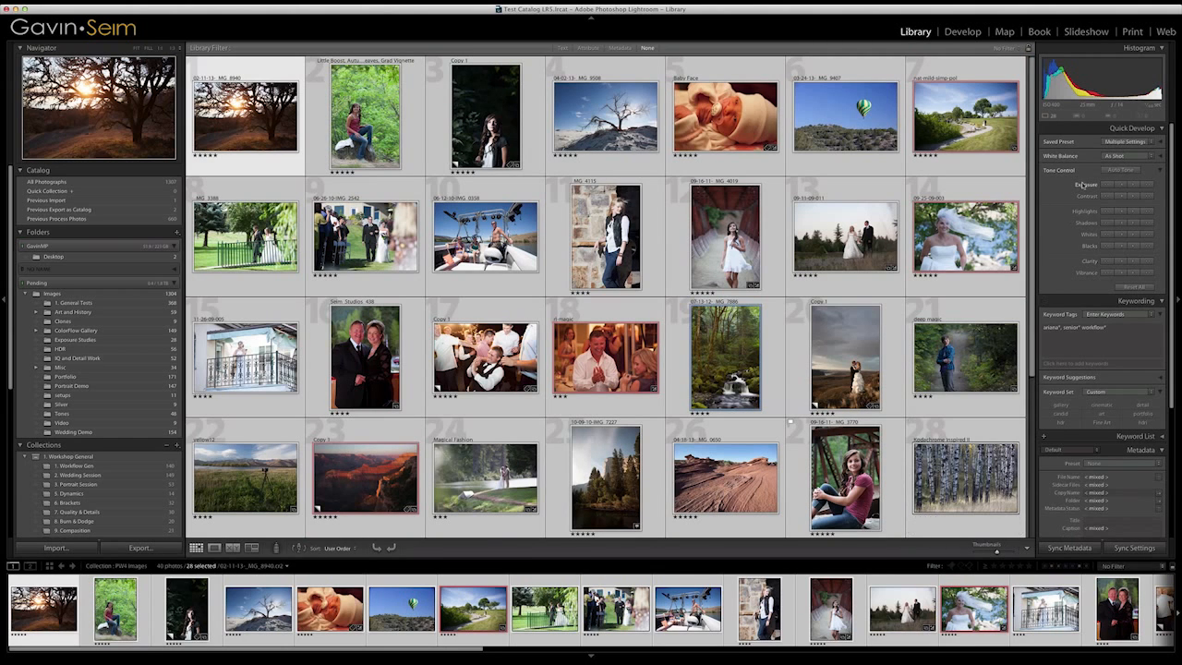
# - Apply the 1:01 SUPER Normal X preset from SEIM Power Workflow 4.0 to all selected photos with Quick Develop
pyautogui.click(1138, 143)
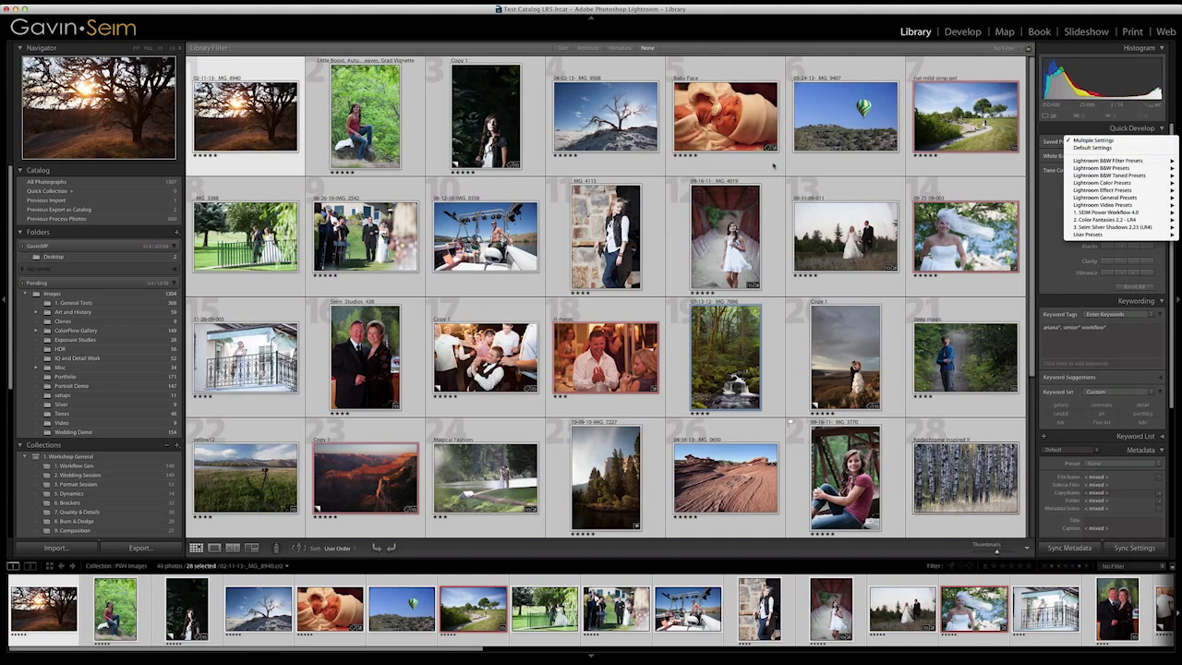
pyautogui.click(618, 130)
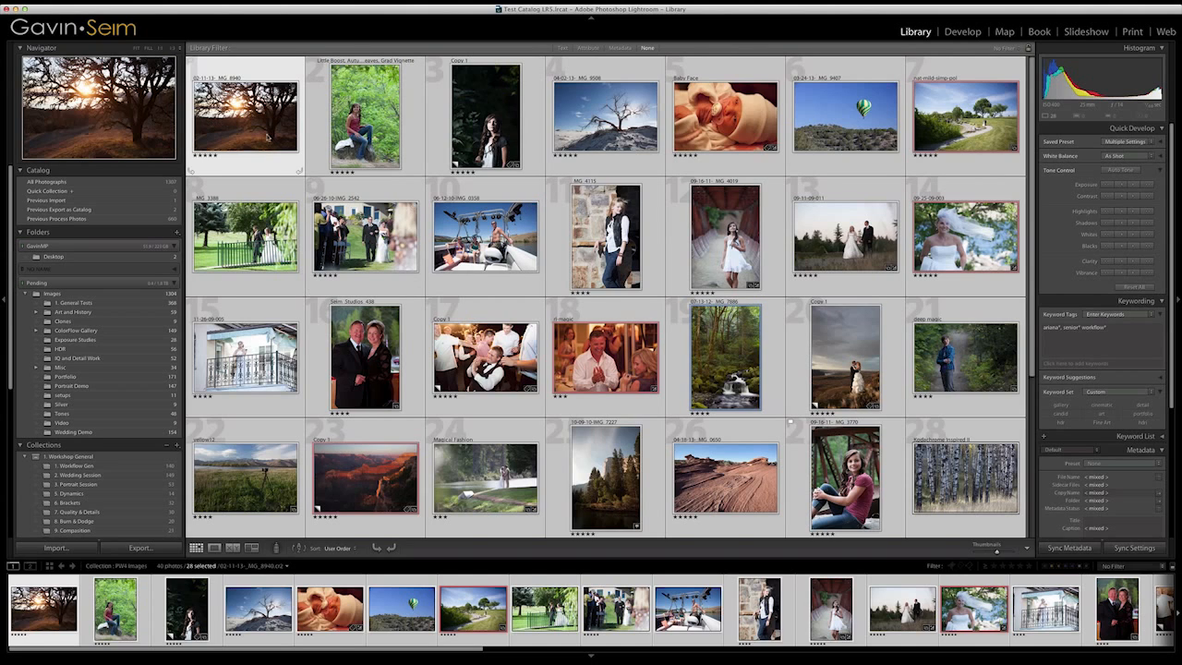
pyautogui.click(1127, 143)
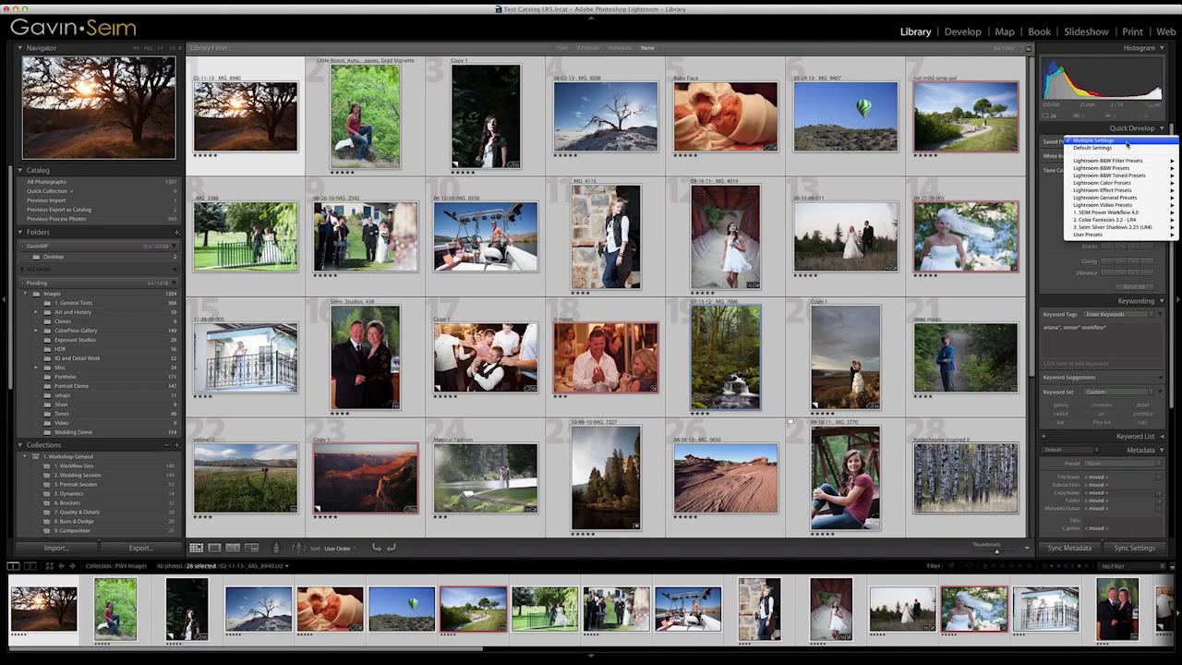
pyautogui.moveTo(1127, 215)
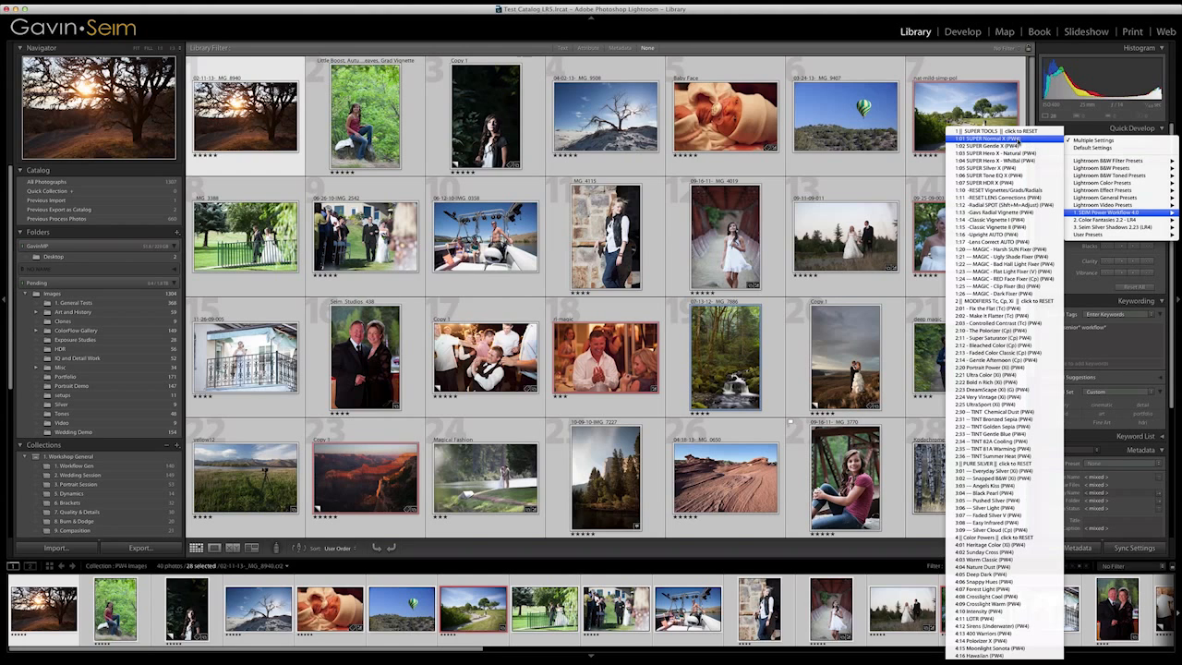
pyautogui.click(1016, 137)
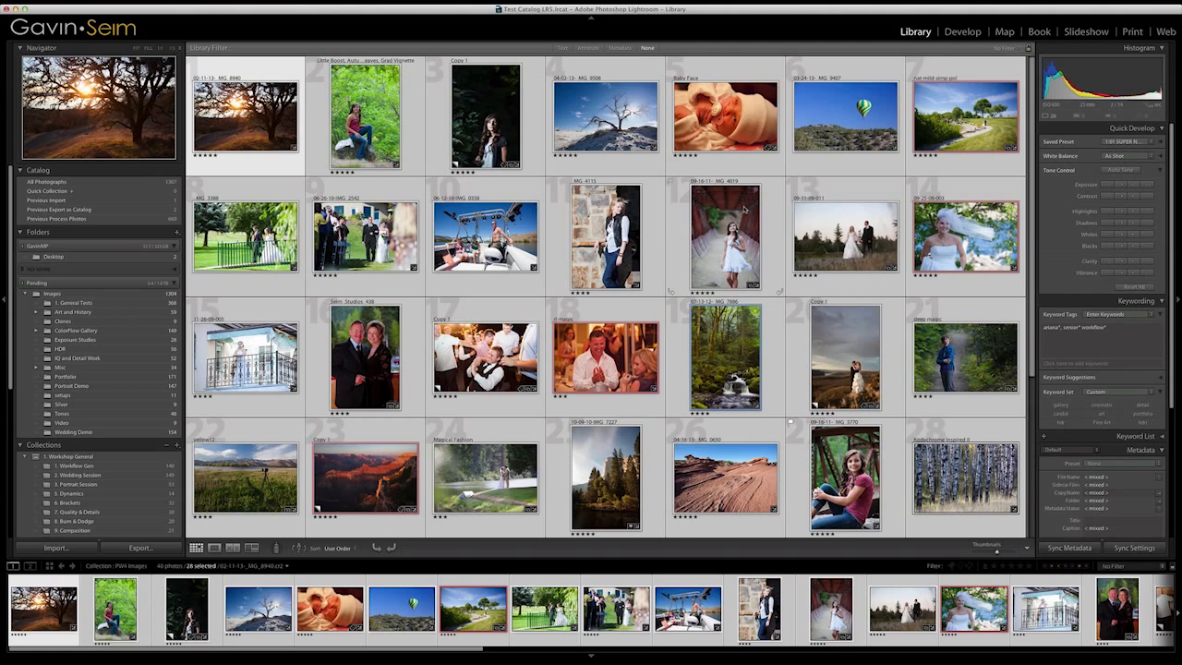
# - Clear the group selection and look over individual photos in the grid to check the applied preset
pyautogui.click(607, 340)
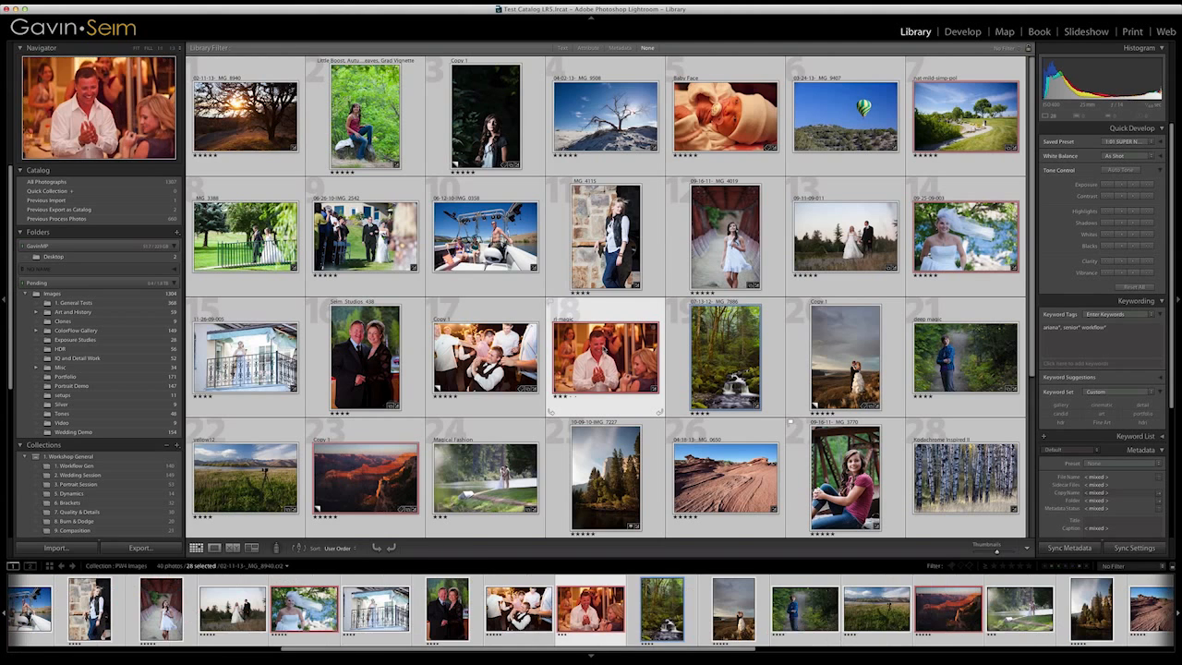
pyautogui.press('super+shift+d')
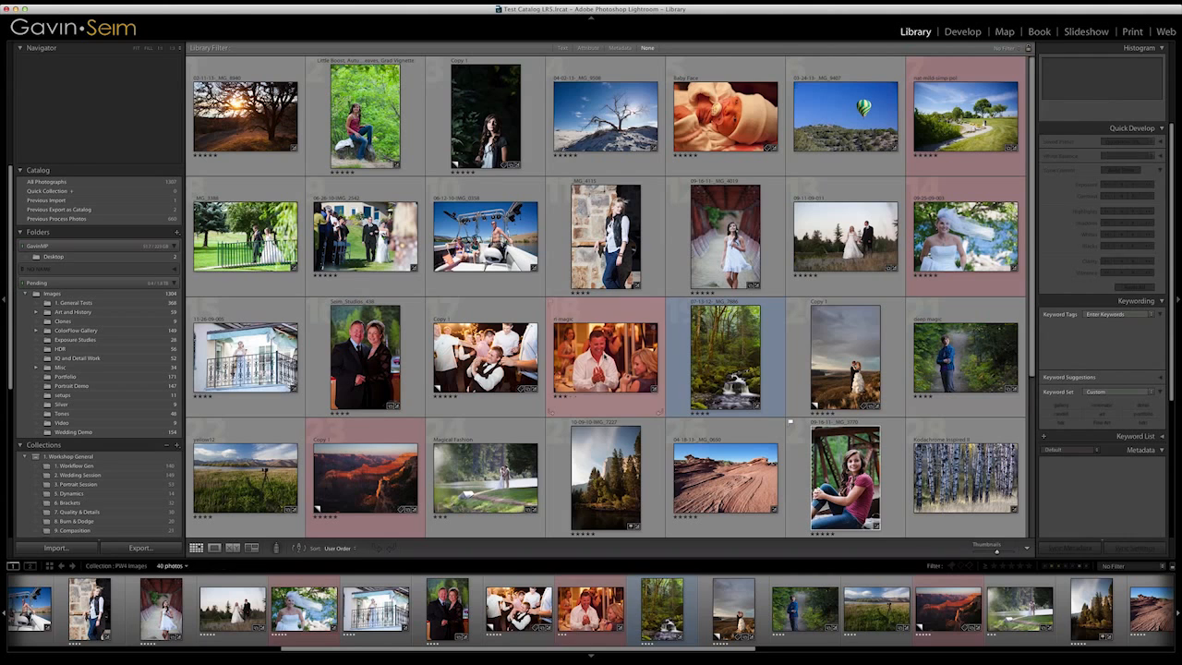
pyautogui.keyDown('super'); pyautogui.click(965, 360); pyautogui.keyUp('super')
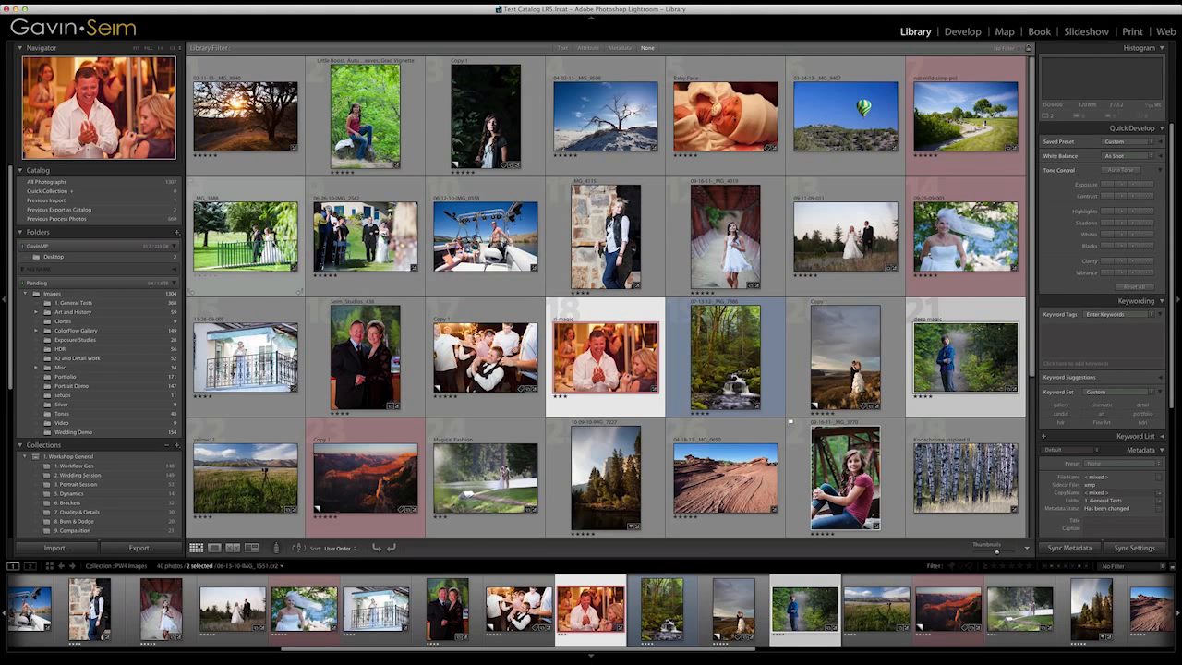
pyautogui.click(244, 235)
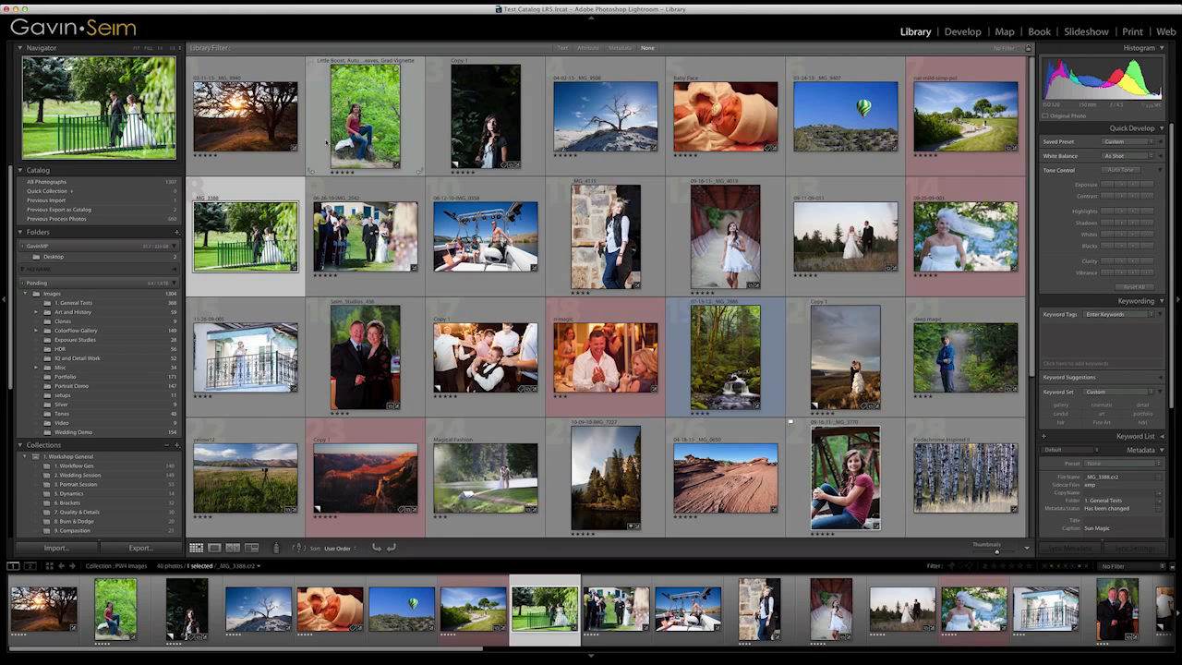
pyautogui.click(846, 358)
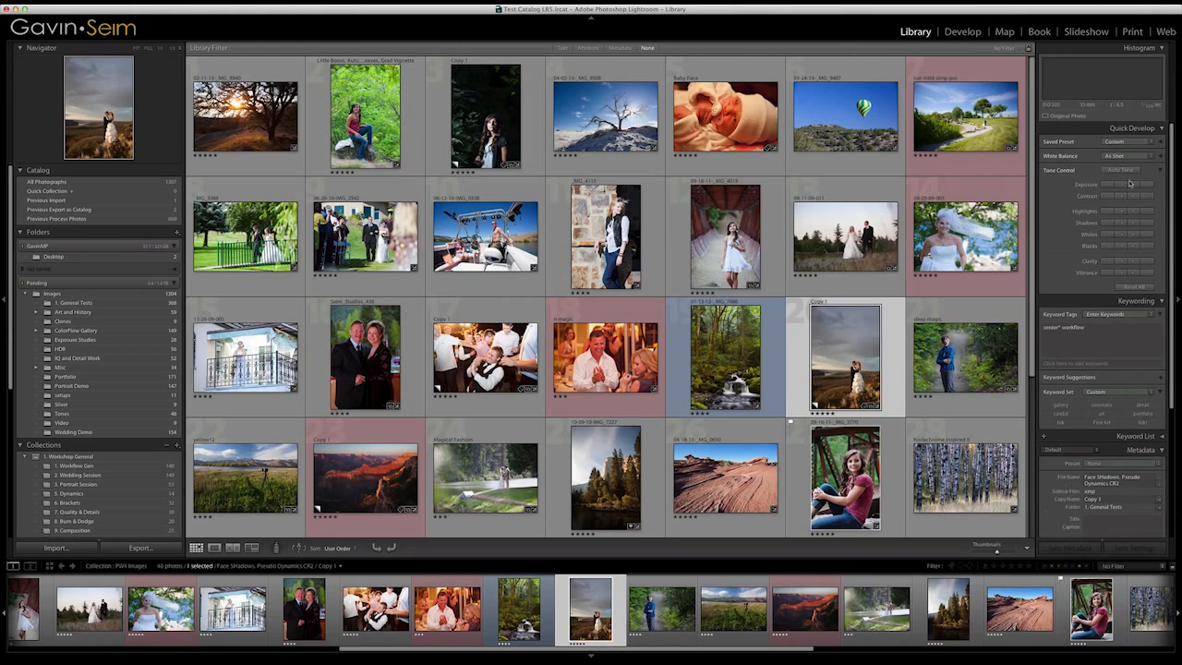
pyautogui.press('Up')
pyautogui.press('Right')
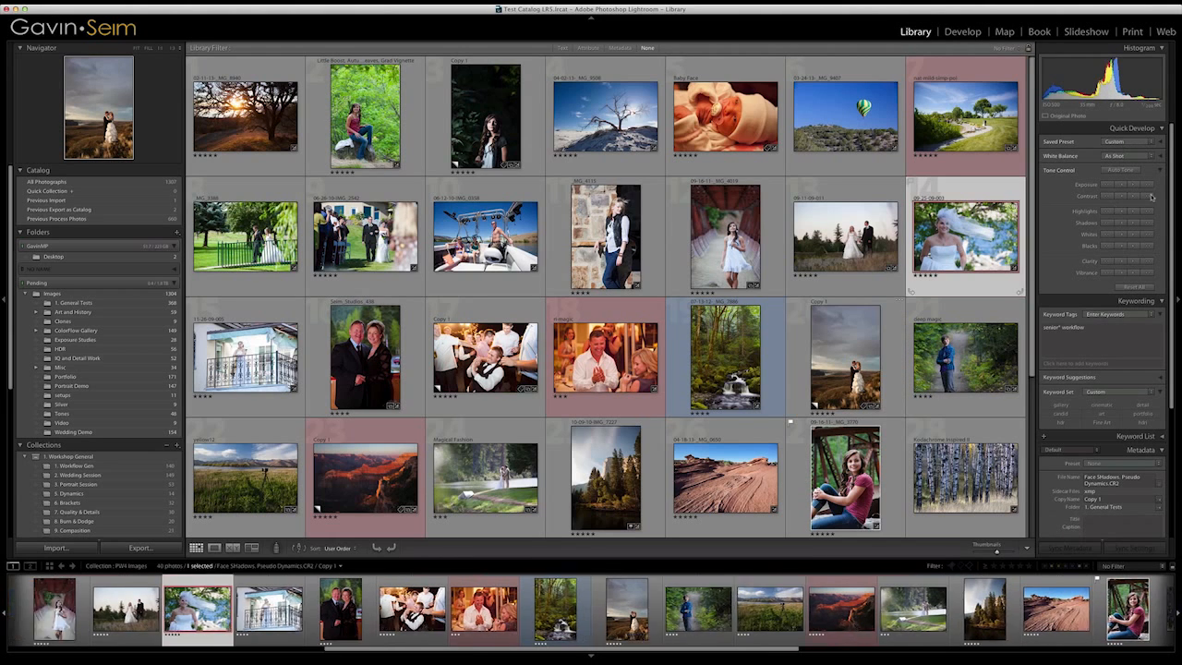
pyautogui.click(669, 233)
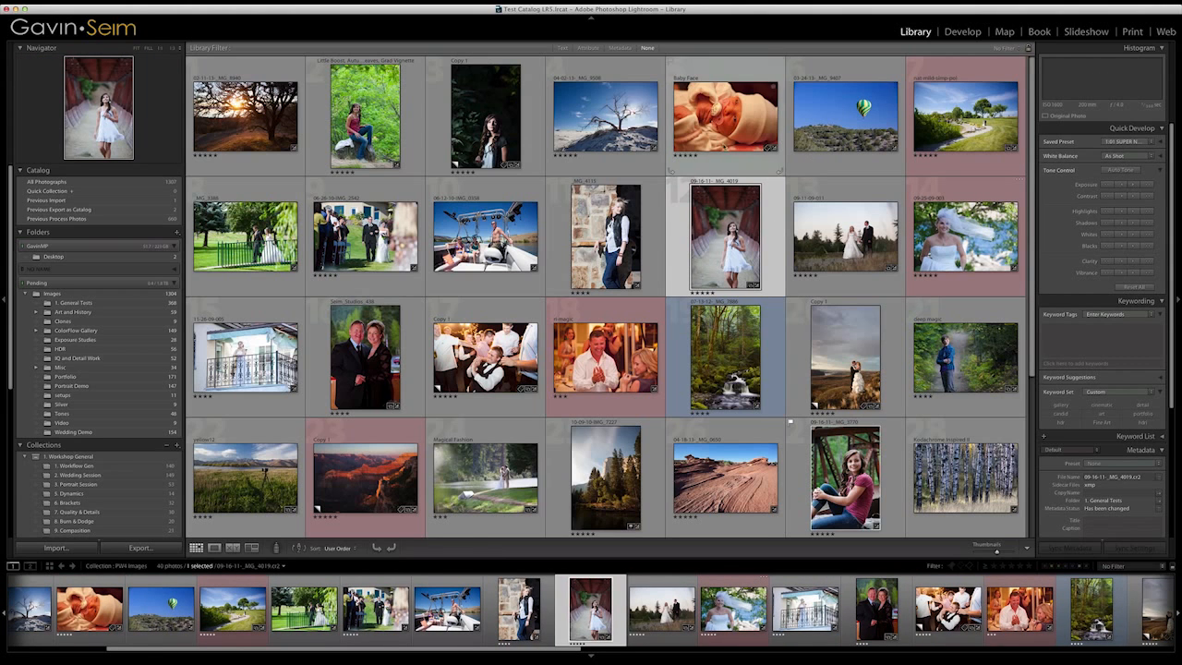
# - Open the sunset tree photo in Develop and undo its SUPER TOOLS reset
pyautogui.click(227, 130)
pyautogui.press('d')
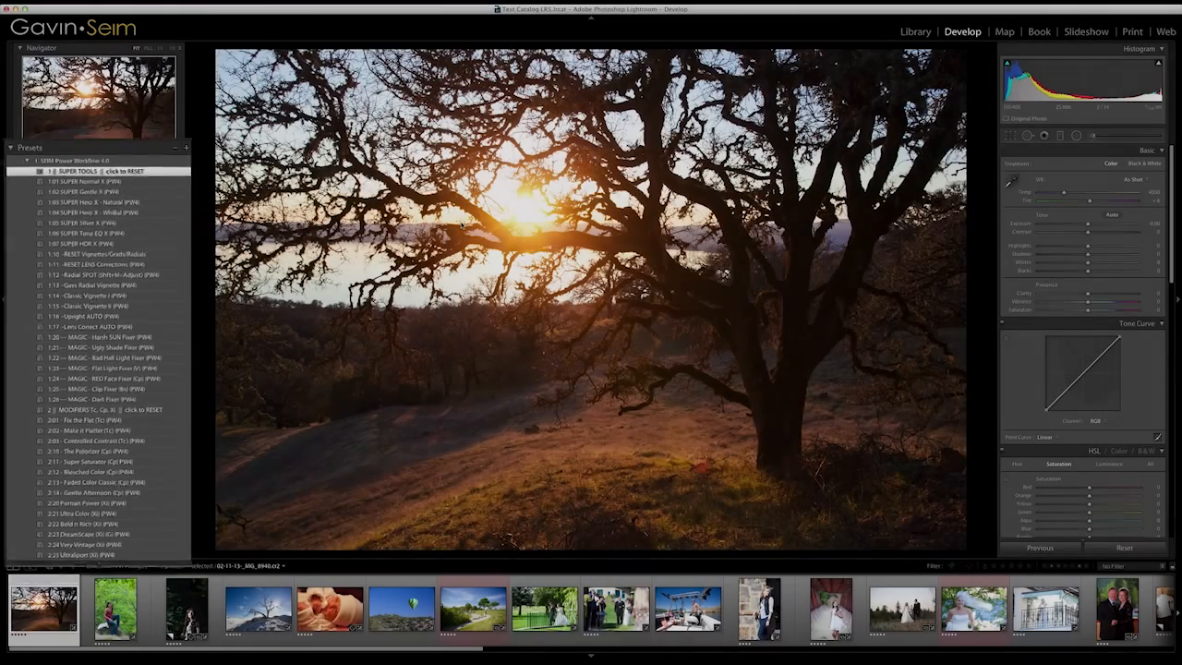
pyautogui.click(220, 53)
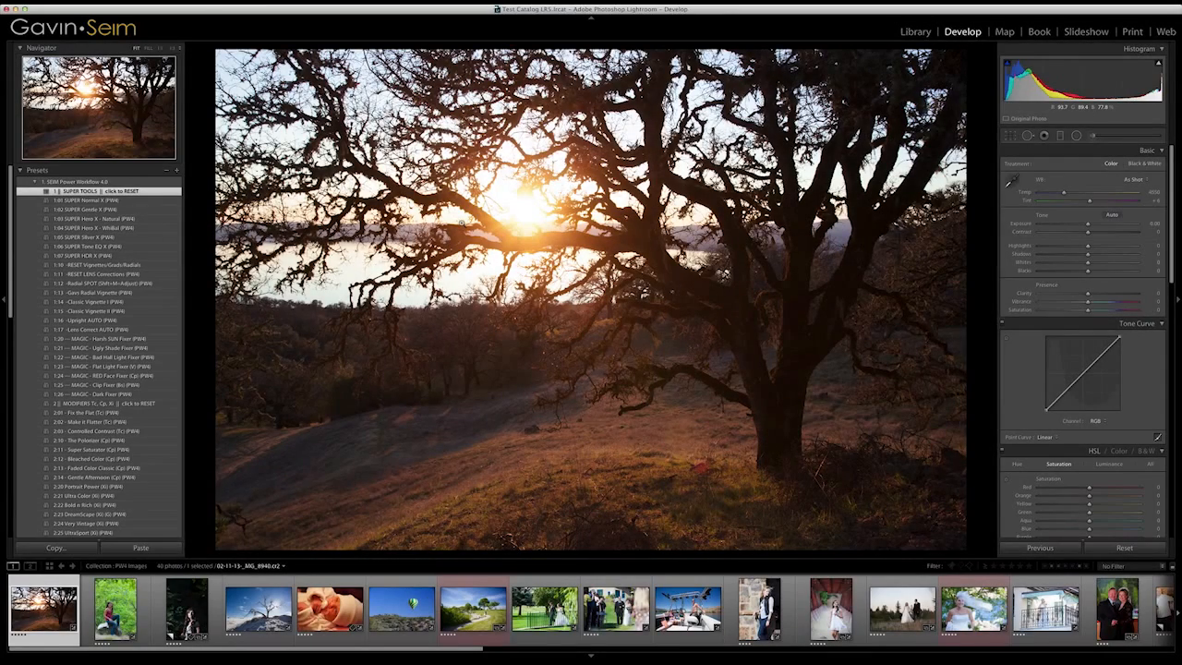
pyautogui.press('super+z')
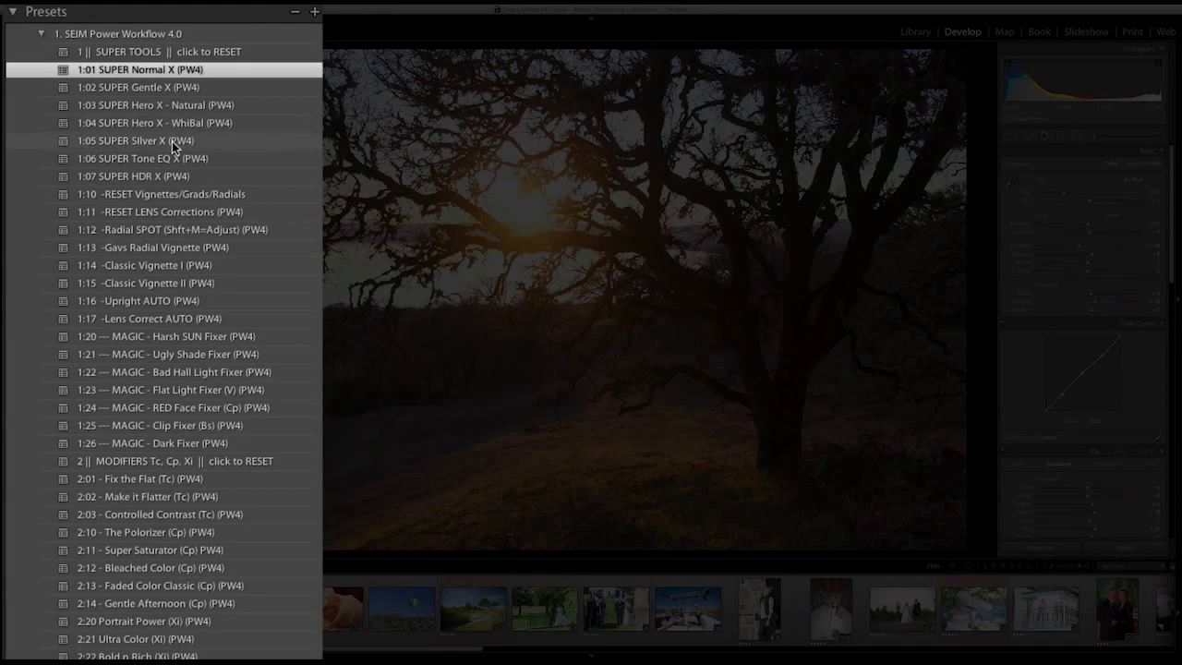
# - Try the 1:05 SUPER Silver X and 1:07 SUPER HDR X presets on the sunset tree photo
pyautogui.click(172, 143)
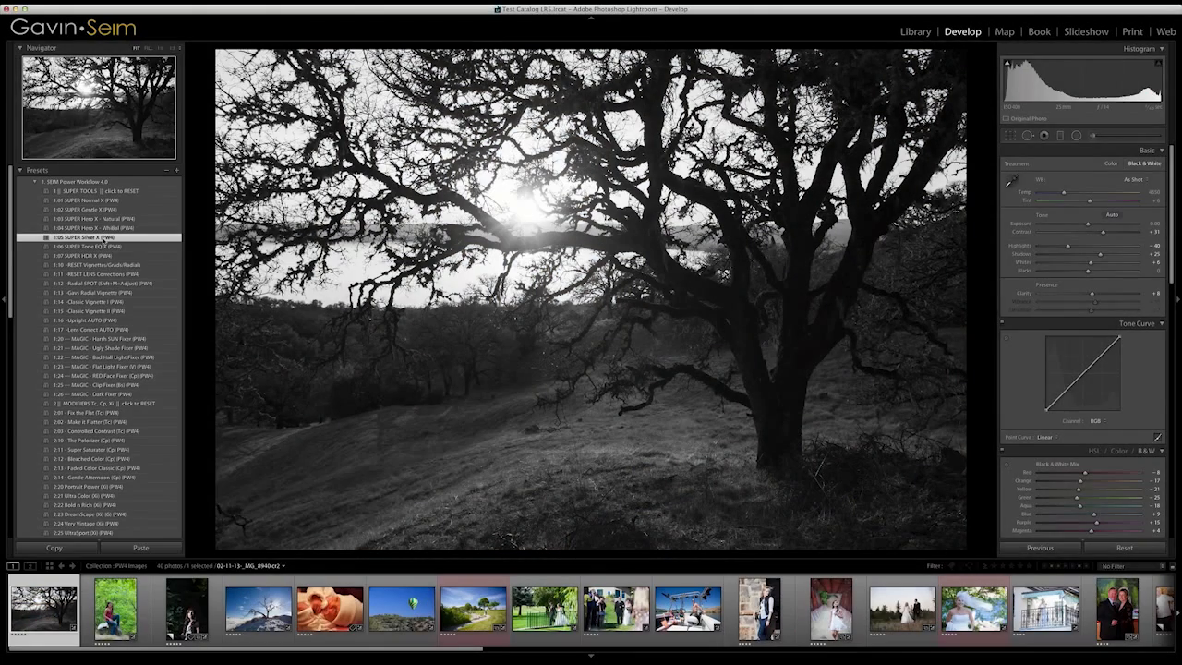
pyautogui.press('super+z')
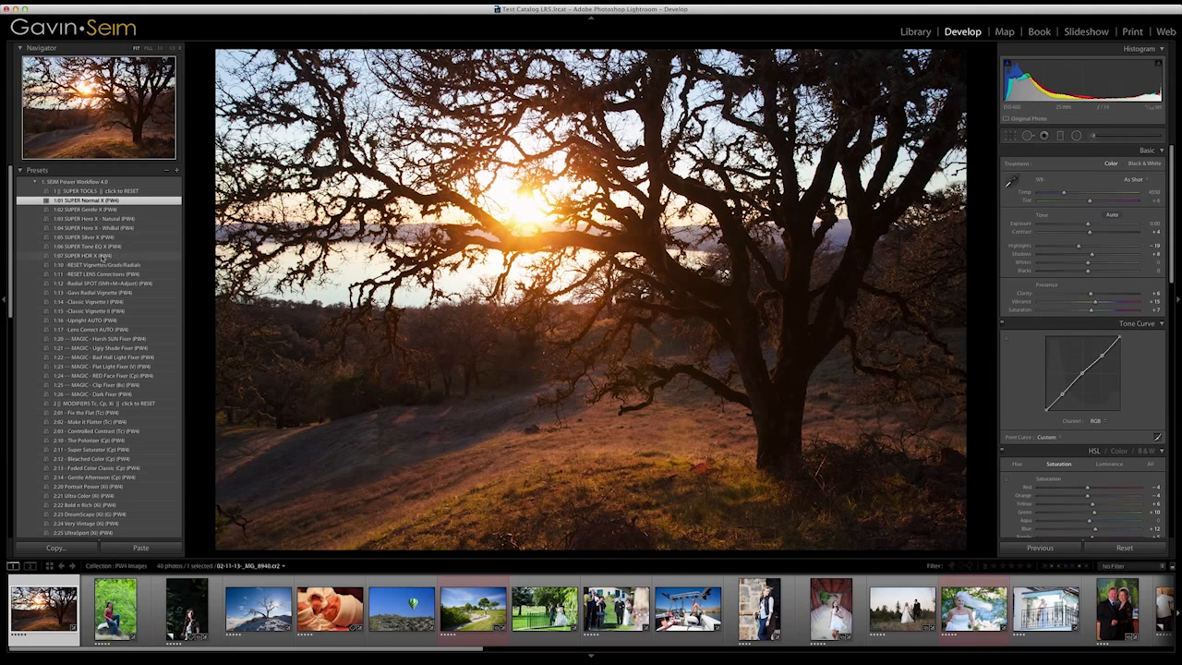
pyautogui.click(102, 255)
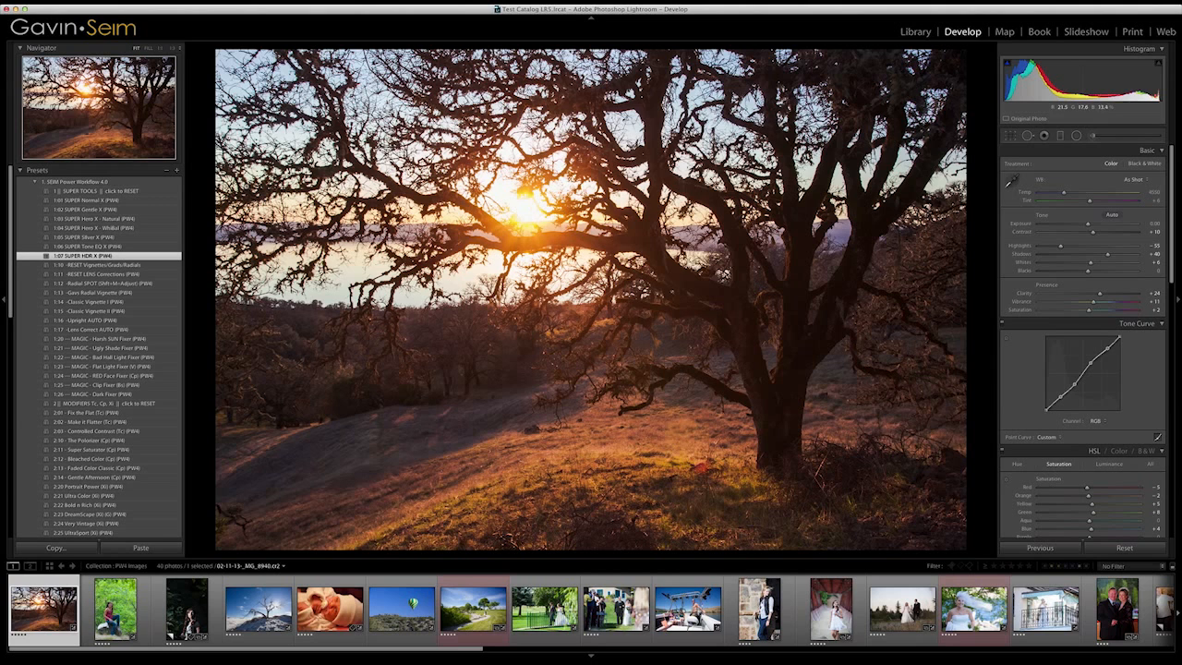
# - Reset the sunset tree photo with the SUPER TOOLS preset and apply 1:06 SUPER Tone EQ X
pyautogui.click(117, 191)
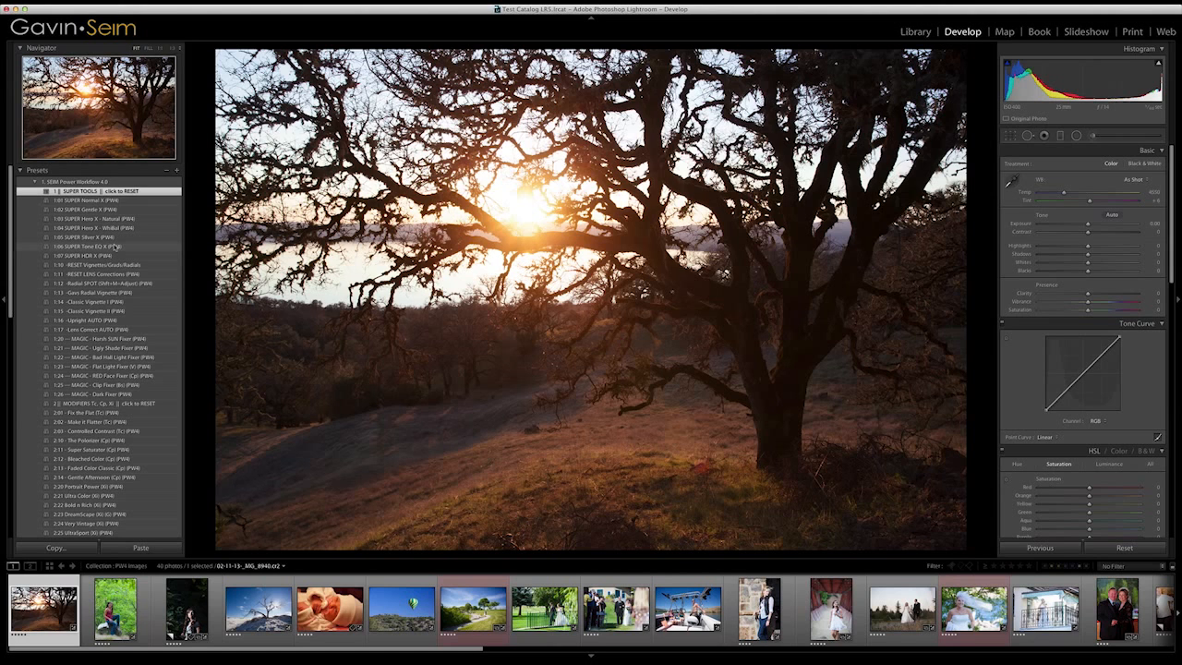
pyautogui.click(115, 247)
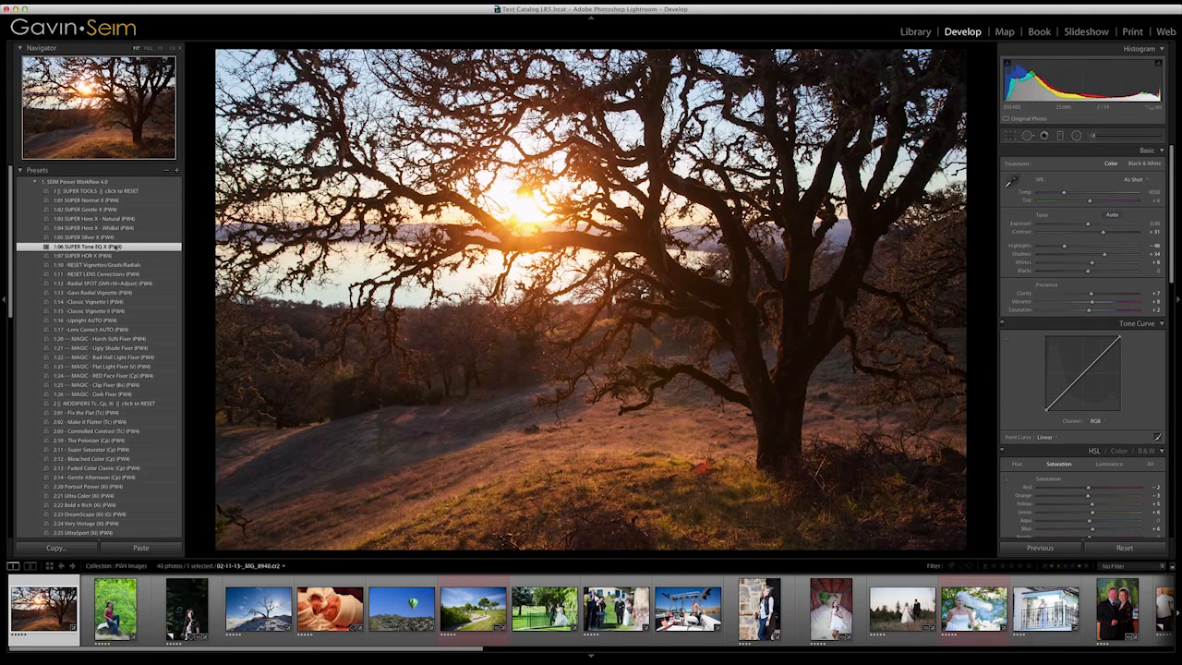
# - Try 1:02 SUPER Gentle X and 1:03 SUPER Hero X - Natural on the seated woman's portrait, and clear them with the SUPER TOOLS reset
pyautogui.click(144, 596)
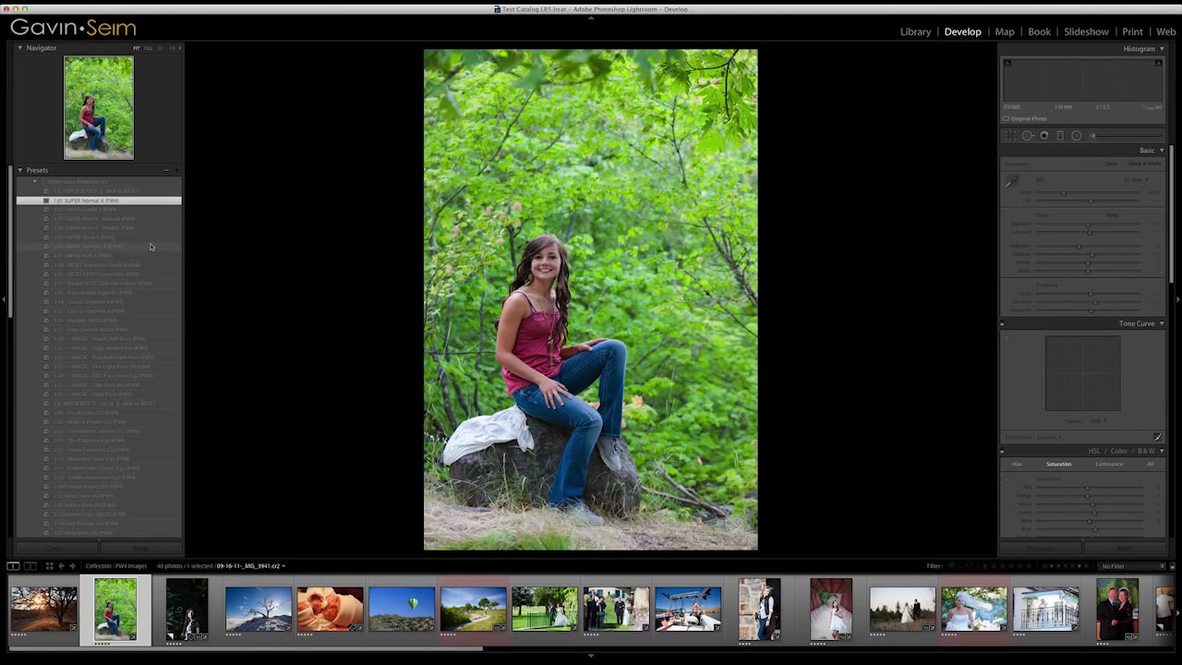
pyautogui.click(111, 211)
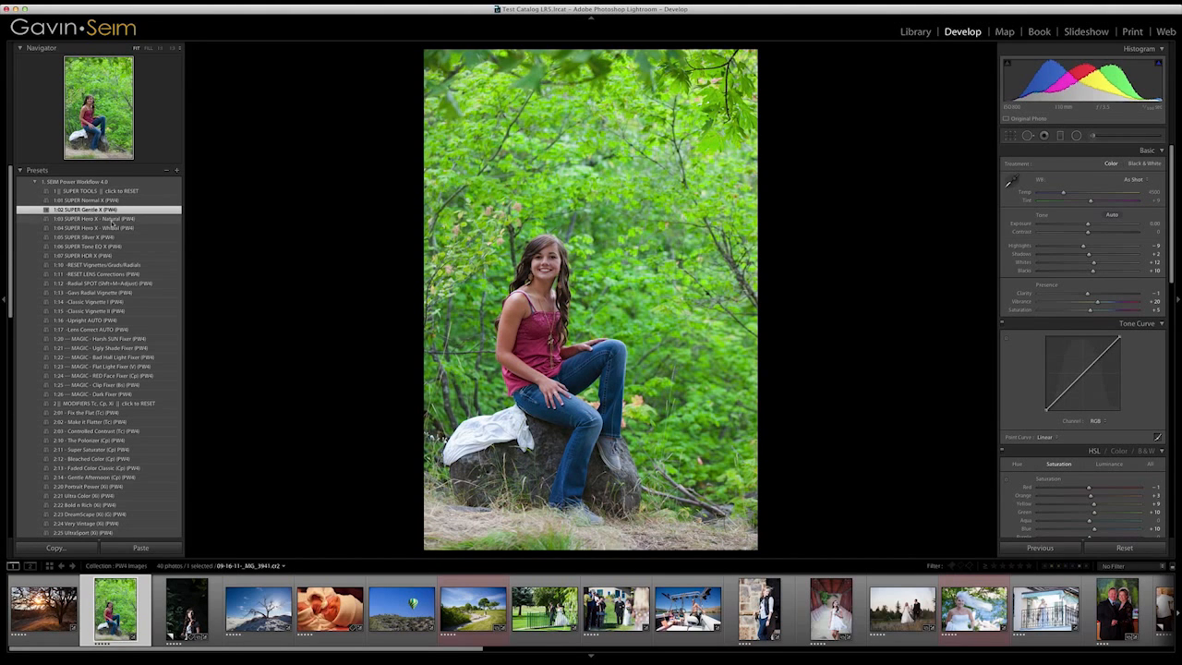
pyautogui.click(111, 219)
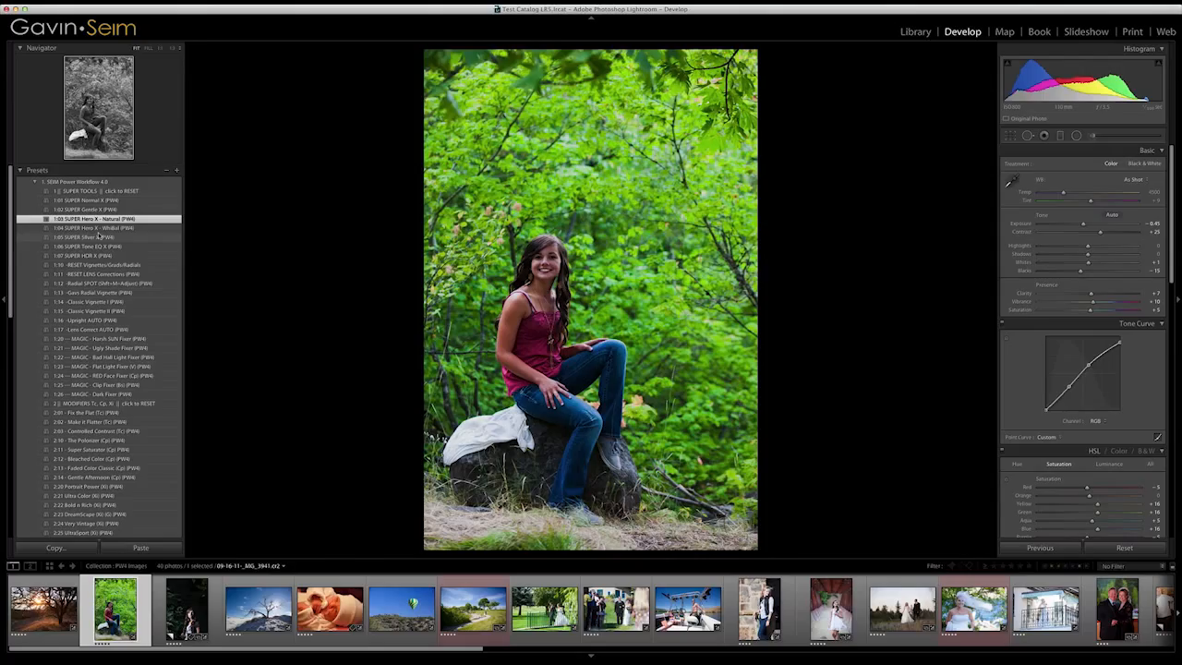
pyautogui.click(124, 191)
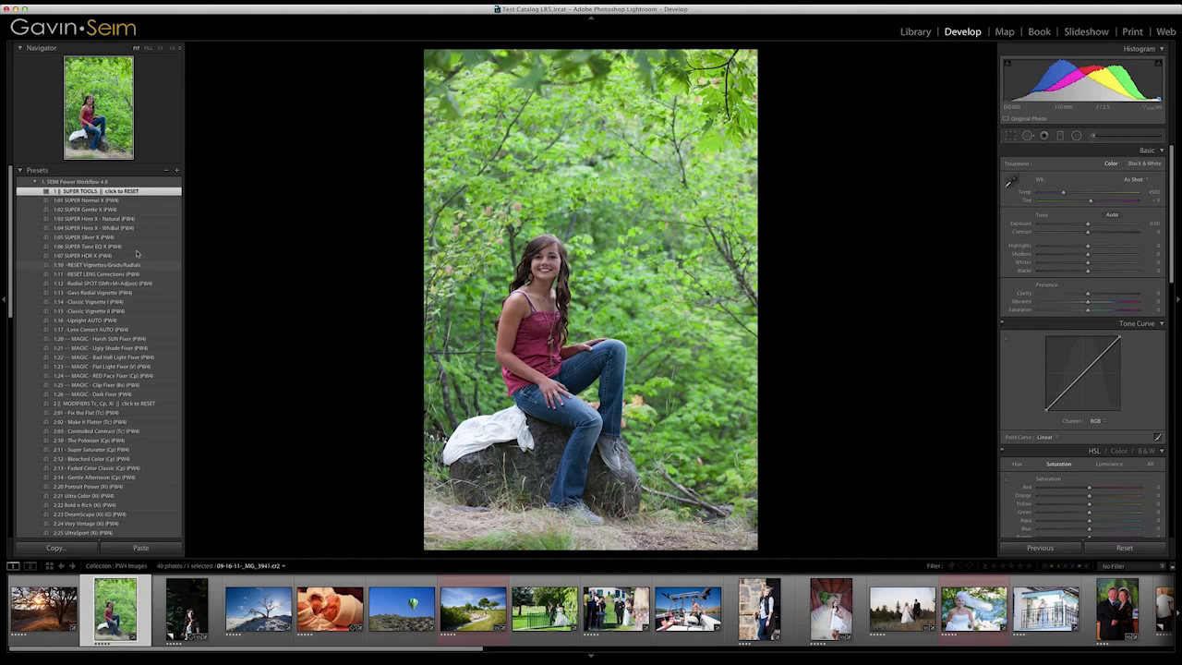
# - Raise the portrait's exposure to +0.25, apply the 1:02 SUPER Gentle X preset and review its adjustment settings
pyautogui.moveTo(1088, 225); pyautogui.dragTo(1091, 225)
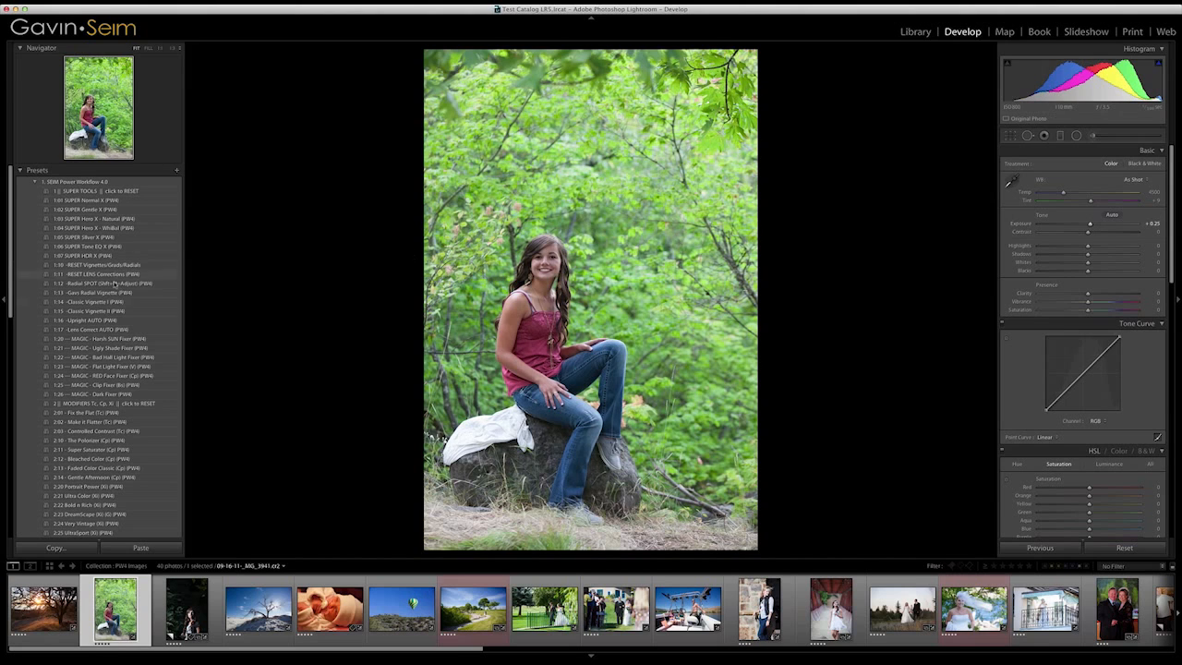
pyautogui.click(92, 210)
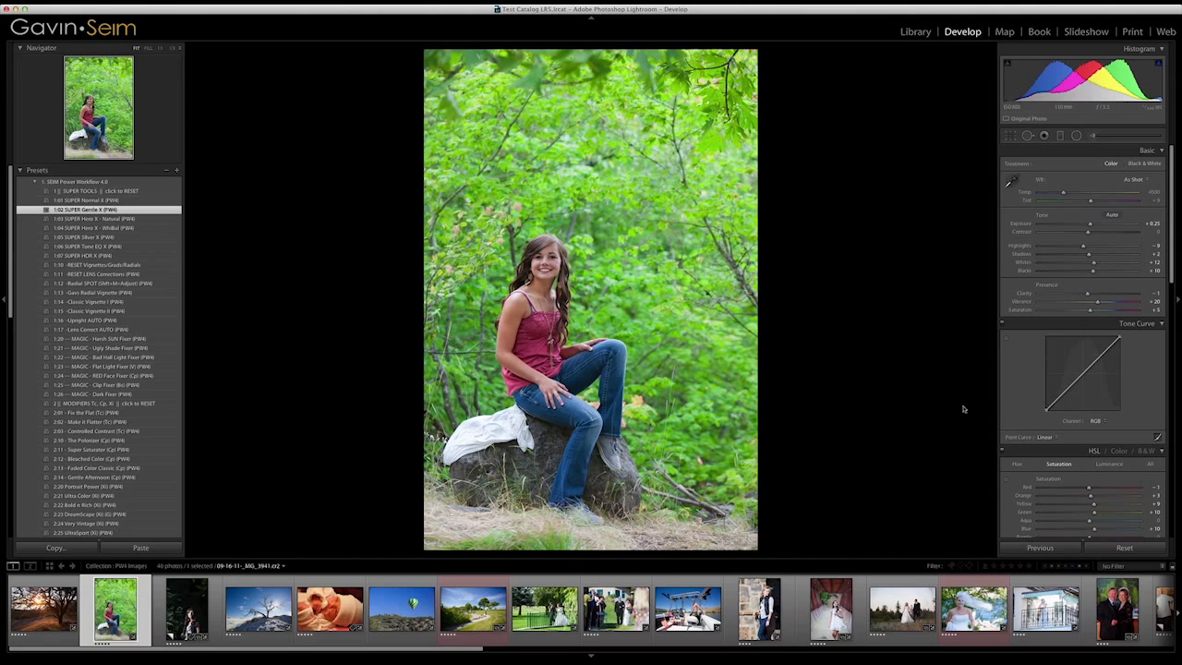
pyautogui.scroll(-4, 1081, 434)
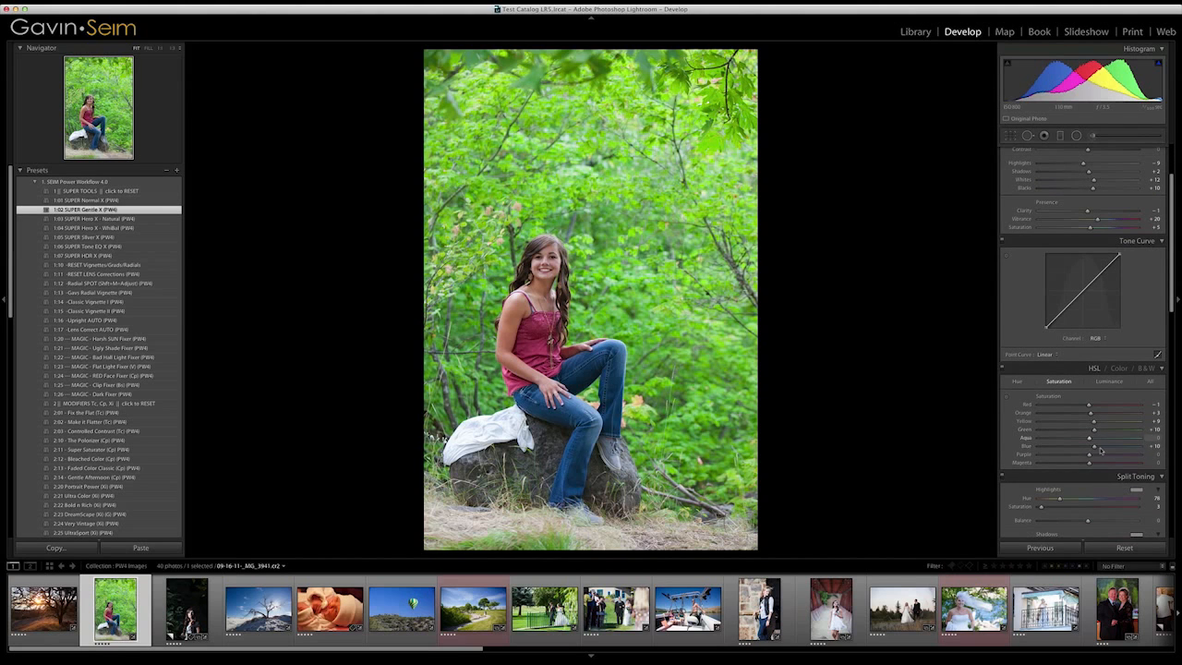
pyautogui.scroll(4, 1108, 457)
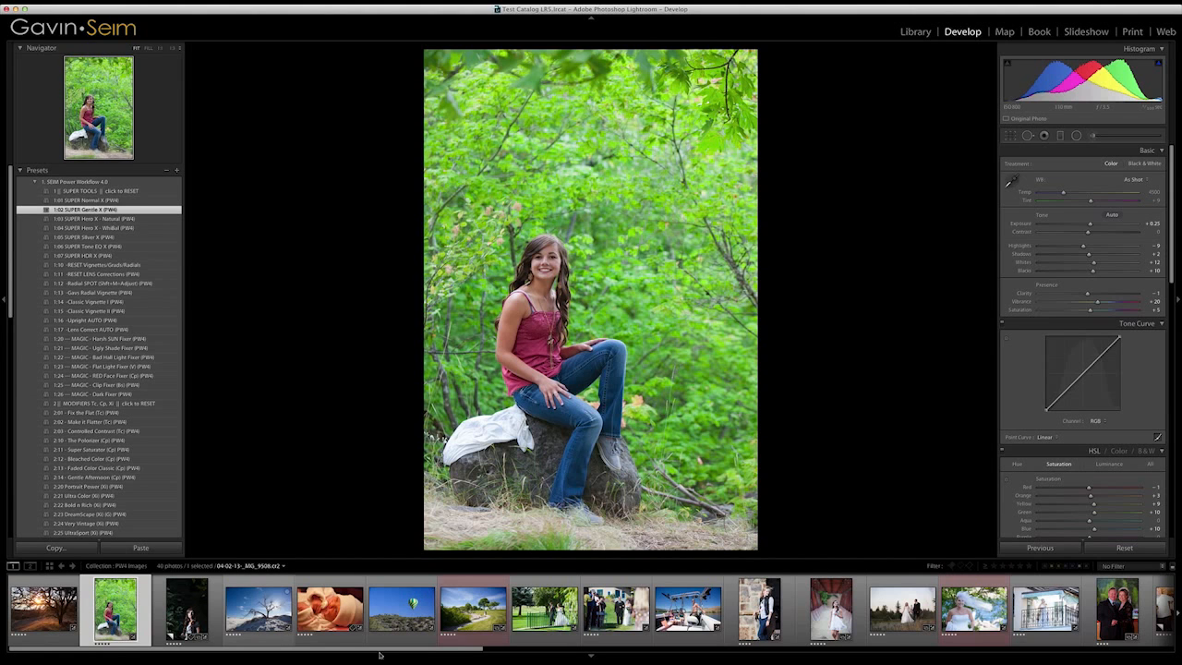
# - Try the 1:07 SUPER HDR X and 1:05 SUPER Silver X presets on the hot-air balloon photo, clearing each with the SUPER TOOLS reset
pyautogui.click(401, 608)
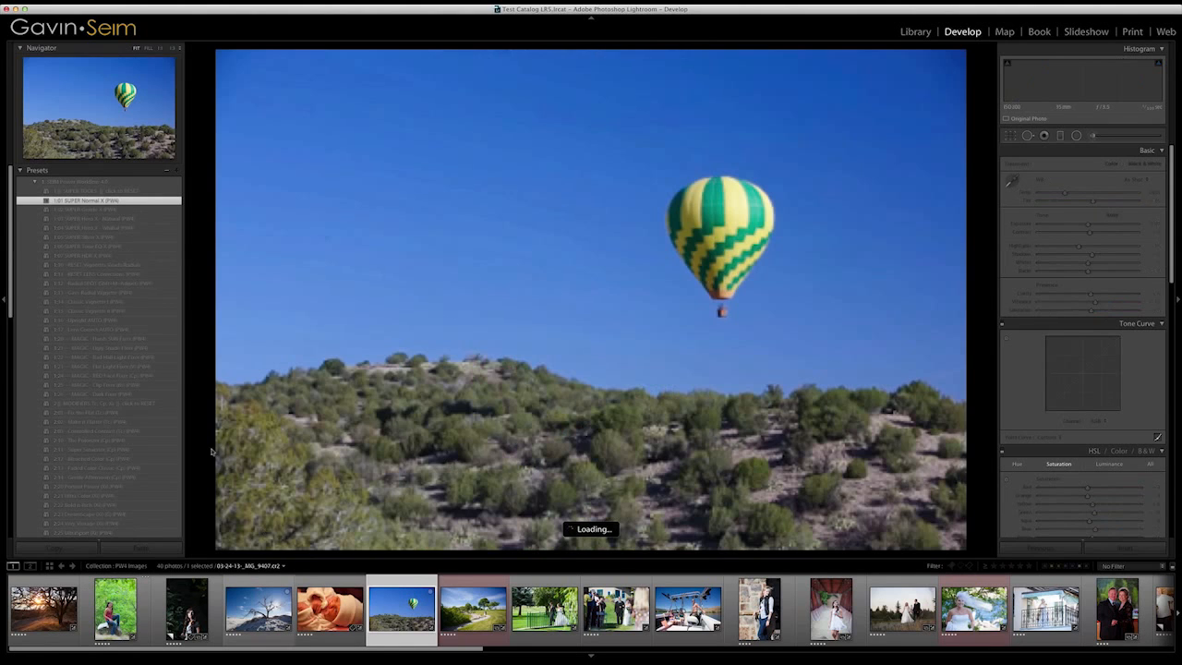
pyautogui.click(75, 256)
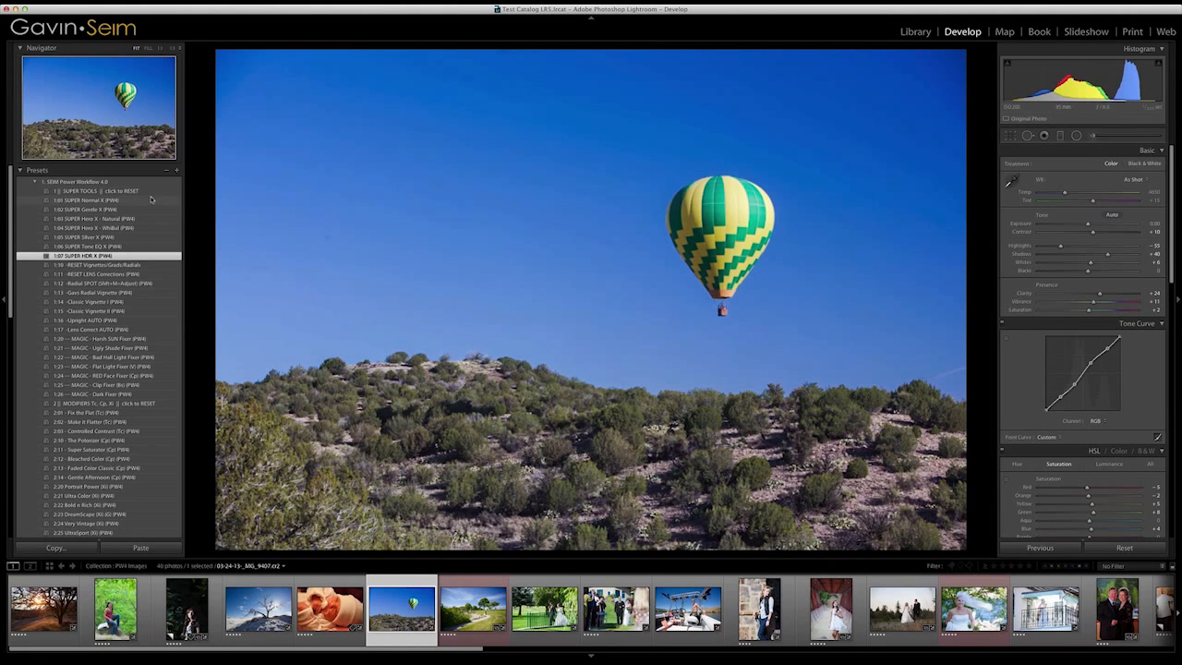
pyautogui.click(121, 191)
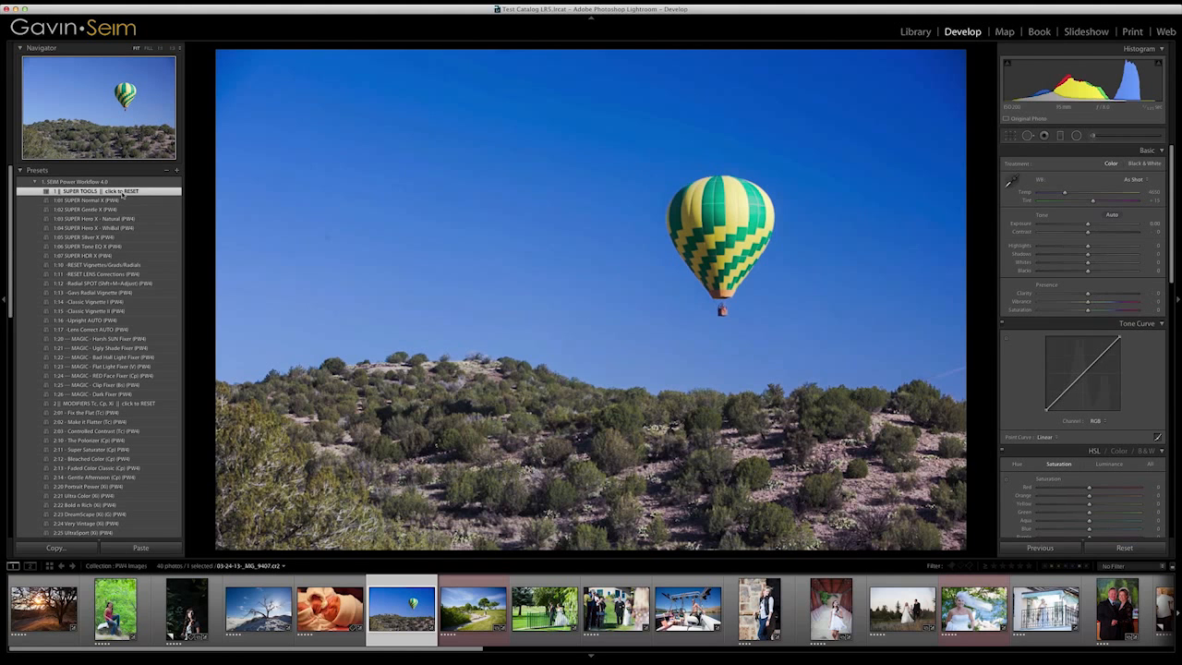
pyautogui.click(86, 237)
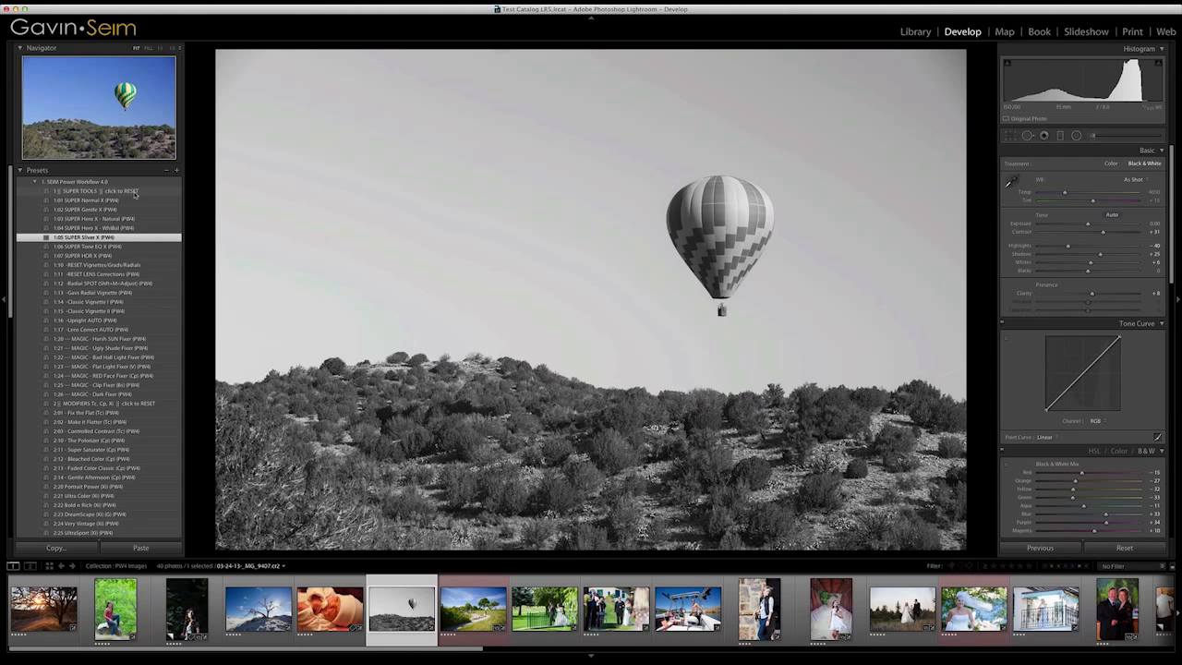
pyautogui.click(119, 191)
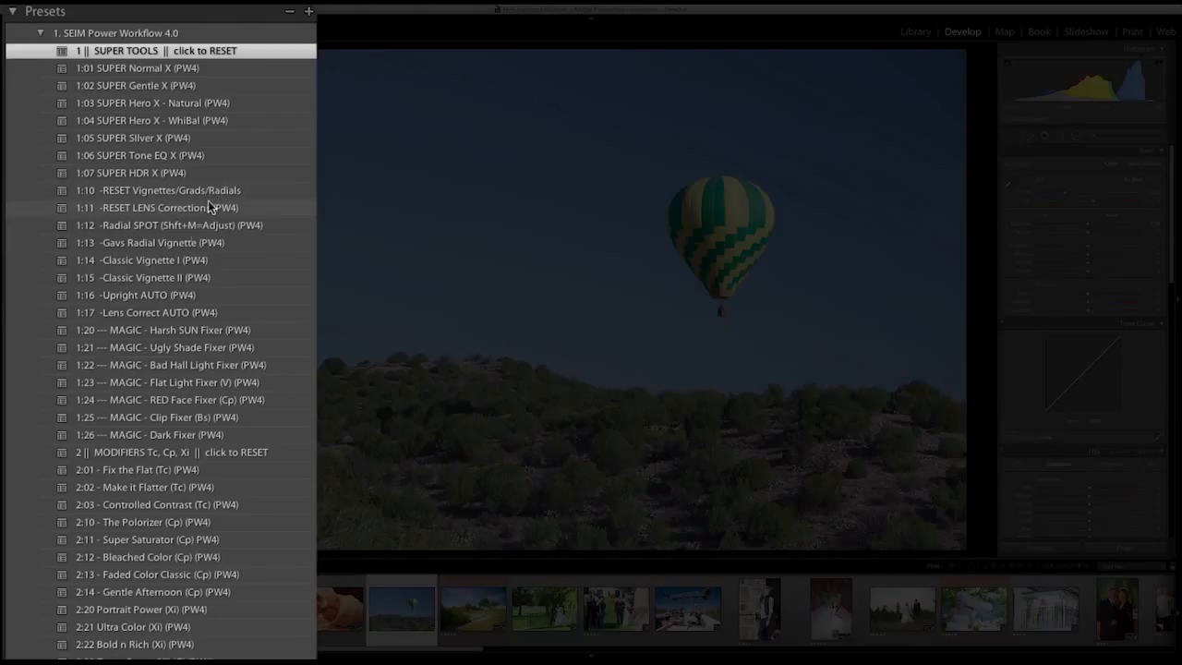
# - Try the 1:13 Gavs Radial Vignette, 1:14 Classic Vignette I and 1:17 Lens Correct AUTO presets on the balloon photo
pyautogui.click(170, 244)
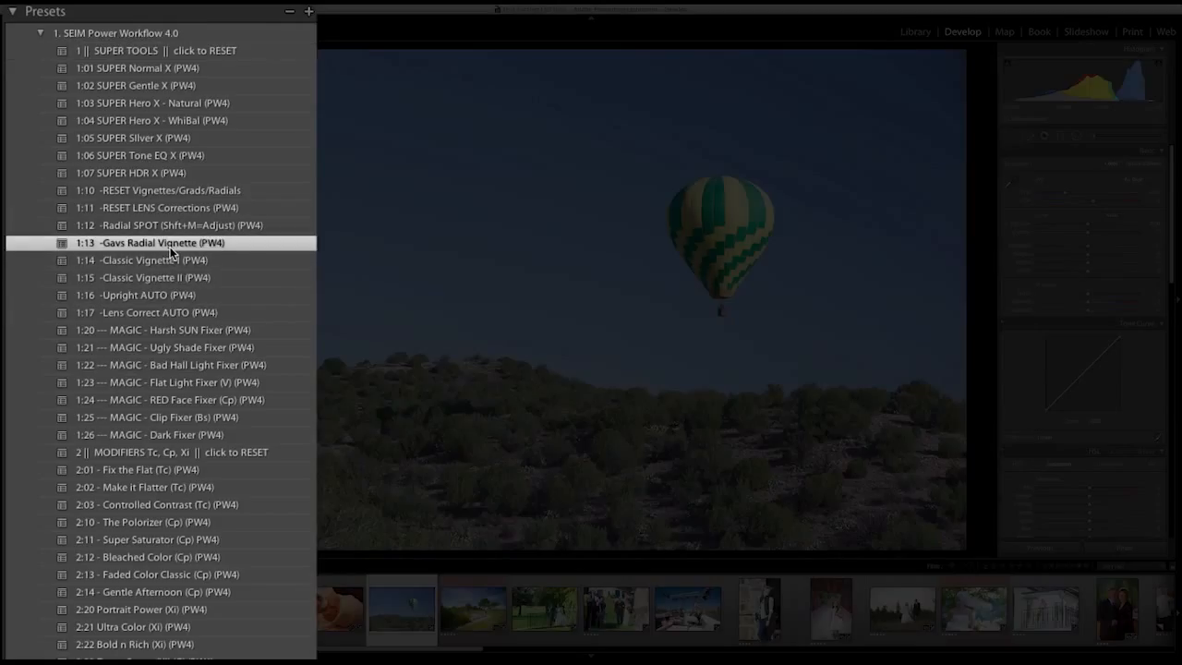
pyautogui.click(168, 263)
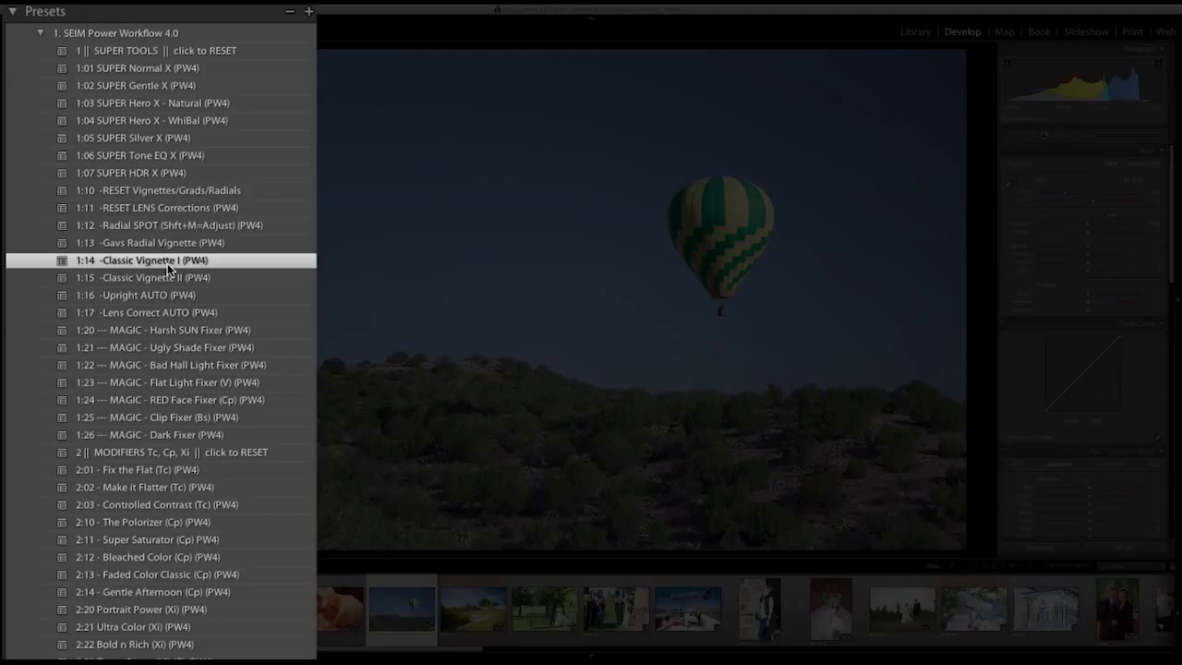
pyautogui.click(152, 312)
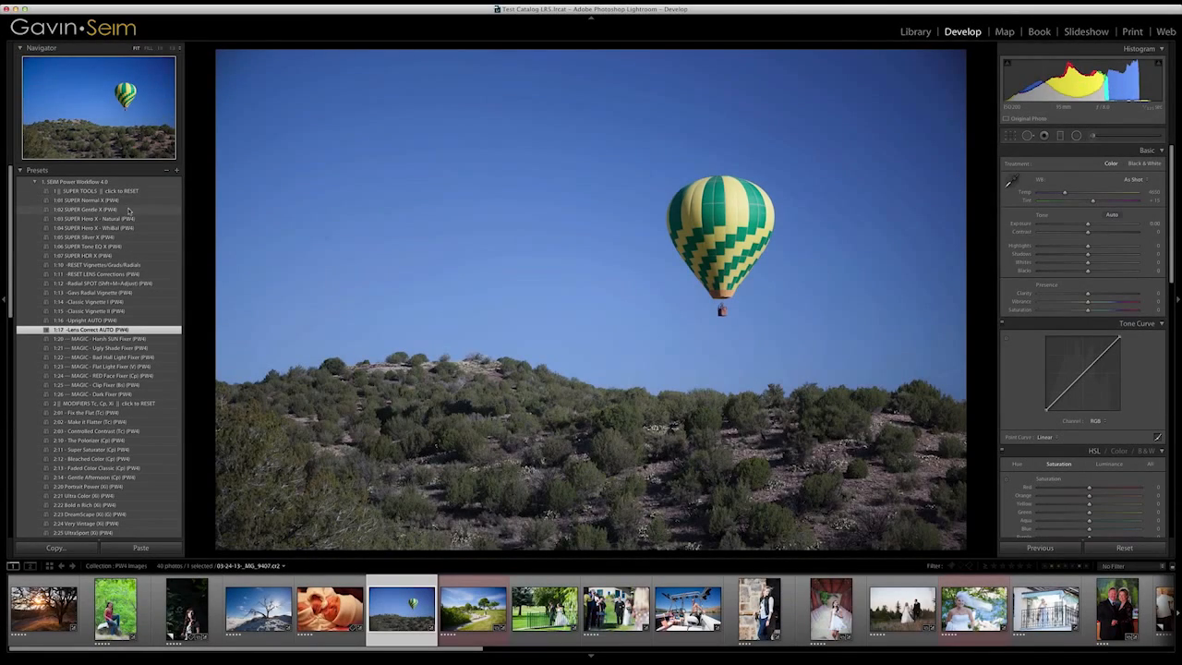
# - Clear the balloon photo's effects with the SUPER TOOLS, 1:10 RESET Vignettes/Grads/Radials and 1:11 RESET LENS Corrections presets
pyautogui.click(125, 191)
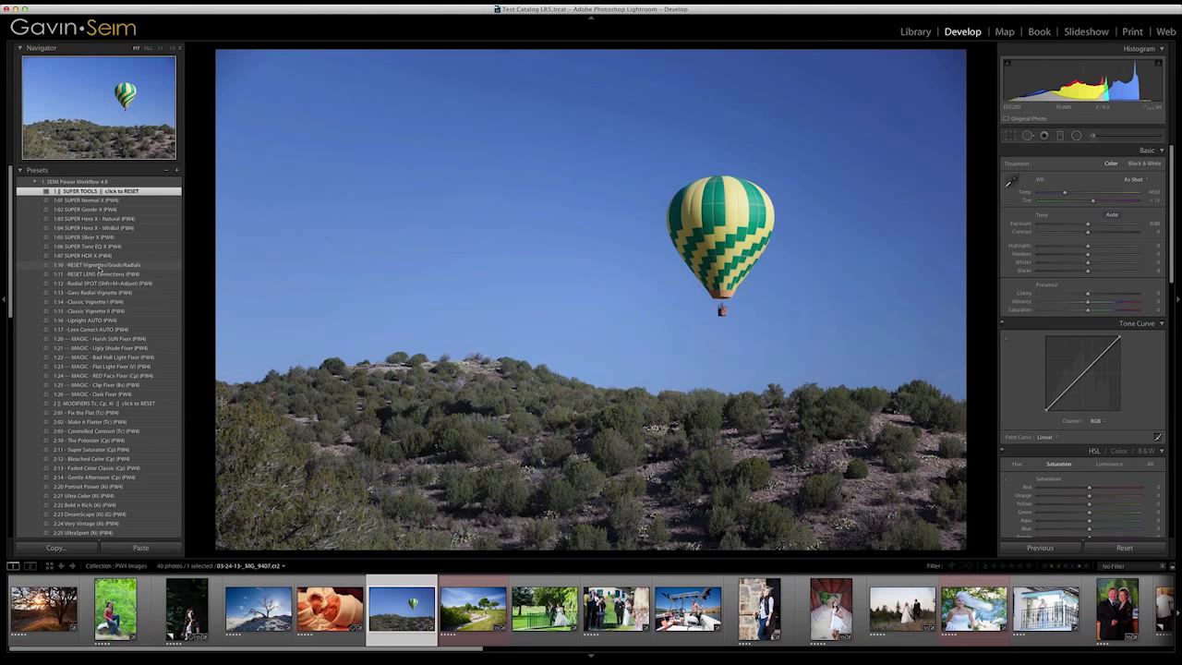
pyautogui.click(99, 266)
pyautogui.click(99, 275)
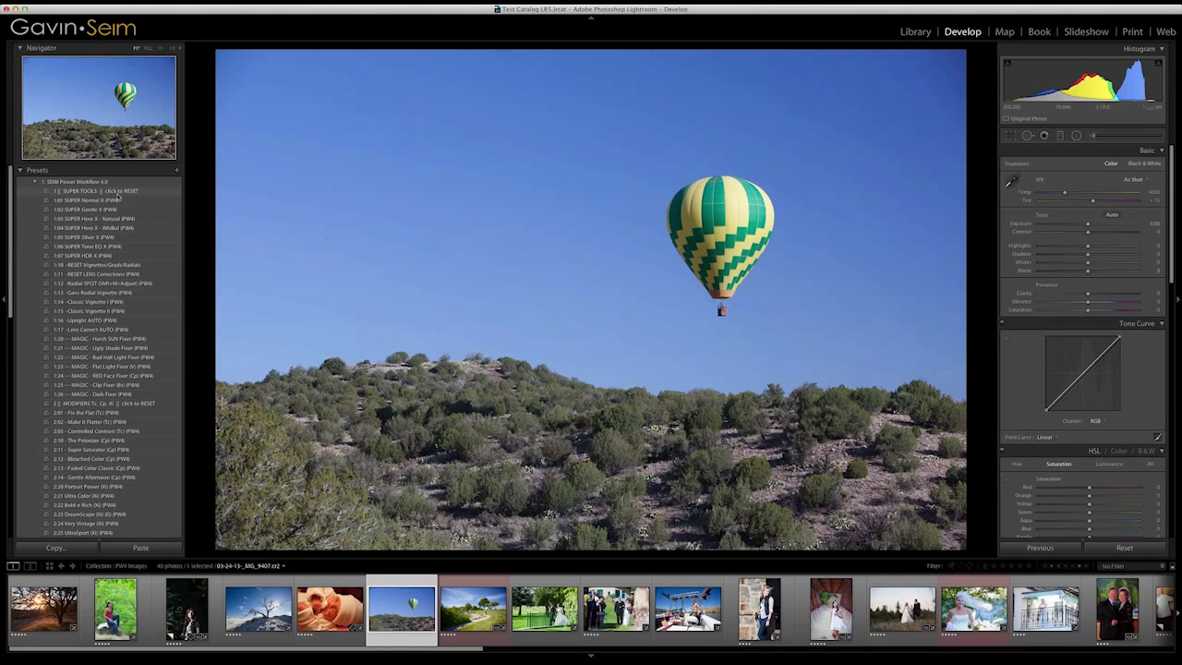
# - Apply the 1:06 SUPER Tone EQ X and 1:17 Lens Correct AUTO presets to the balloon photo
pyautogui.click(89, 246)
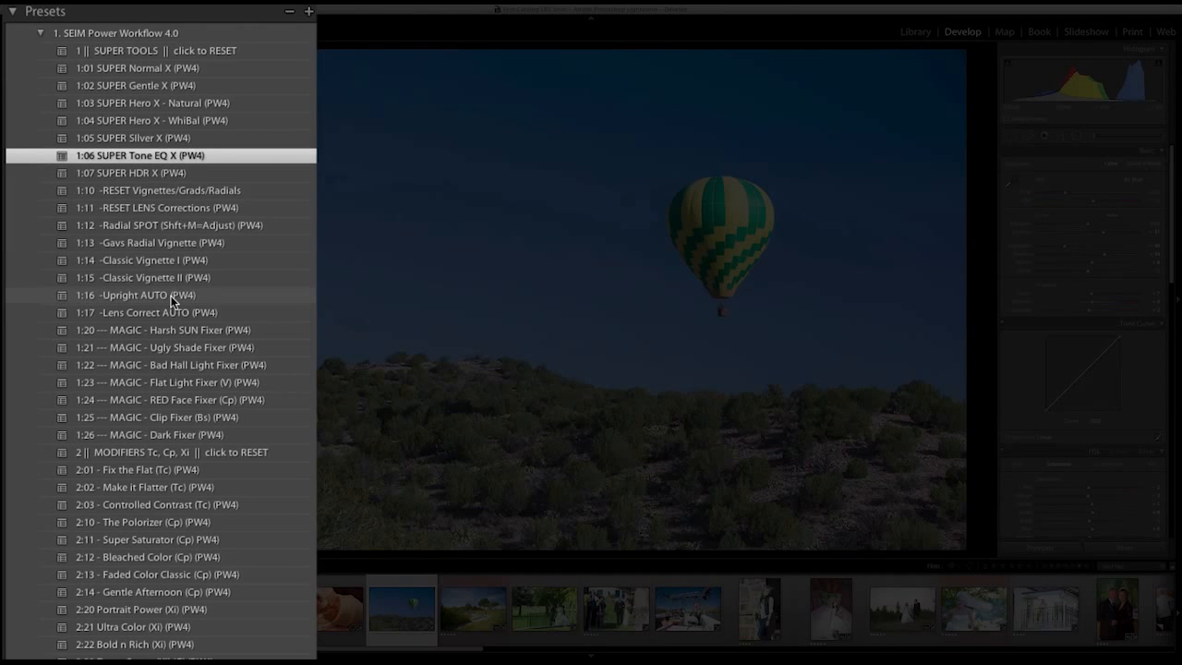
pyautogui.click(176, 316)
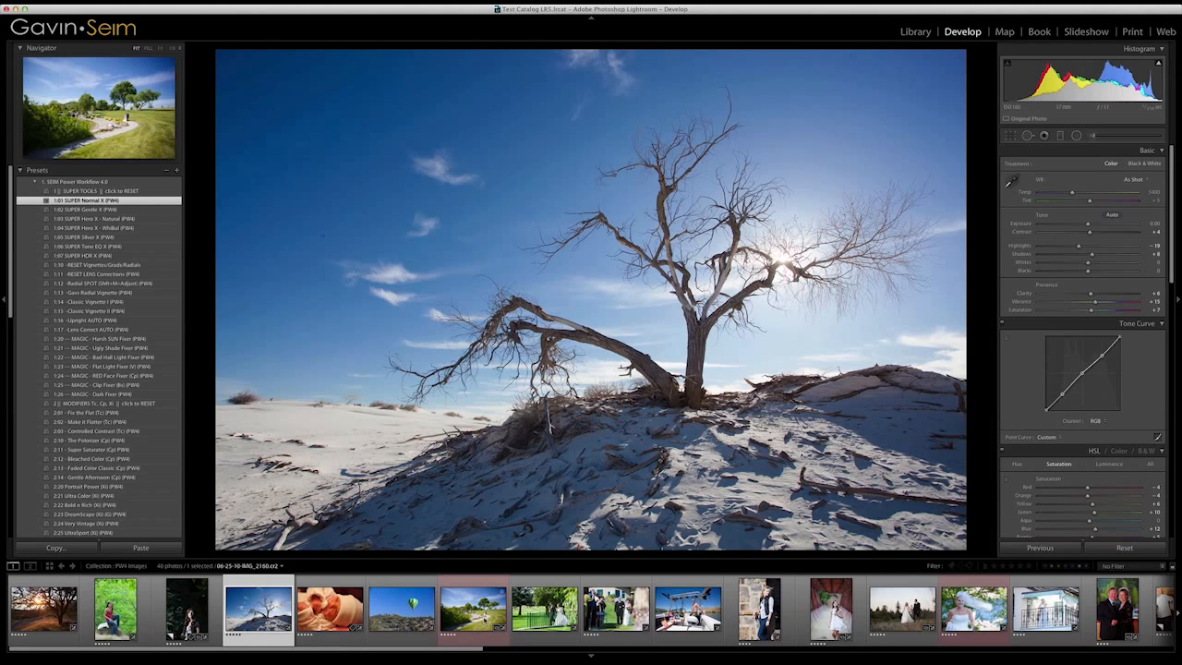
# - Apply the 1:20 MAGIC - Harsh SUN Fixer preset to the wedding couple on the green bridge, then reset and reapply it to compare
pyautogui.click(530, 615)
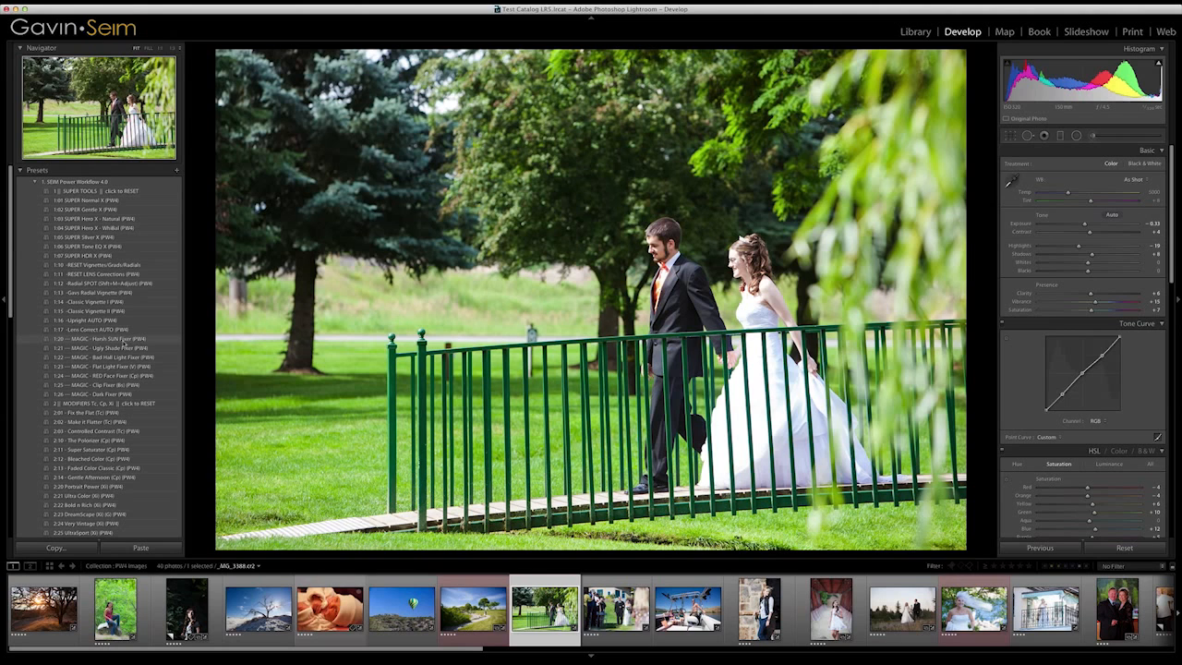
pyautogui.click(123, 341)
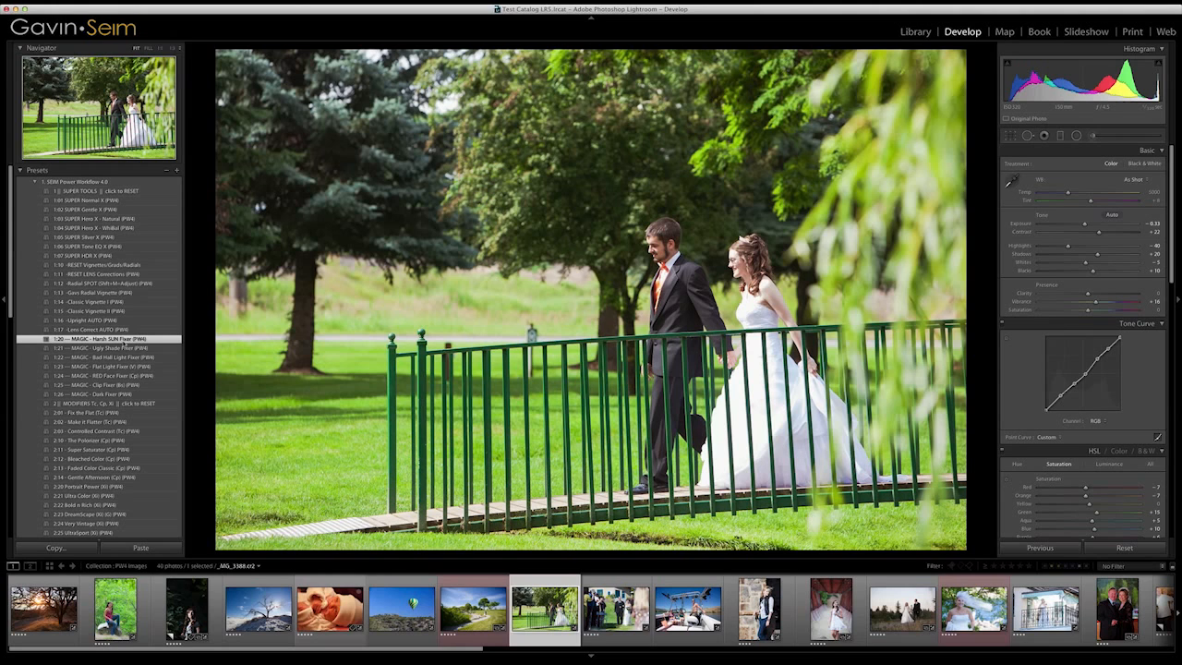
pyautogui.click(118, 193)
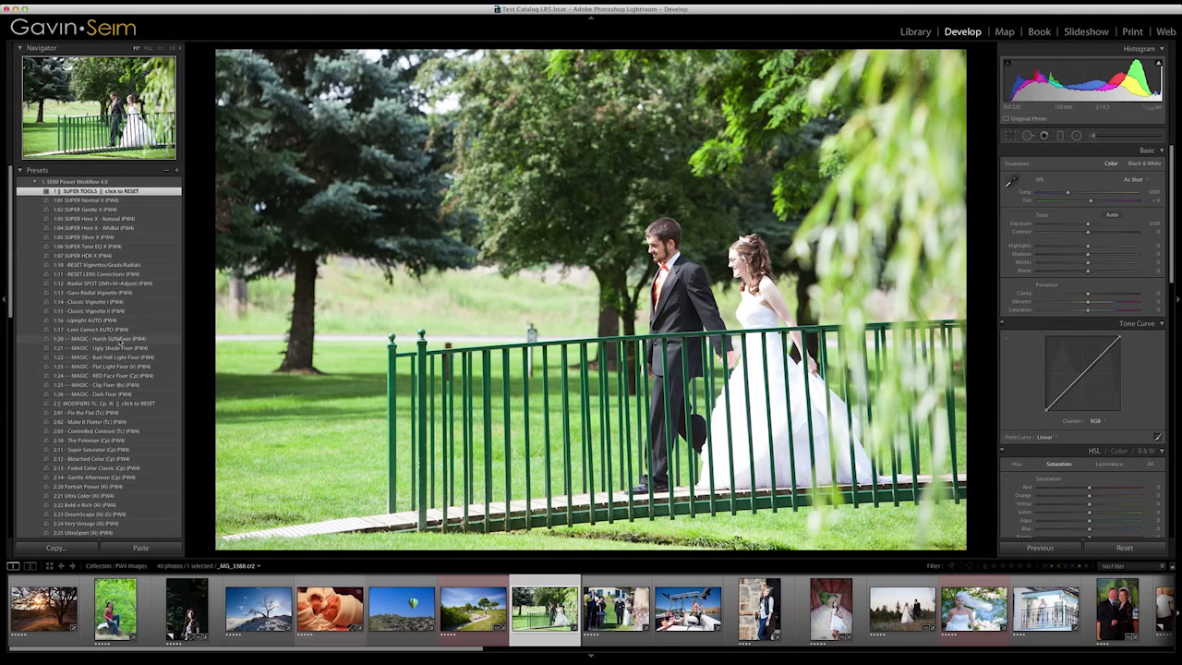
pyautogui.click(121, 339)
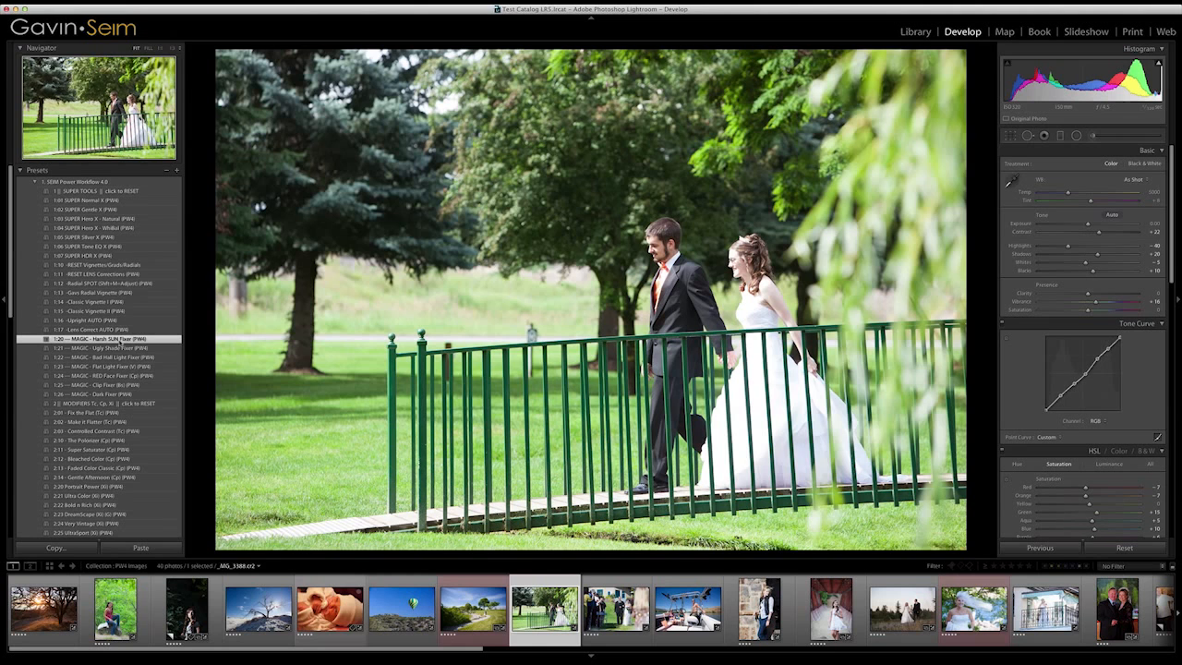
# - Apply the 1:20 MAGIC - Harsh SUN Fixer preset to the photo of the bride walking down the aisle and the boat photo
pyautogui.click(635, 636)
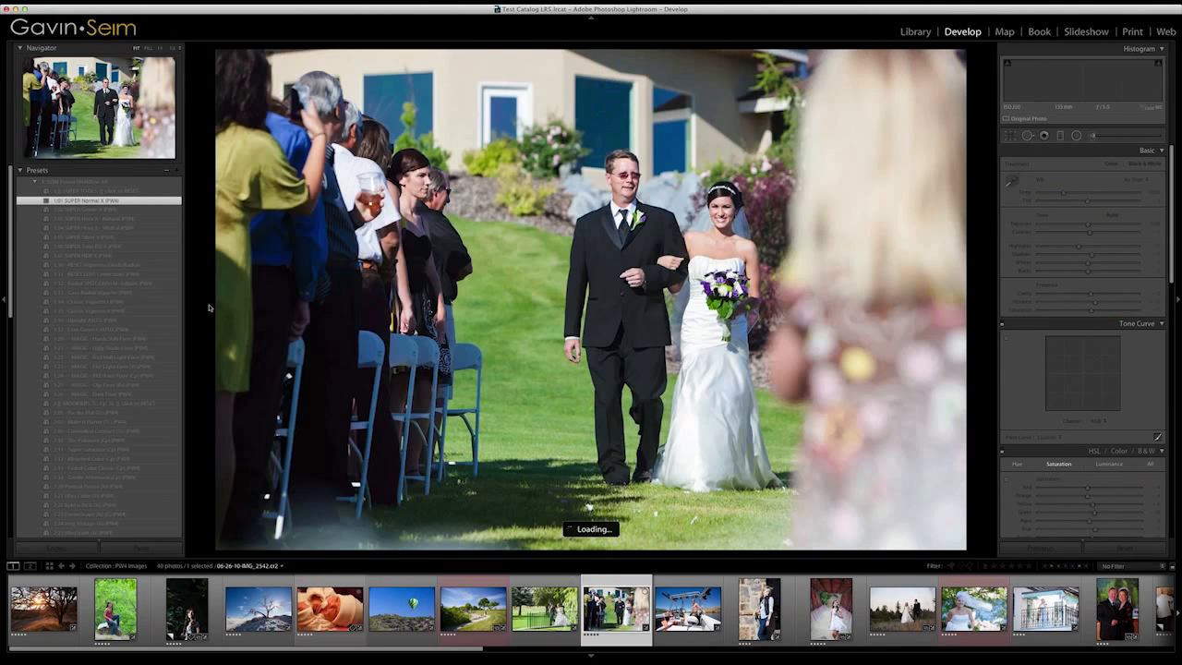
pyautogui.click(118, 340)
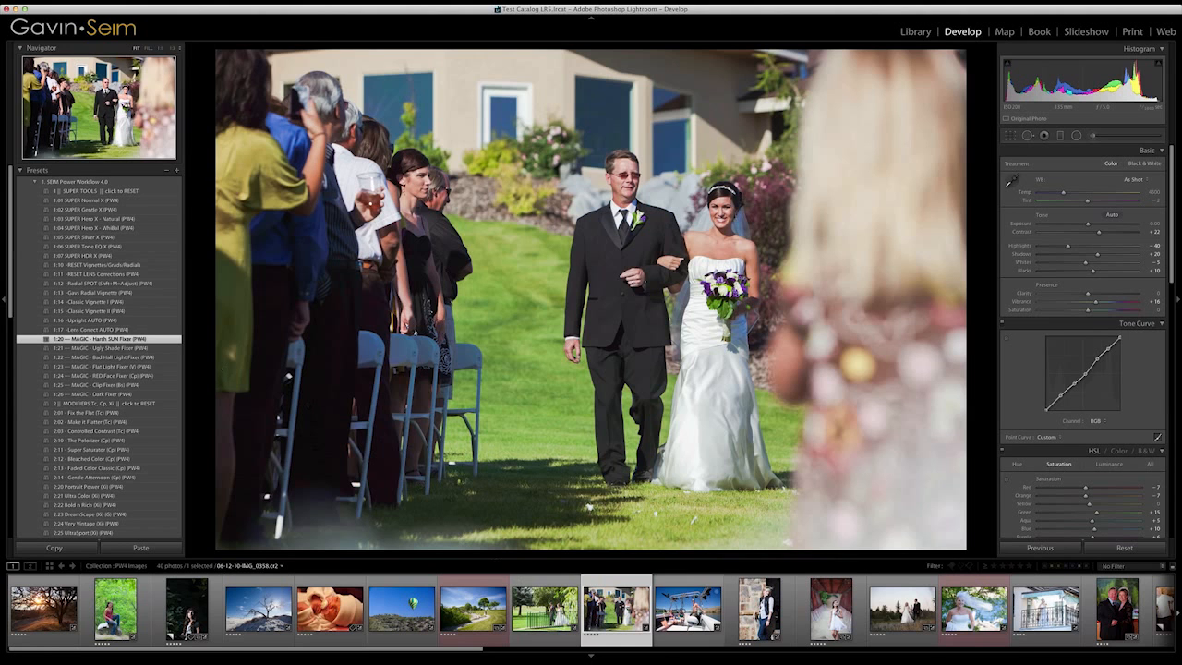
pyautogui.press('Right')
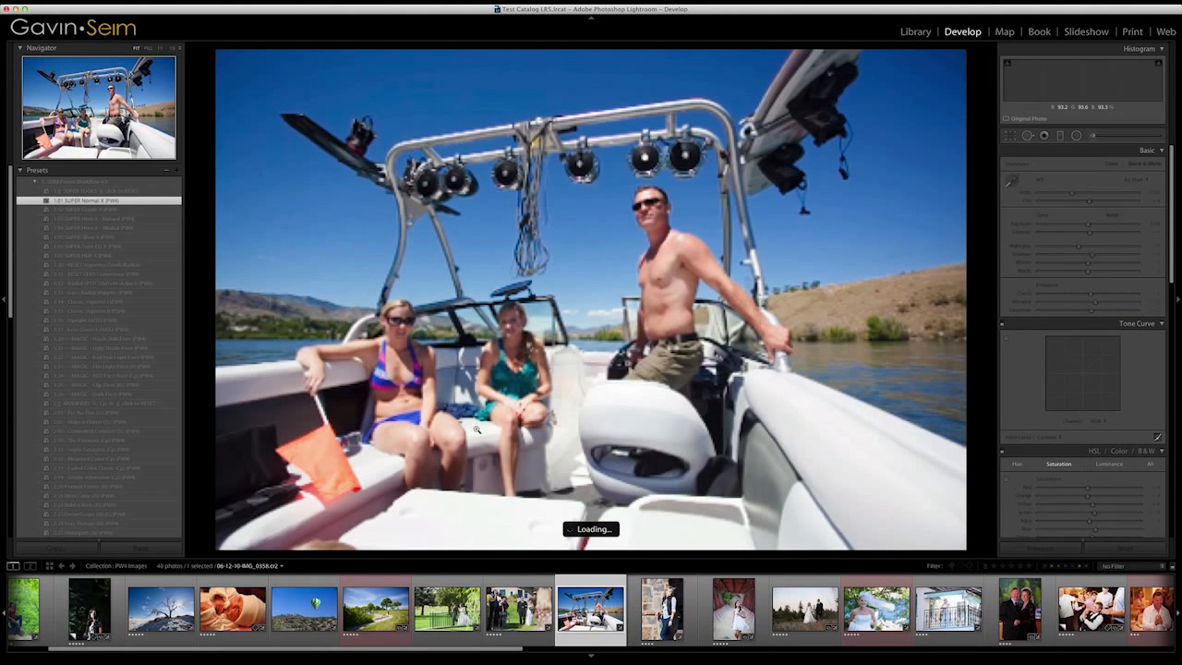
pyautogui.click(94, 339)
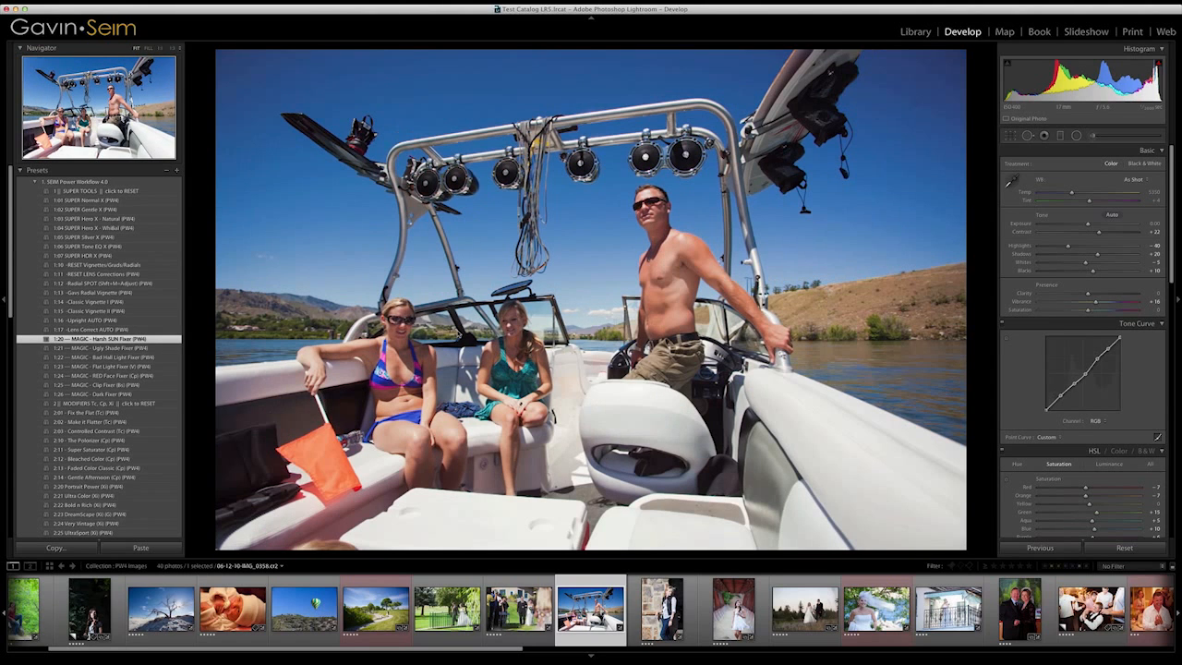
# - Try the 1:20 MAGIC - Harsh SUN Fixer preset on the woman by the stone wall and clear it with the SUPER TOOLS reset
pyautogui.press('Right')
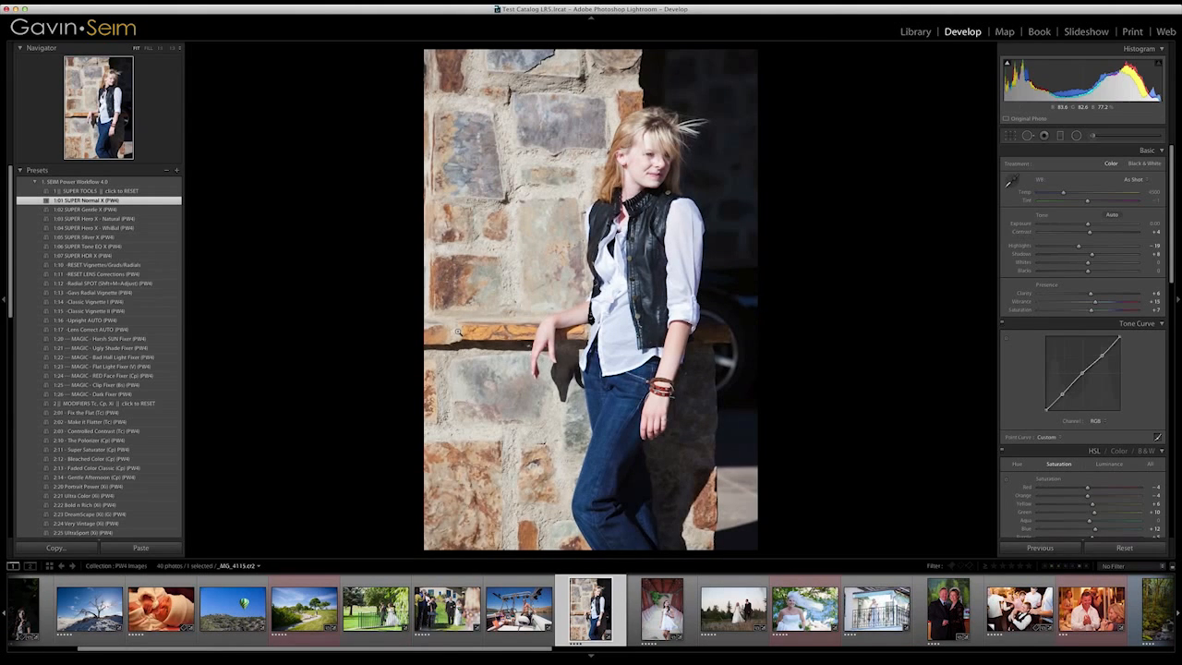
pyautogui.click(85, 339)
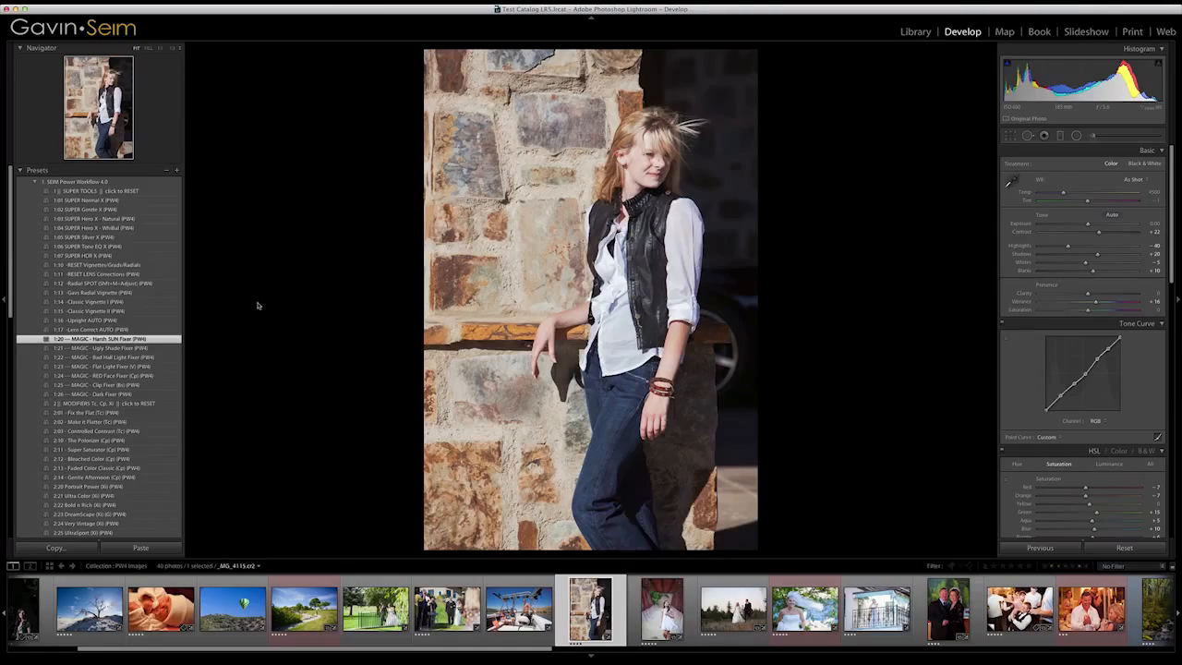
pyautogui.click(125, 191)
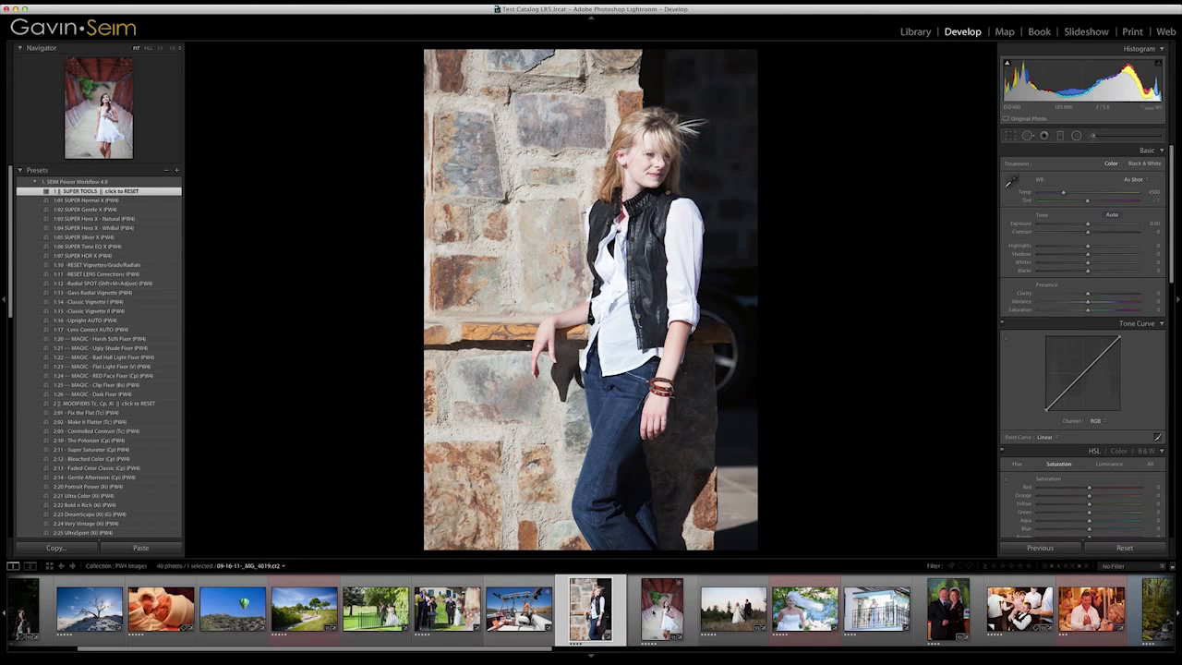
# - Apply the 1:21 MAGIC - Ugly Shade Fixer preset to the girl in the white dress on the red bridge and lower the exposure slightly
pyautogui.press('Right')
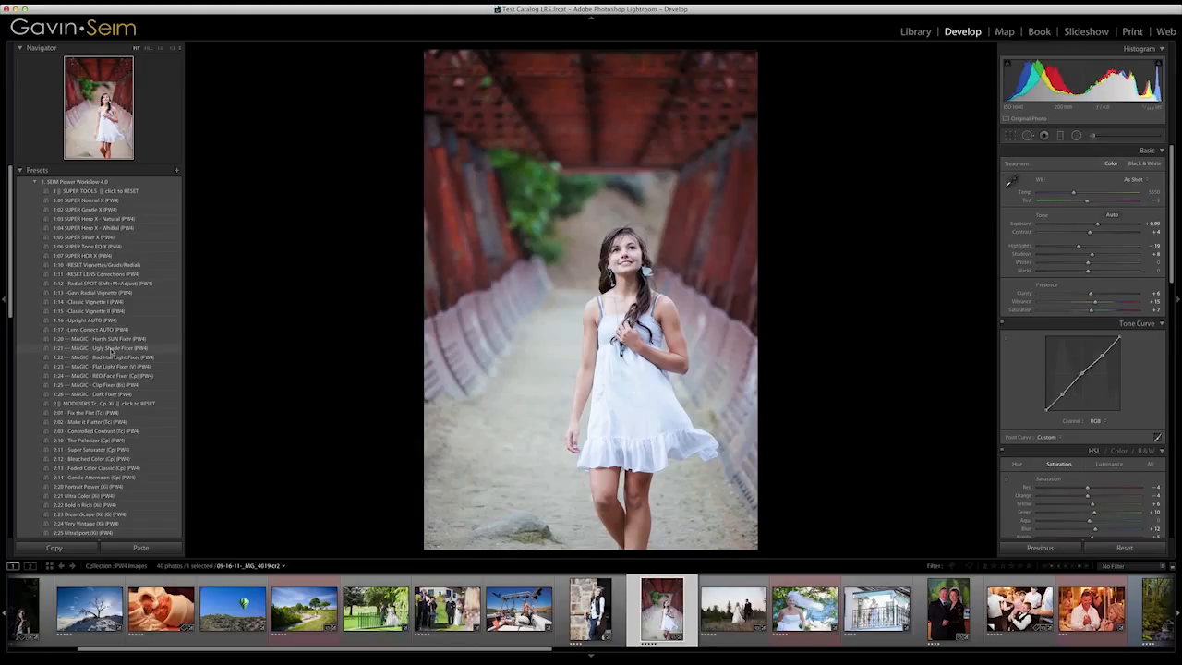
pyautogui.click(111, 349)
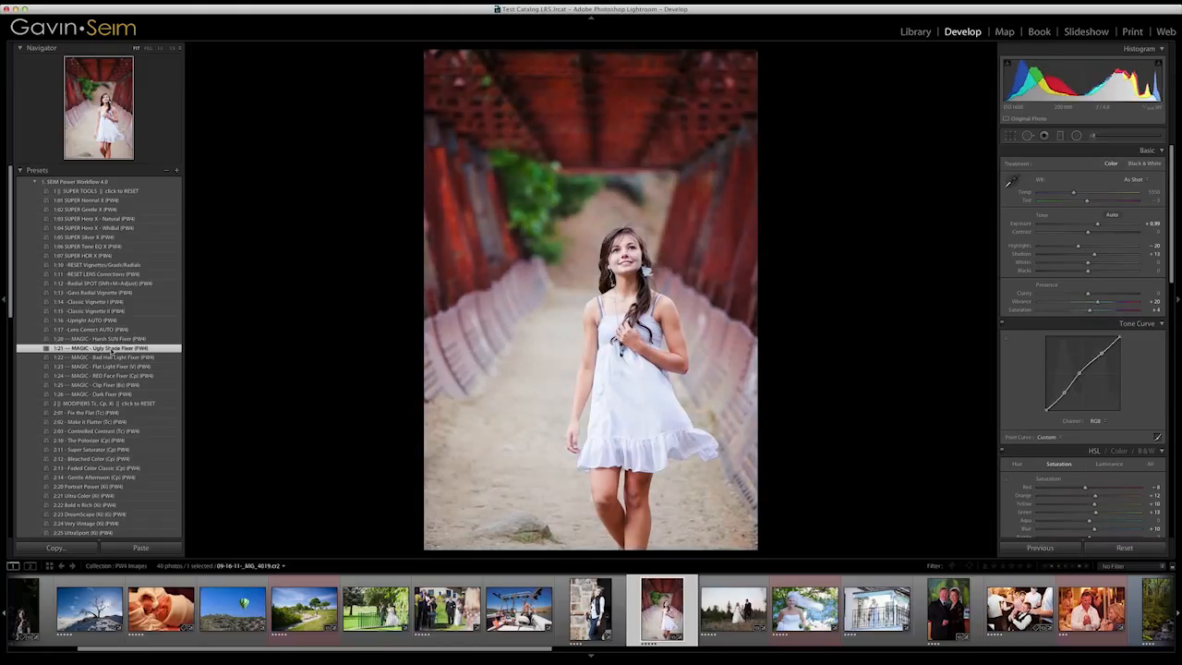
pyautogui.moveTo(1095, 224); pyautogui.dragTo(1092, 224)
# - Apply the SUPER TOOLS reset to the red bridge portrait for comparison and undo it
pyautogui.click(147, 190)
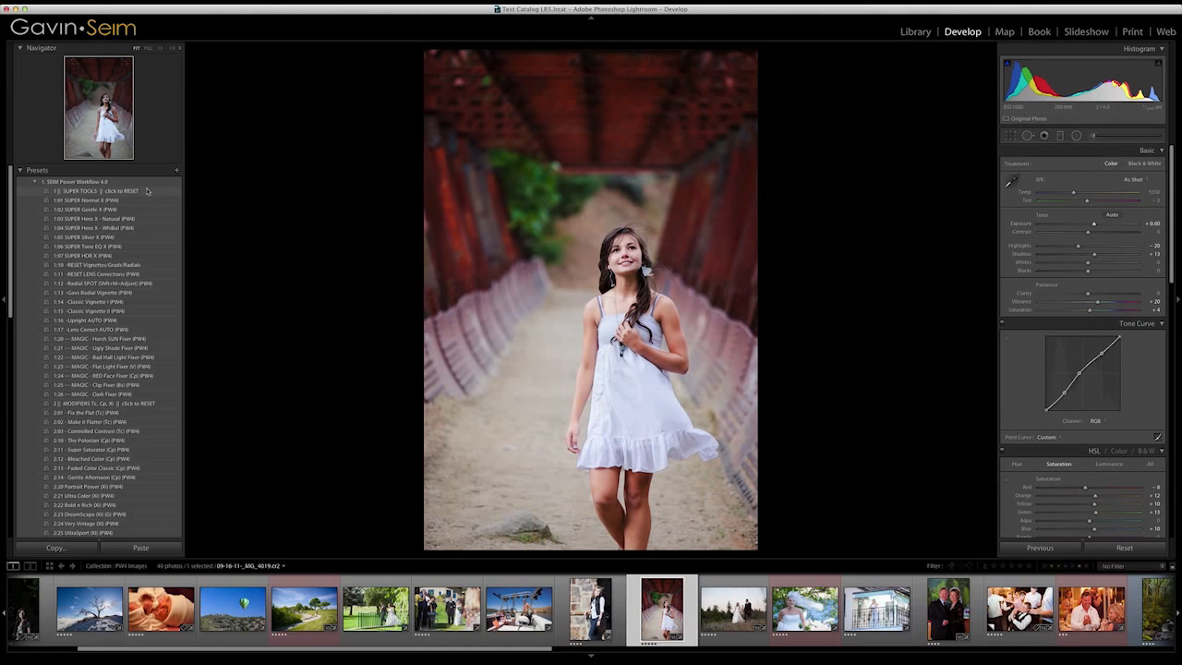
pyautogui.click(147, 190)
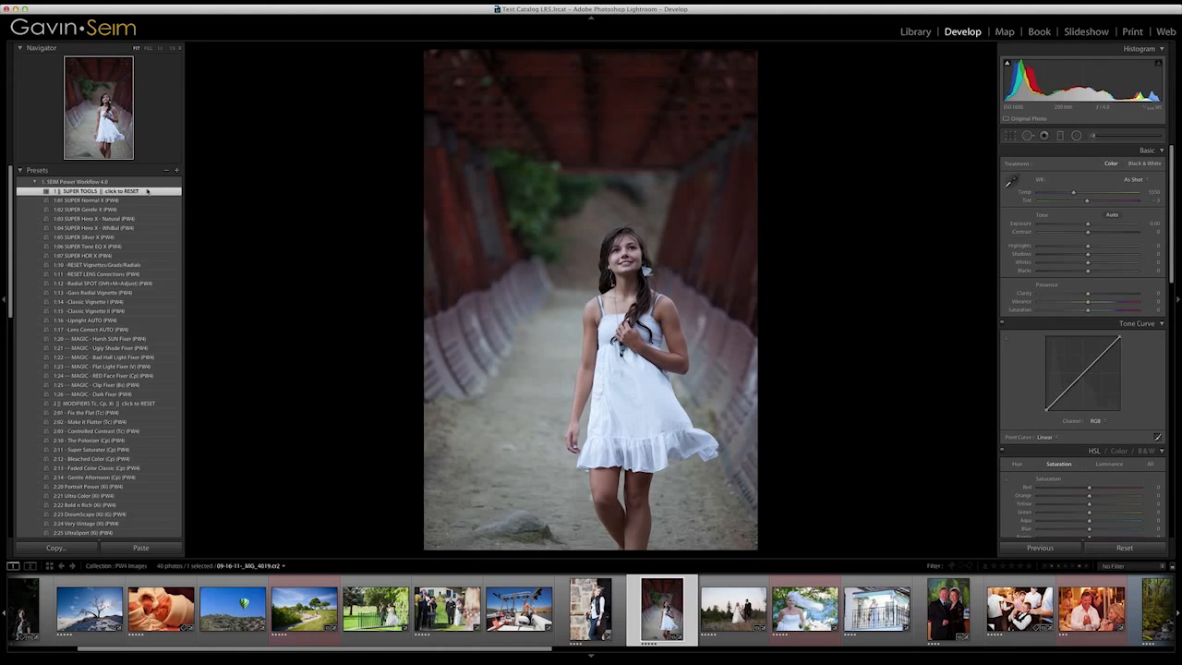
pyautogui.press('super+z')
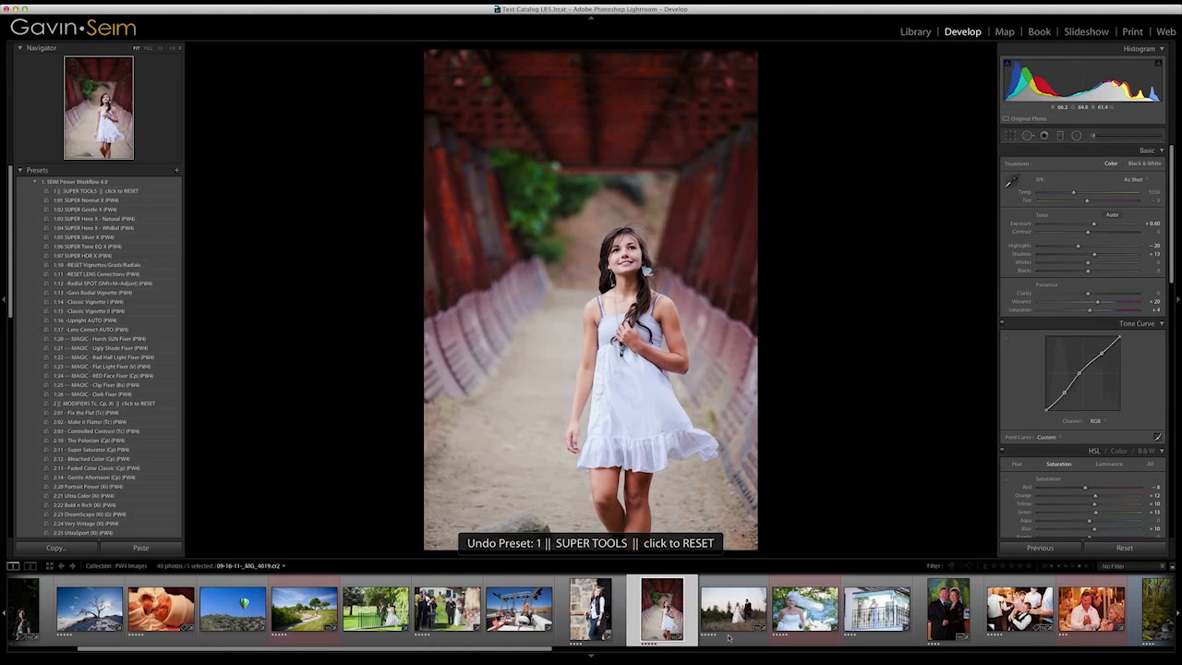
# - Apply the 1:21 MAGIC - Ugly Shade Fixer preset to the photo of the wedding couple holding hands in the field
pyautogui.click(729, 628)
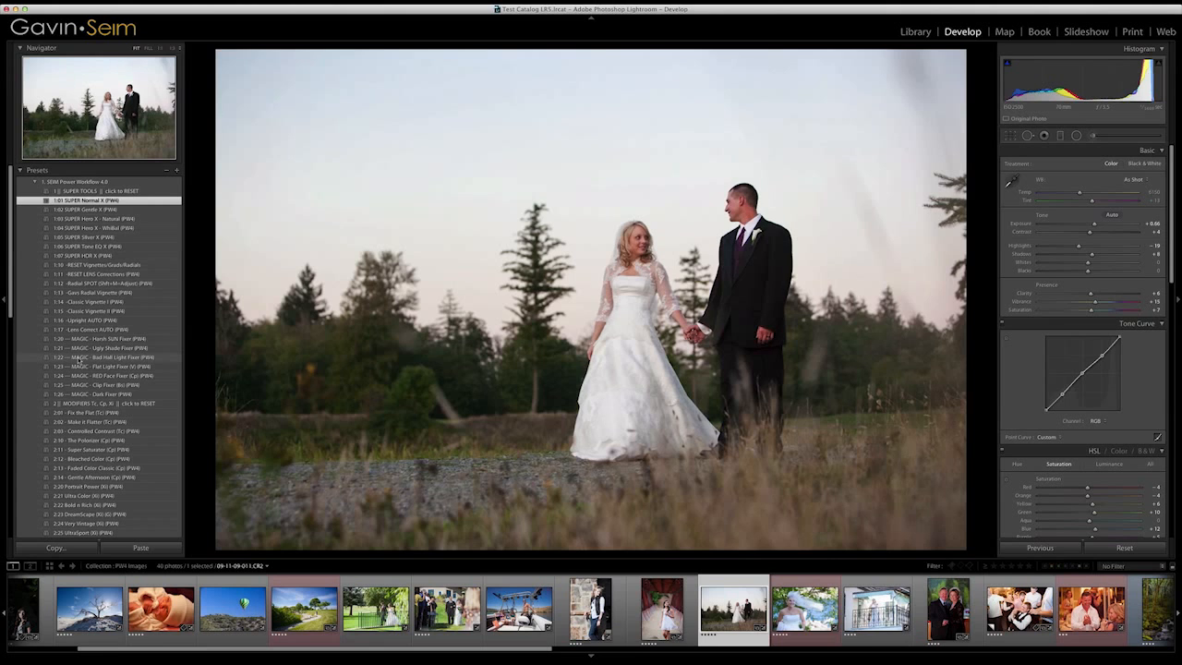
pyautogui.click(108, 348)
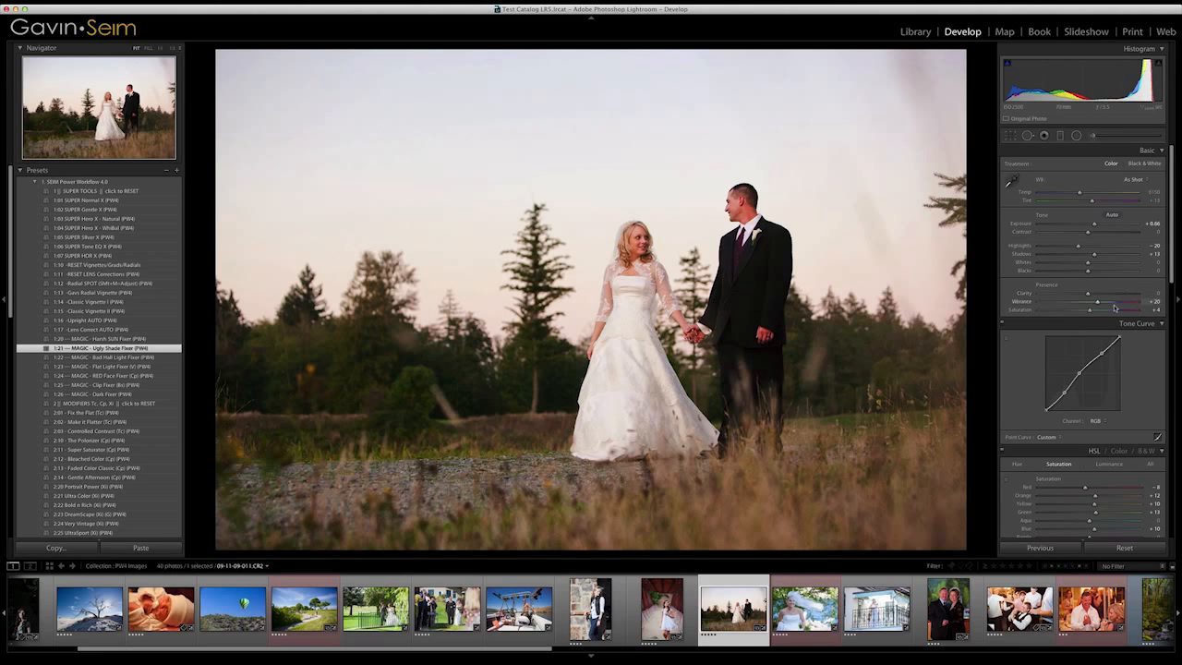
# - Raise the field couple photo's exposure slightly and reset its vibrance and saturation to their defaults
pyautogui.moveTo(1099, 303); pyautogui.dragTo(1092, 304)
pyautogui.moveTo(1094, 226); pyautogui.dragTo(1096, 227)
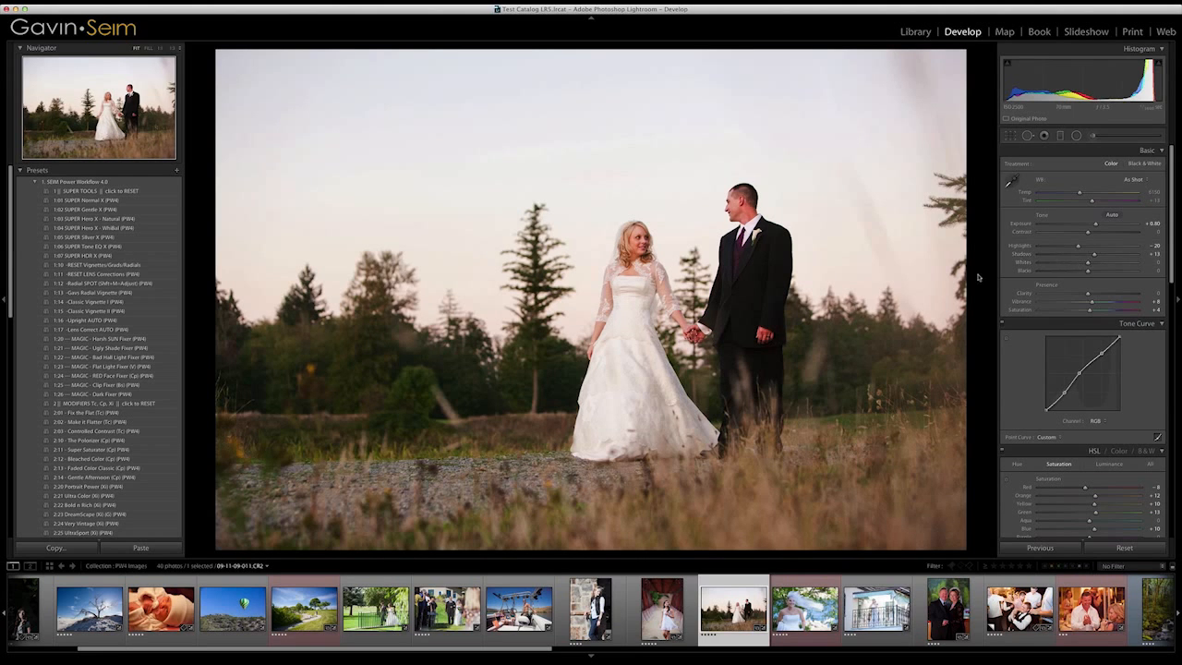
pyautogui.doubleClick(1030, 303)
pyautogui.doubleClick(1025, 311)
# - Apply the 1:21 MAGIC - Ugly Shade Fixer preset to the bride with the windblown veil and compare it with the reset version
pyautogui.press('Right')
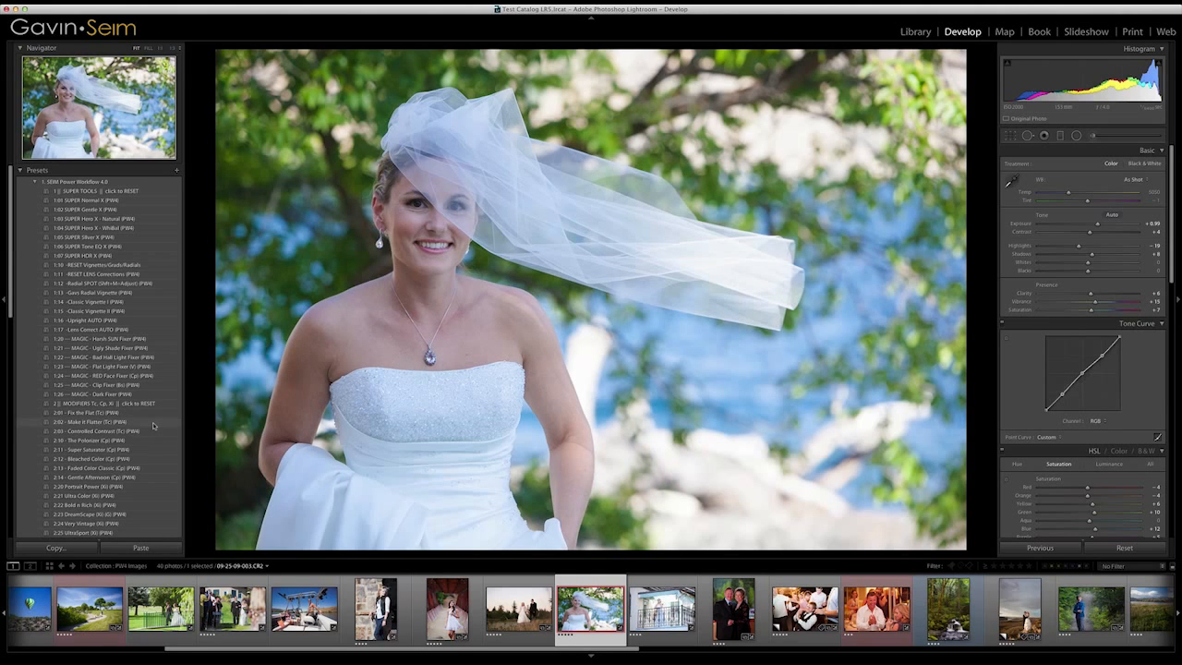
pyautogui.click(120, 348)
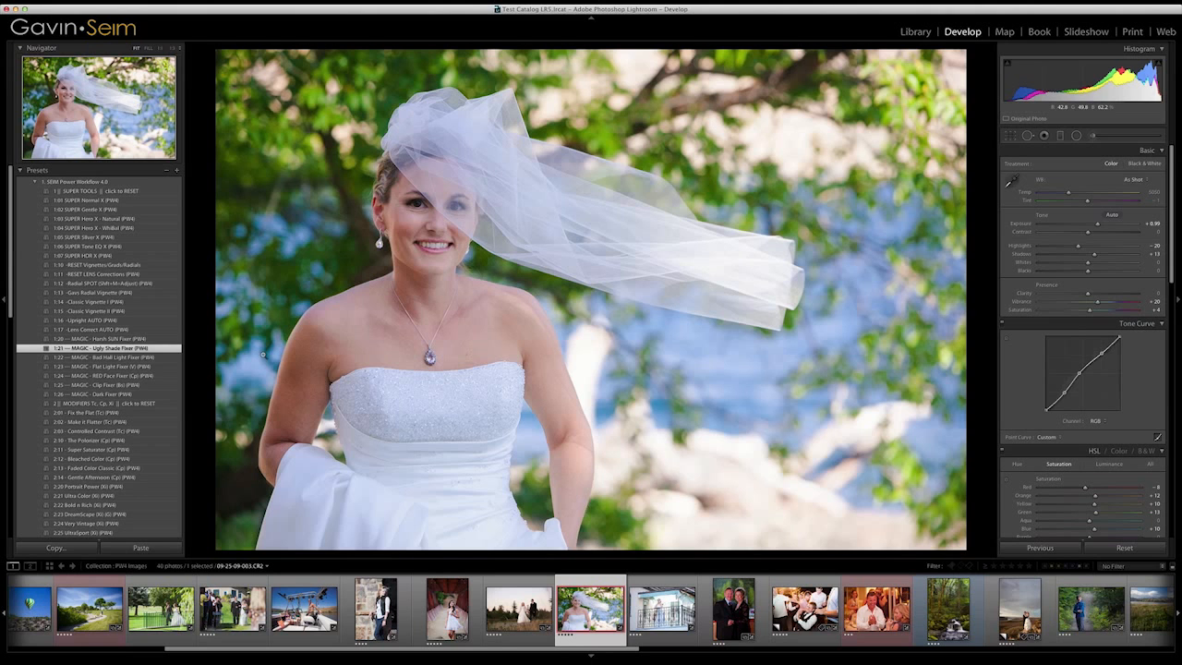
pyautogui.click(137, 191)
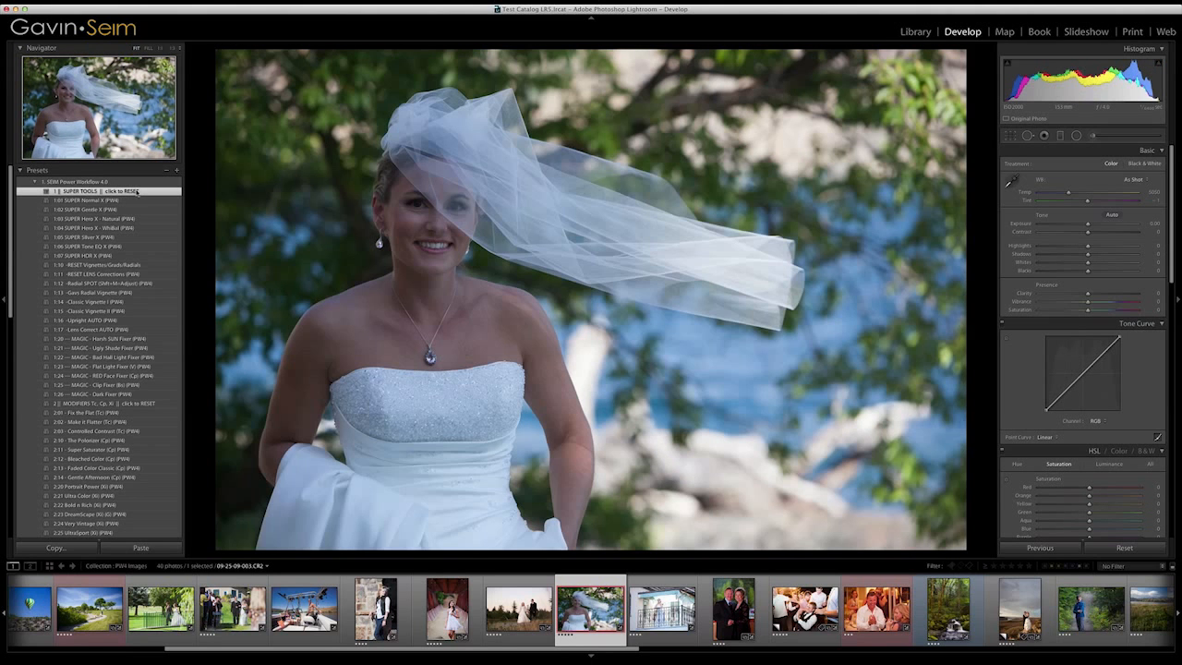
pyautogui.press('super+z')
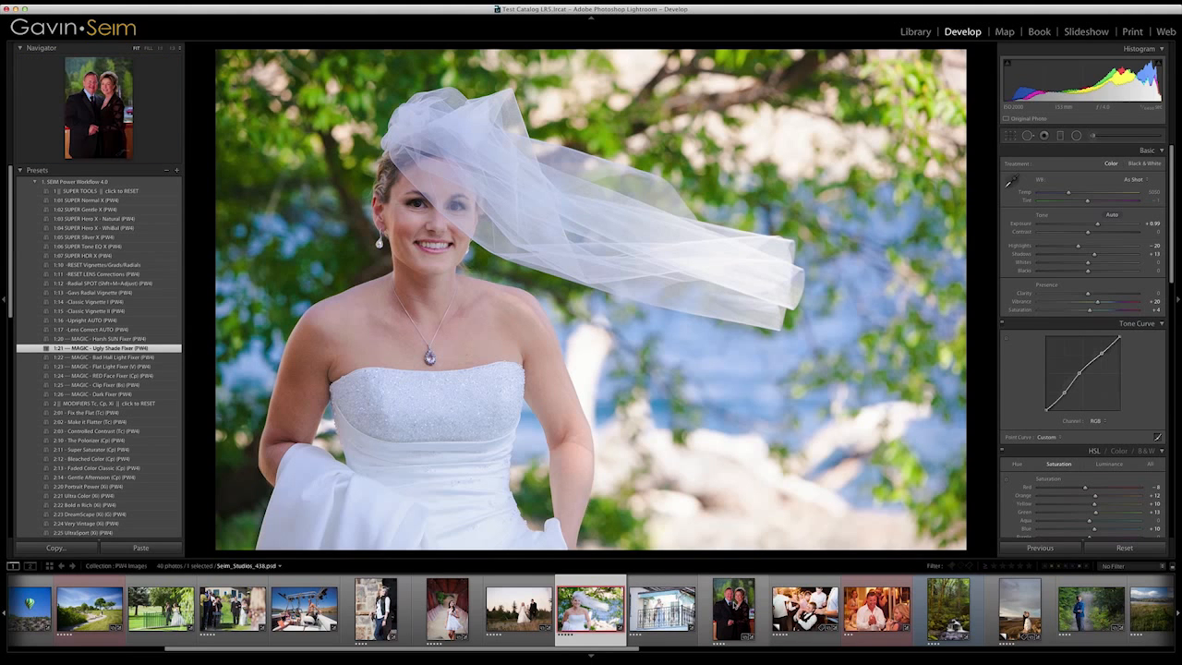
# - Apply the 1:22 MAGIC - Bad Hall Light Fixer preset to the reception photo of the clapping man in the white shirt
pyautogui.click(733, 610)
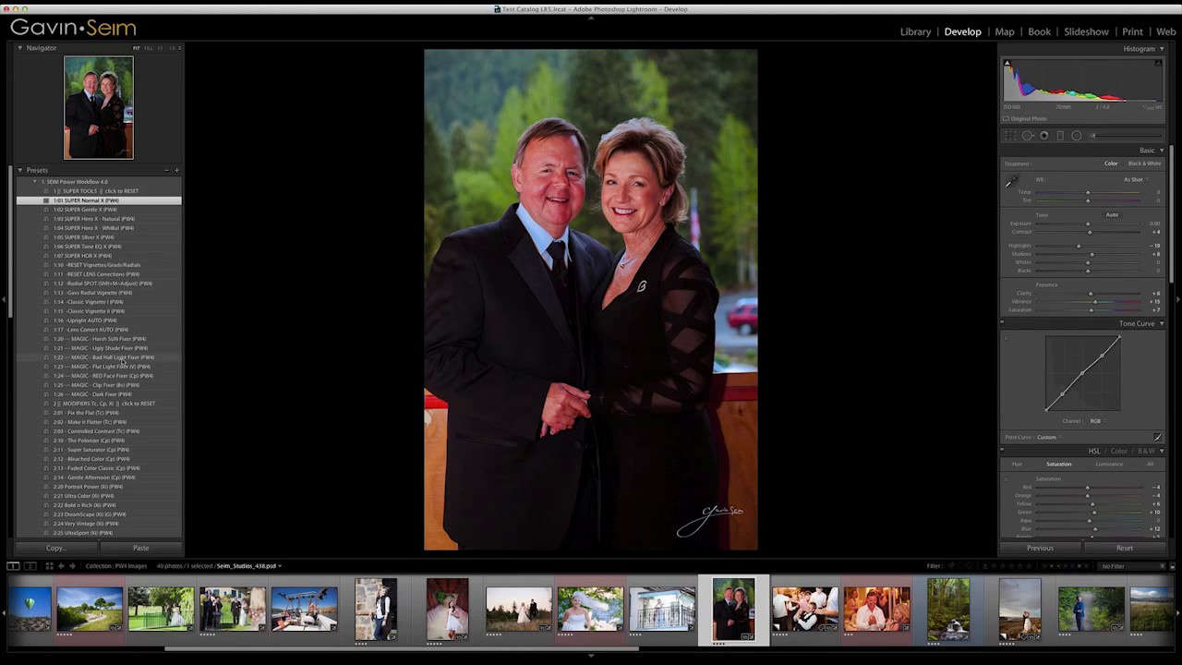
pyautogui.click(877, 608)
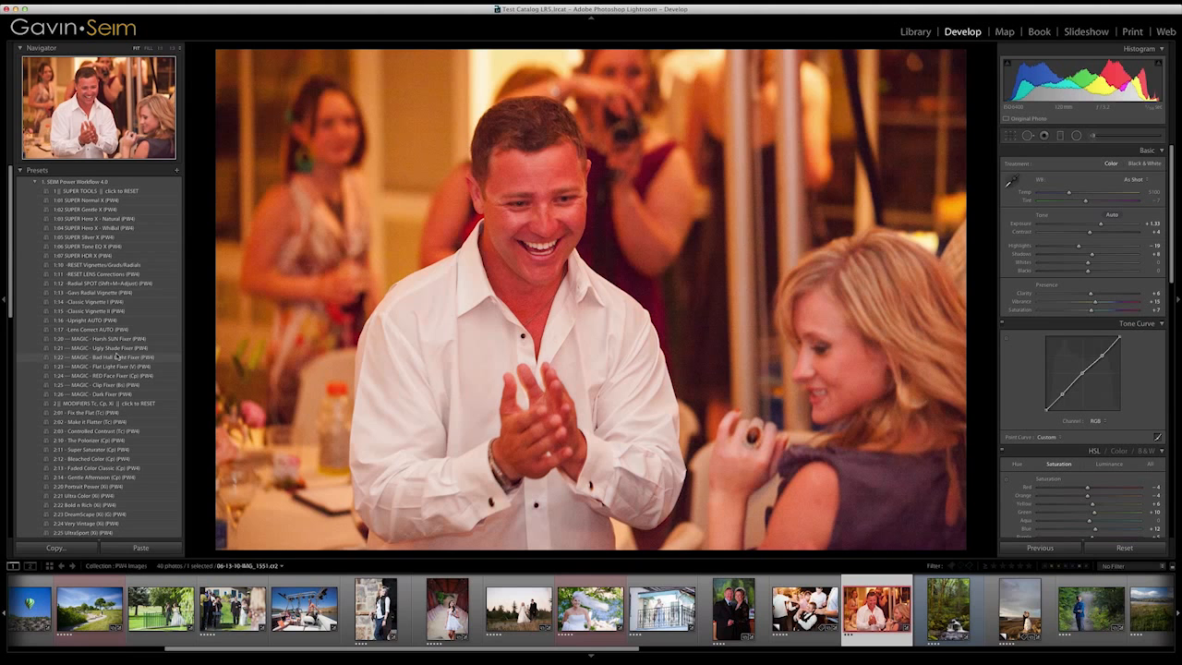
pyautogui.click(116, 356)
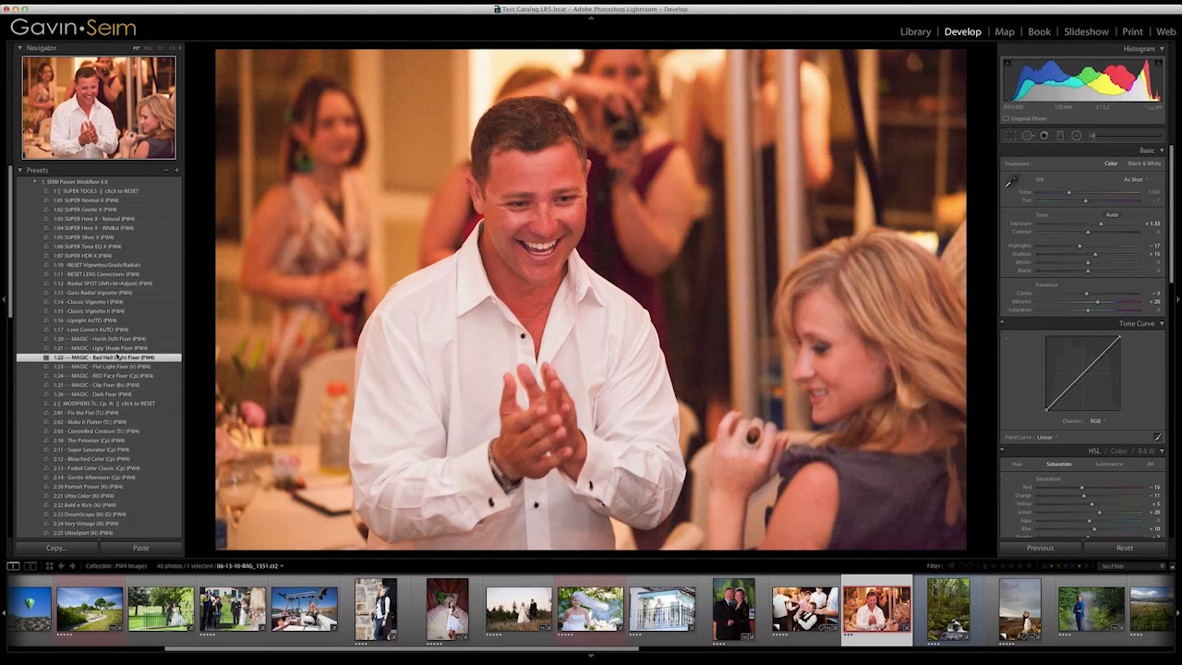
# - Apply the 1:24 MAGIC - RED Face Fixer preset to the portrait of the couple in black, comparing it with the SUPER TOOLS reset
pyautogui.click(819, 620)
pyautogui.click(734, 610)
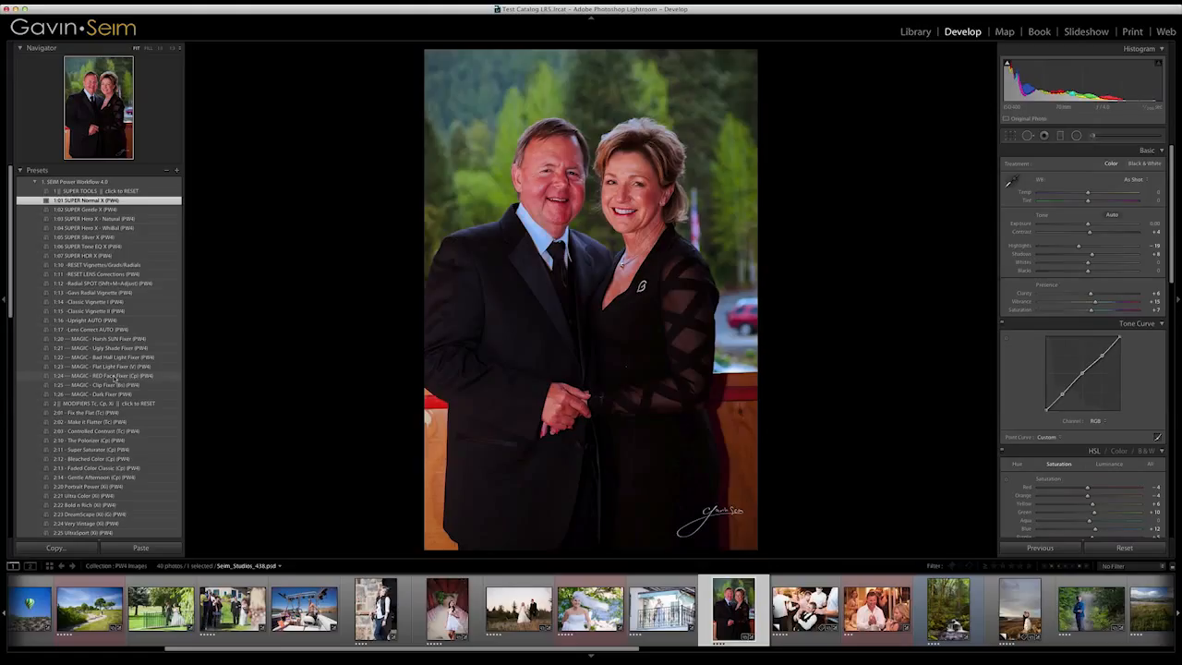
pyautogui.click(112, 377)
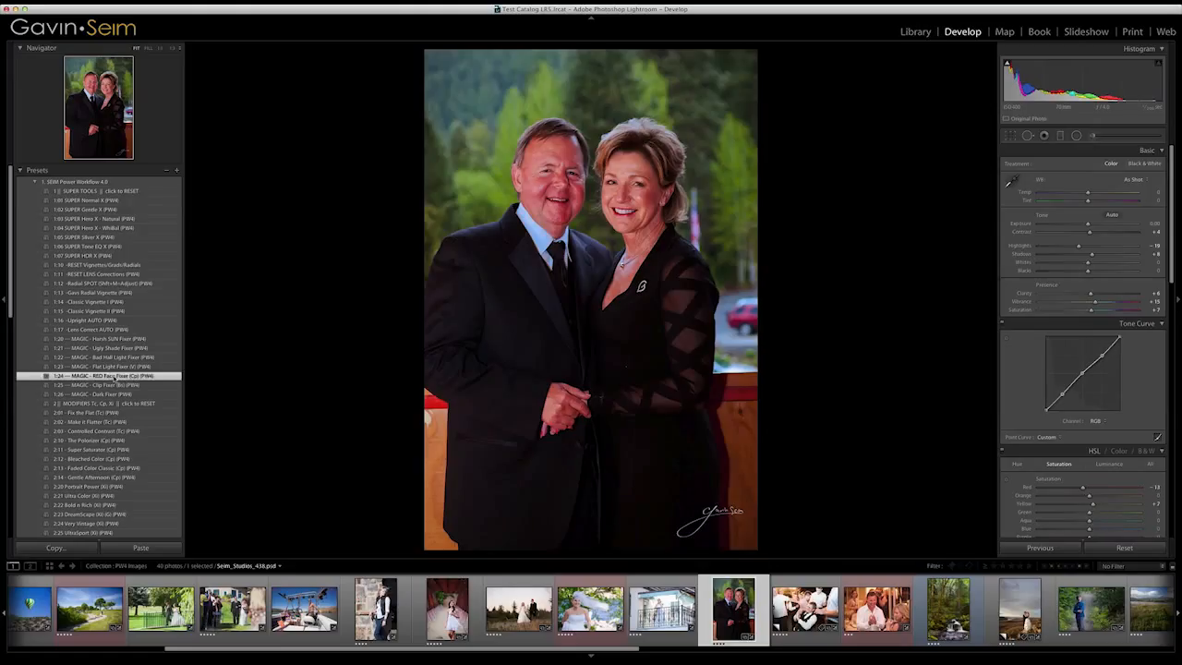
pyautogui.click(123, 191)
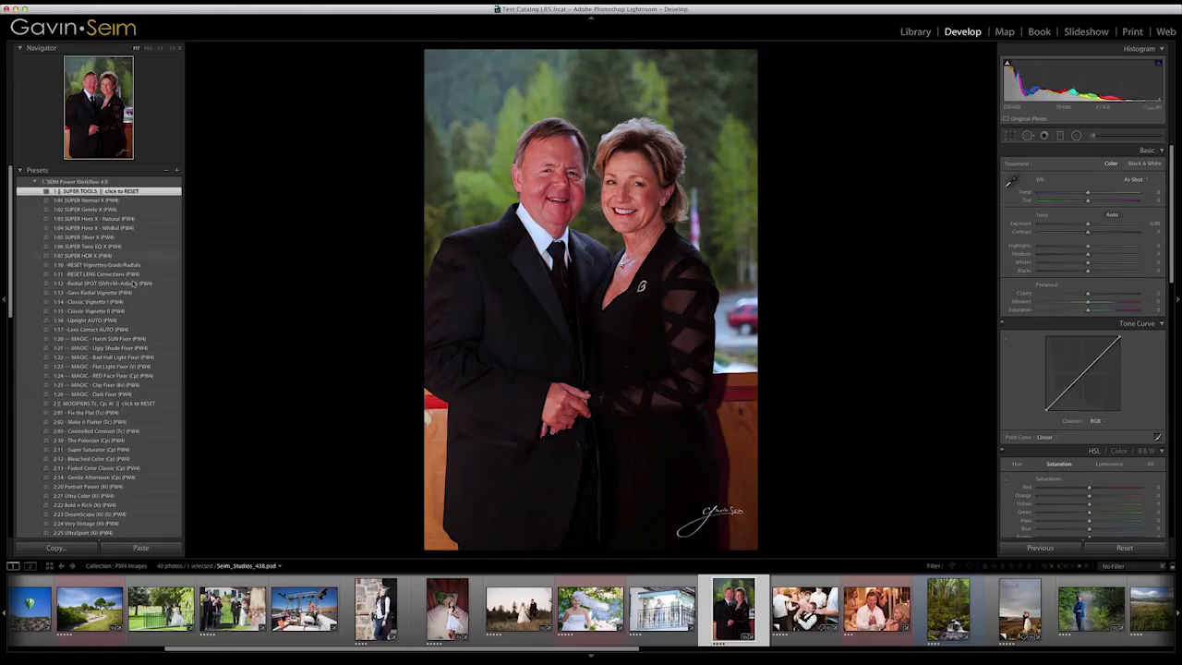
pyautogui.click(127, 377)
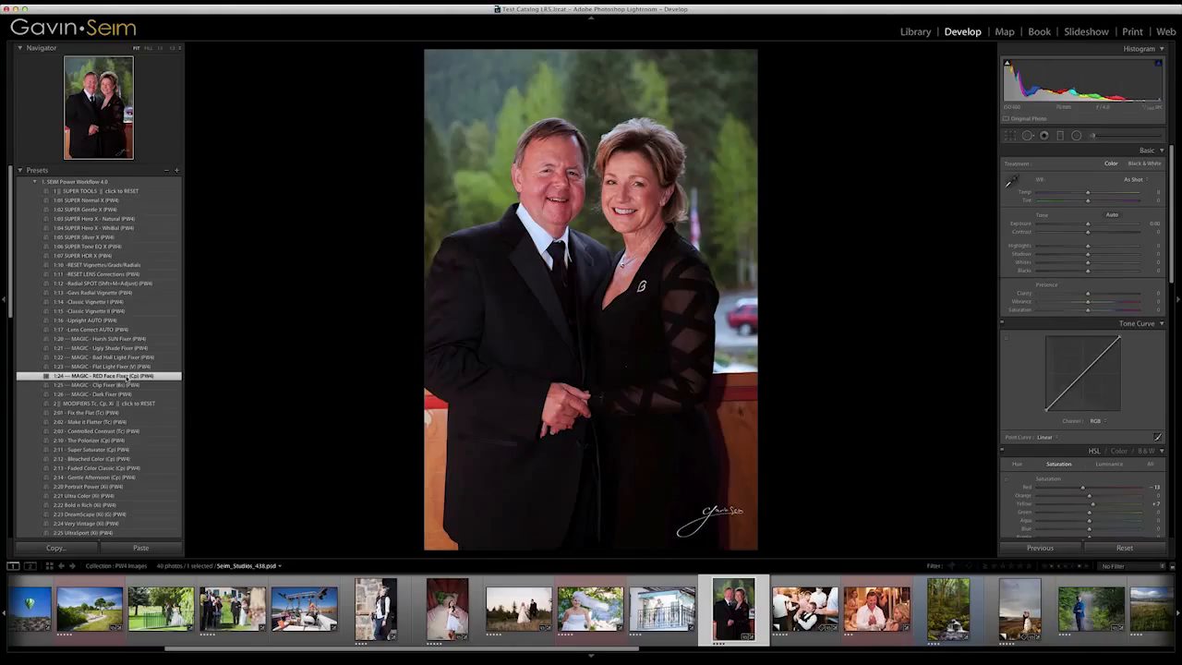
pyautogui.click(124, 192)
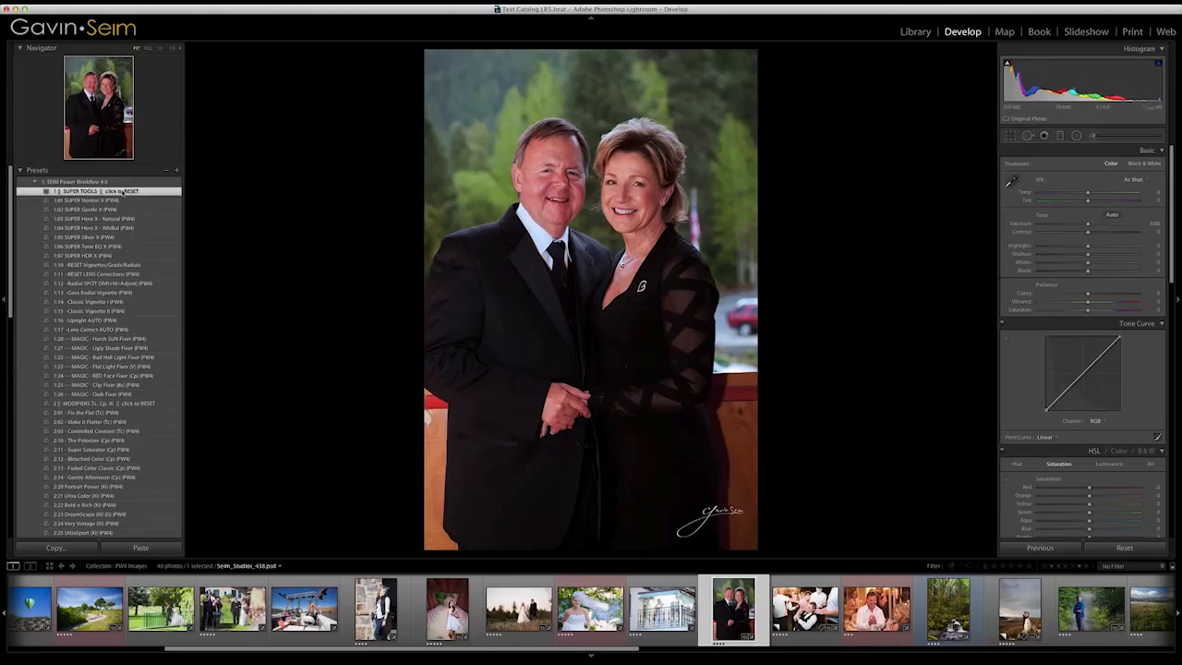
pyautogui.click(132, 377)
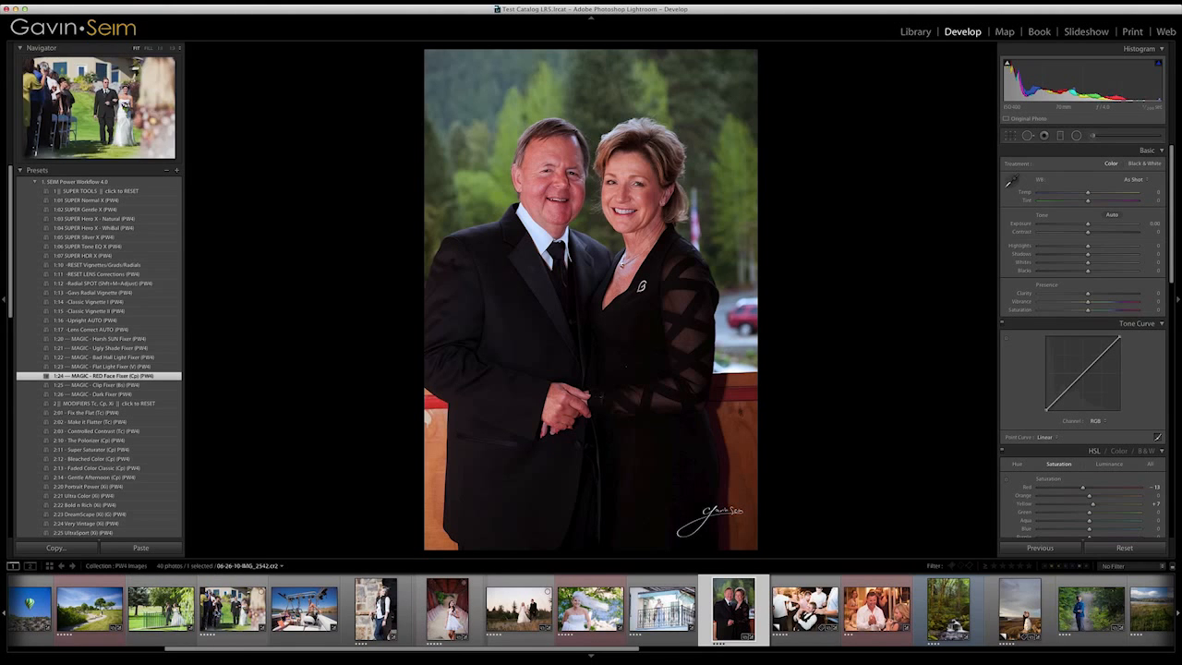
# - Compare the 1:25 MAGIC - Clip Fixer preset with the SUPER TOOLS reset on the wedding couple crossing the green bridge
pyautogui.click(176, 615)
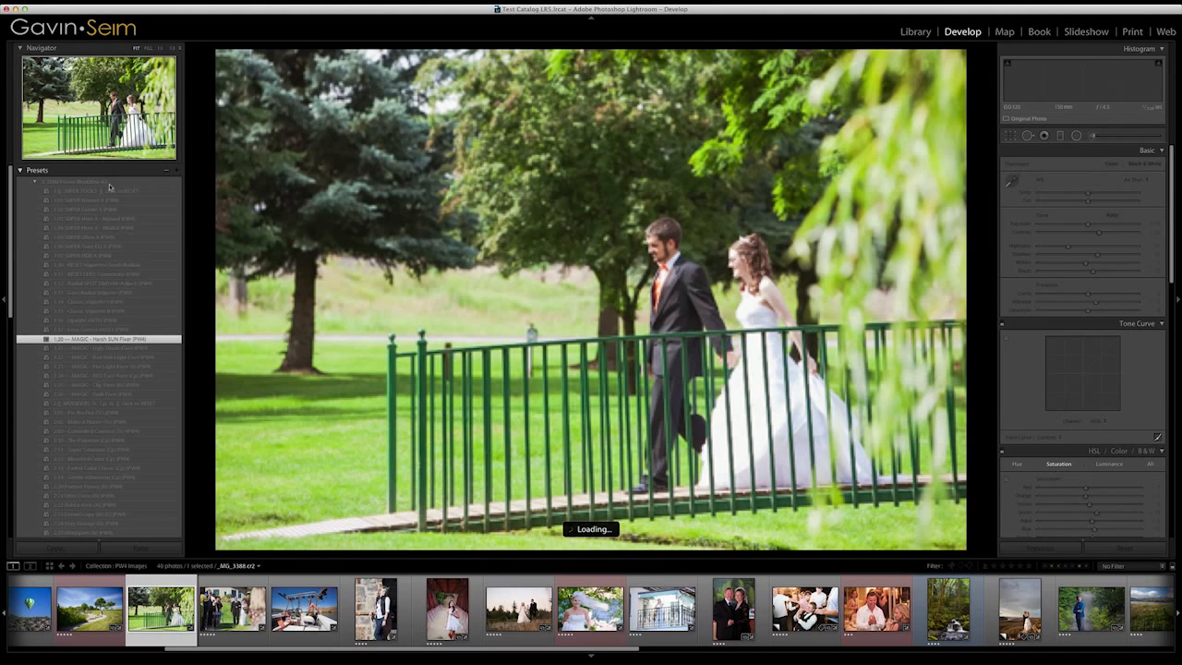
pyautogui.click(113, 191)
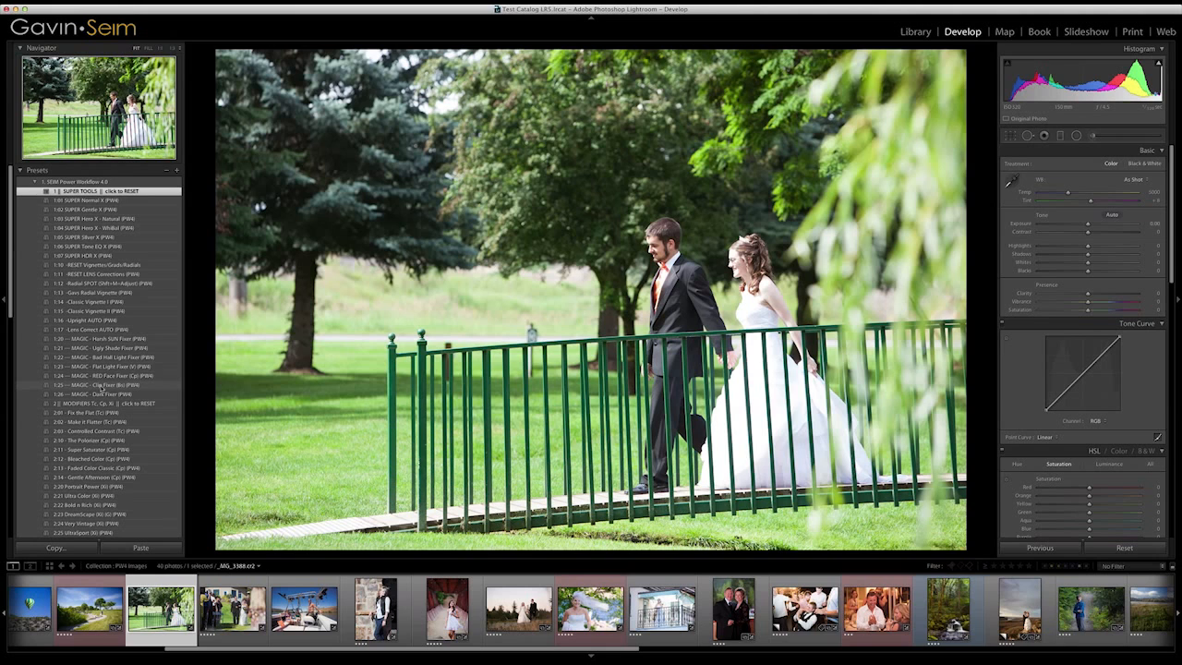
pyautogui.click(101, 387)
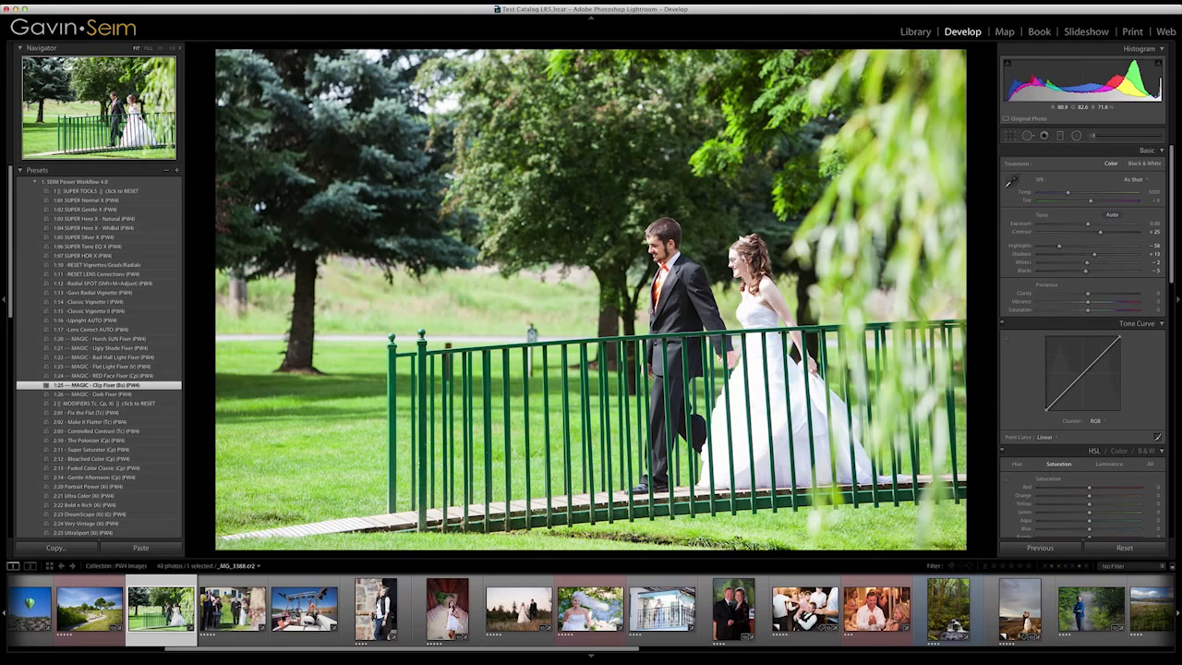
pyautogui.click(127, 192)
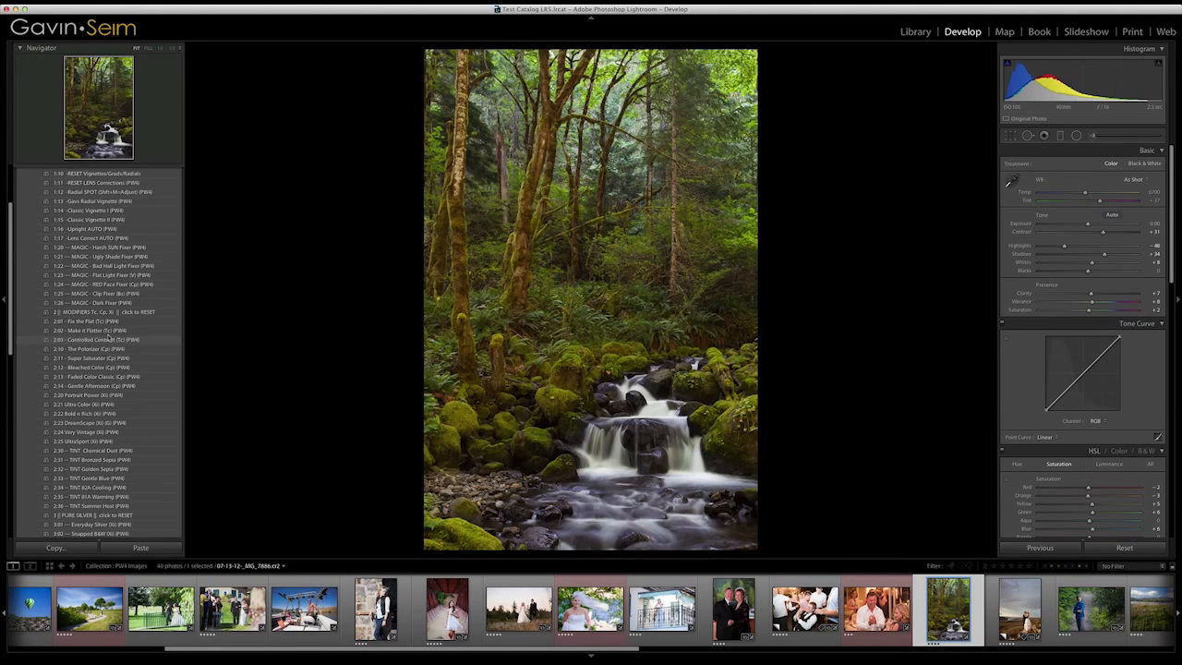
# - Try the Controlled Contrast, Make it Flatter and Fix the Flat presets on the forest stream photo, and clear them with the MODIFIERS reset
pyautogui.scroll(-2, 115, 370)
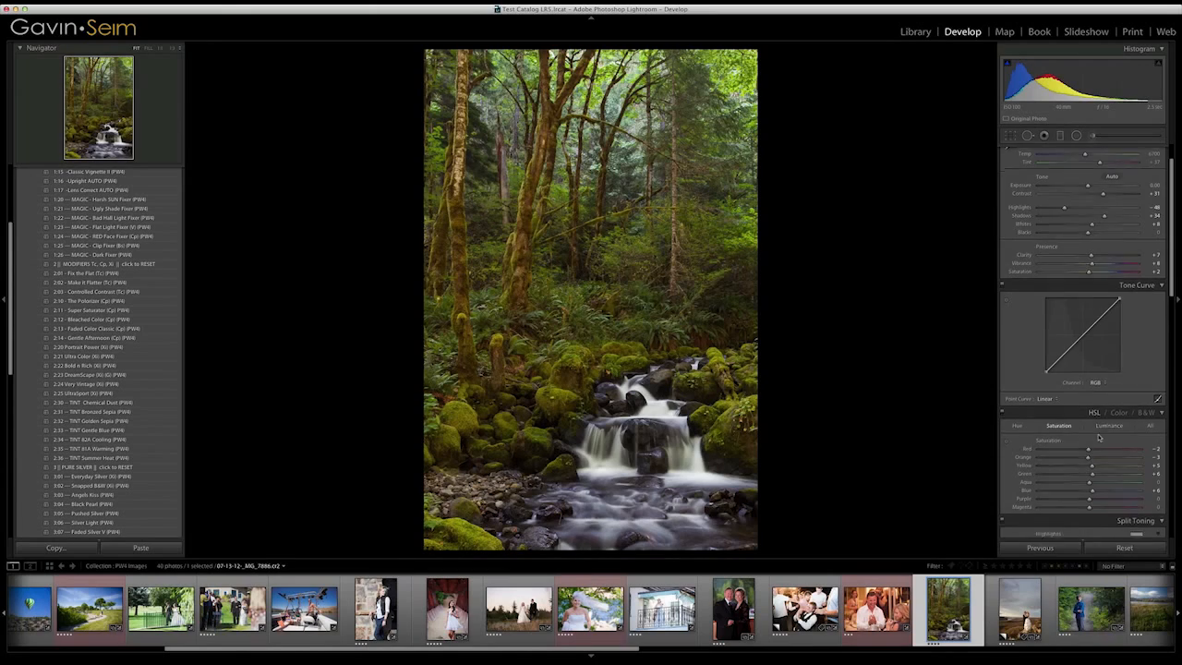
pyautogui.scroll(3, 1108, 452)
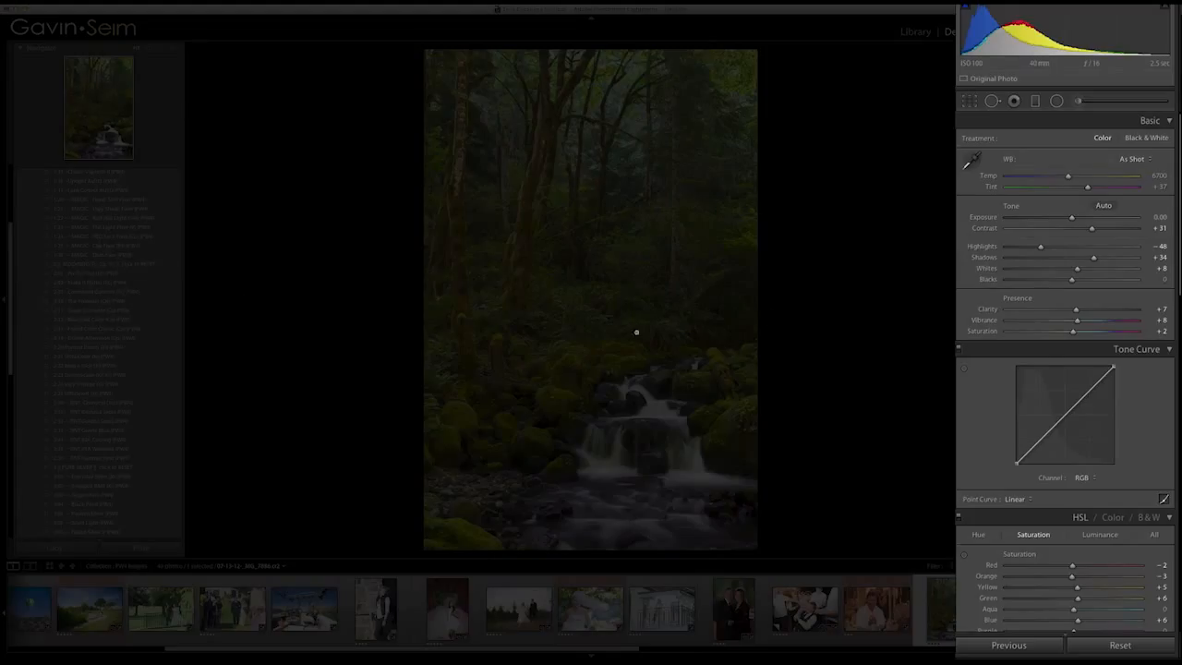
pyautogui.scroll(-1, 1049, 361)
pyautogui.scroll(1, 1050, 361)
pyautogui.click(97, 292)
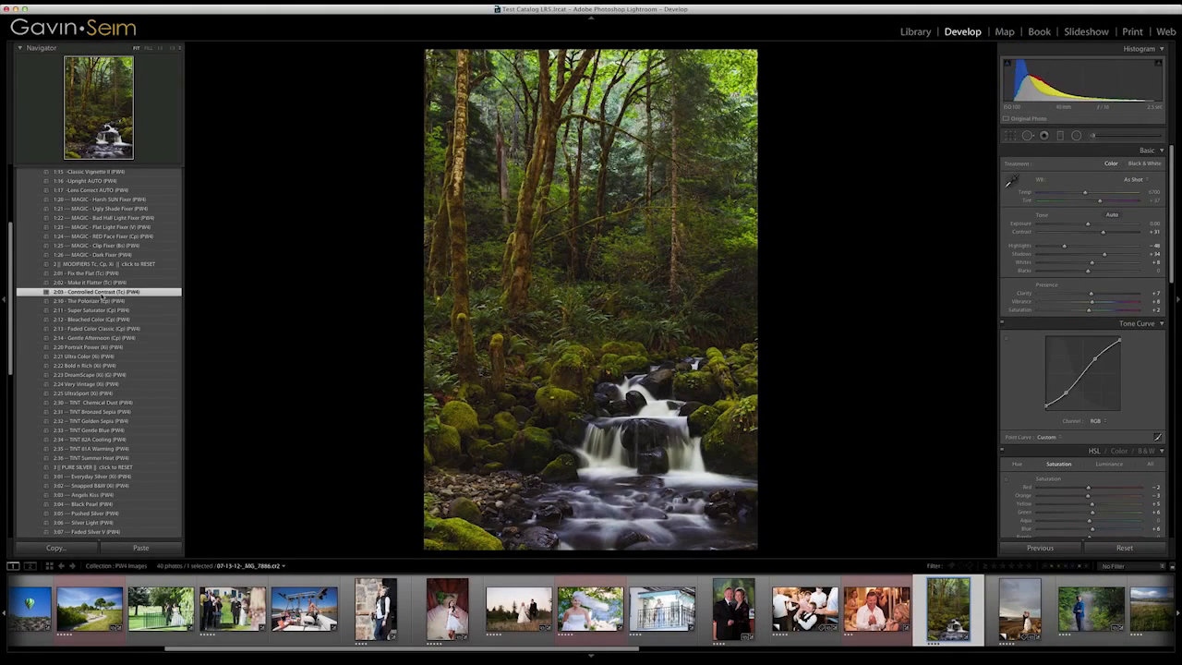
pyautogui.click(109, 282)
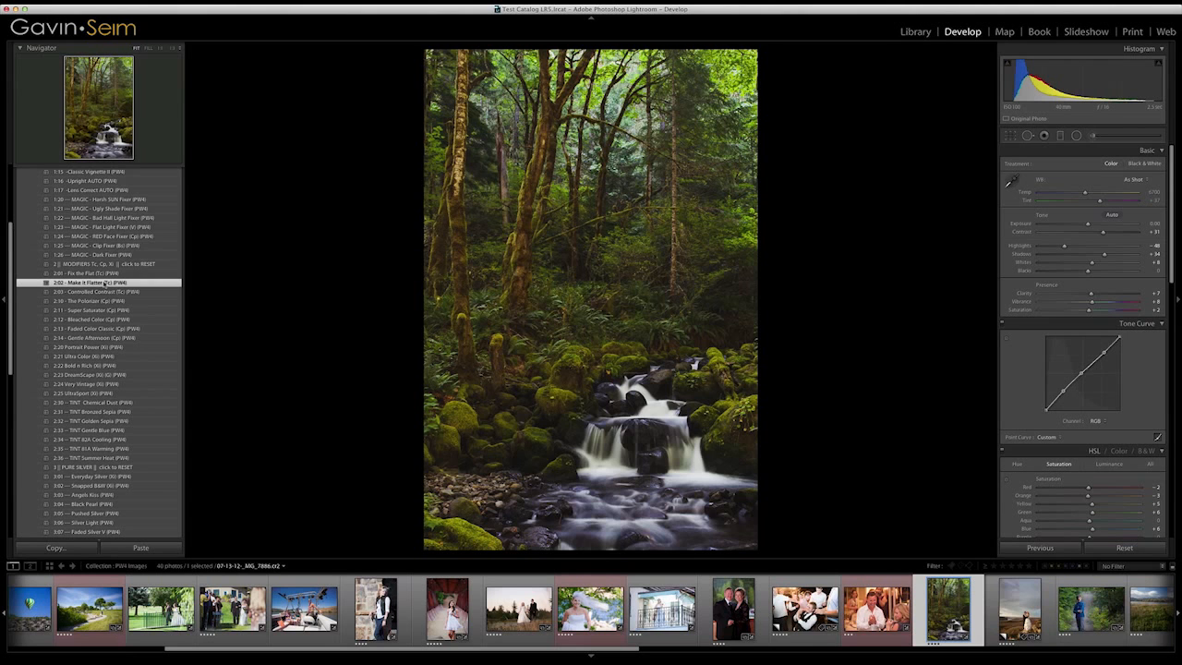
pyautogui.click(108, 273)
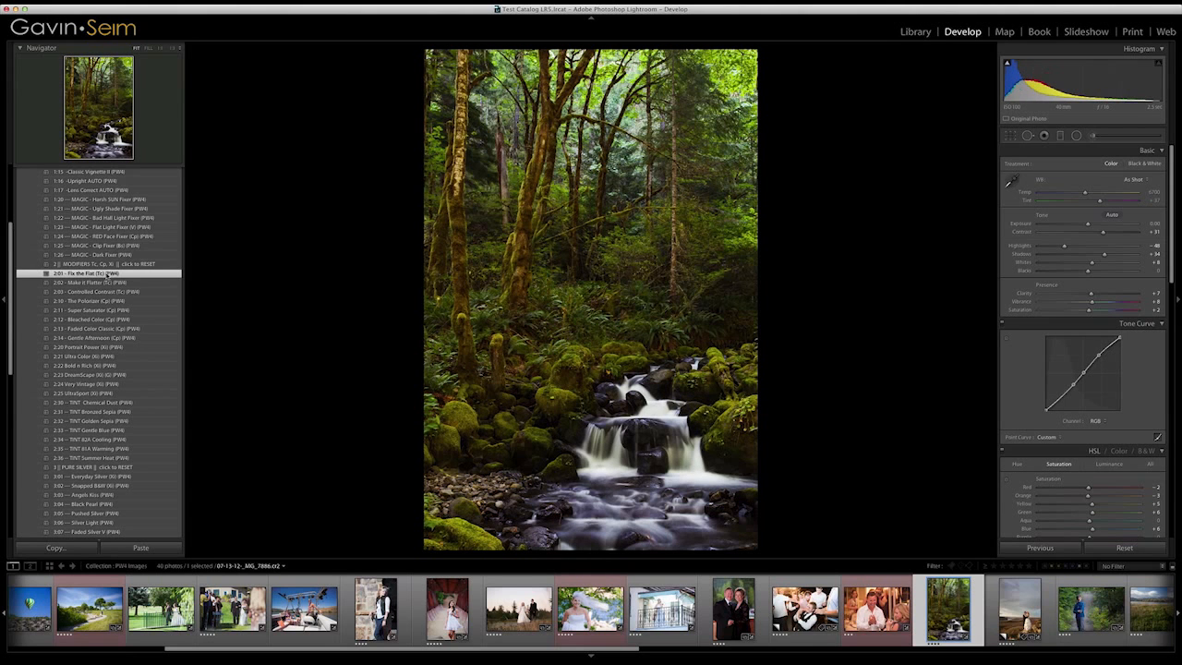
pyautogui.click(121, 264)
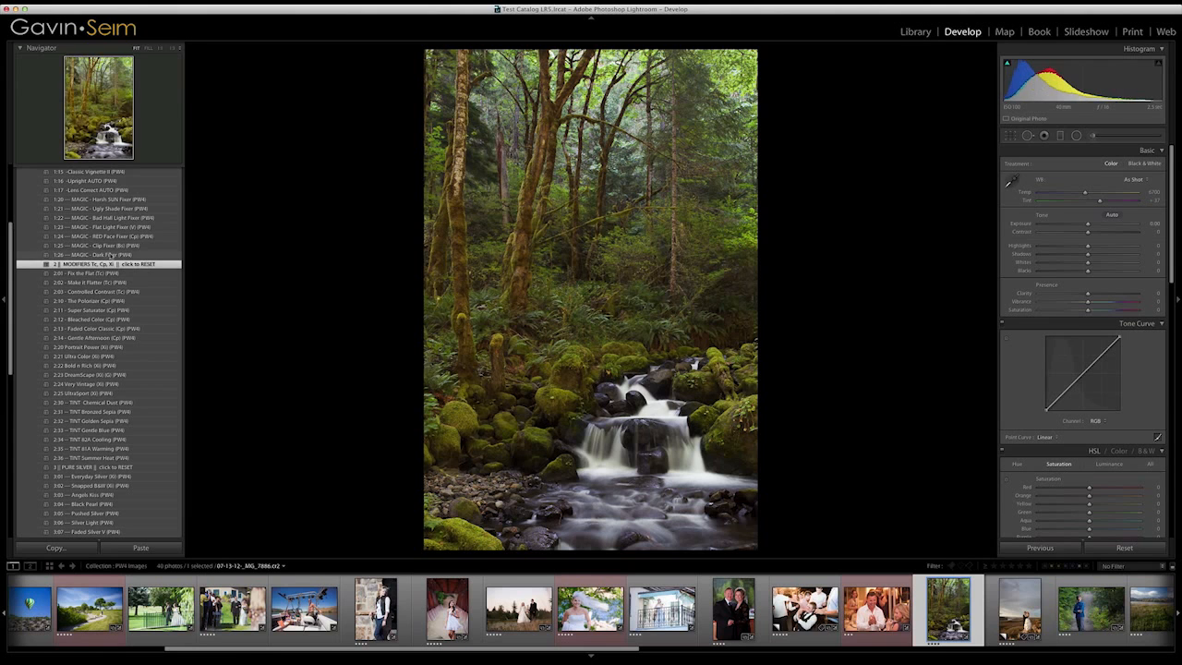
# - Compare the 1:01 SUPER Normal X preset with the SUPER TOOLS reset on the forest stream photo and apply 1:02 SUPER Gentle X
pyautogui.scroll(5, 108, 241)
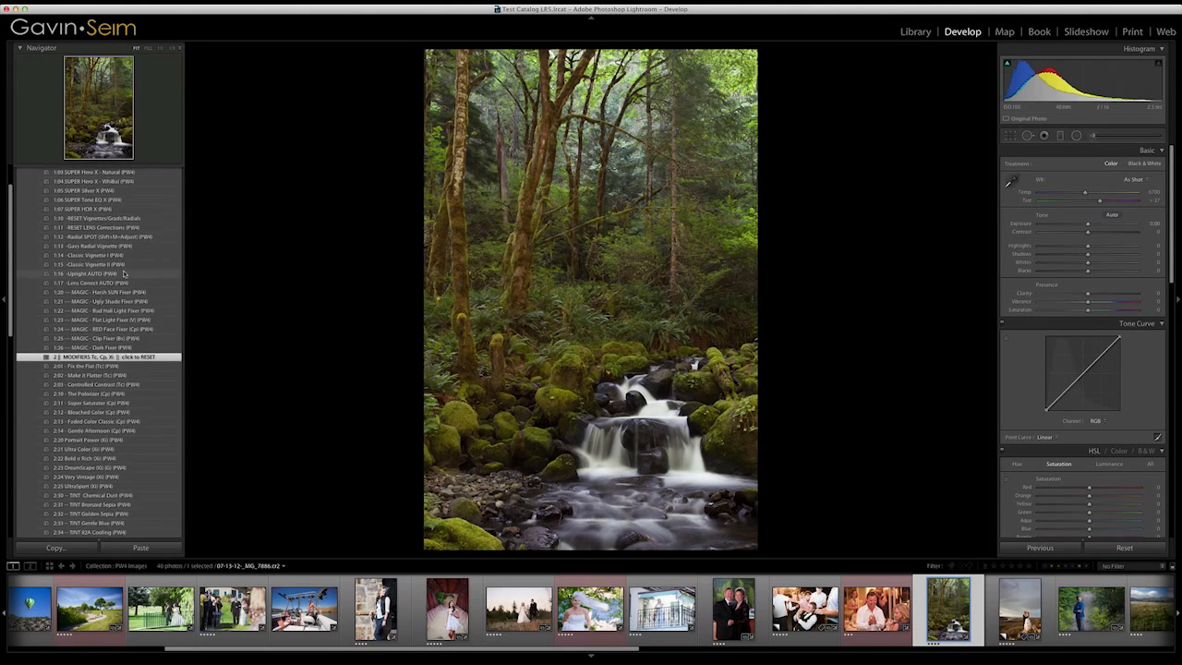
pyautogui.click(109, 201)
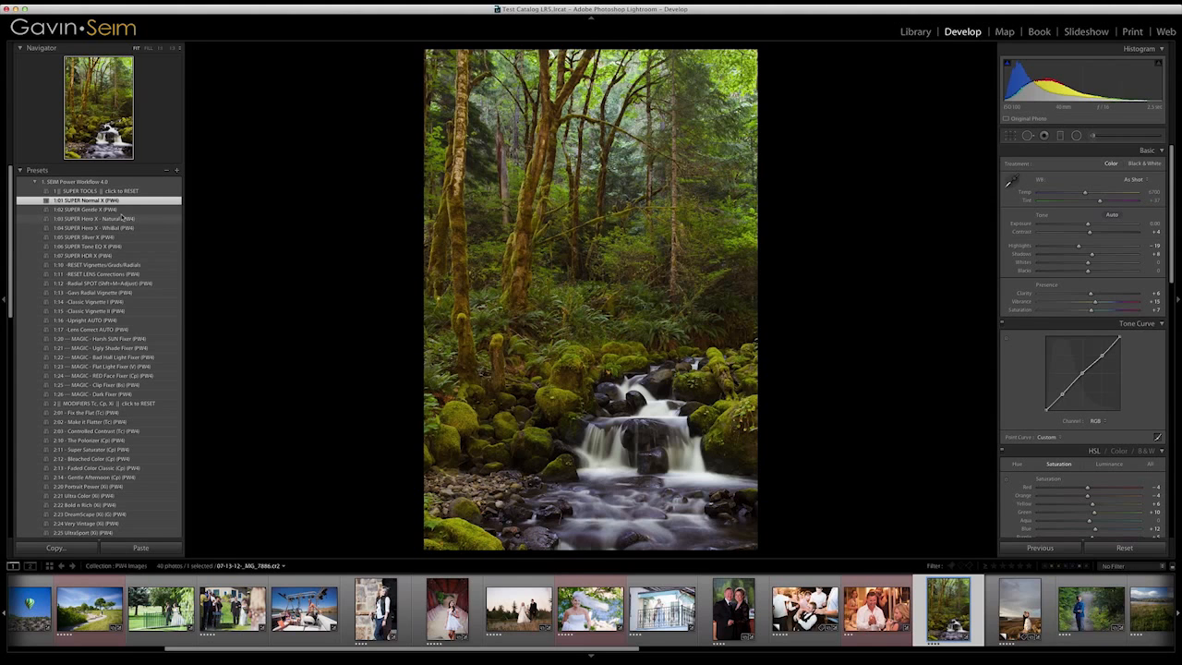
pyautogui.click(111, 192)
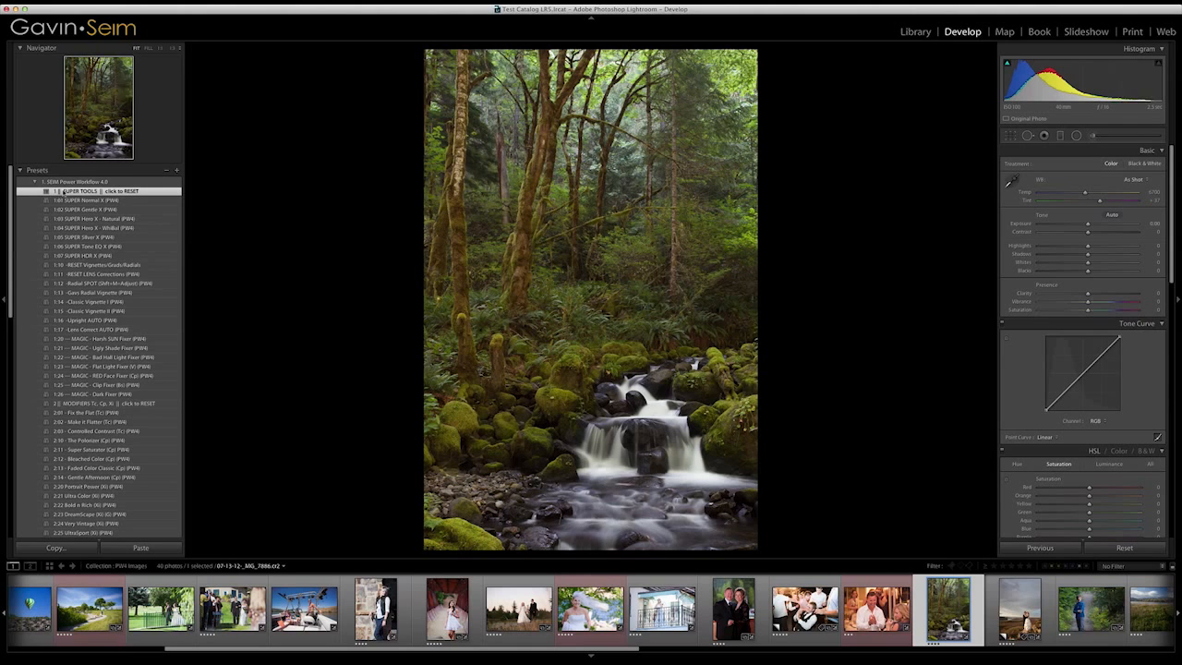
pyautogui.click(86, 210)
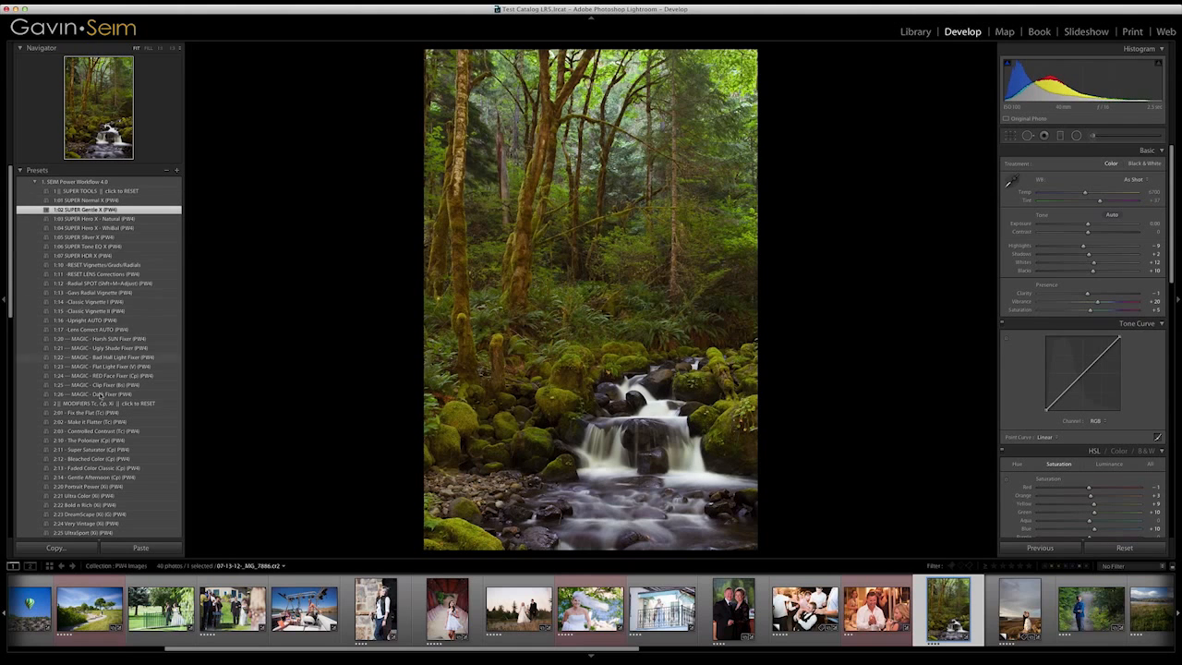
# - Look through the preset collection from the SUPER tools to the color modifiers and TINT presets
pyautogui.scroll(-5, 105, 419)
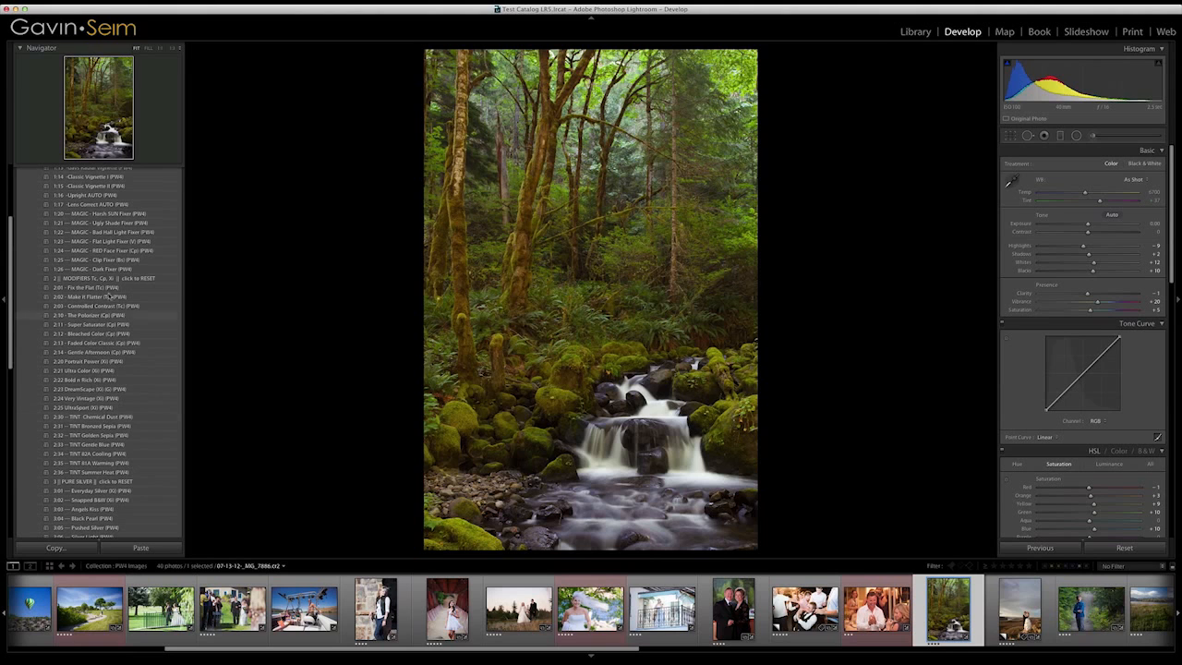
pyautogui.scroll(2, 116, 273)
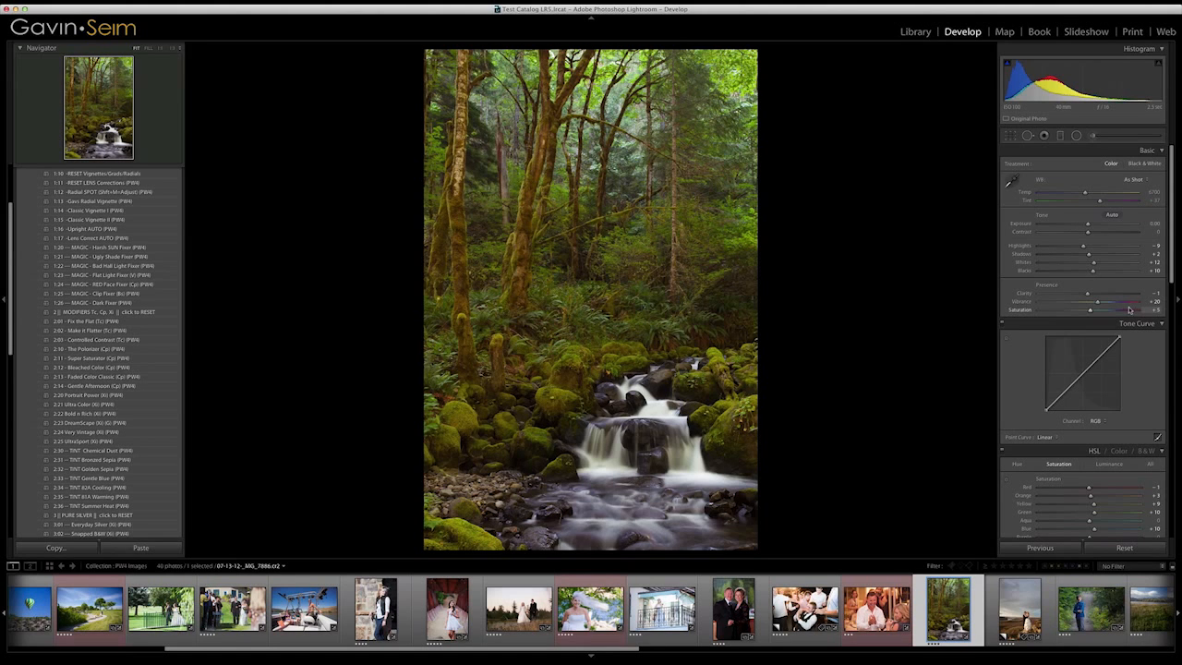
pyautogui.scroll(3, 129, 337)
pyautogui.scroll(1, 130, 337)
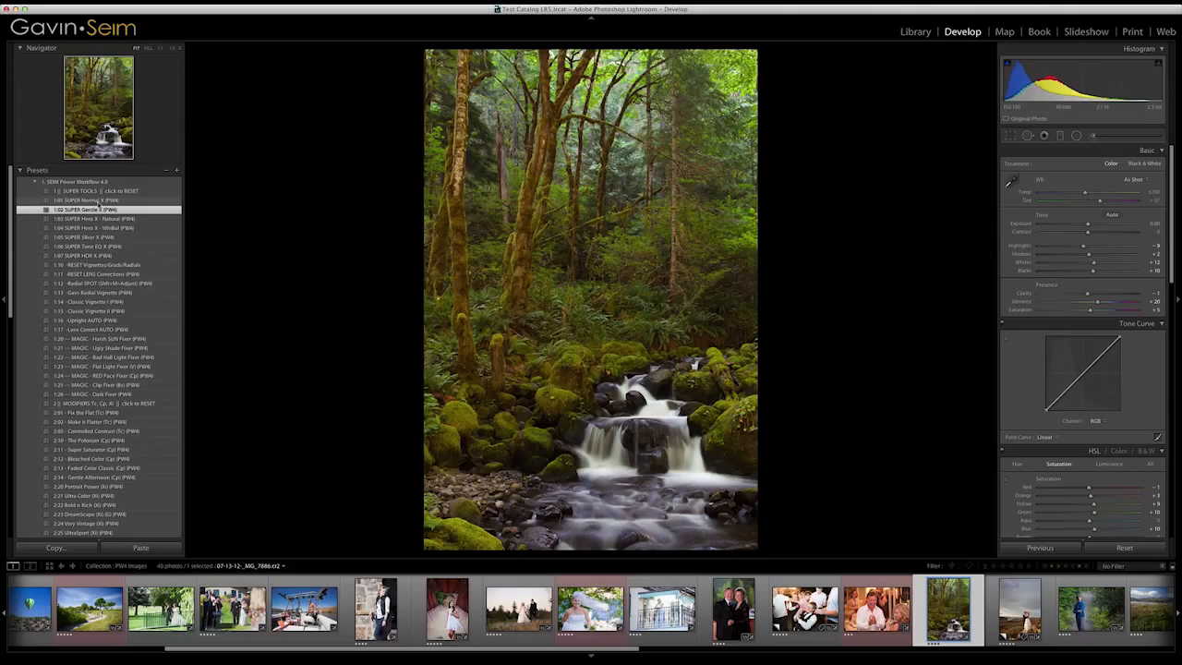
pyautogui.scroll(-3, 97, 374)
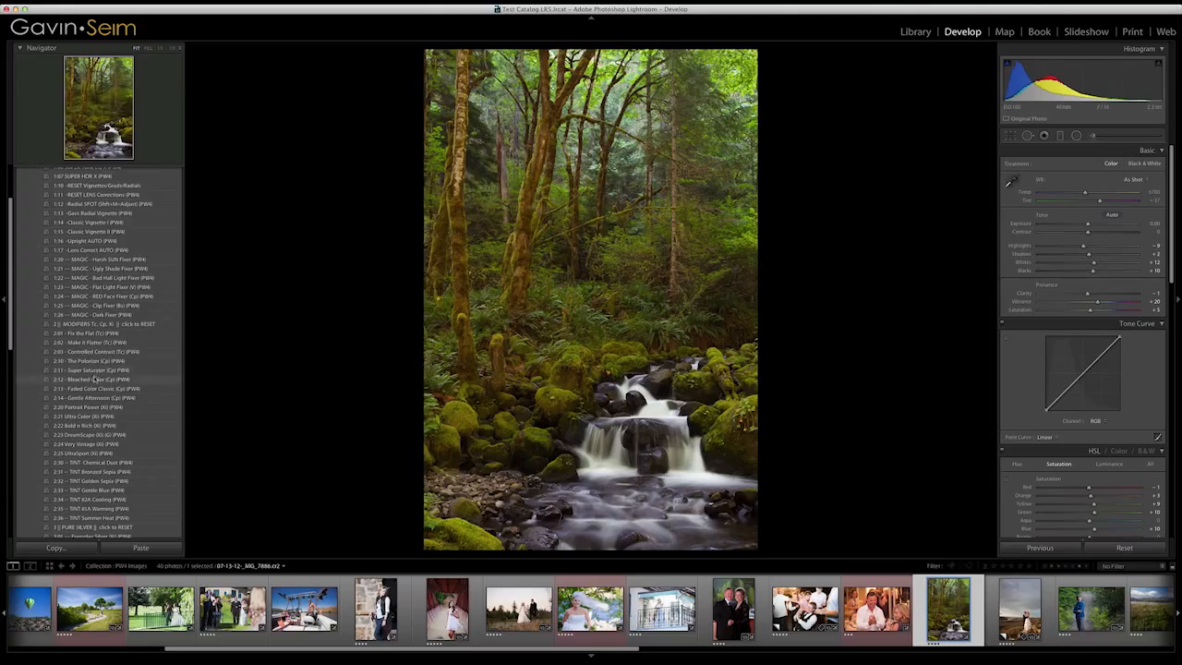
pyautogui.scroll(-4, 94, 397)
pyautogui.scroll(-3, 94, 403)
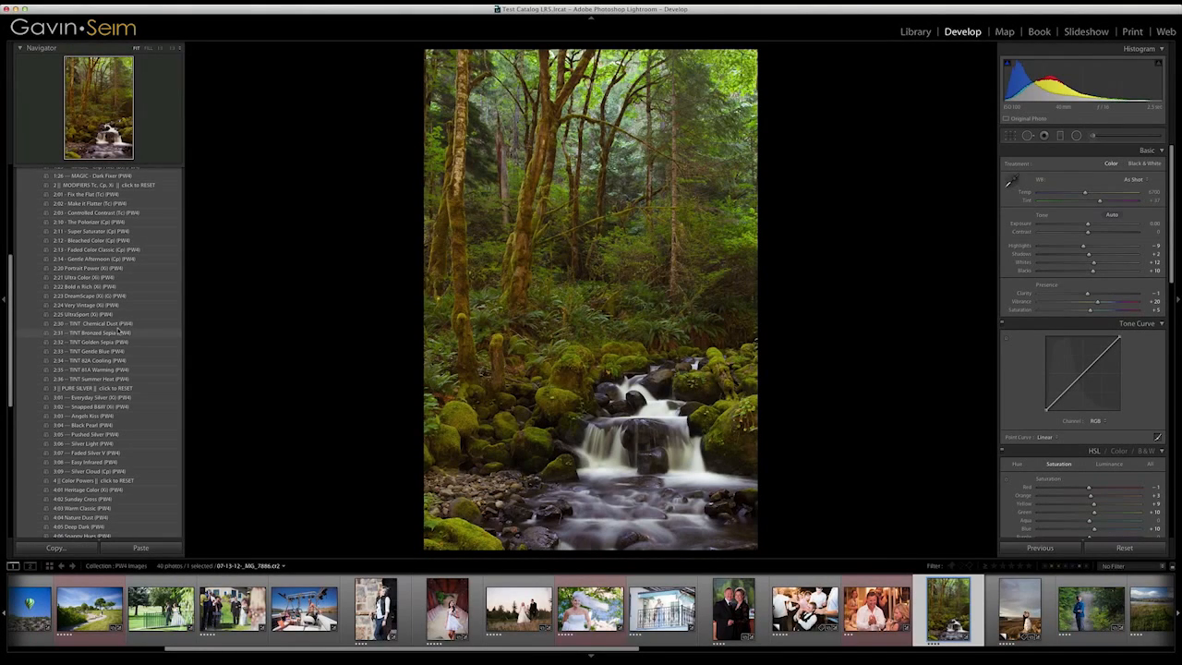
# - Compare the Gentle Blue, 82A Cooling, 81A Warming and Summer Heat tints on the forest stream, apply 2:30 TINT Chemical Dust and inspect its split toning
pyautogui.click(118, 333)
pyautogui.click(111, 324)
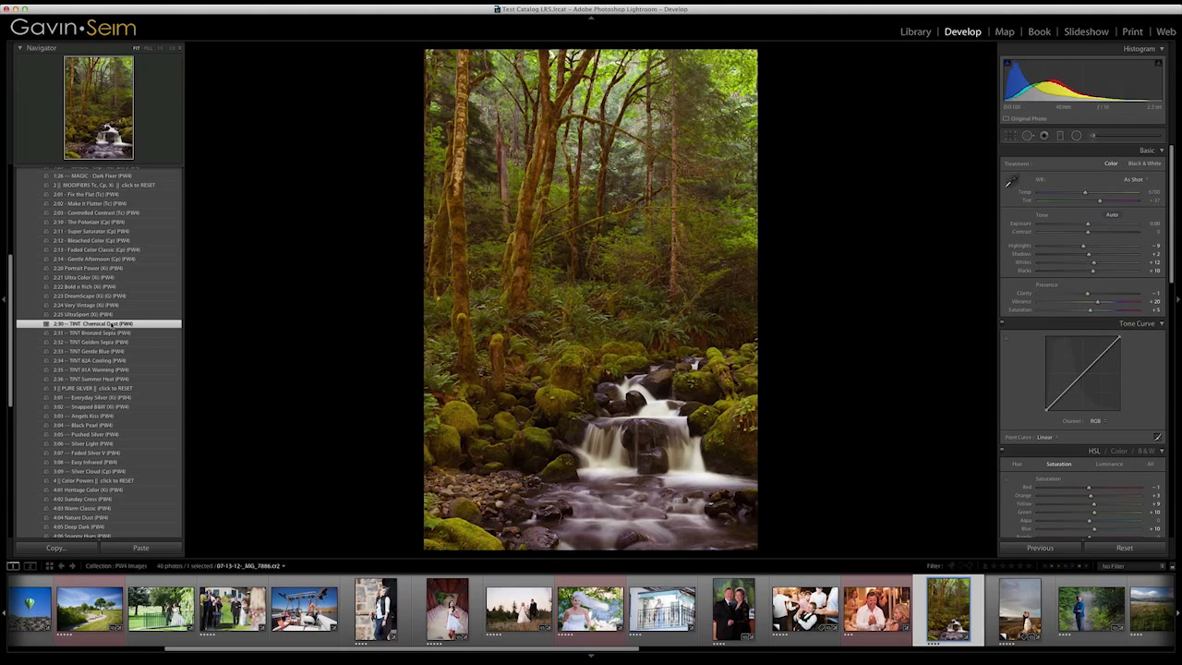
pyautogui.click(99, 351)
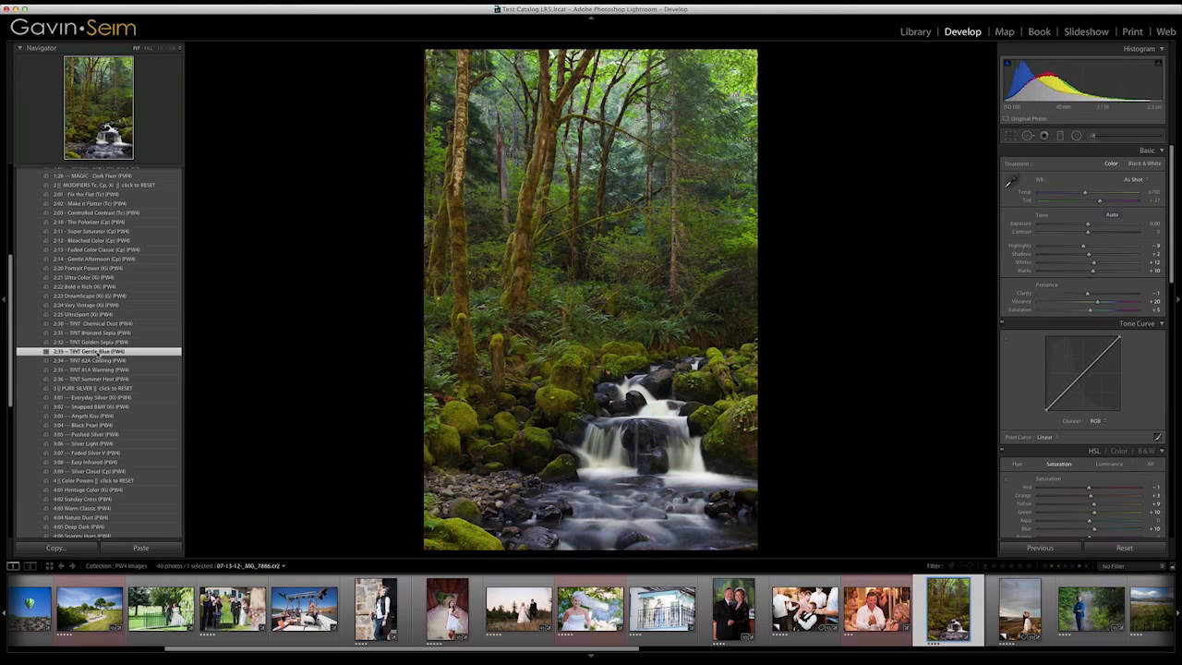
pyautogui.click(93, 360)
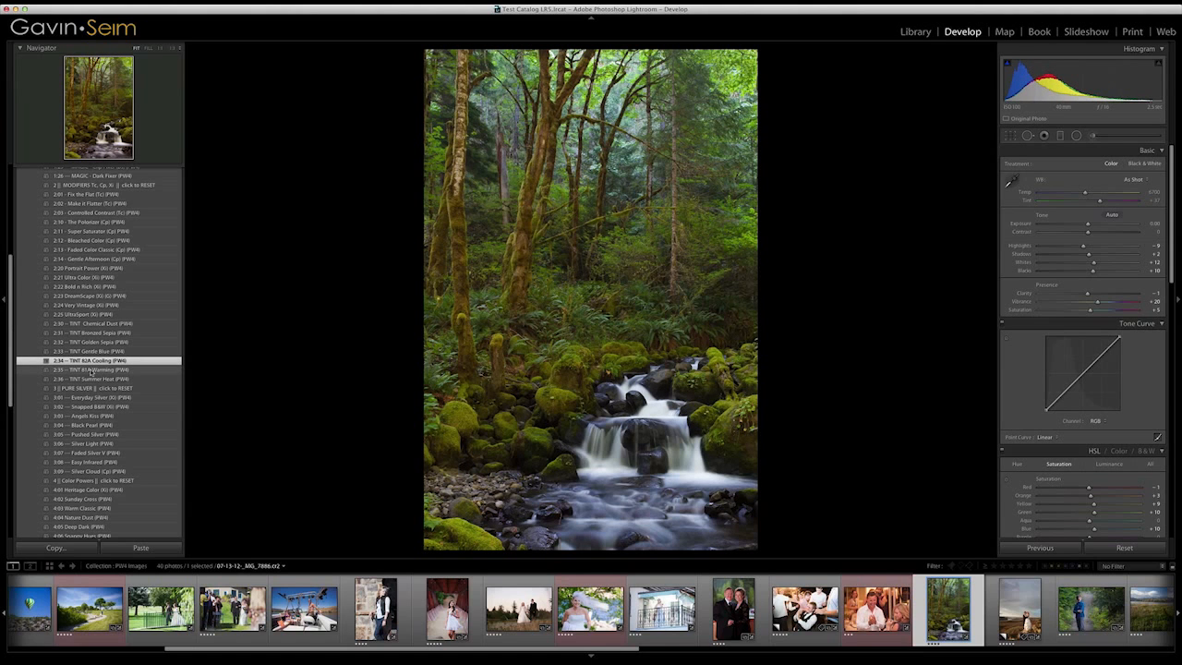
pyautogui.click(92, 370)
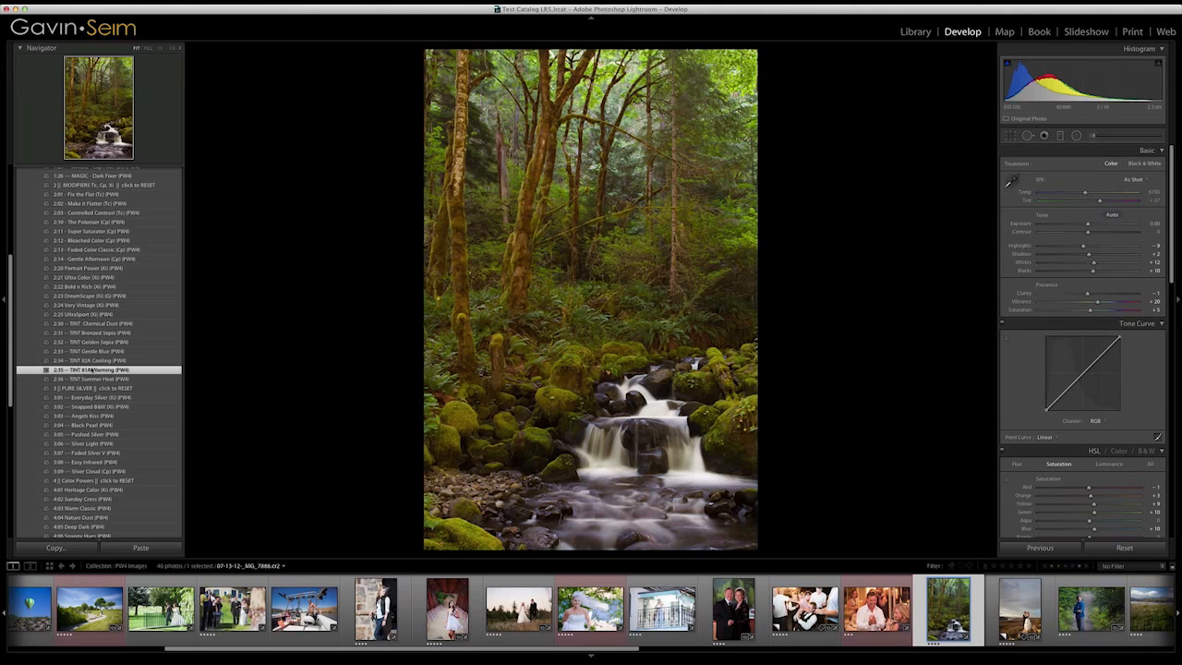
pyautogui.click(91, 379)
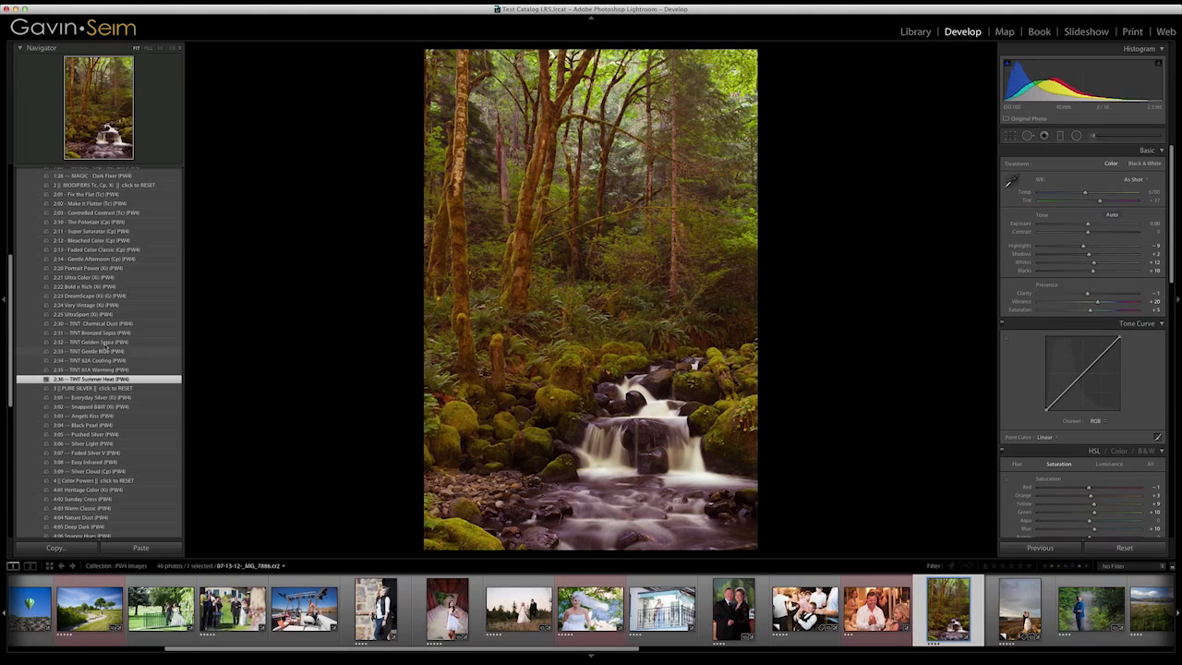
pyautogui.click(108, 325)
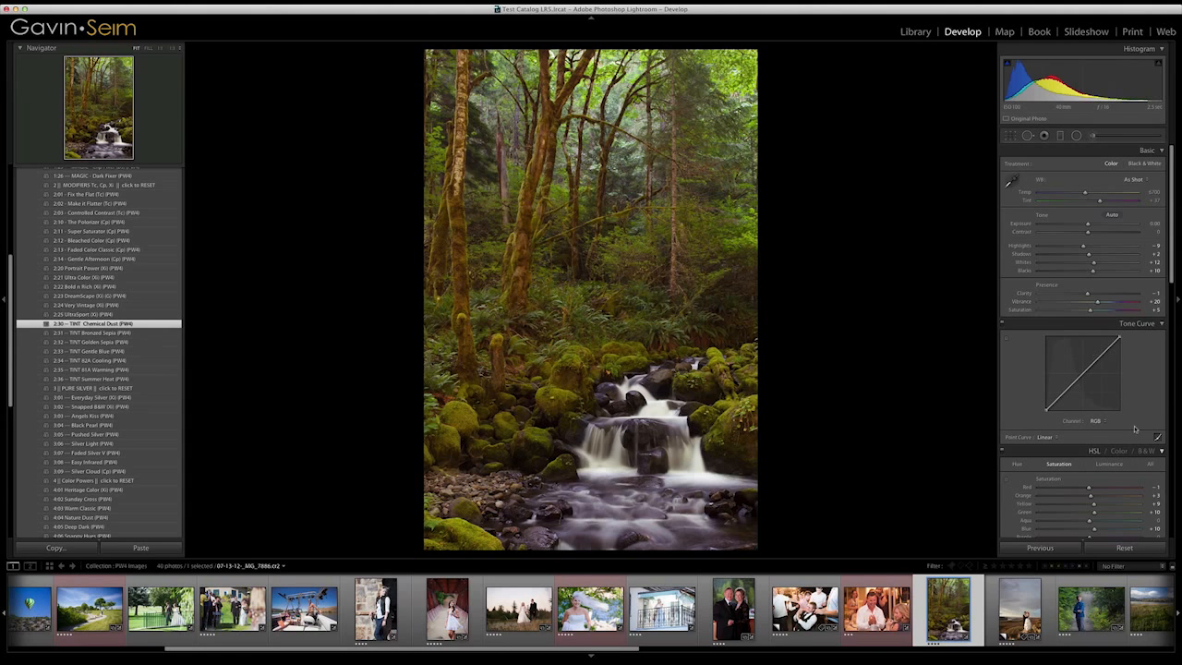
pyautogui.scroll(-5, 1135, 428)
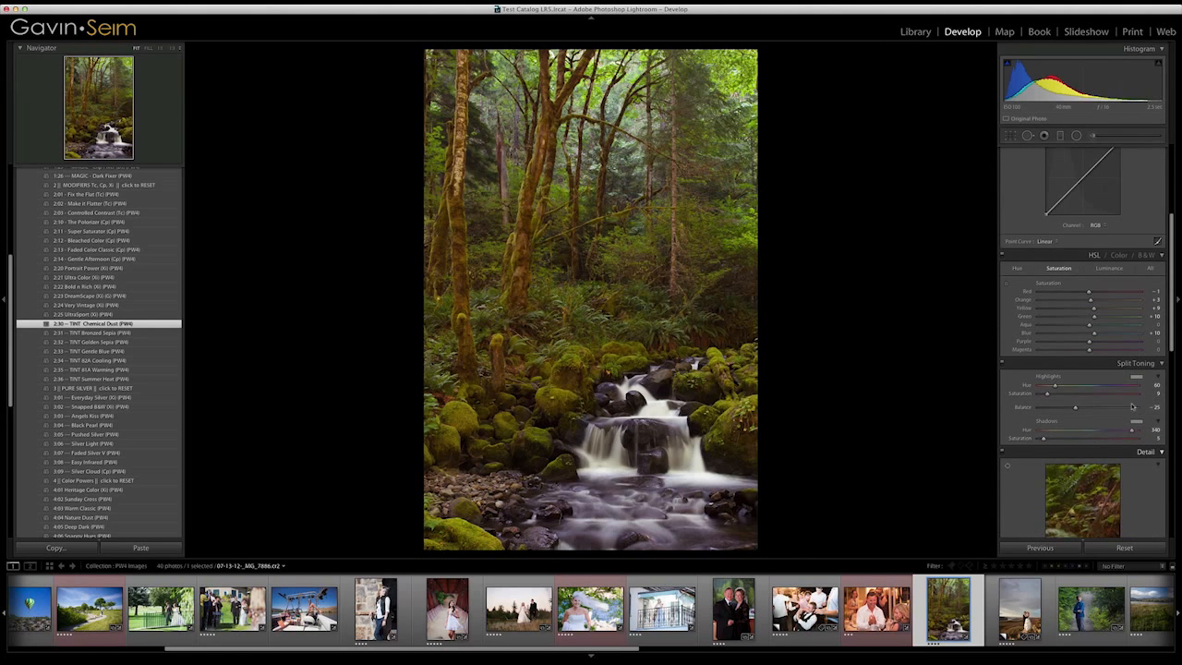
# - Open the wedding couple photo and compare the Everyday Silver, Snapped B&W, Angels Kiss, Black Pearl, Pushed Silver and Silver Light presets
pyautogui.click(1021, 609)
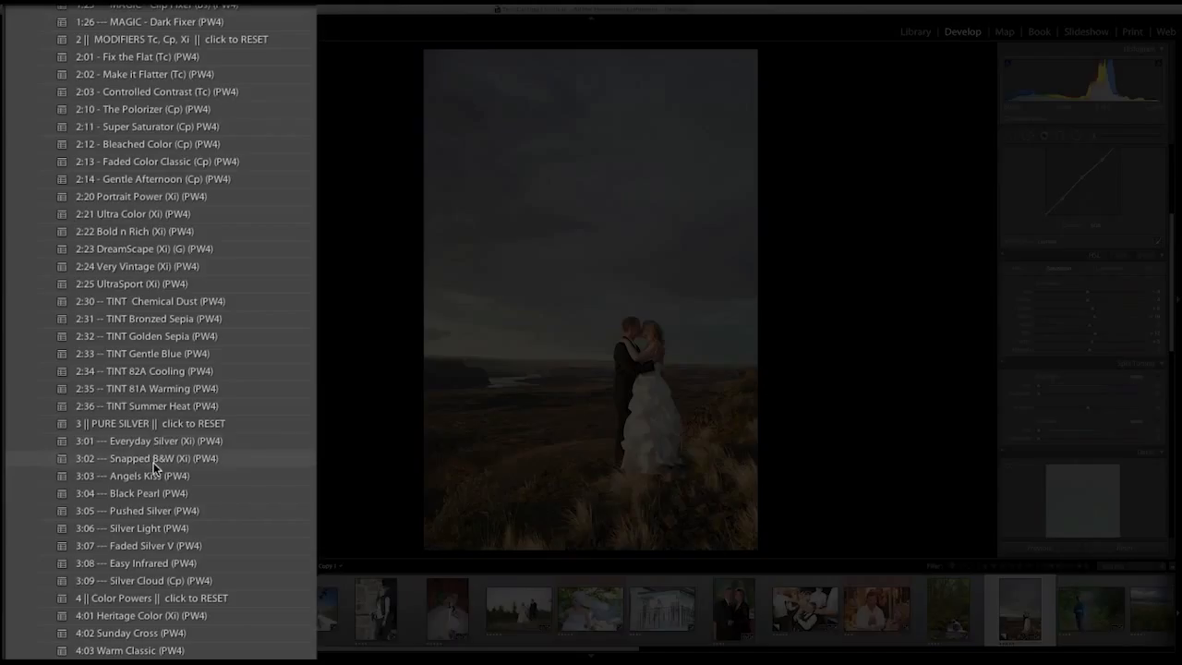
pyautogui.click(155, 445)
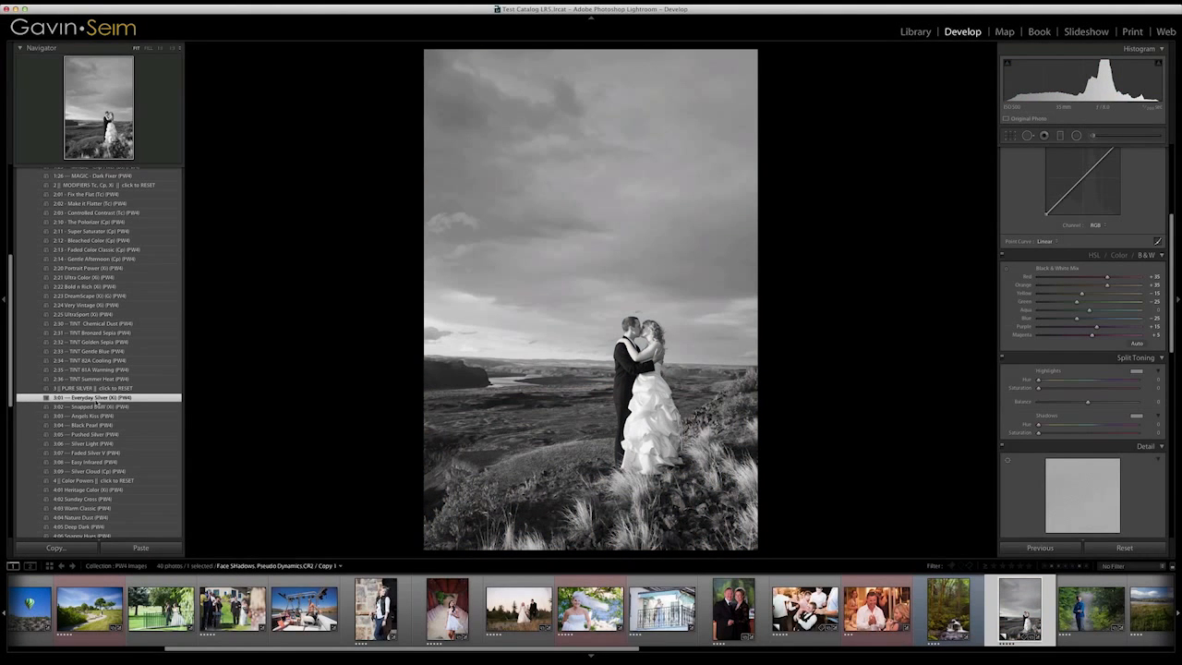
pyautogui.click(99, 408)
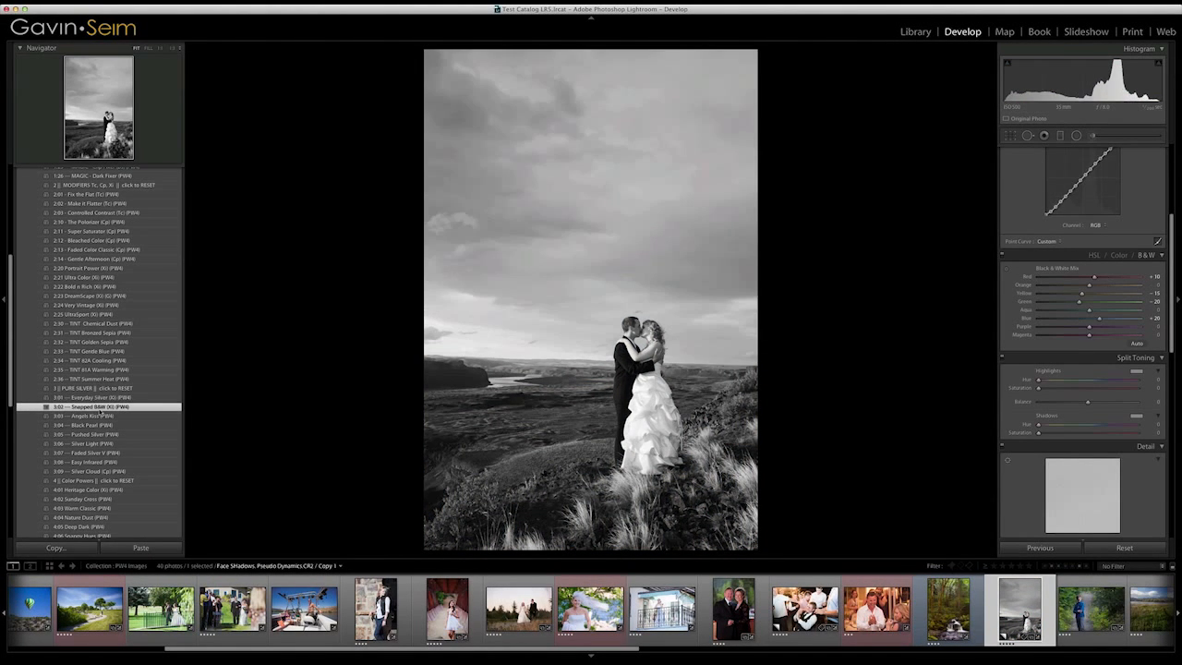
pyautogui.click(99, 415)
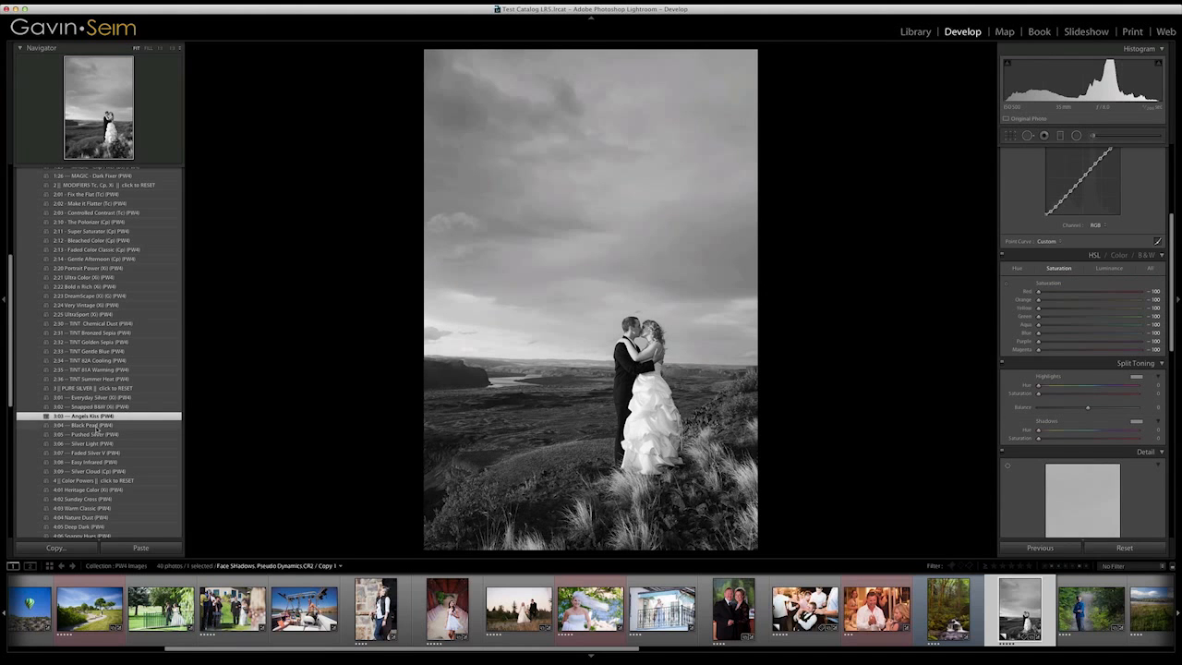
pyautogui.click(96, 426)
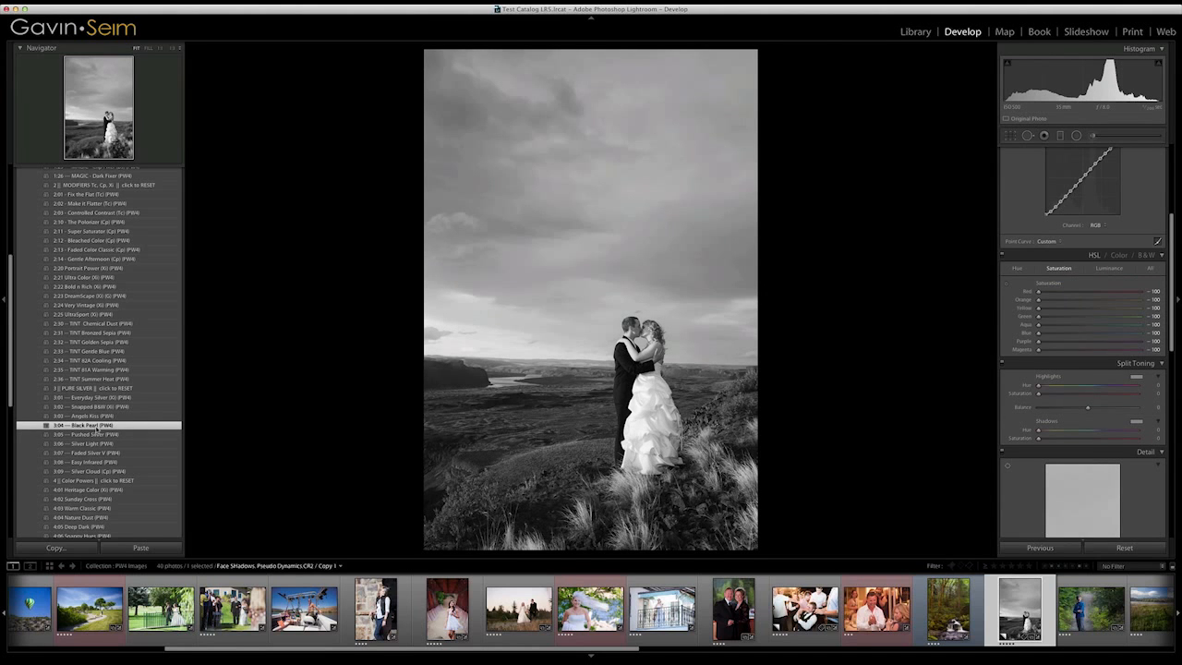
pyautogui.click(96, 435)
pyautogui.click(96, 444)
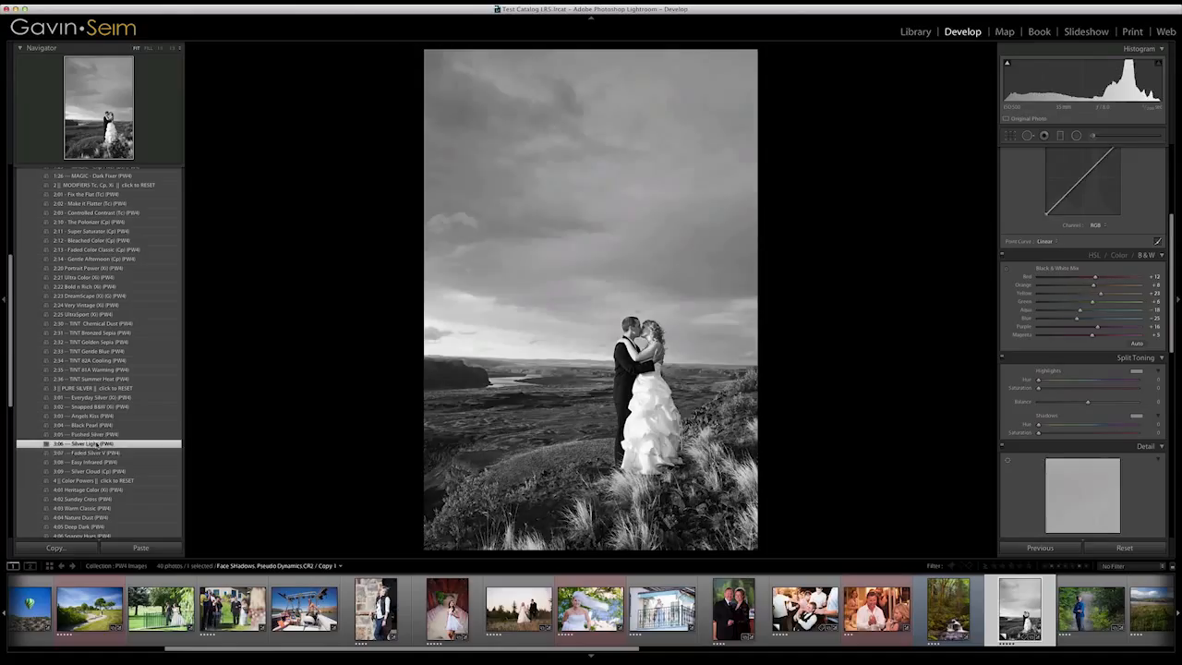
# - Try 3:07 Faded Silver V with 2:31 TINT Bronzed Sepia on the wedding photo, and clear the look with the PURE SILVER reset
pyautogui.click(95, 454)
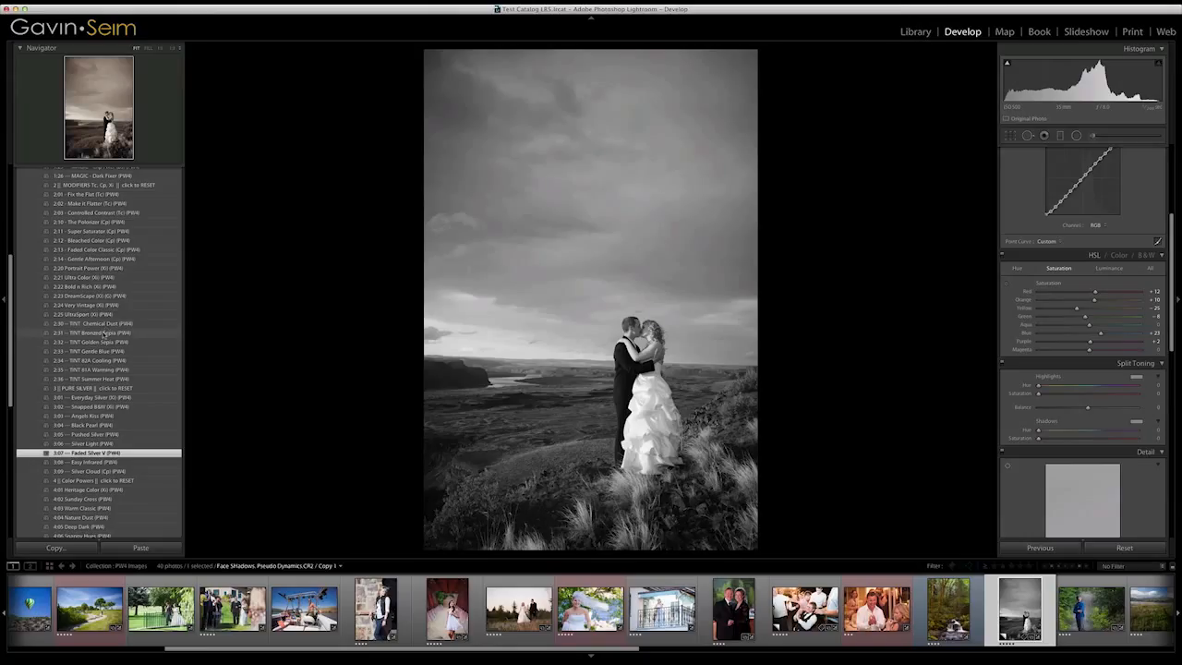
pyautogui.click(104, 333)
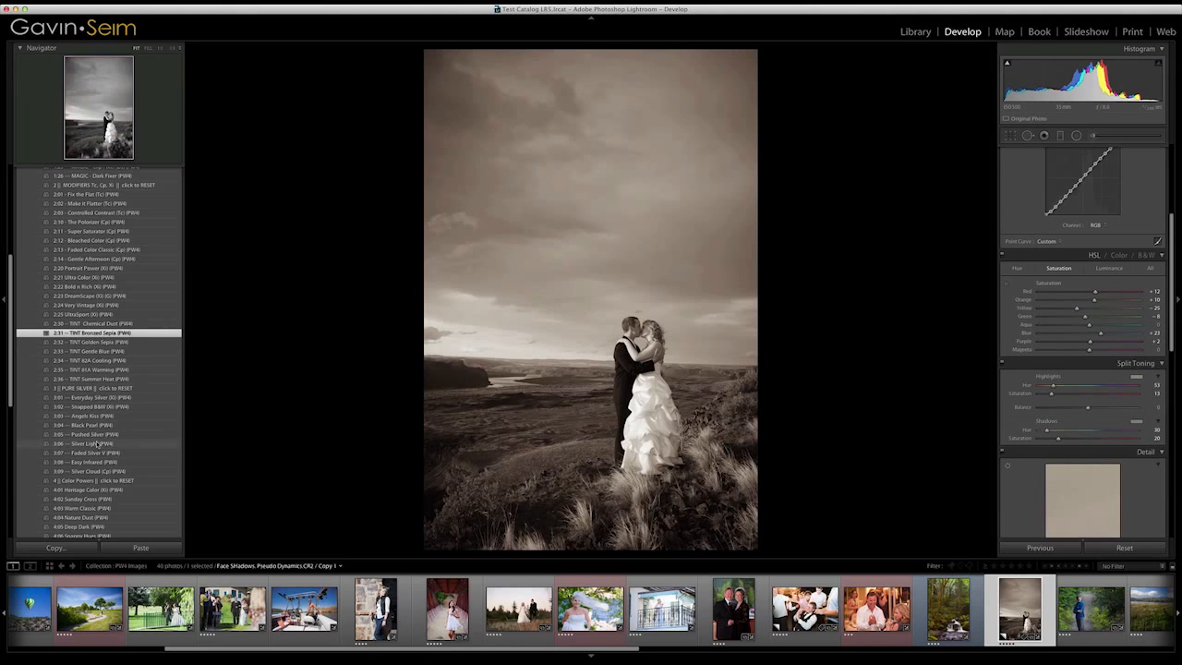
pyautogui.click(99, 389)
# - Combine 3:01 Everyday Silver with 2:33 TINT Gentle Blue on the wedding photo, review its adjustments, and apply the MODIFIERS reset
pyautogui.click(98, 398)
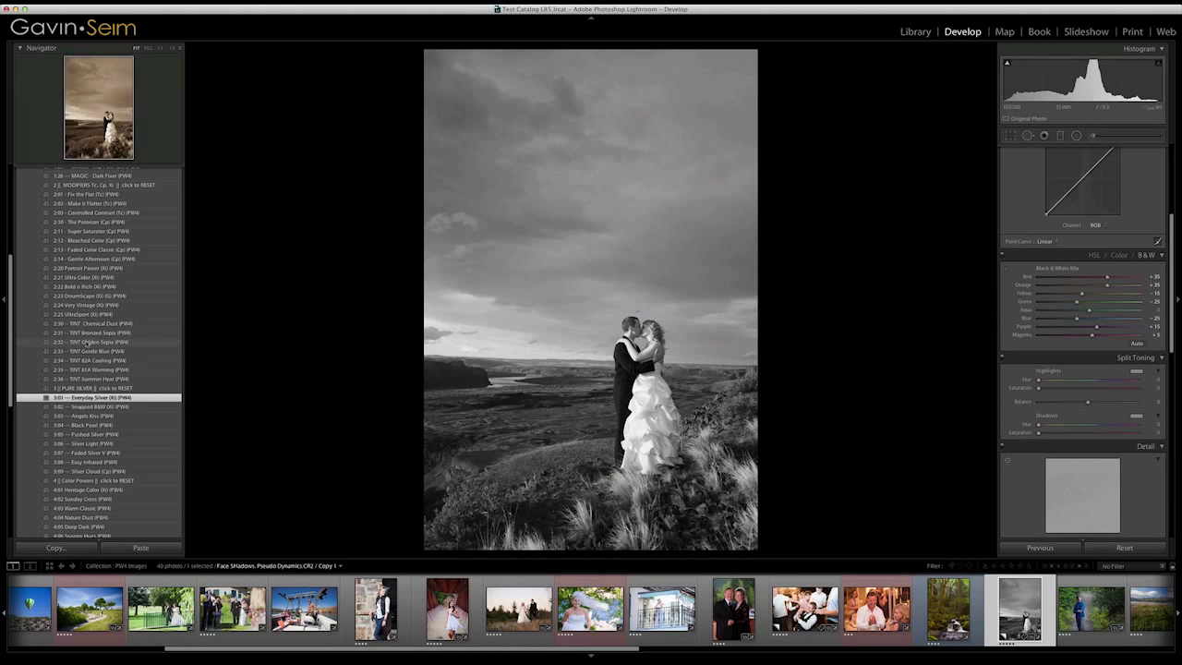
pyautogui.click(89, 352)
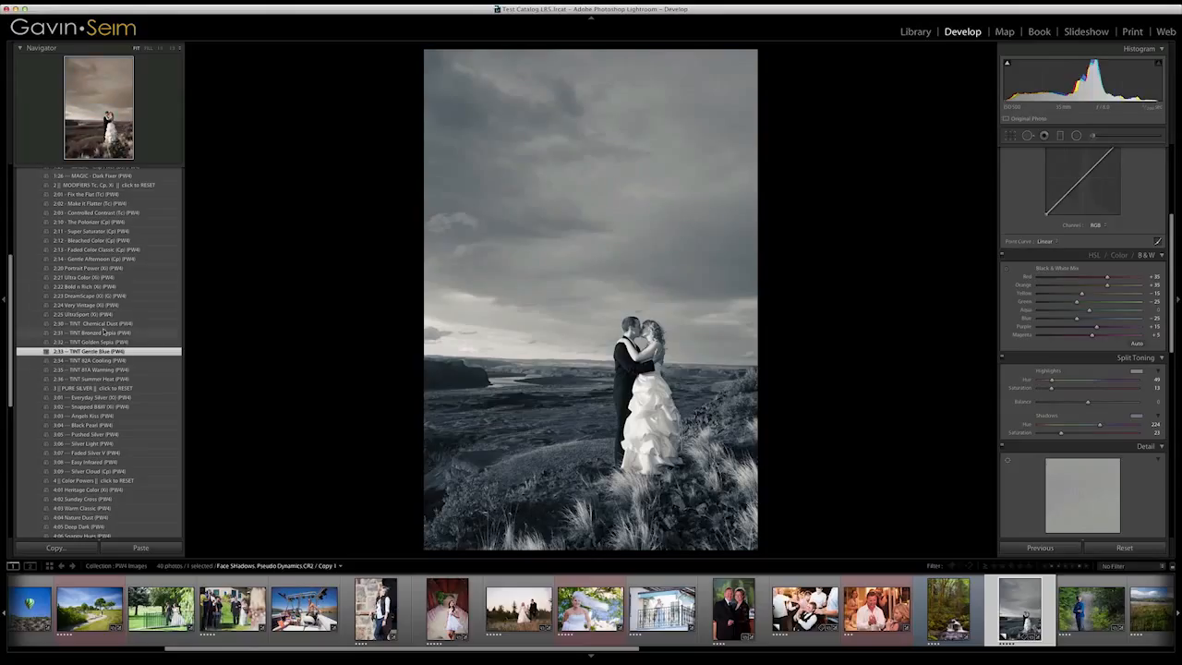
pyautogui.scroll(5, 1154, 392)
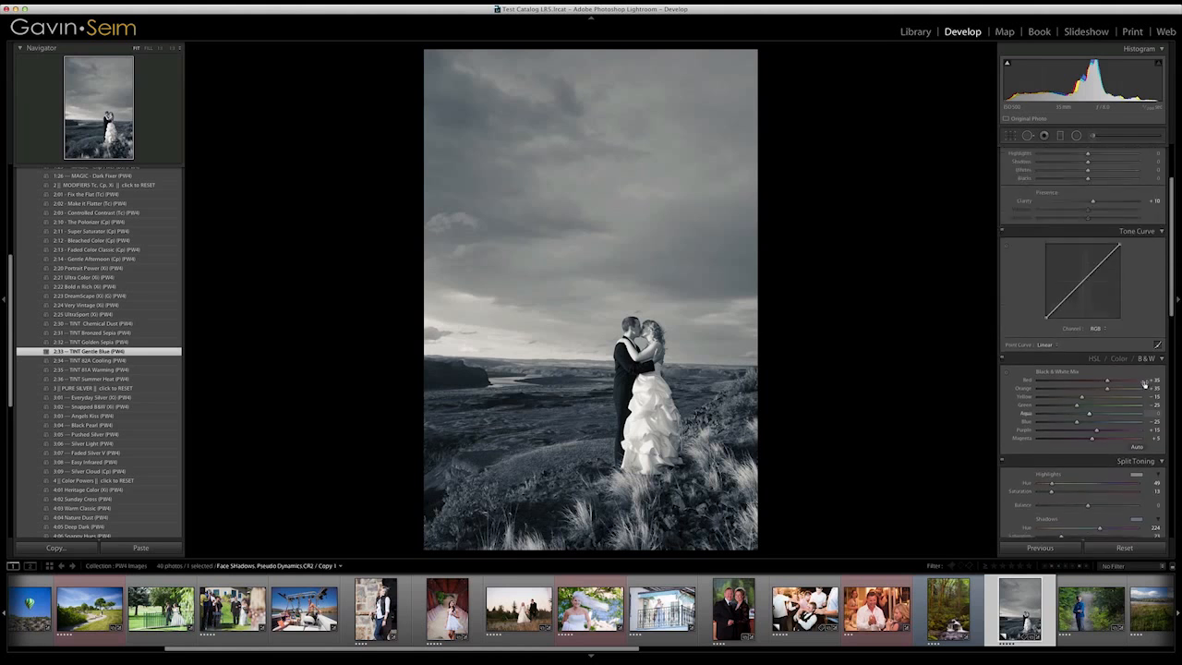
pyautogui.scroll(-5, 1146, 395)
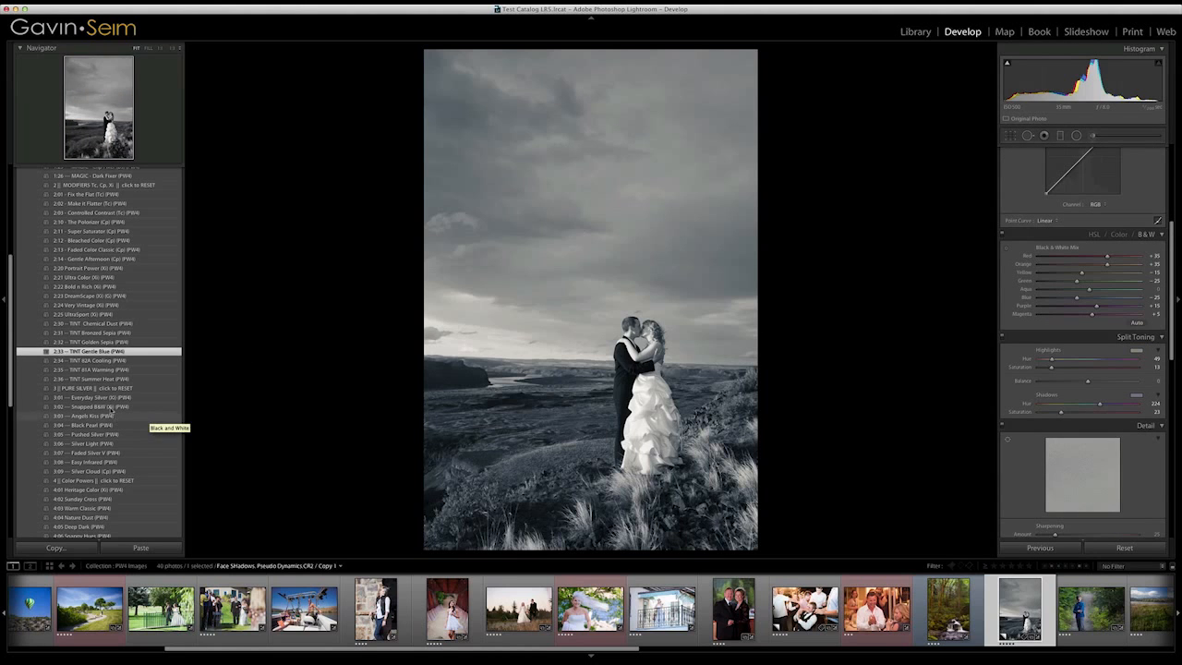
pyautogui.click(128, 188)
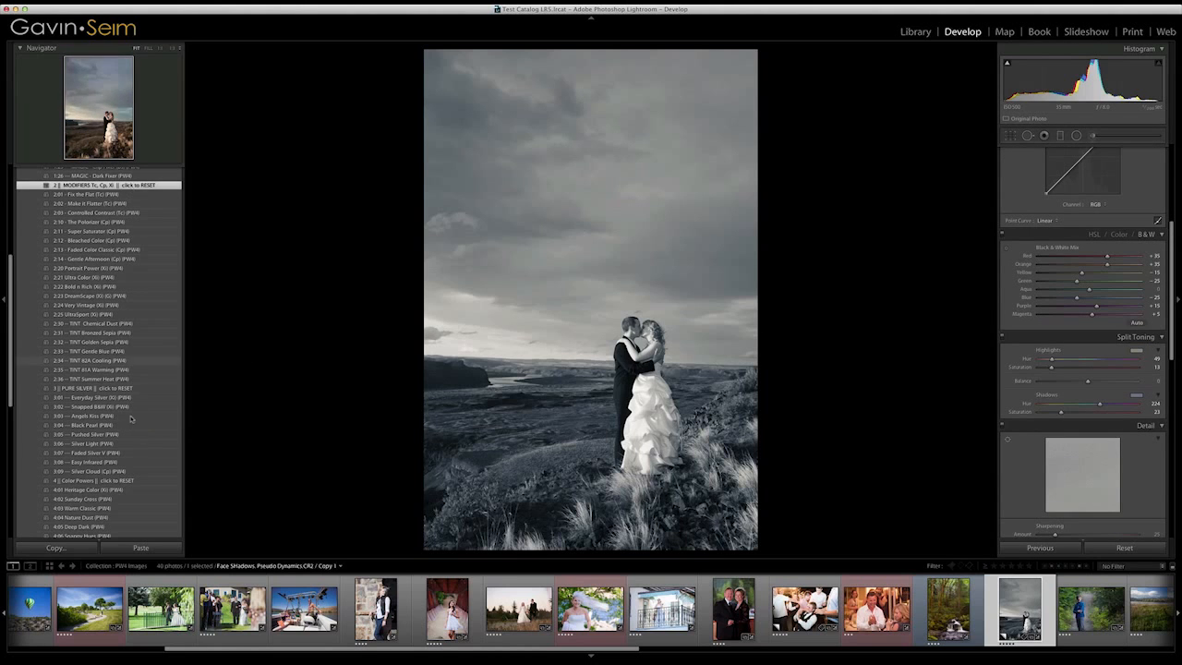
# - Open the portrait on the forest path and try the 4:01 Heritage Color, 4:02 Sunday Cross and 4:04 Nature Dust presets
pyautogui.press('Right')
pyautogui.scroll(-3, 97, 425)
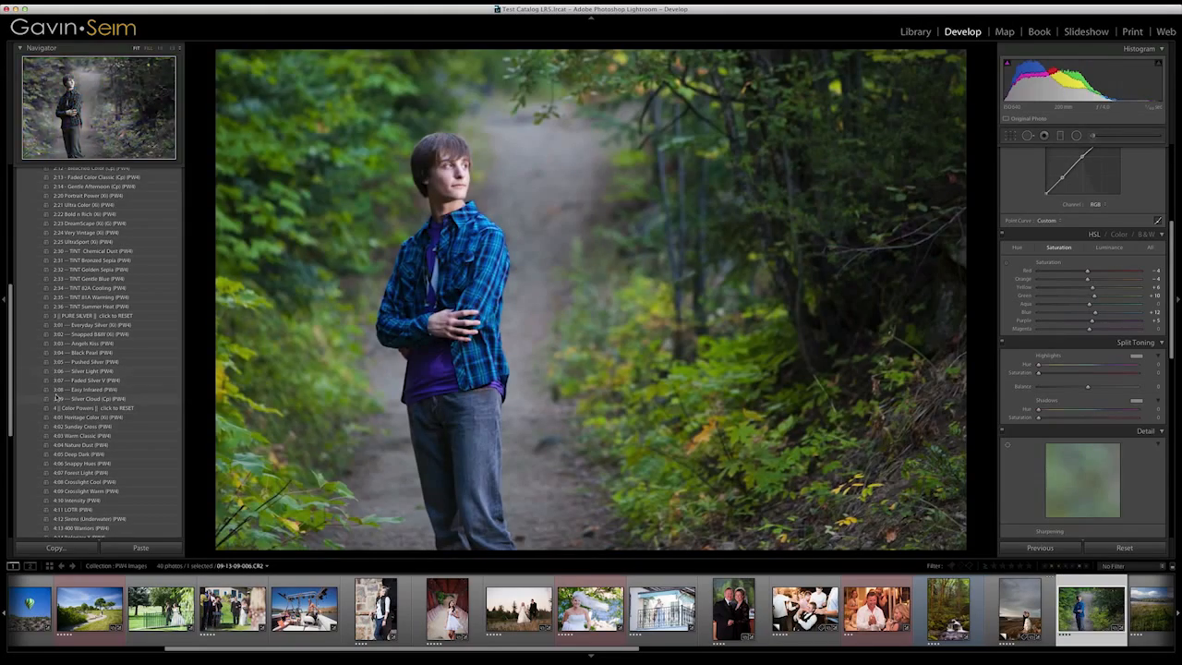
pyautogui.scroll(-3, 132, 473)
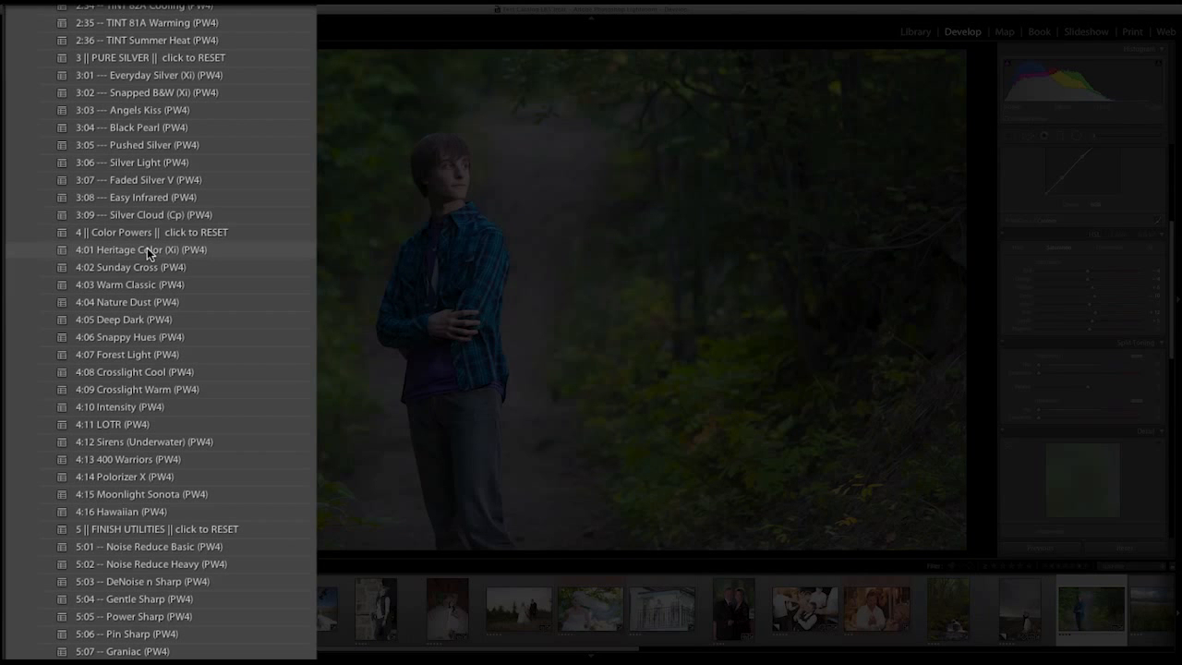
pyautogui.click(127, 249)
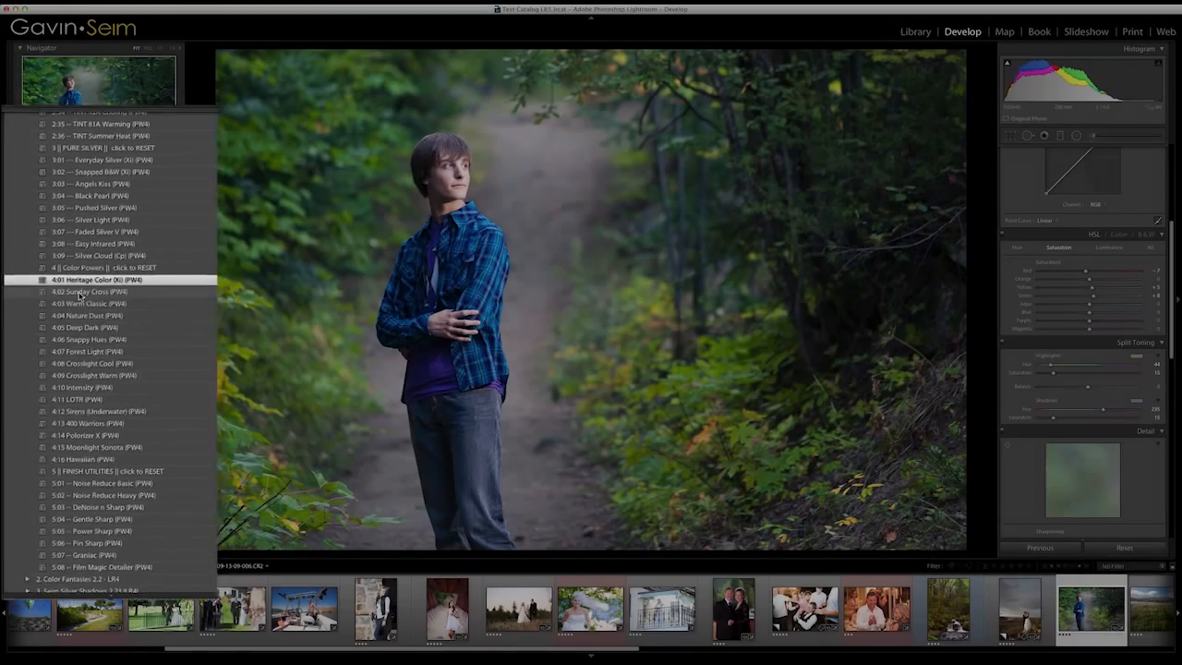
pyautogui.click(125, 268)
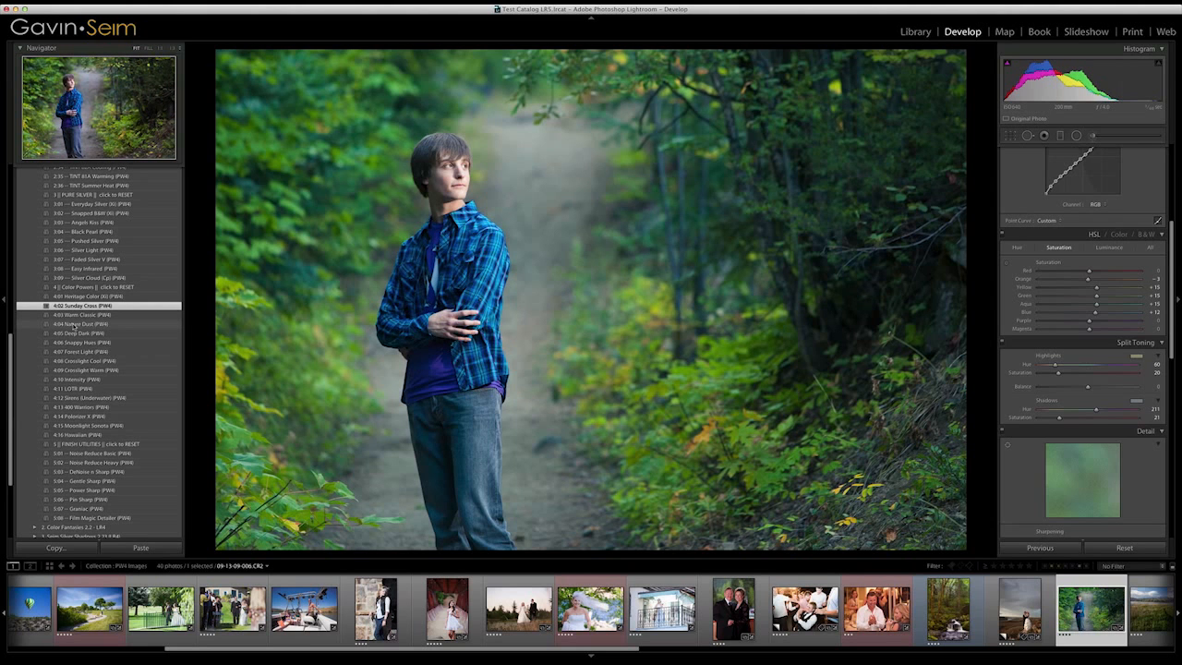
pyautogui.click(74, 324)
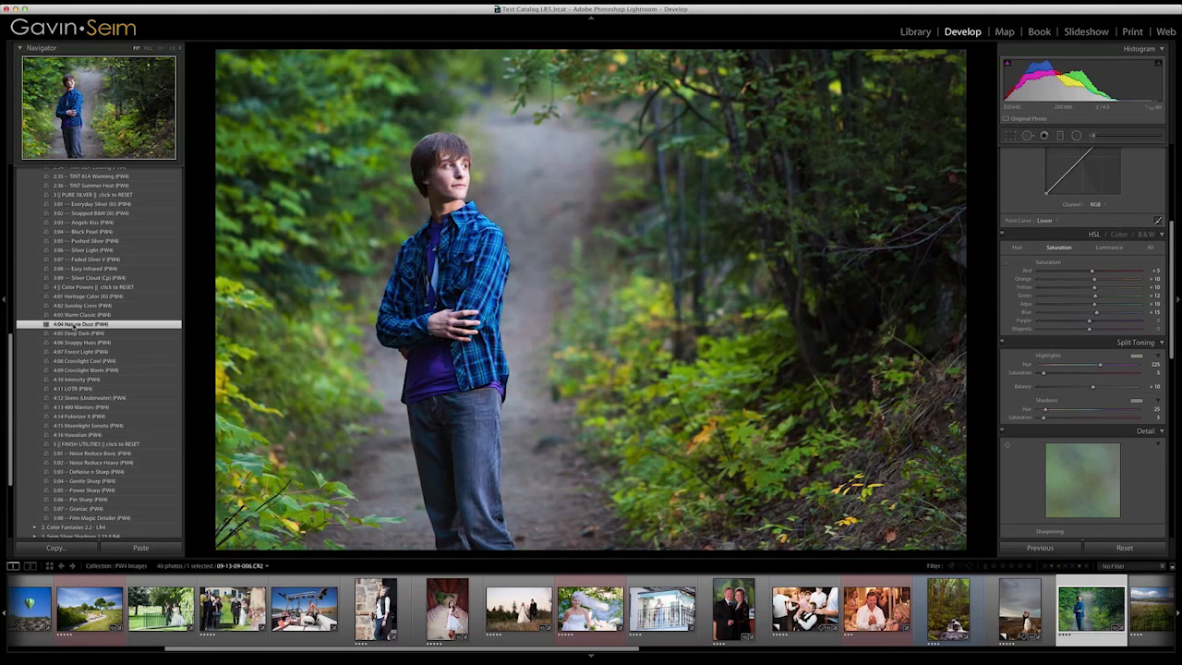
# - Try Forest Light, Crosslight Cool, Crosslight Warm, LOTR and 400 Warriors on the forest path portrait, and apply the Color Powers reset
pyautogui.click(79, 353)
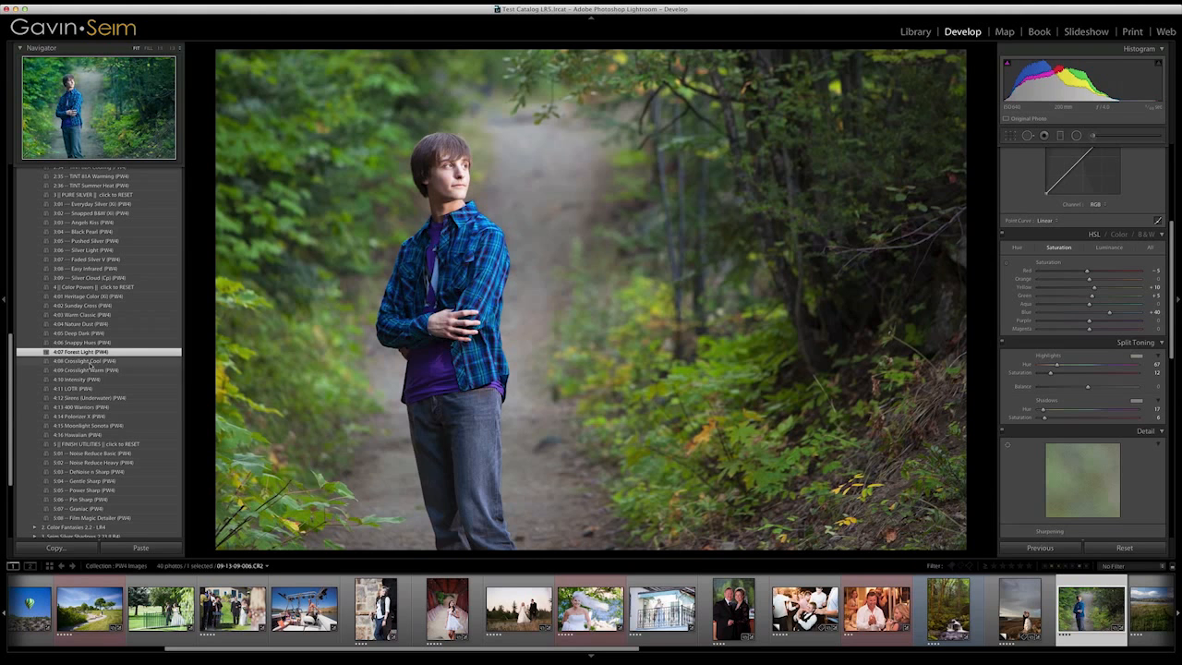
pyautogui.click(85, 362)
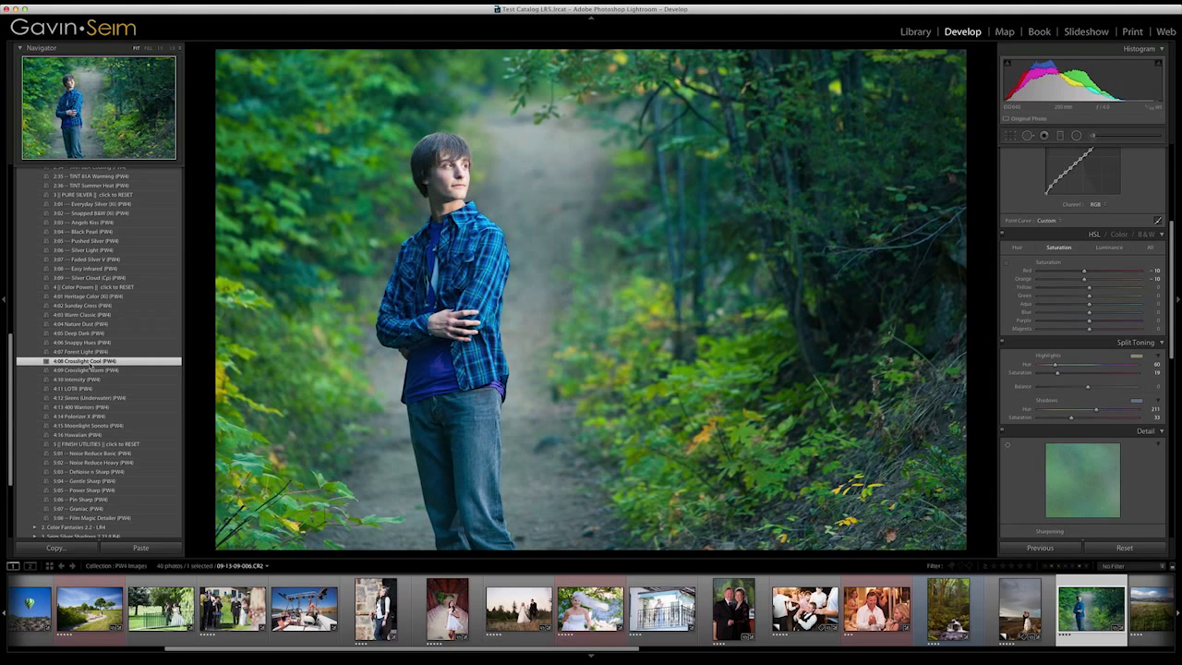
pyautogui.click(91, 370)
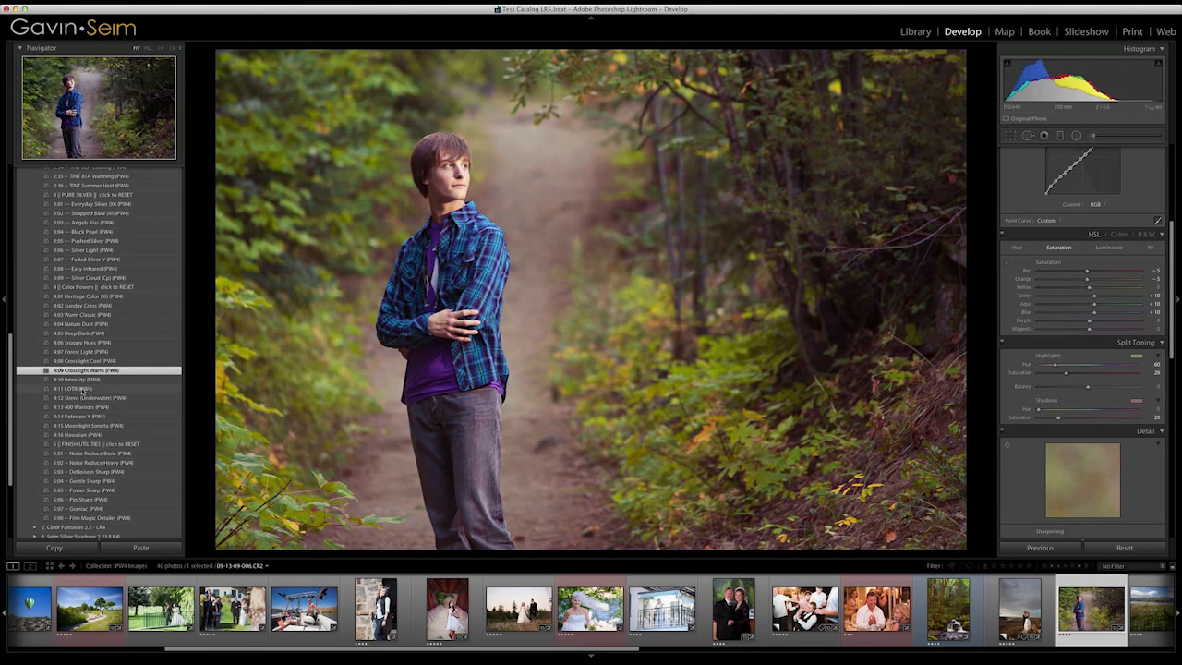
pyautogui.click(83, 390)
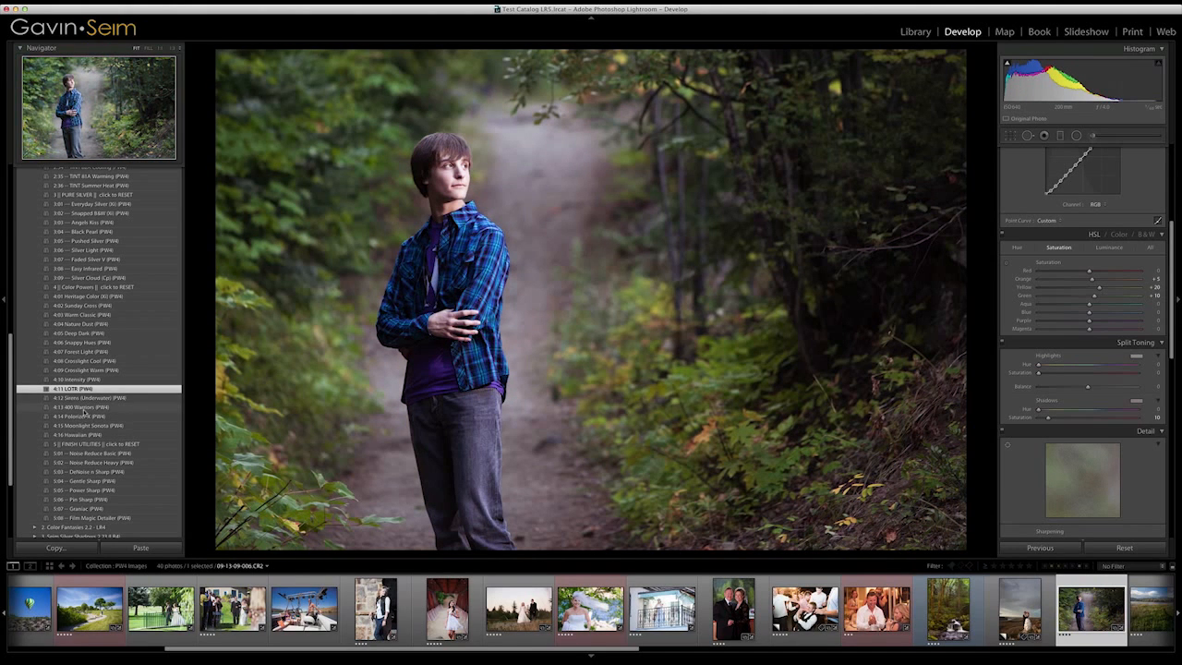
pyautogui.click(83, 407)
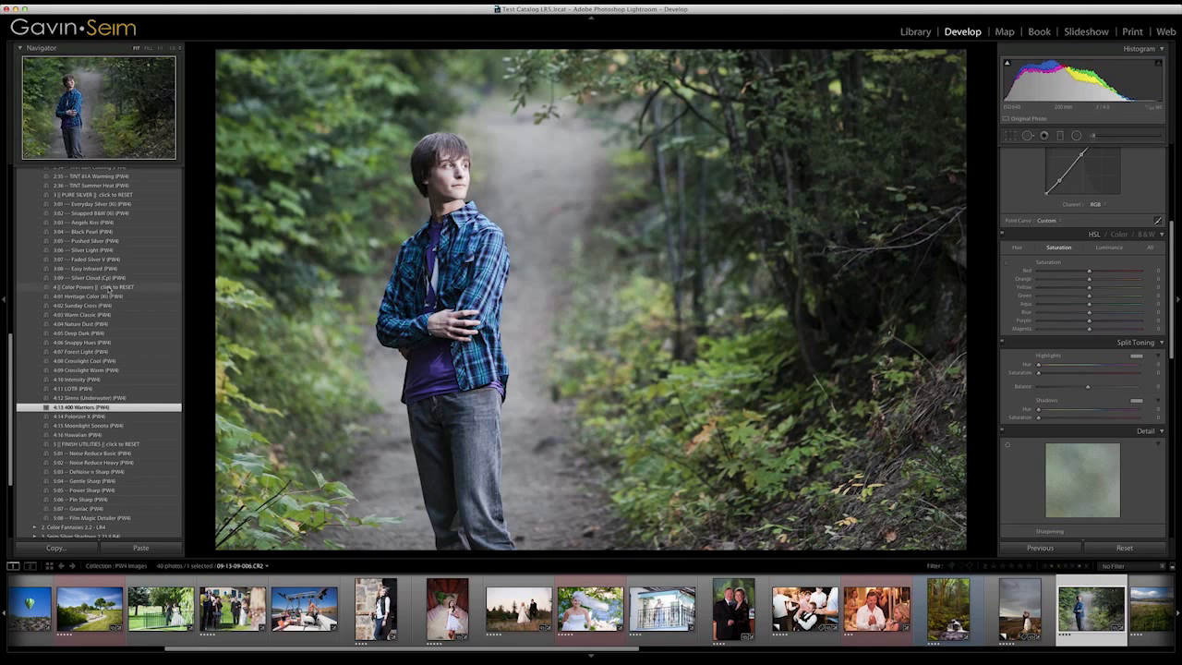
pyautogui.click(129, 287)
# - Open the hot air balloon photo, try 5:06 Pin Sharp and 5:08 Film Magic Detailer close up, and apply the FINISH UTILITIES reset
pyautogui.scroll(-3, 141, 439)
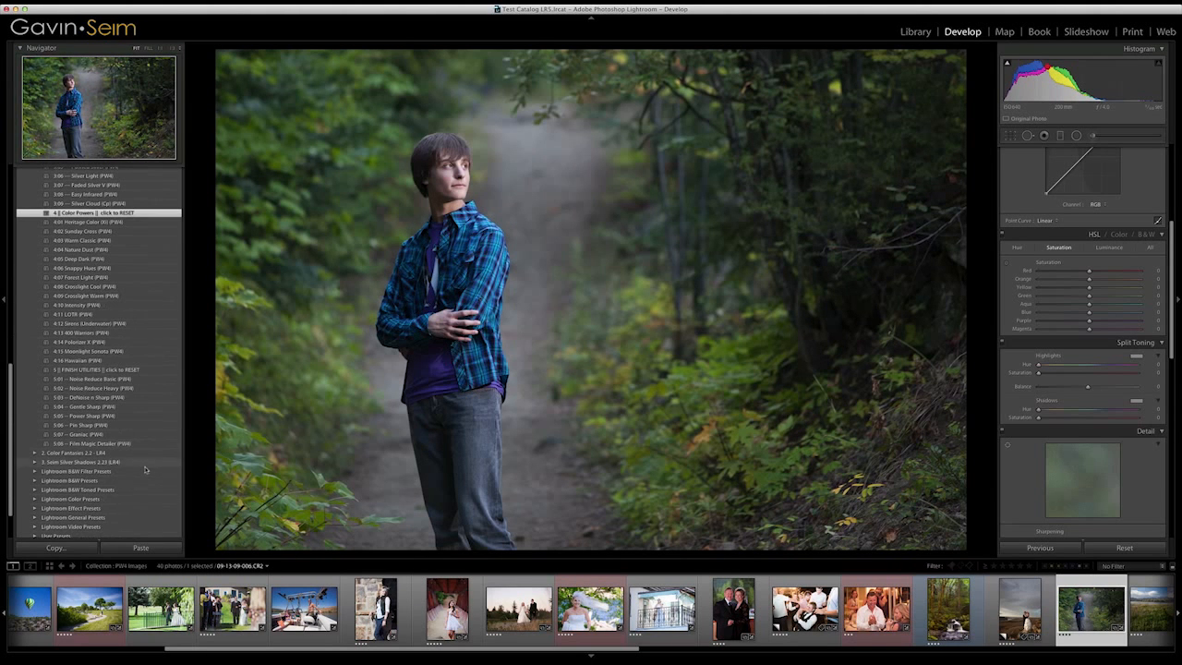
pyautogui.click(30, 608)
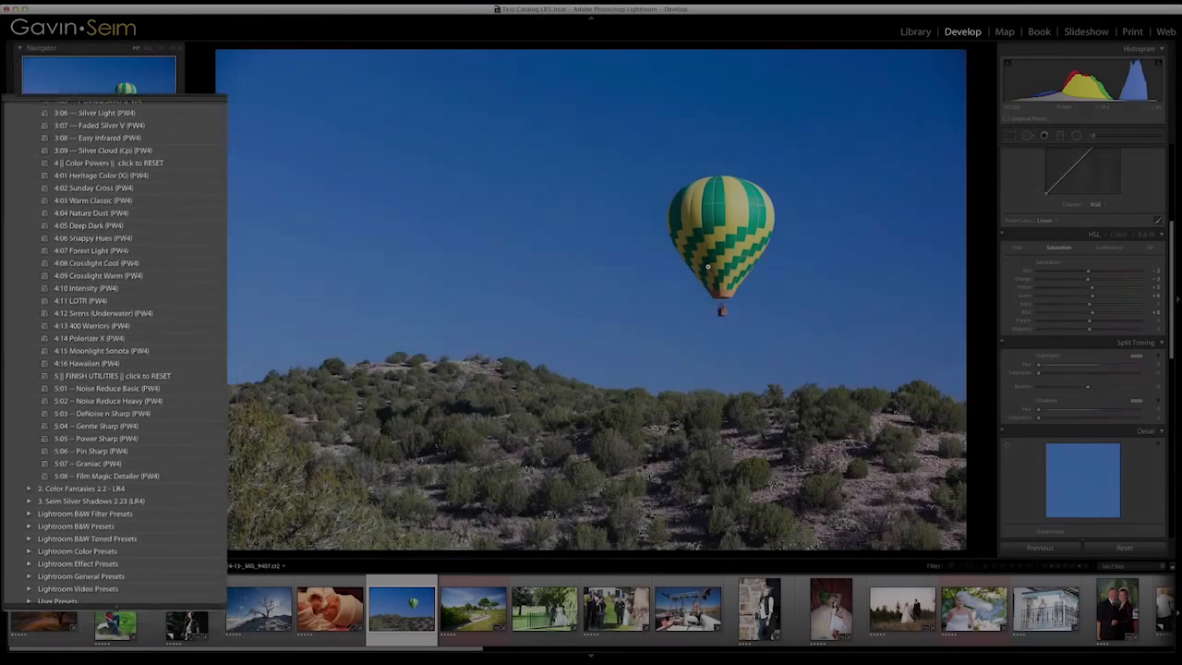
pyautogui.click(707, 267)
pyautogui.moveTo(705, 246); pyautogui.dragTo(742, 282)
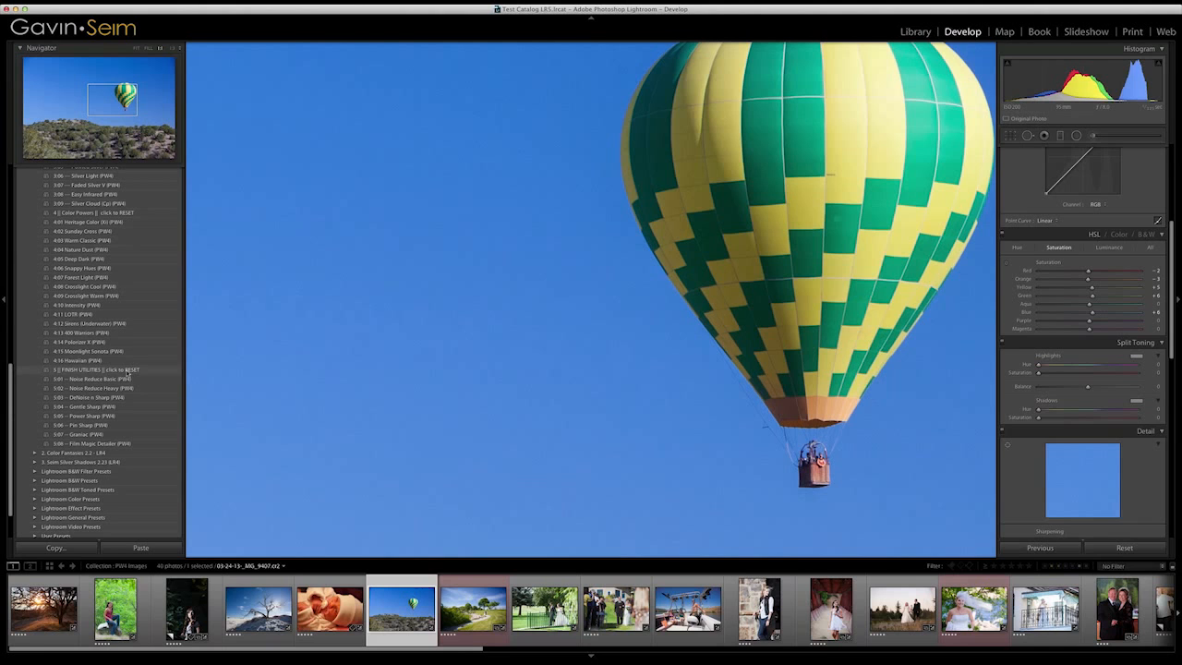
pyautogui.click(86, 425)
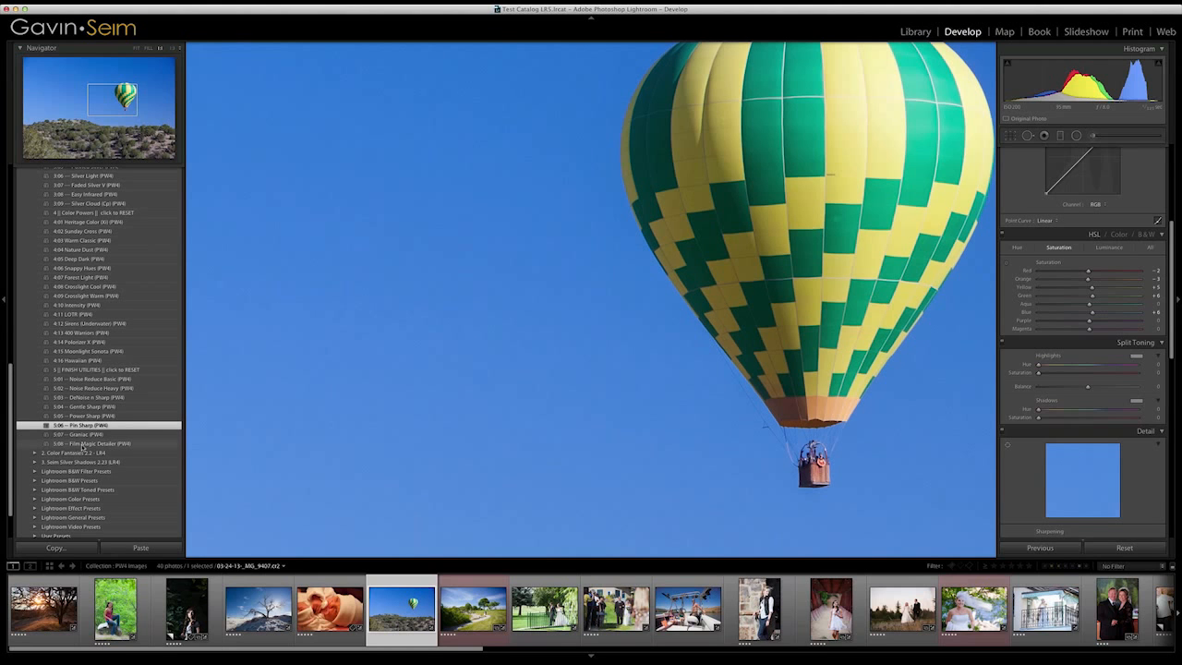
pyautogui.click(83, 445)
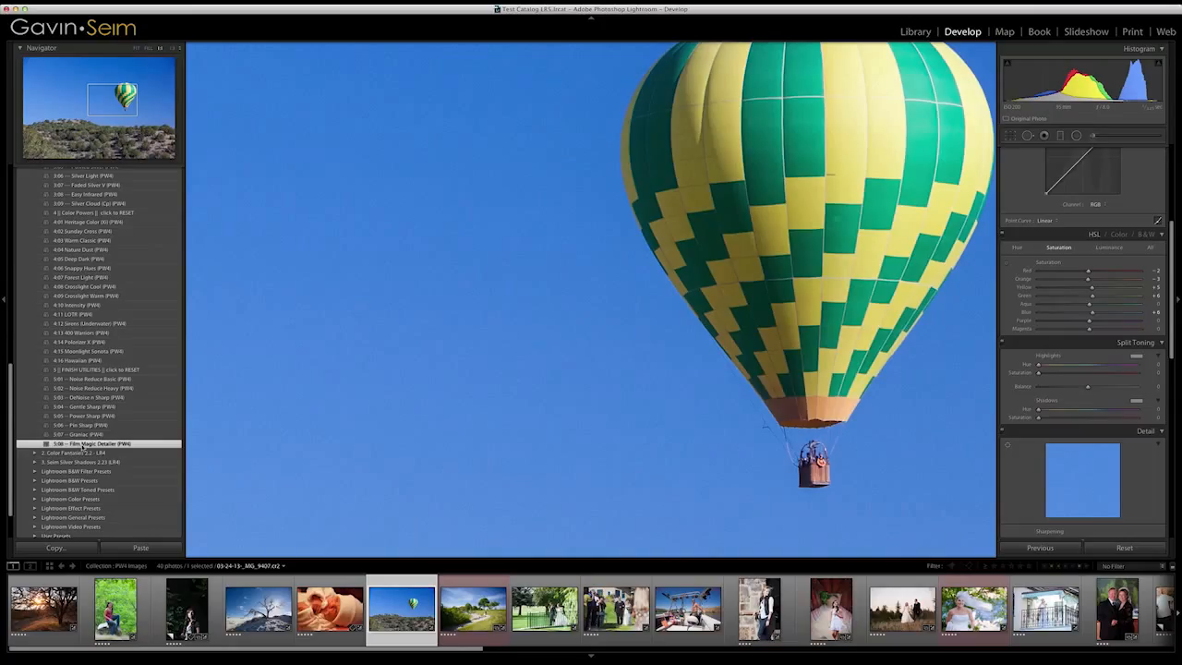
pyautogui.click(155, 369)
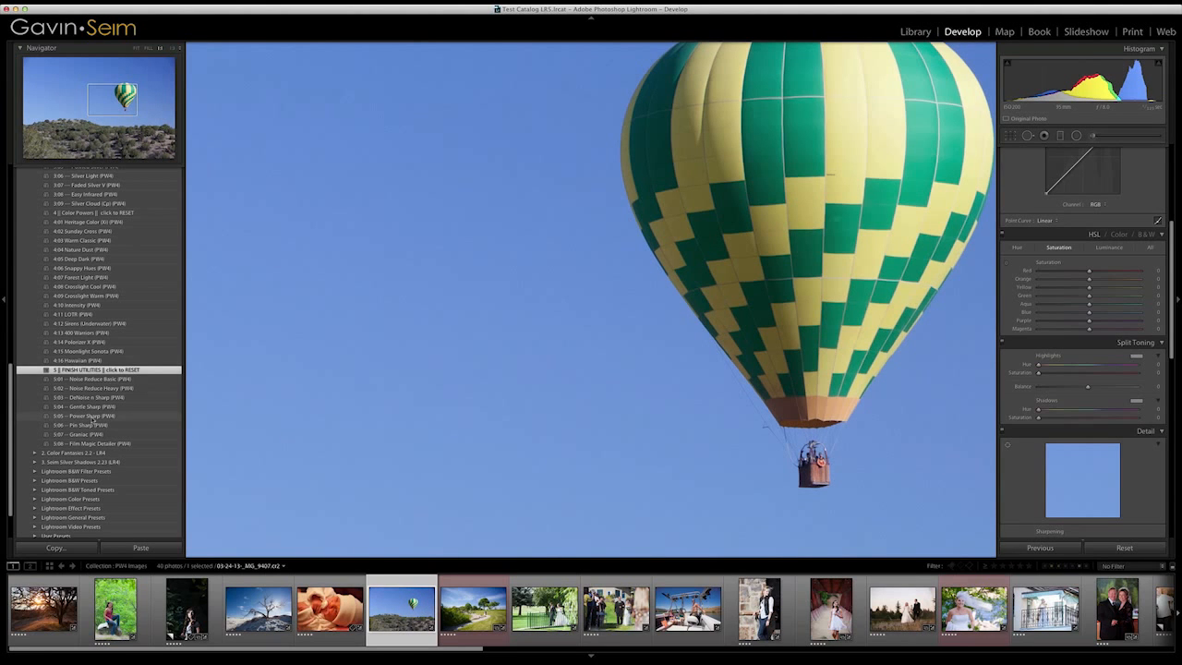
# - Compare Power Sharp, Pin Sharp, Film Magic Detailer and Graniac on the balloon close-up, and clear them with the FINISH UTILITIES reset
pyautogui.click(92, 417)
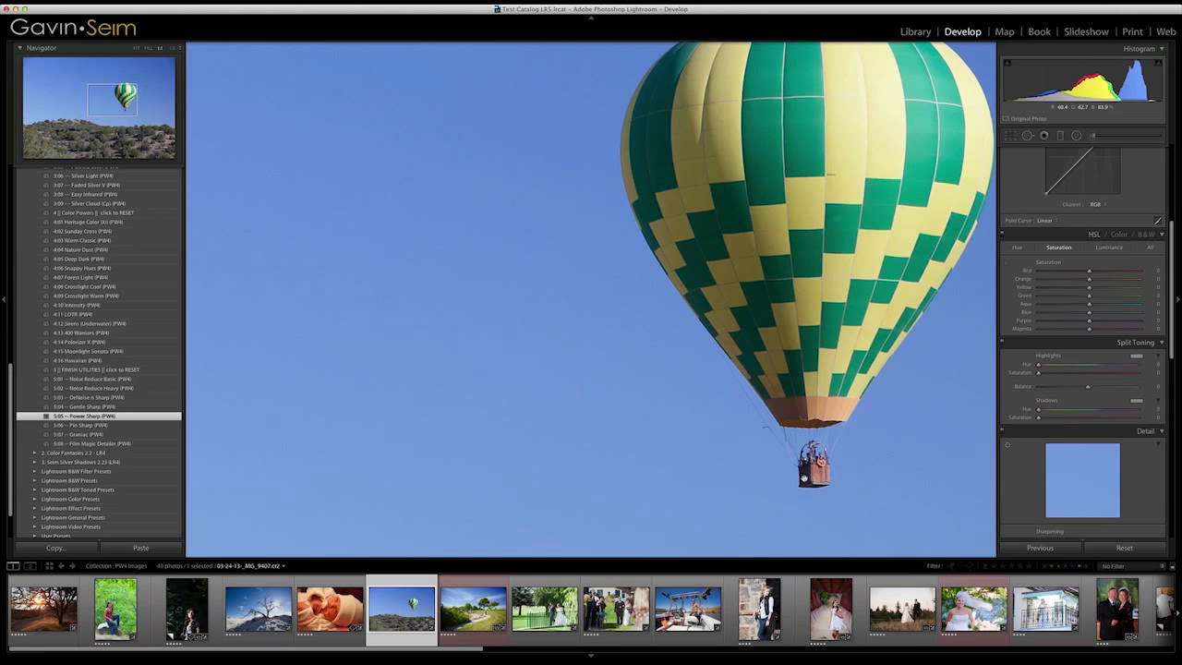
pyautogui.click(96, 426)
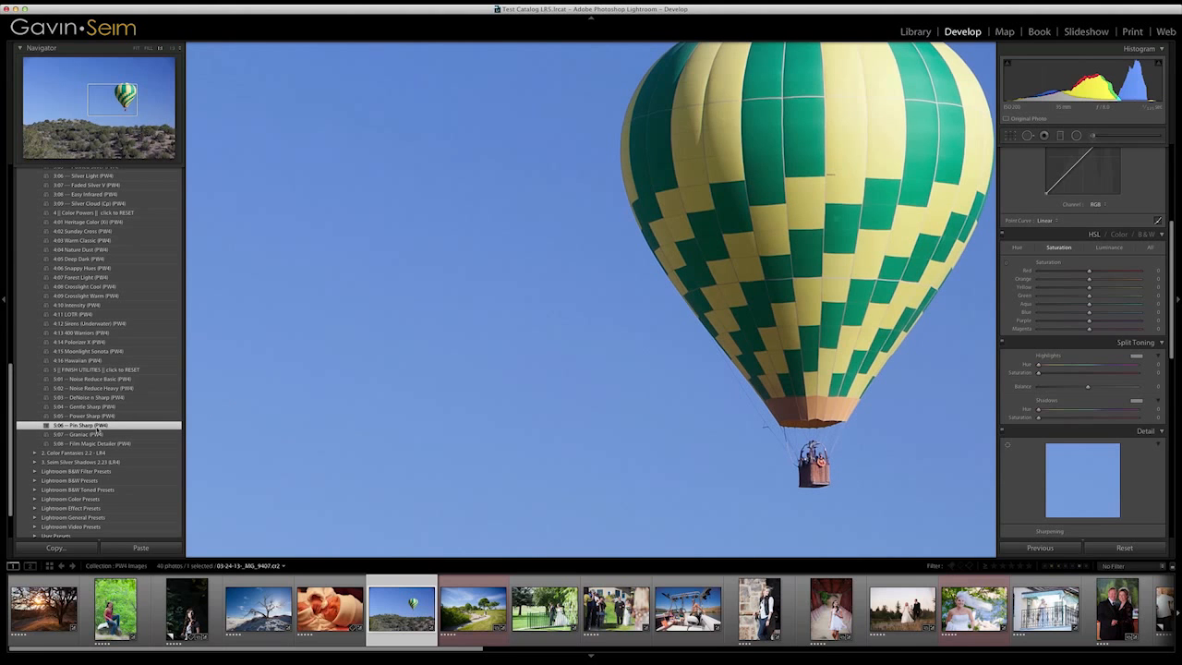
pyautogui.click(82, 445)
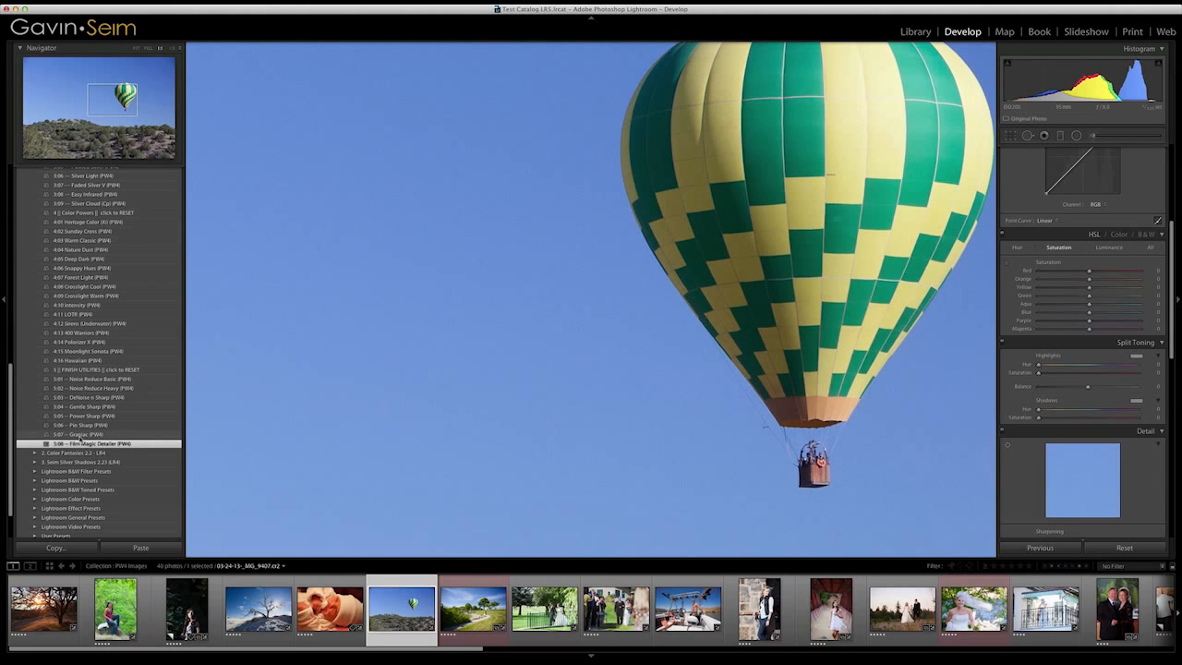
pyautogui.click(81, 435)
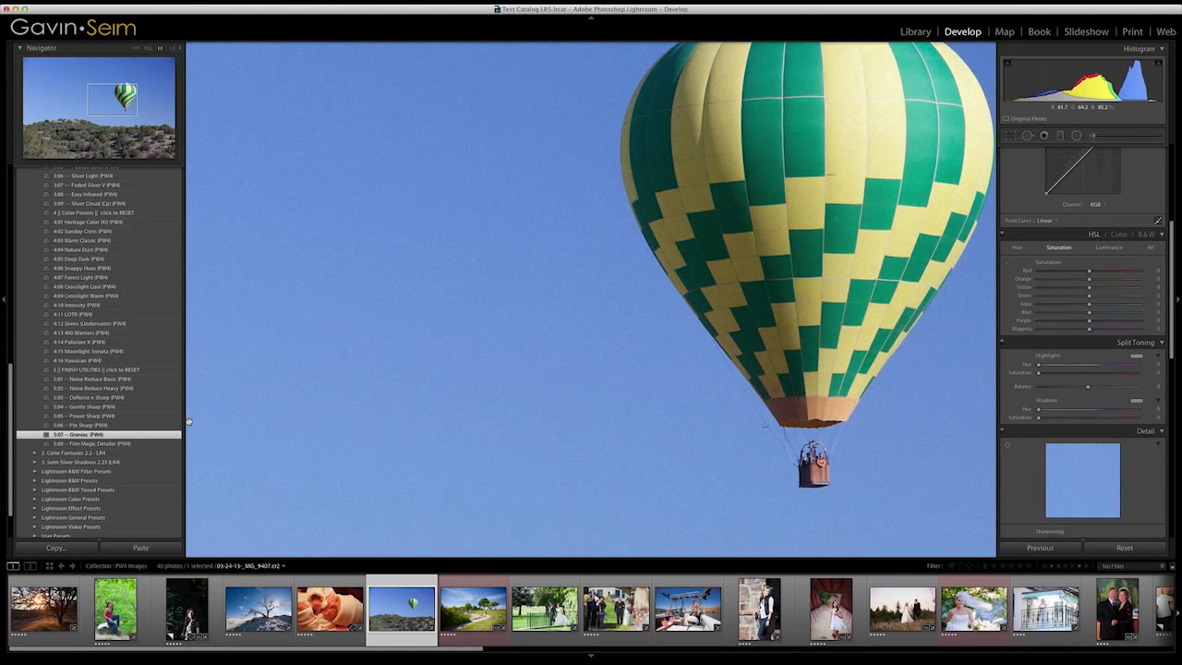
pyautogui.click(115, 371)
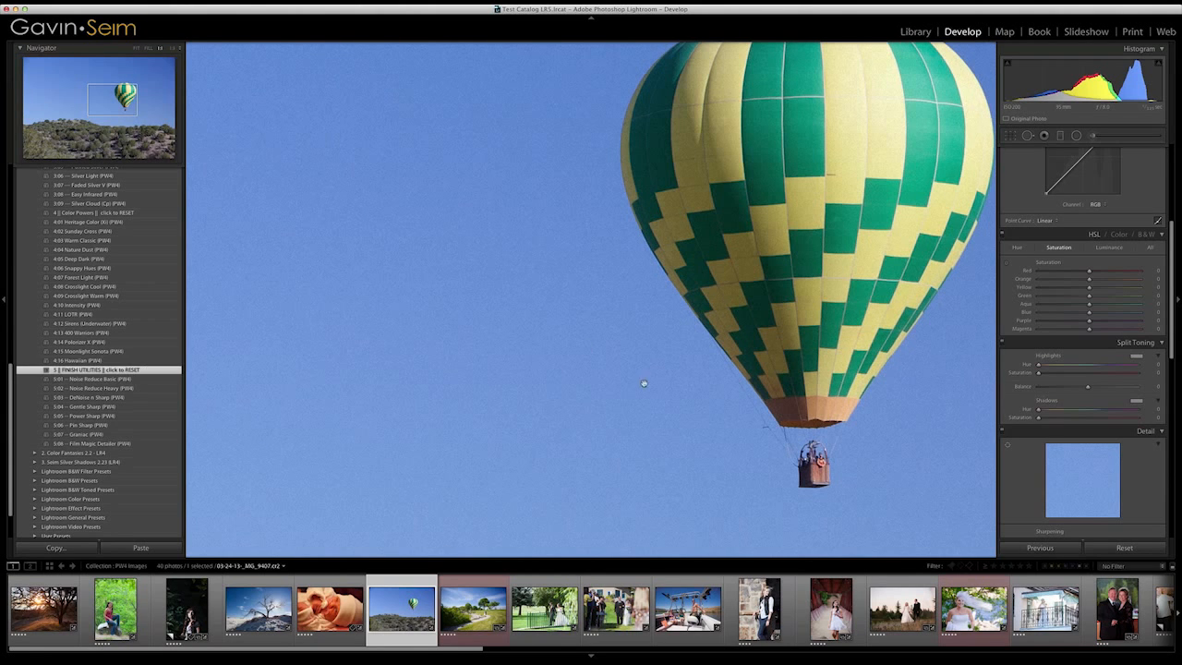
pyautogui.click(778, 400)
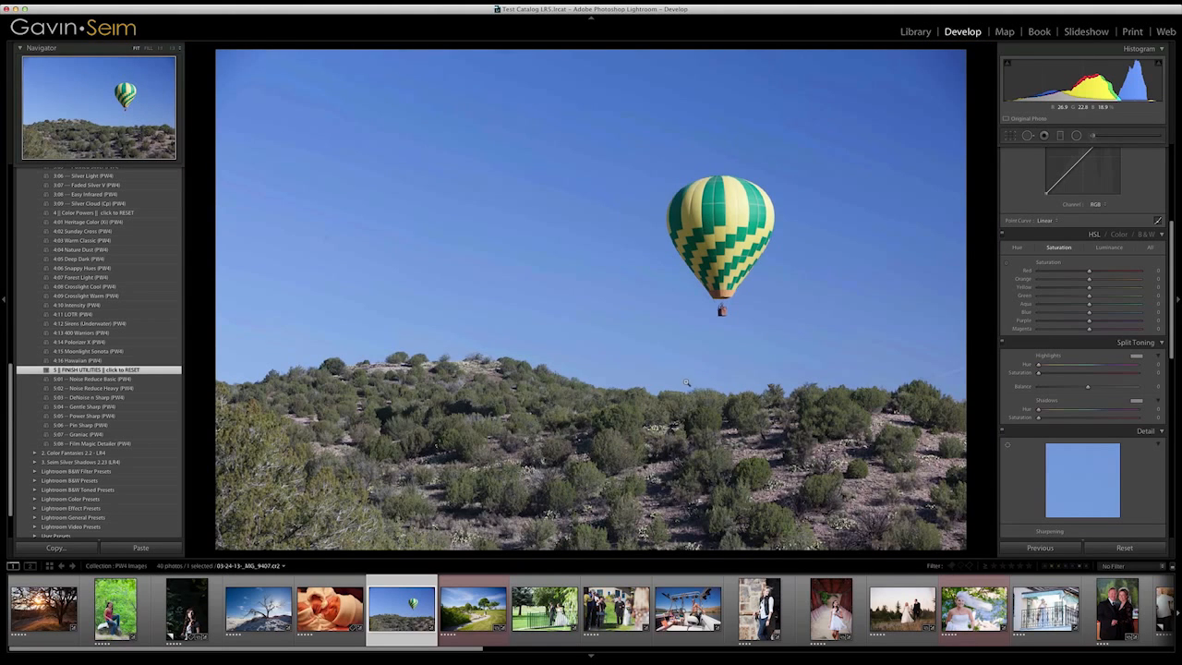
# - Open the birch grove photo, clear it with the SUPER TOOLS reset, and try 1:23 MAGIC Flat Light Fixer before resetting again
pyautogui.press('g')
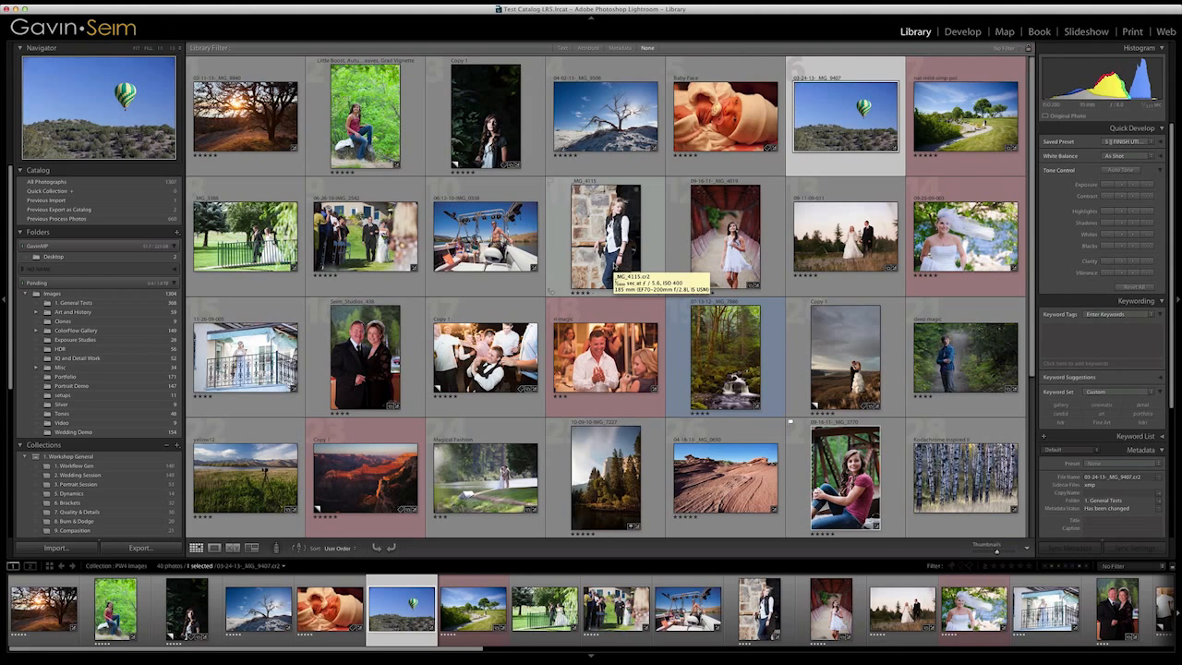
pyautogui.click(967, 480)
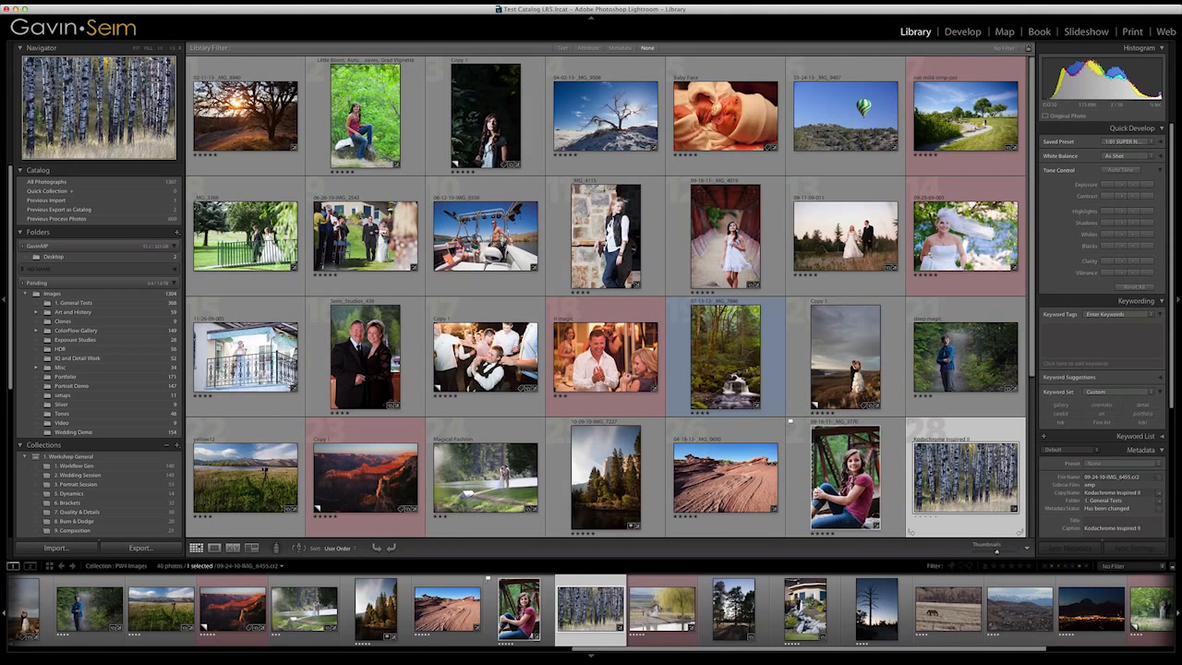
pyautogui.press('d')
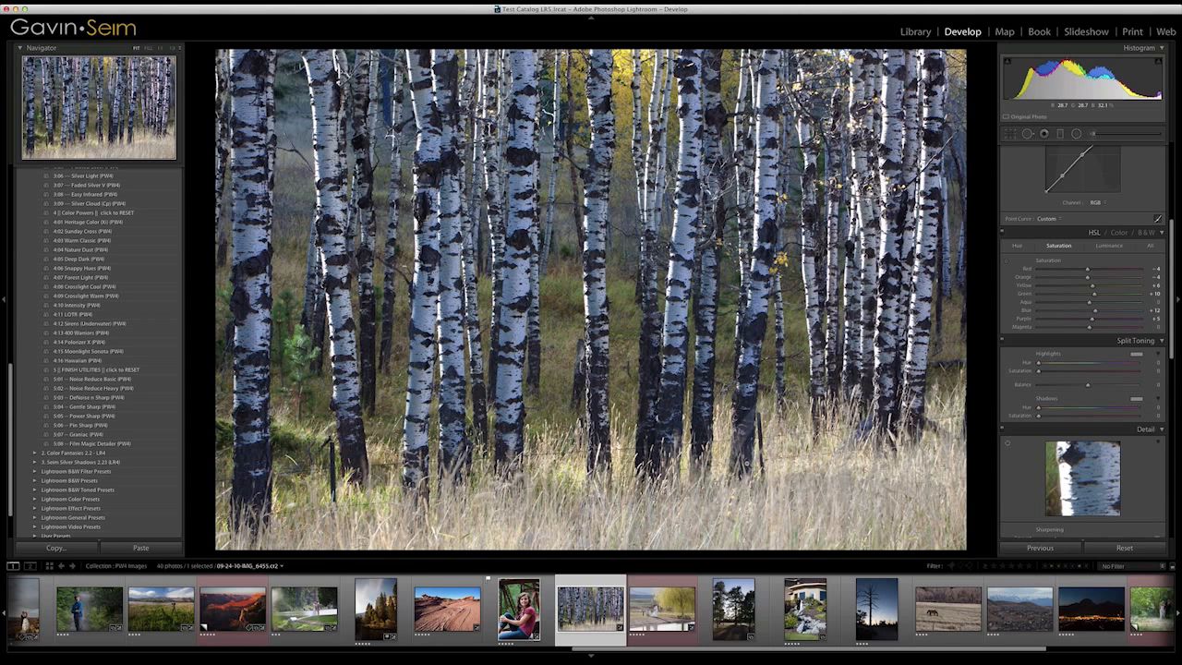
pyautogui.scroll(10, 102, 399)
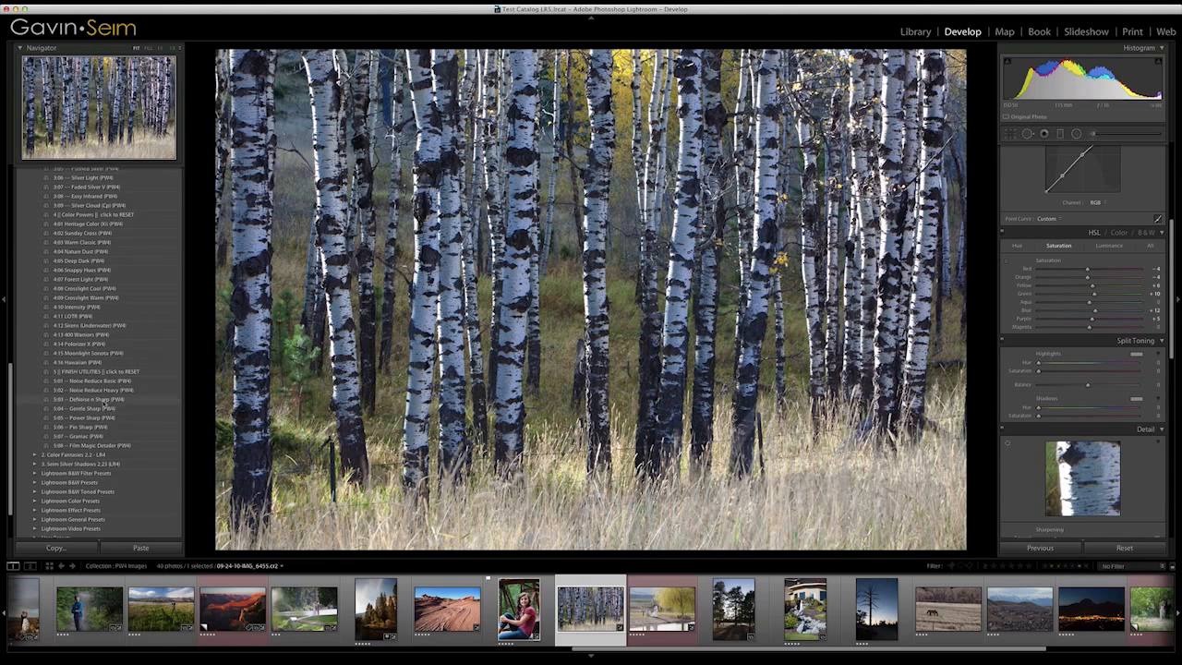
pyautogui.scroll(7, 101, 399)
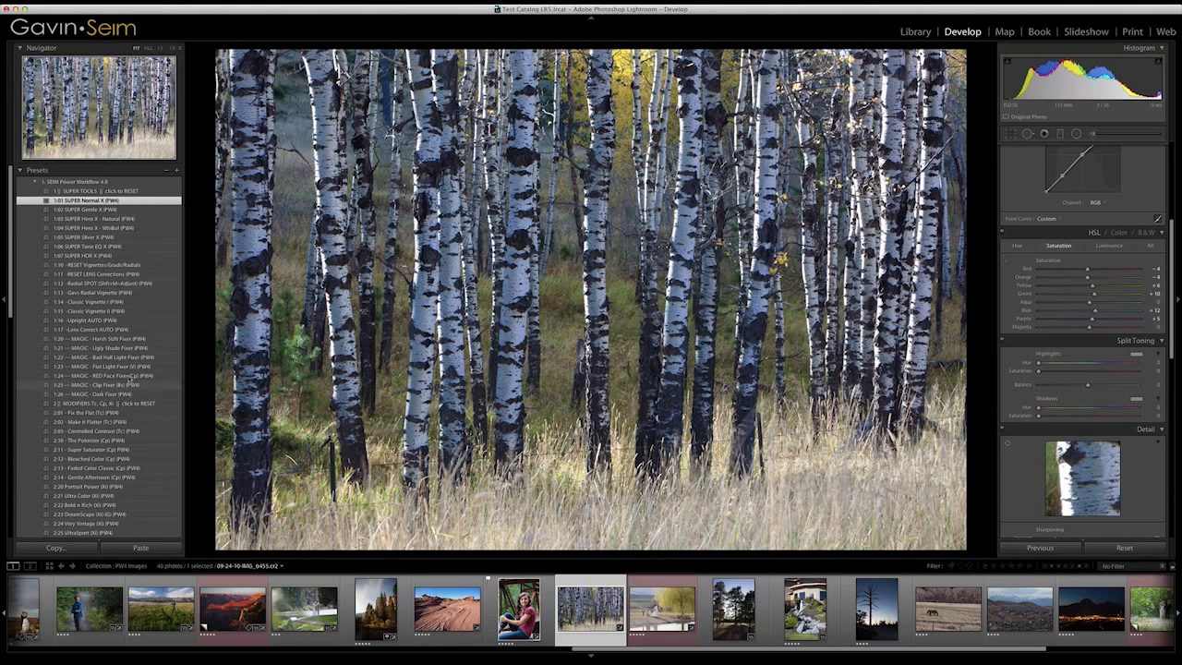
pyautogui.click(121, 191)
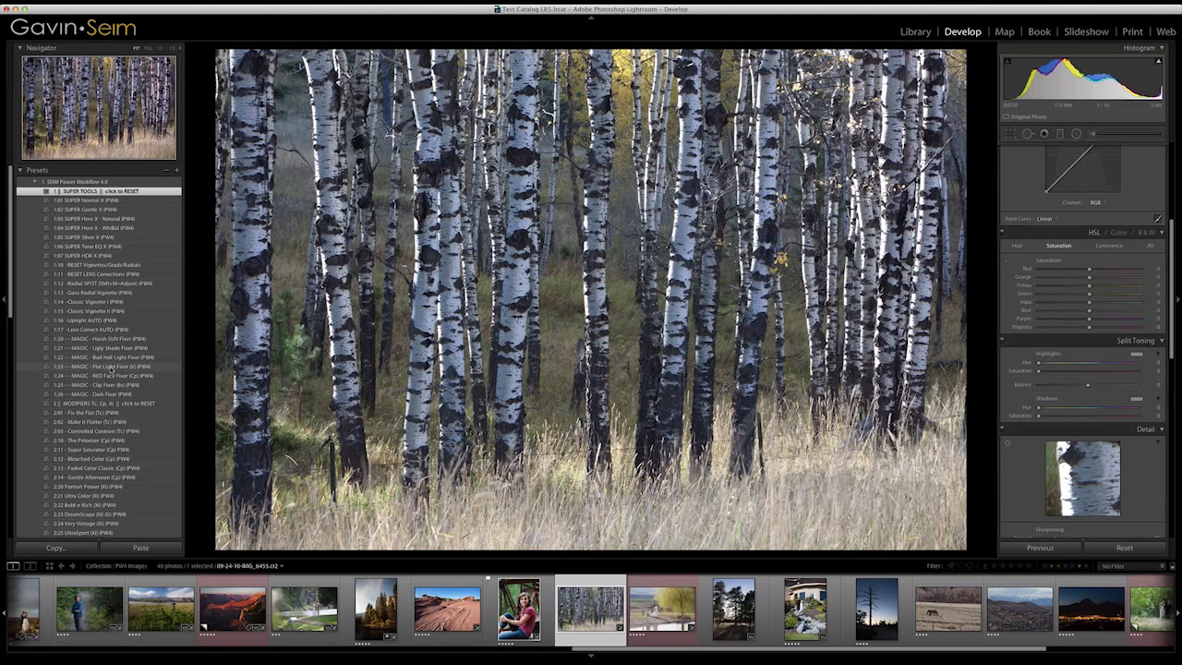
pyautogui.click(110, 366)
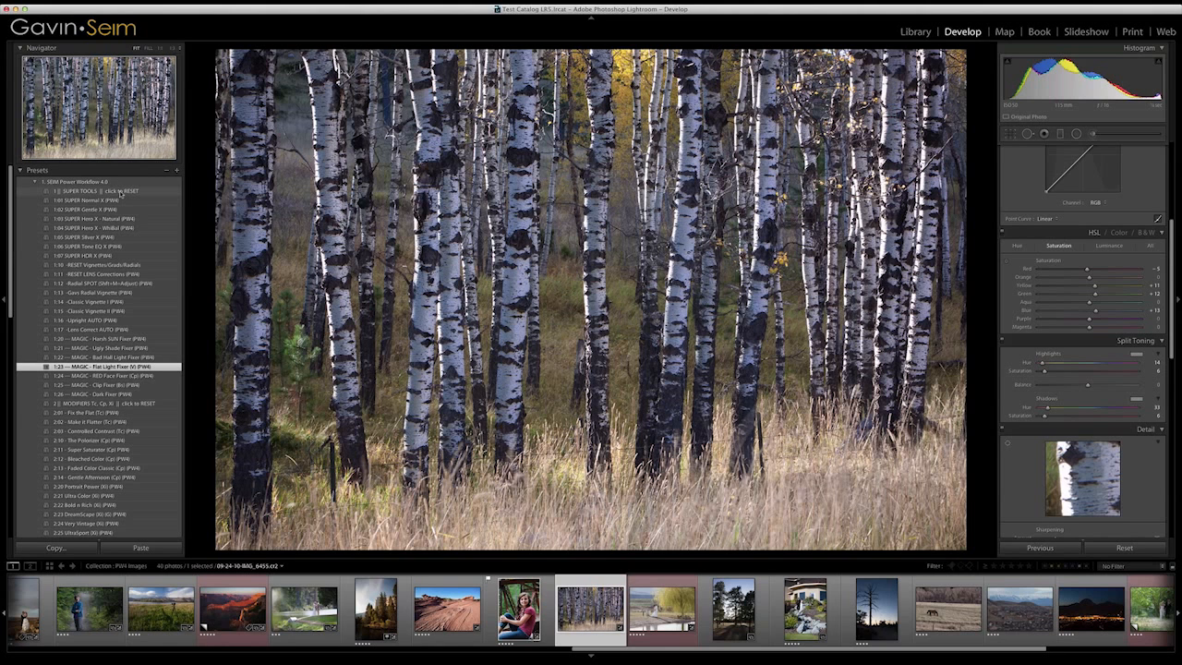
pyautogui.click(120, 191)
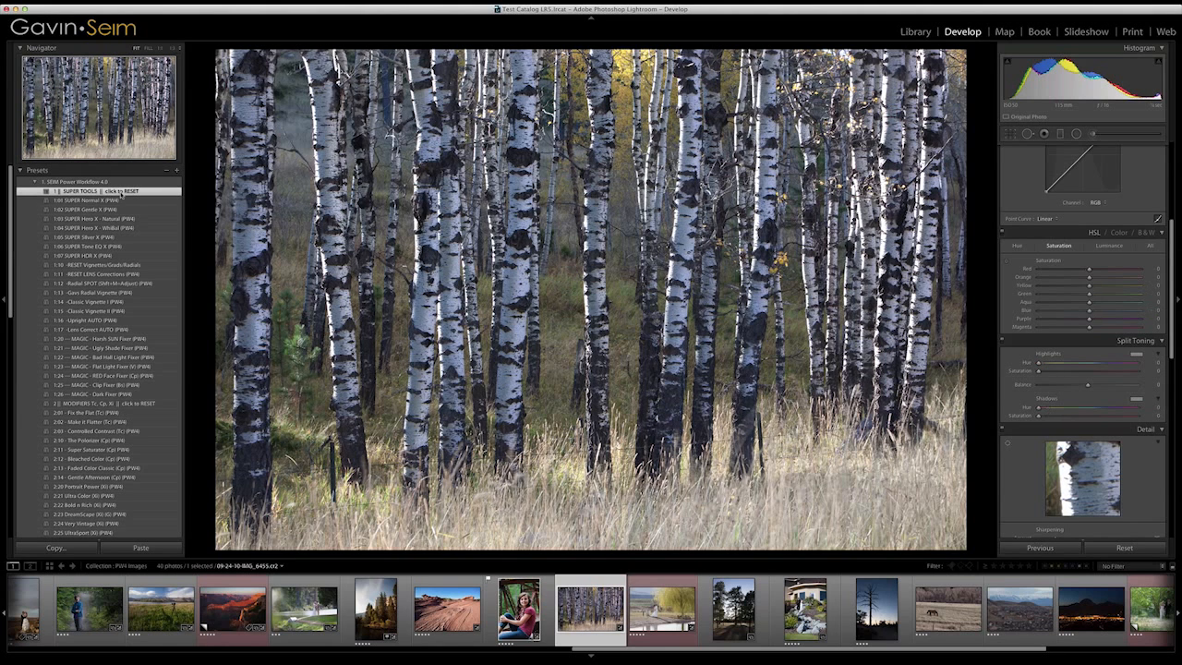
# - Open the wedding couple photo by the willow and apply MAGIC Flat Light Fixer, 1:15 Classic Vignette II and 1:17 Lens Correct AUTO
pyautogui.click(662, 610)
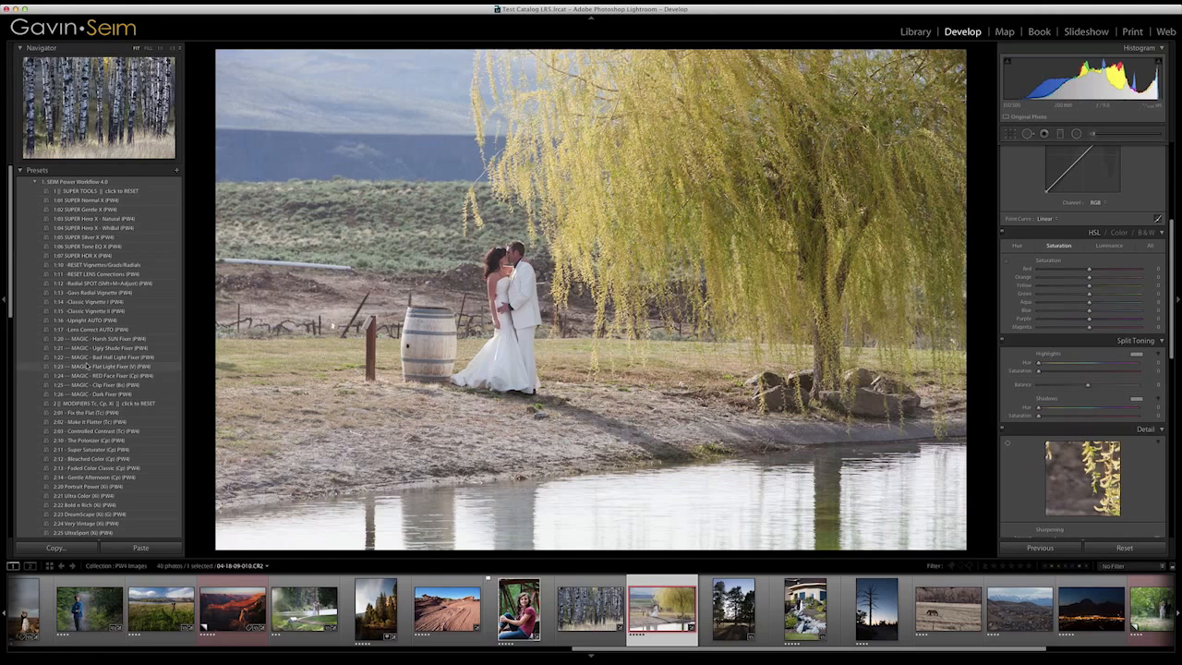
pyautogui.click(526, 265)
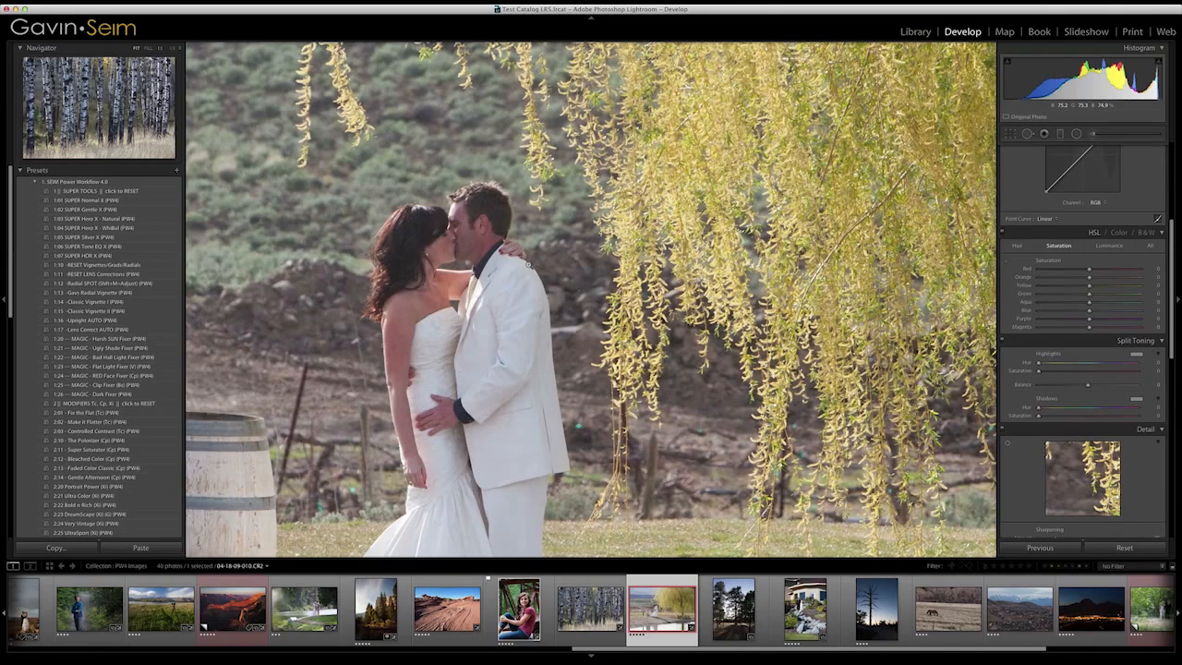
pyautogui.click(529, 266)
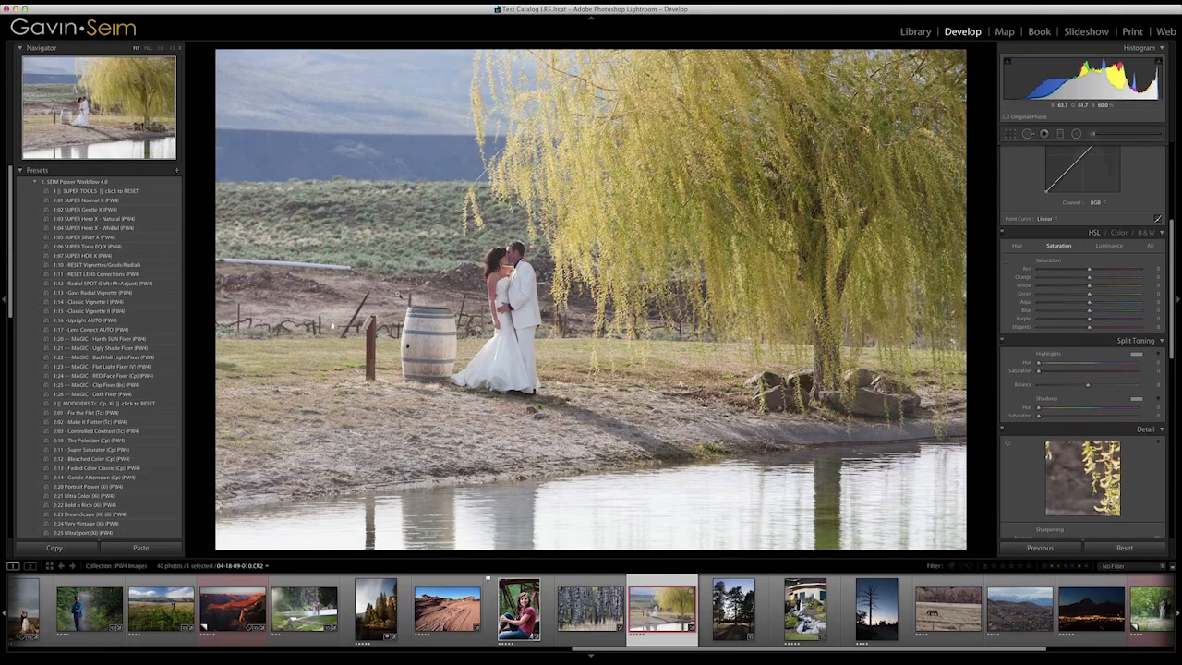
pyautogui.click(107, 369)
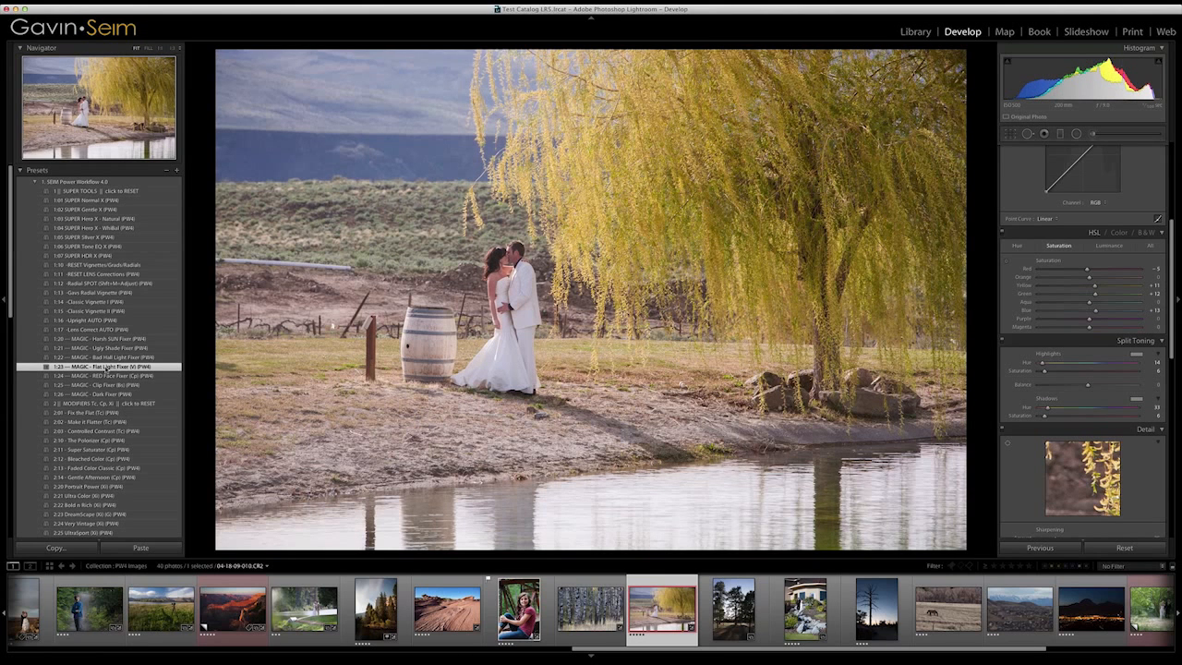
pyautogui.click(111, 312)
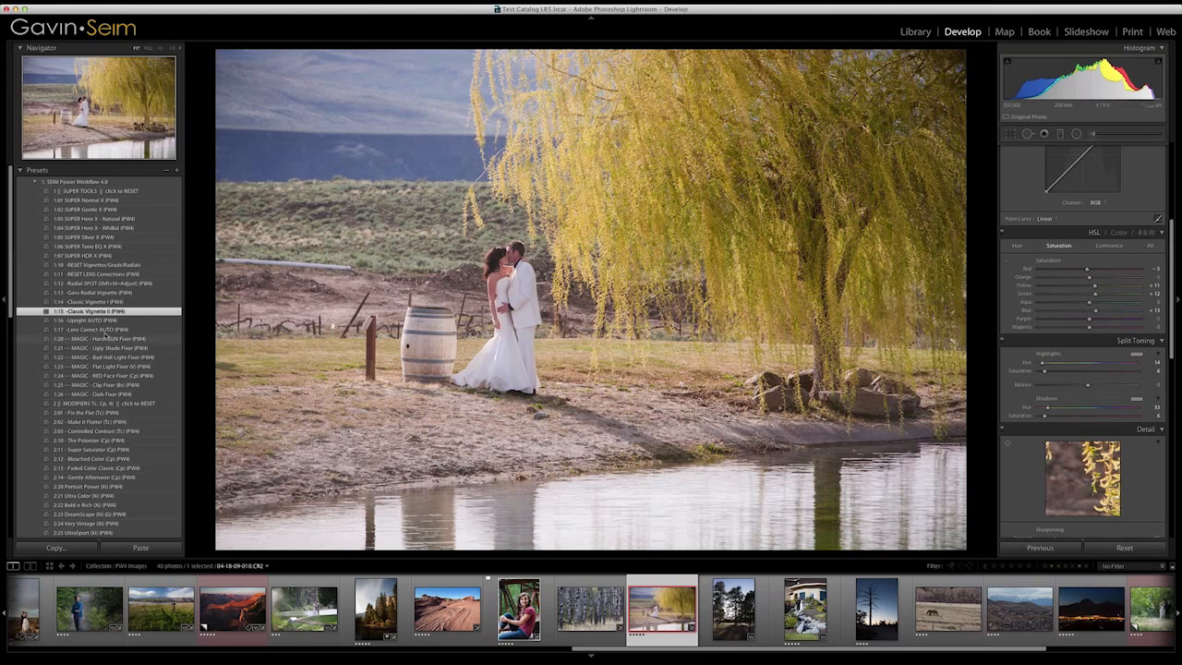
pyautogui.click(107, 330)
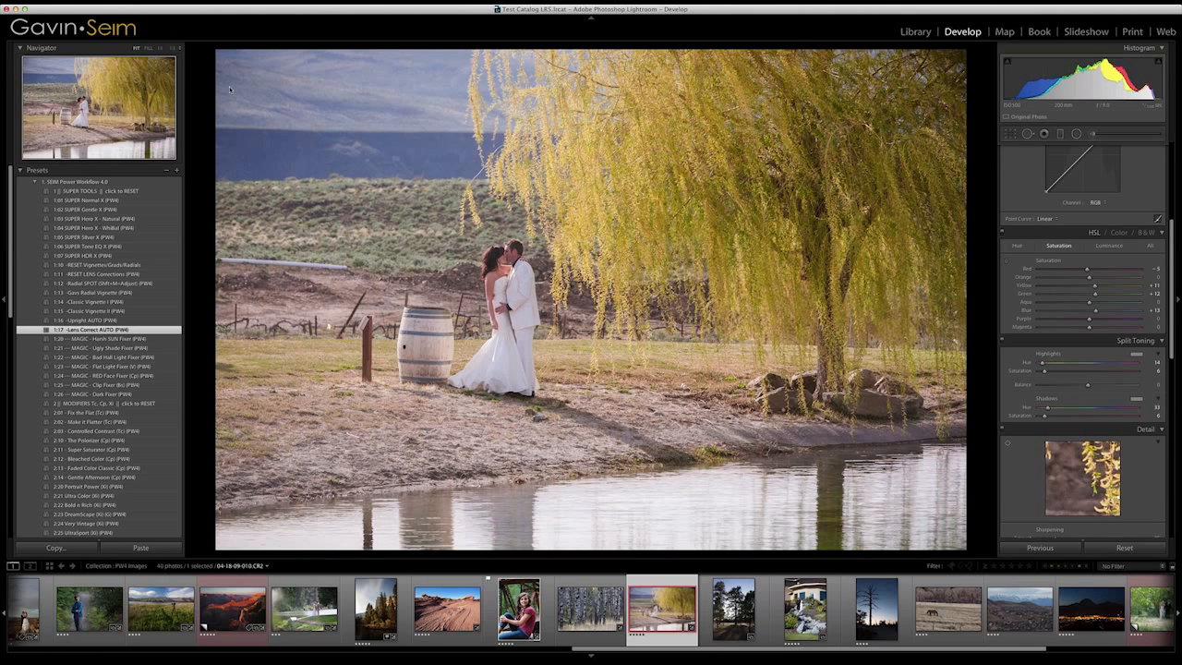
# - Crop the willow wedding photo tighter around the couple, then compare it with the SUPER TOOLS reset and undo that reset
pyautogui.press('r')
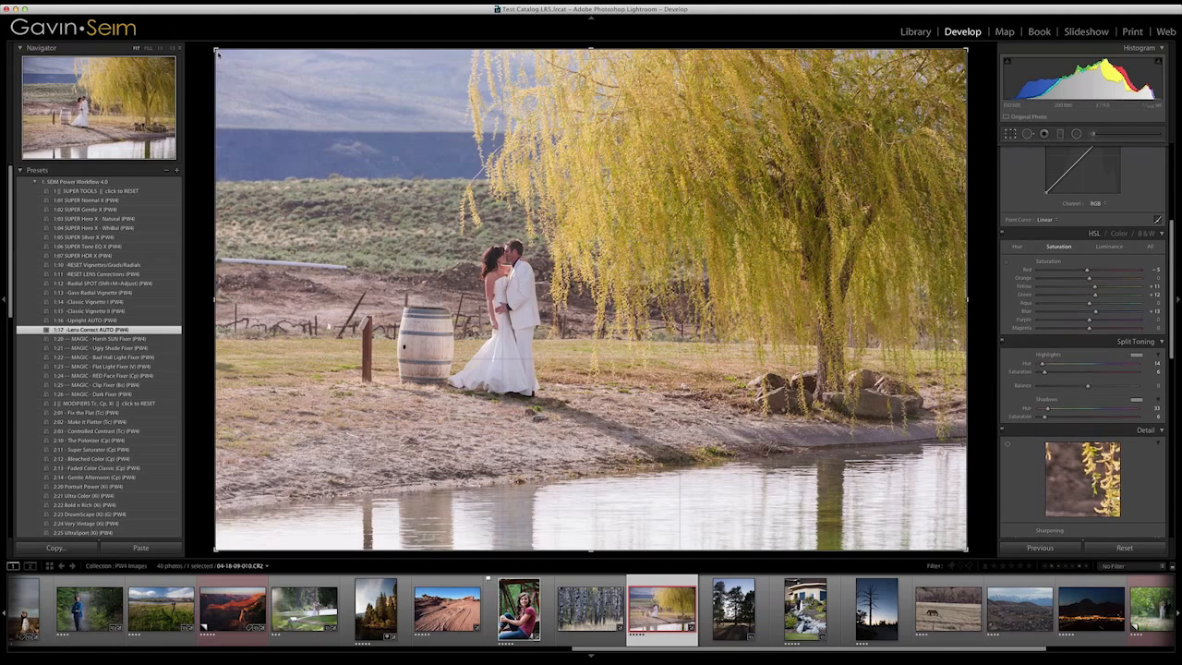
pyautogui.moveTo(239, 59); pyautogui.dragTo(243, 66)
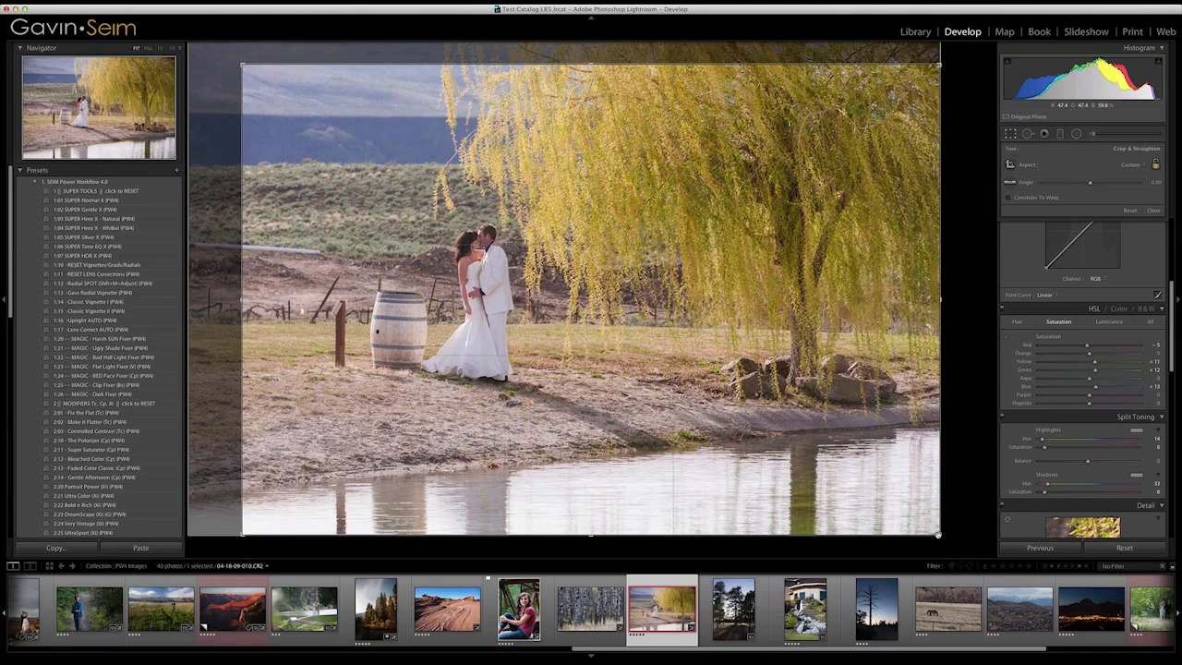
pyautogui.moveTo(940, 535); pyautogui.dragTo(933, 513)
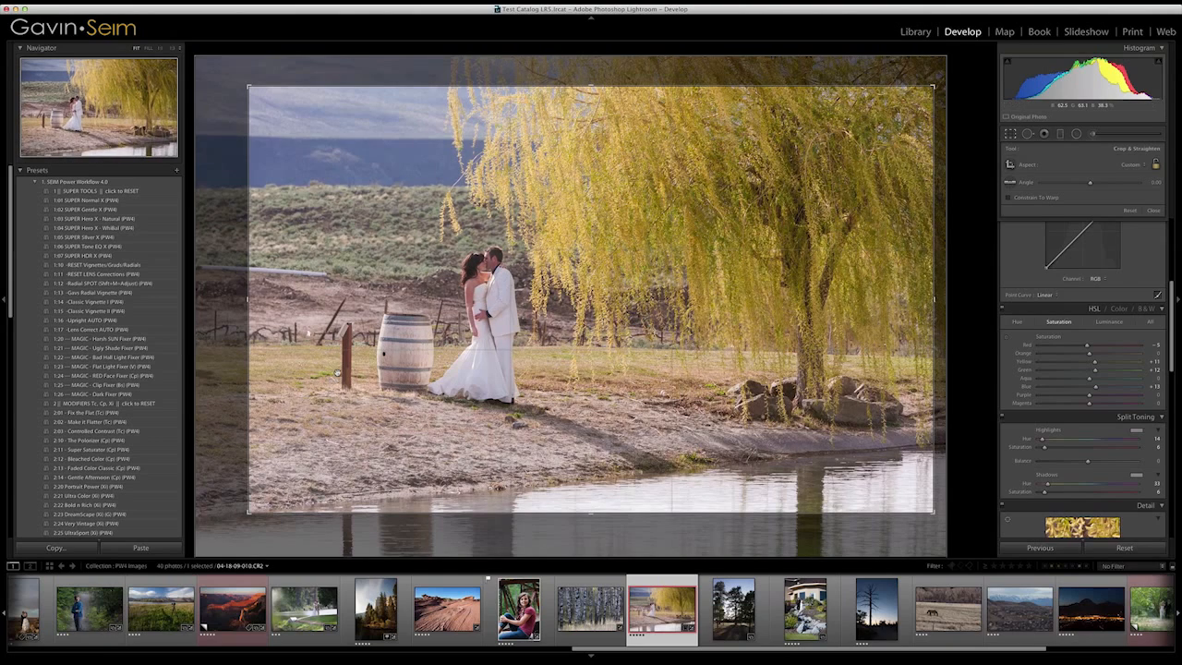
pyautogui.press('Return')
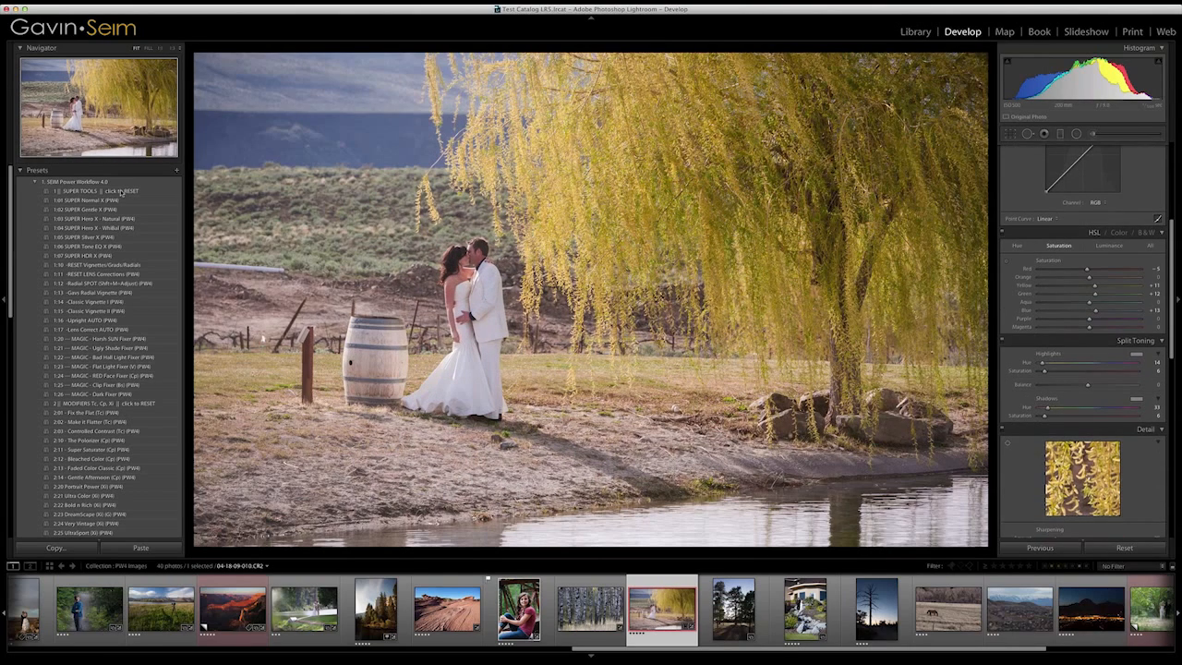
pyautogui.click(120, 191)
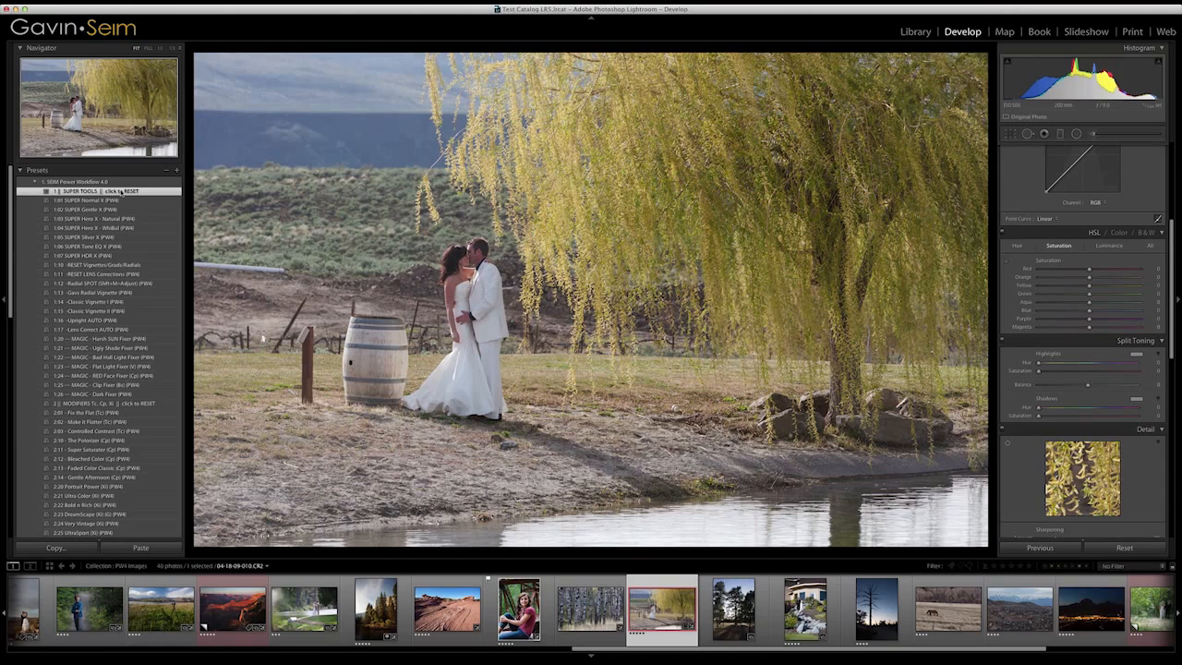
pyautogui.press('super+z')
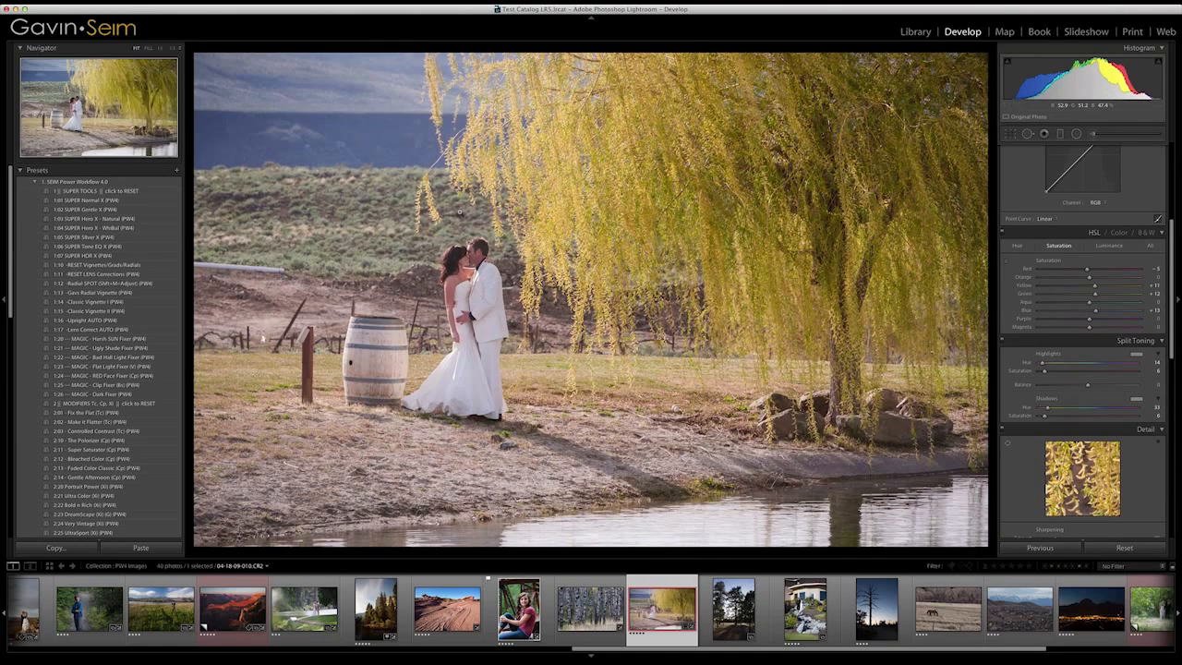
# - Open the bare tree photo at dusk from the library and set its exposure to +0.95
pyautogui.press('g')
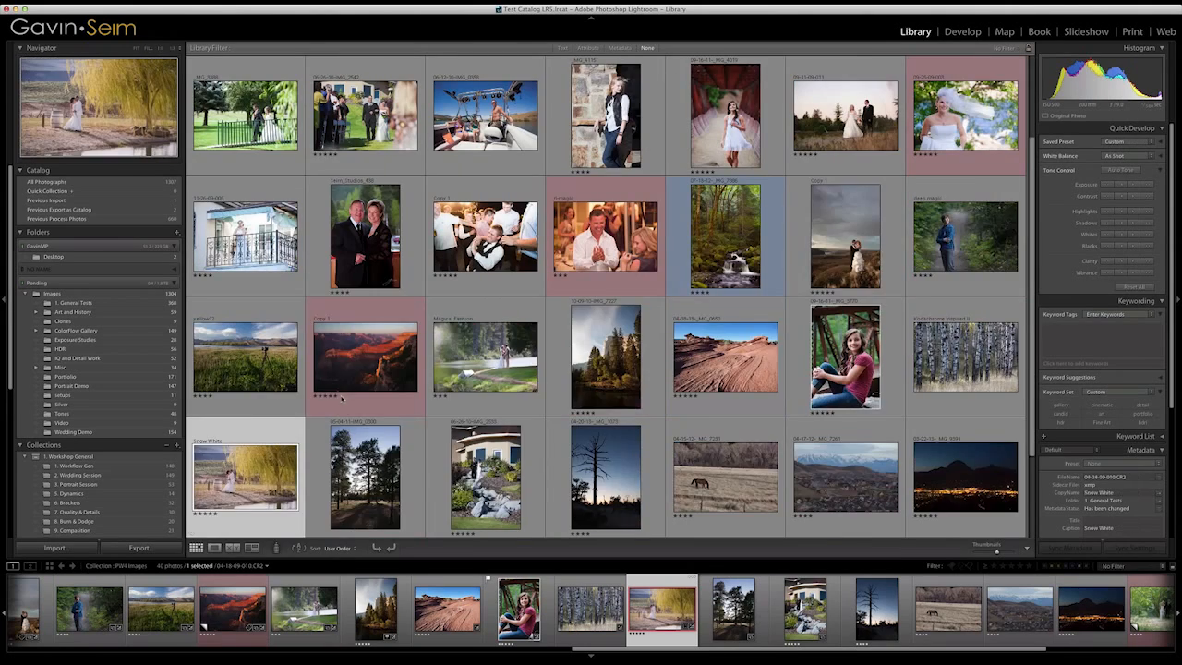
pyautogui.scroll(2, 557, 86)
pyautogui.scroll(-3, 600, 278)
pyautogui.click(596, 371)
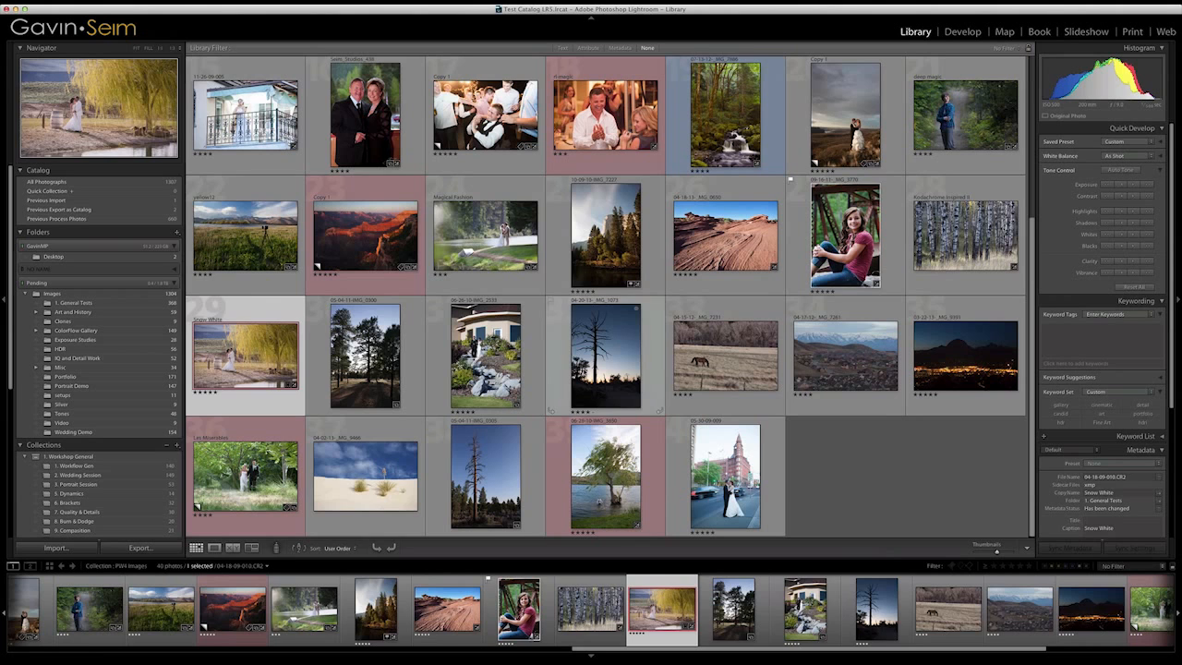
pyautogui.press('d')
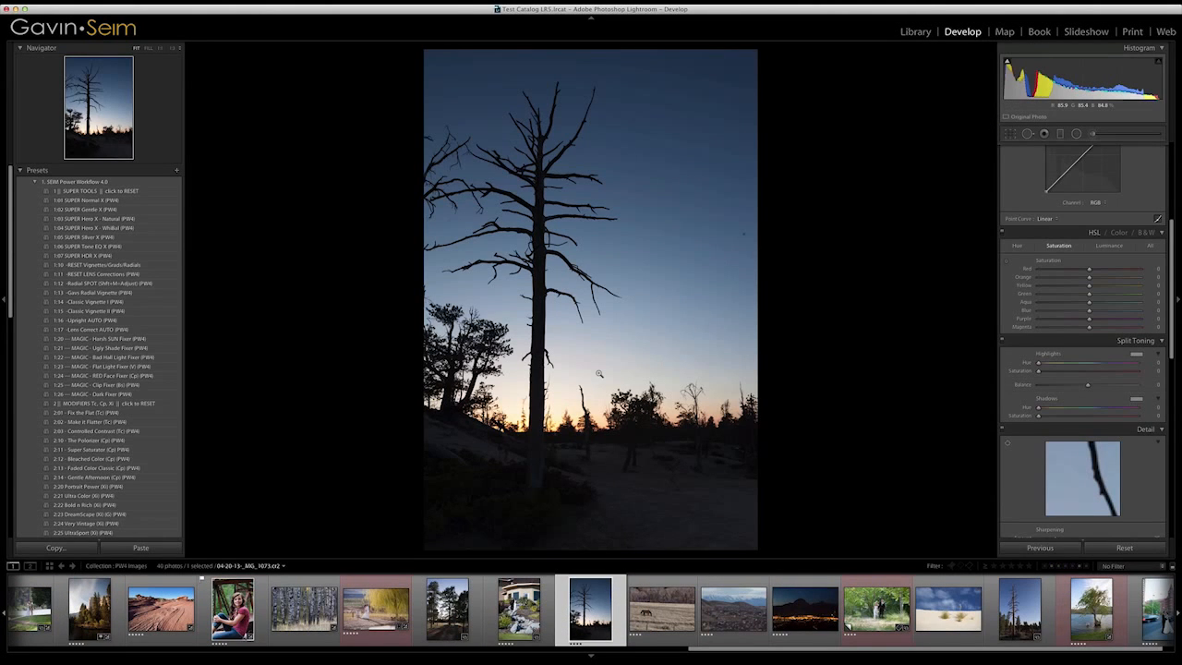
pyautogui.scroll(5, 1065, 313)
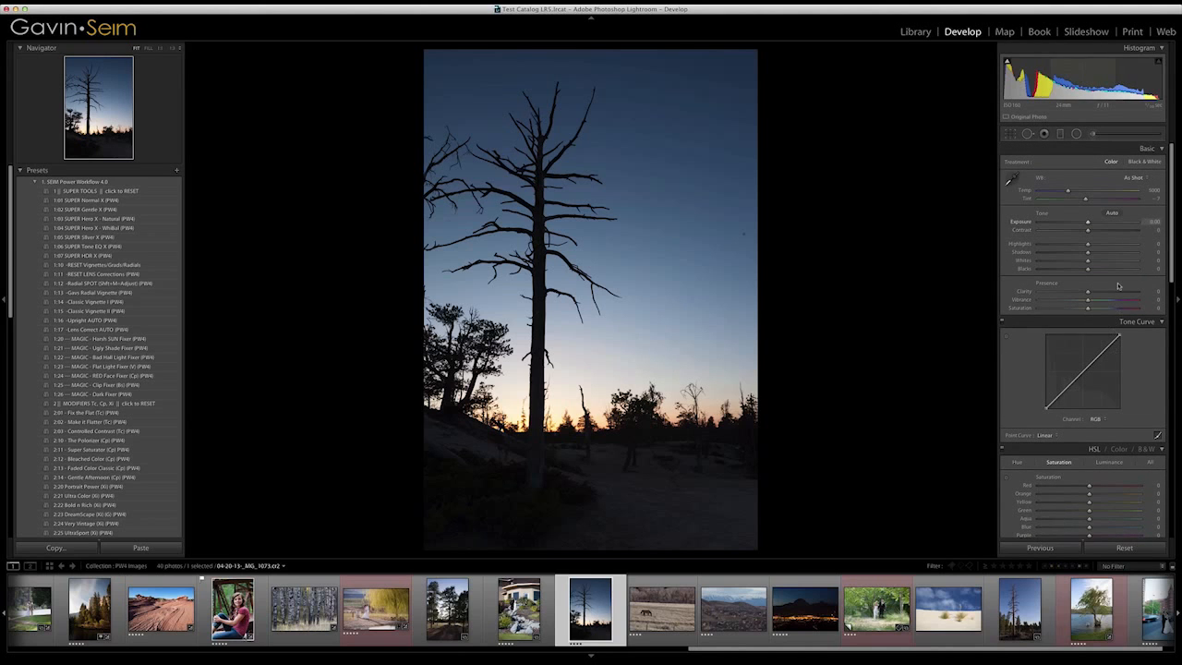
pyautogui.moveTo(1088, 221); pyautogui.dragTo(1095, 225)
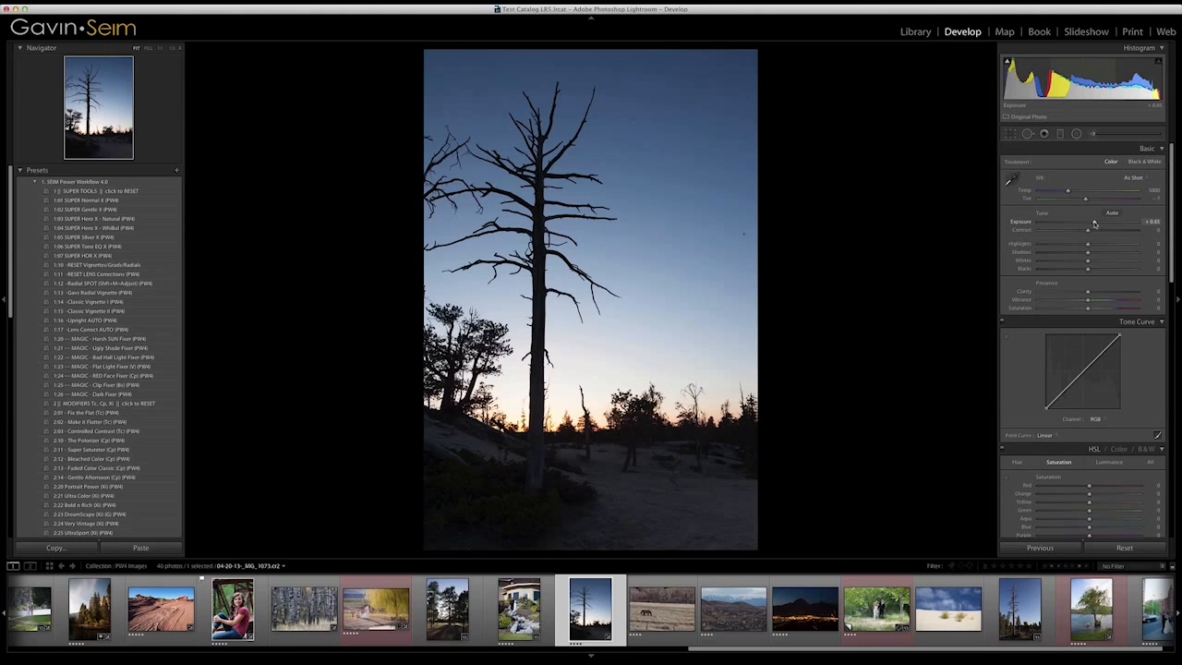
pyautogui.moveTo(1095, 224); pyautogui.dragTo(1098, 224)
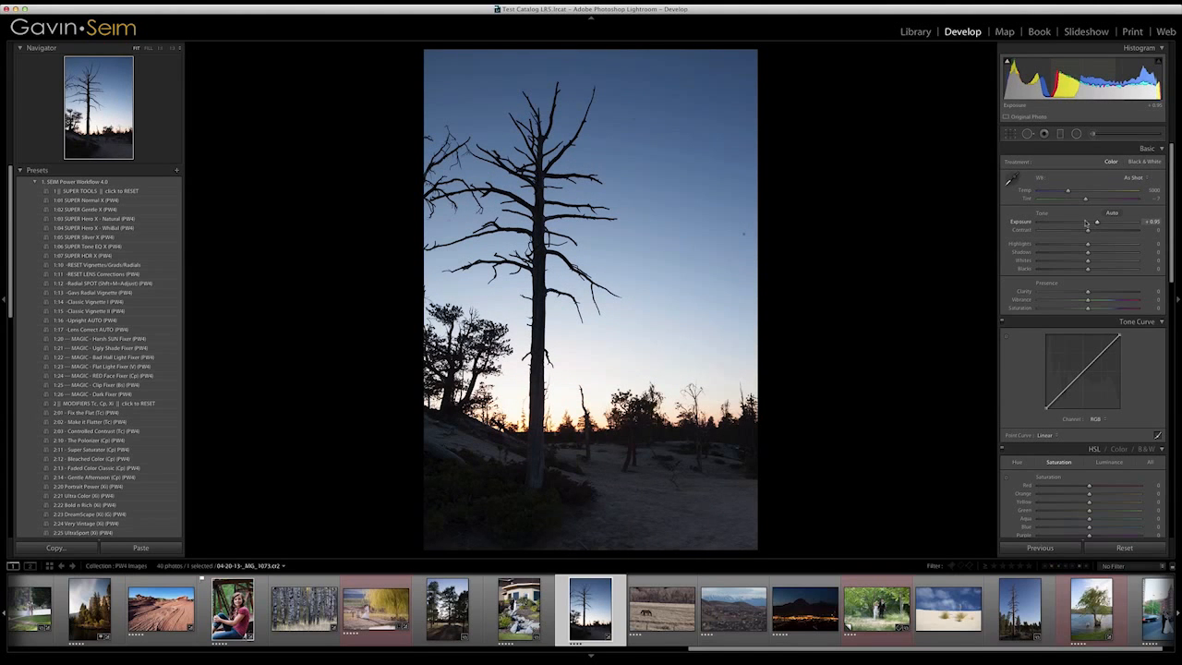
# - Straighten the bare tree photo slightly and heal the dust spots in the sky beside and above the branches
pyautogui.press('r')
pyautogui.moveTo(765, 49); pyautogui.dragTo(764, 52)
pyautogui.press('q')
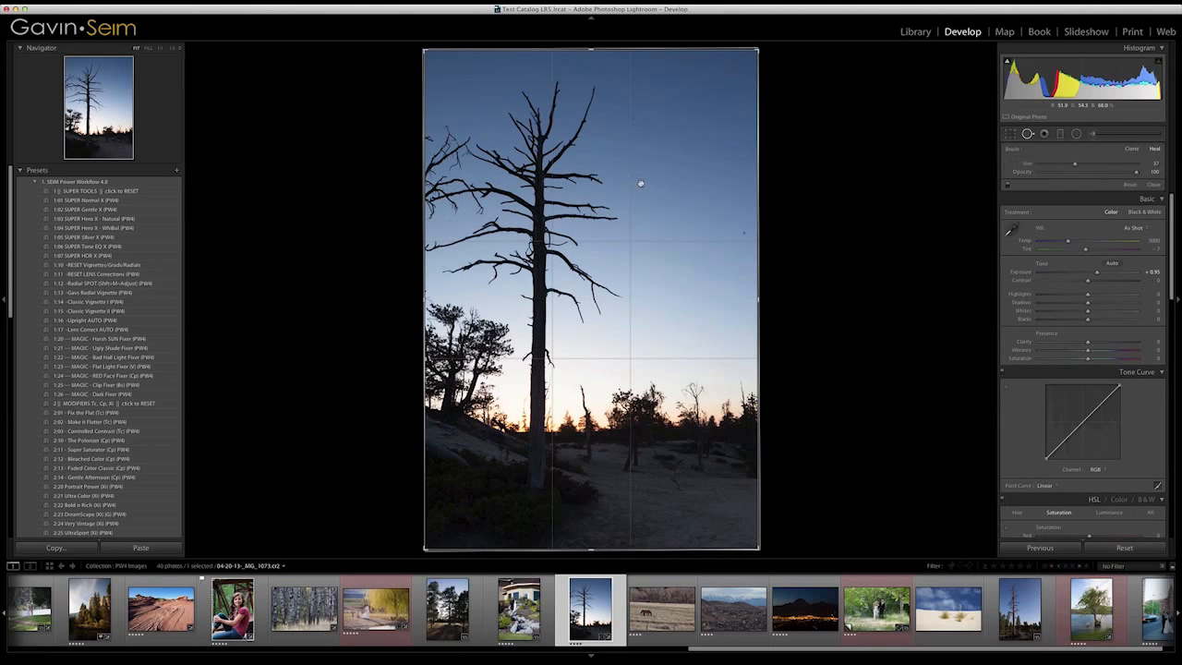
pyautogui.click(746, 233)
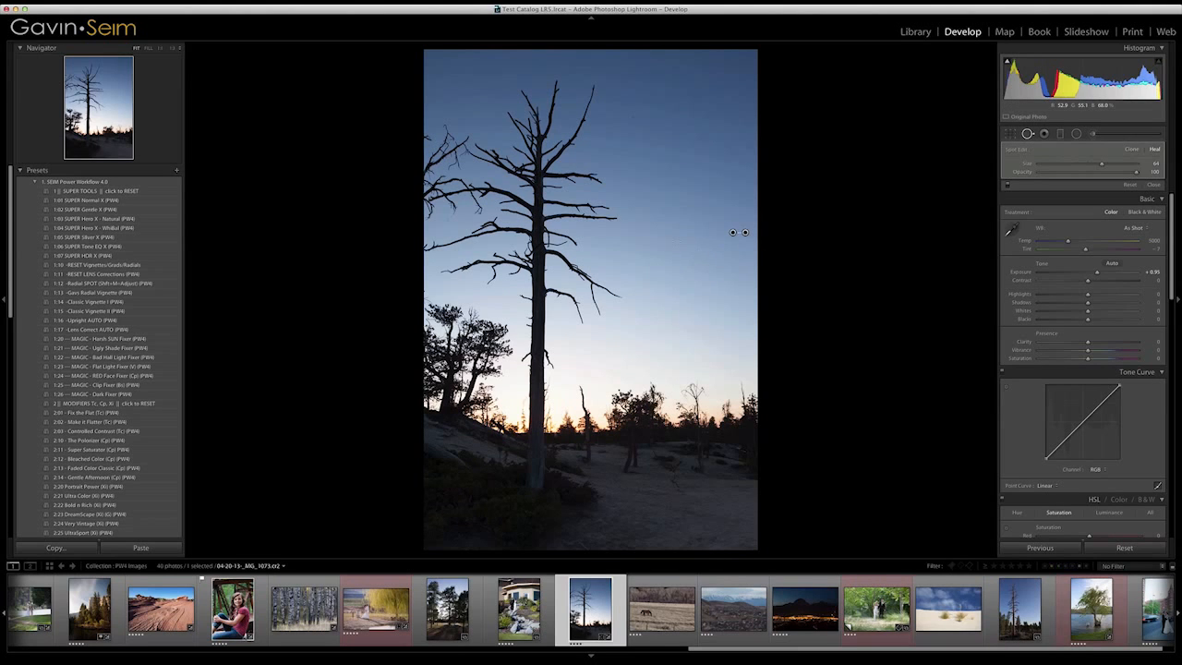
pyautogui.click(634, 117)
pyautogui.click(637, 89)
pyautogui.press('q')
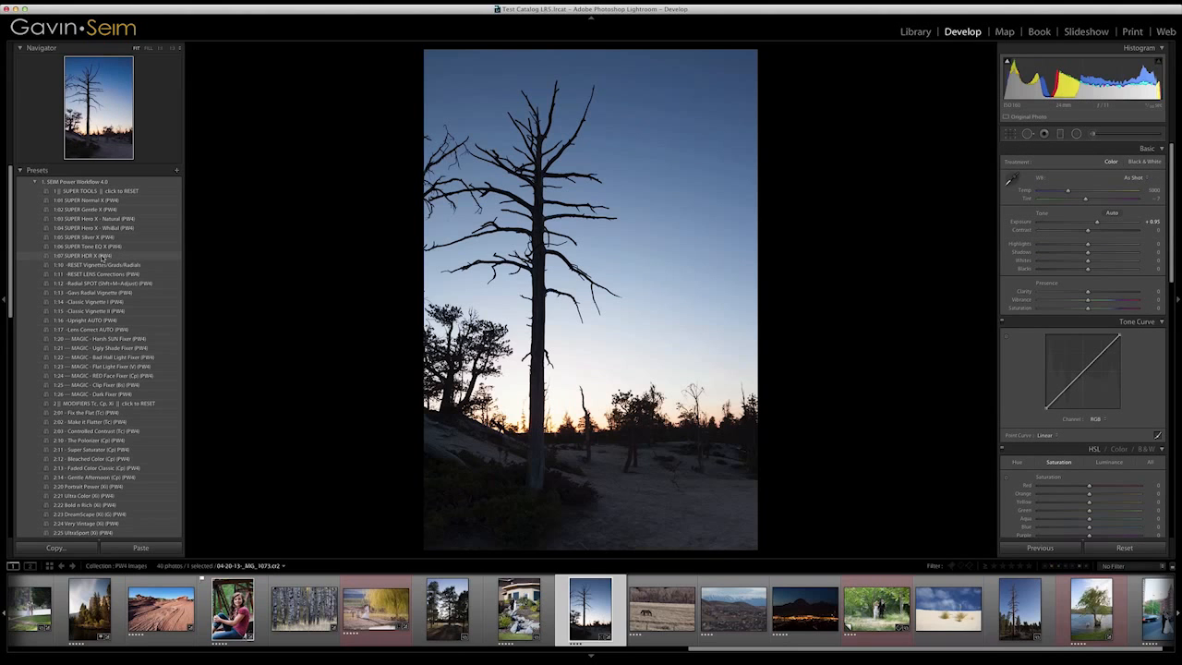
# - Apply 1:07 SUPER HDR X to the bare tree photo, compare it with the SUPER TOOLS reset, and undo the reset
pyautogui.click(101, 255)
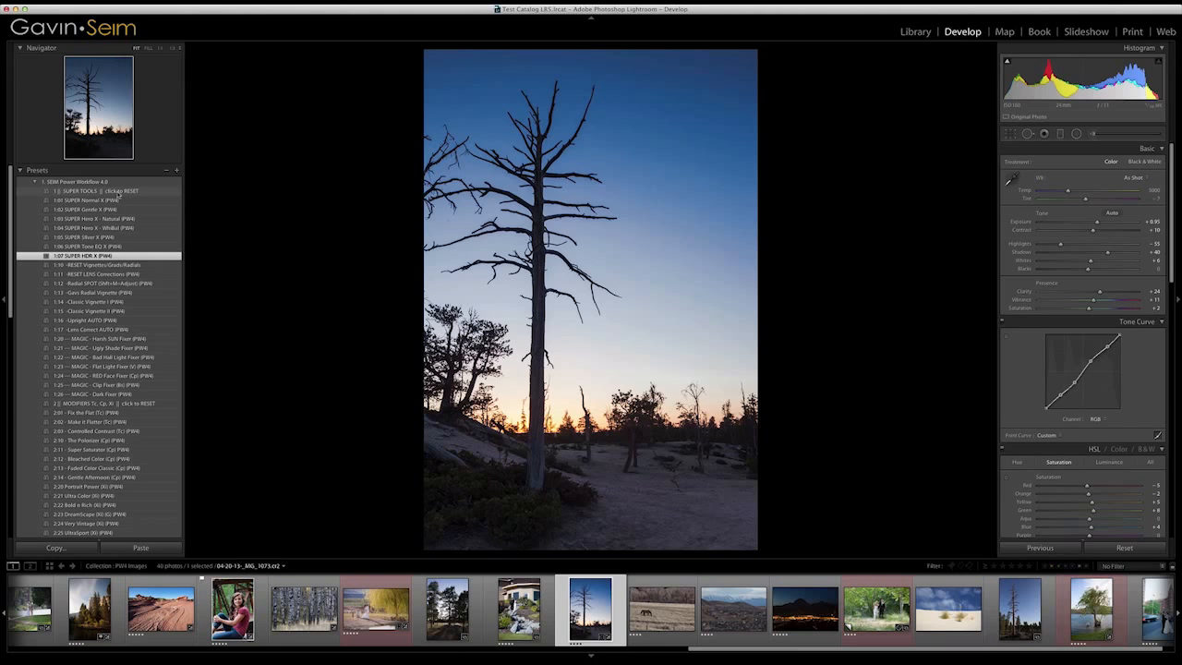
pyautogui.click(118, 191)
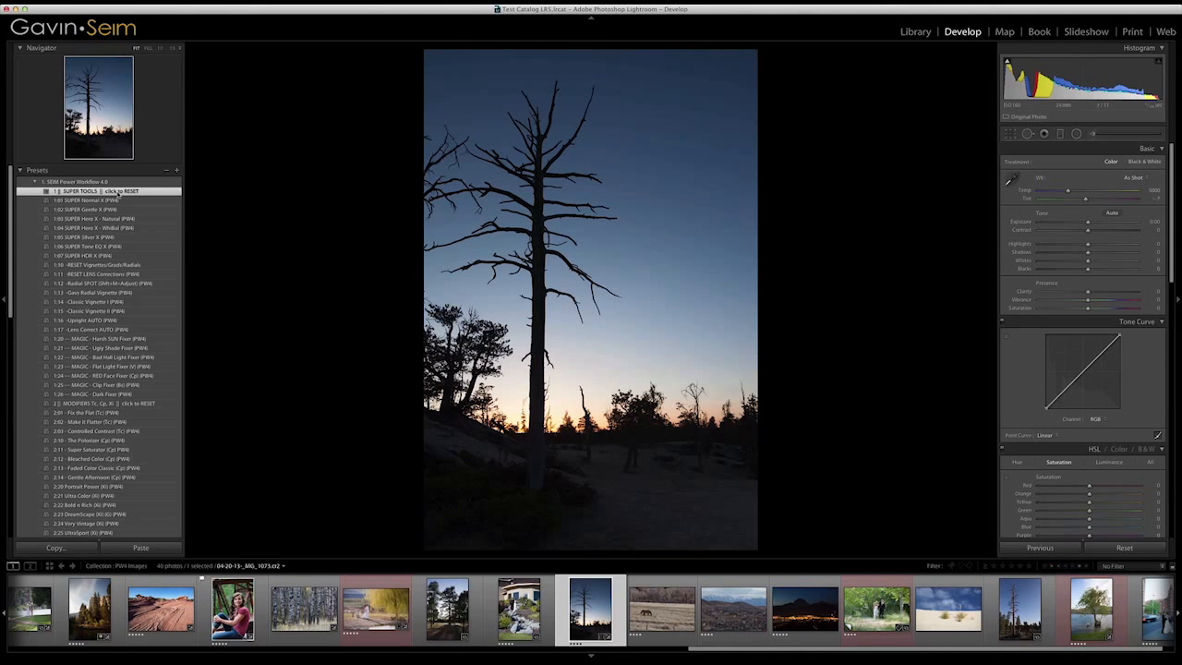
pyautogui.press('super+z')
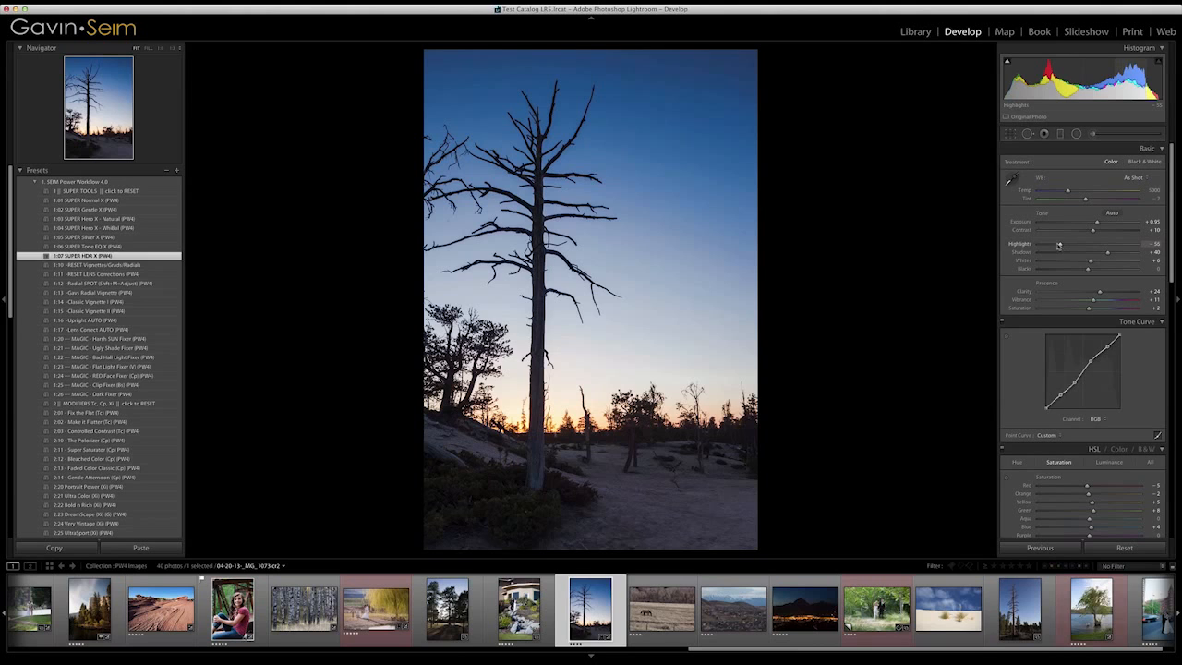
# - Set the bare tree photo's highlights to -80 and its shadows to +92
pyautogui.moveTo(1060, 246); pyautogui.dragTo(1039, 246)
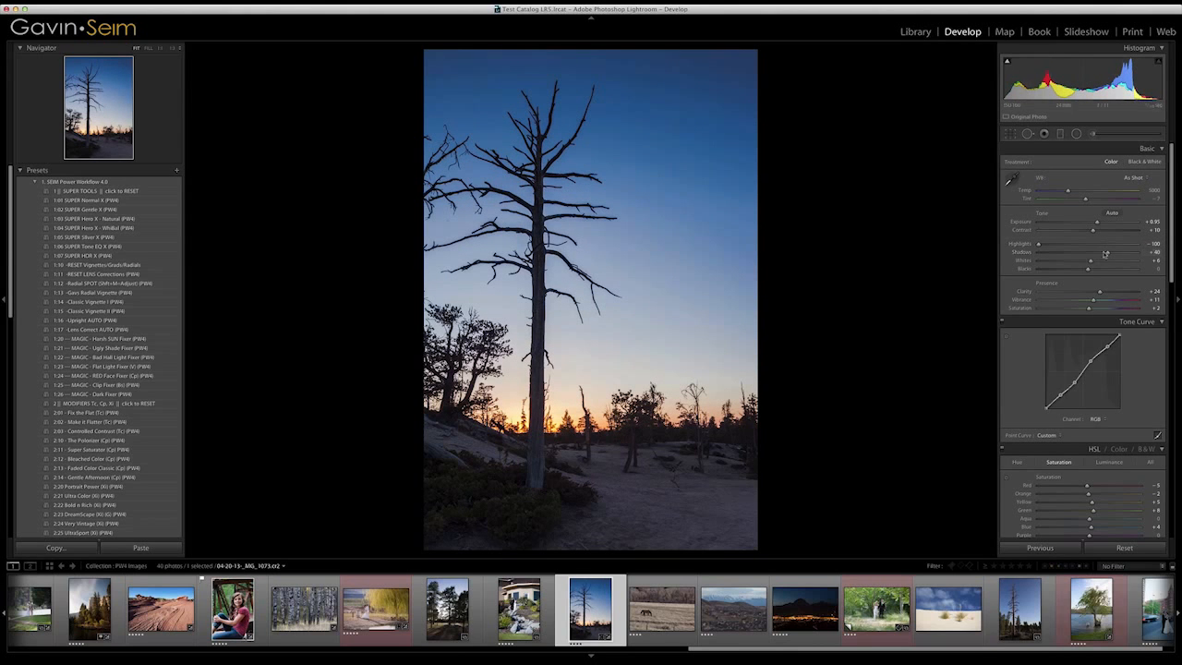
pyautogui.moveTo(1111, 254); pyautogui.dragTo(1133, 257)
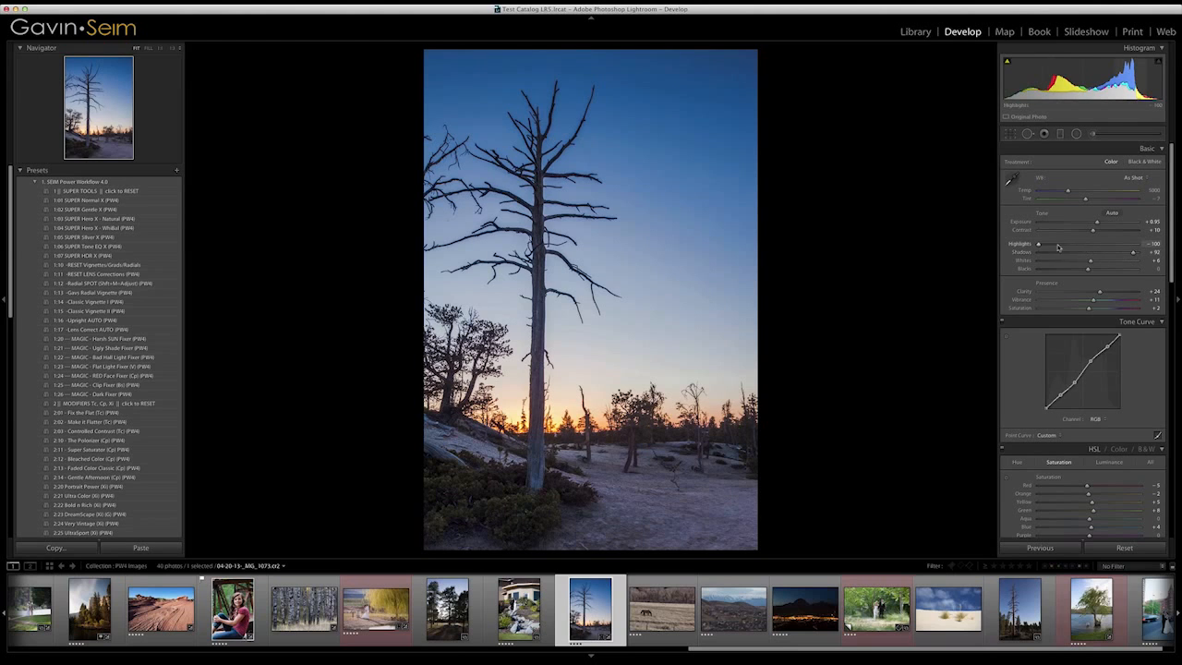
pyautogui.moveTo(1038, 244); pyautogui.dragTo(1051, 251)
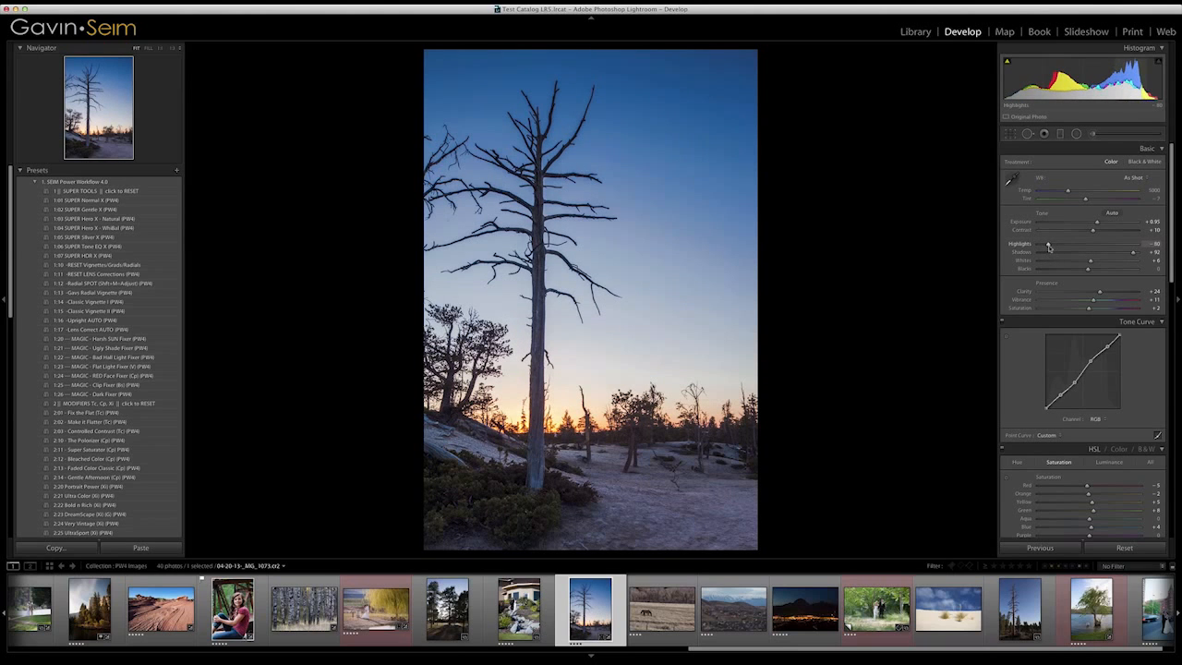
# - Set the bare tree photo's exposure to +1.20
pyautogui.moveTo(1098, 222); pyautogui.dragTo(1101, 222)
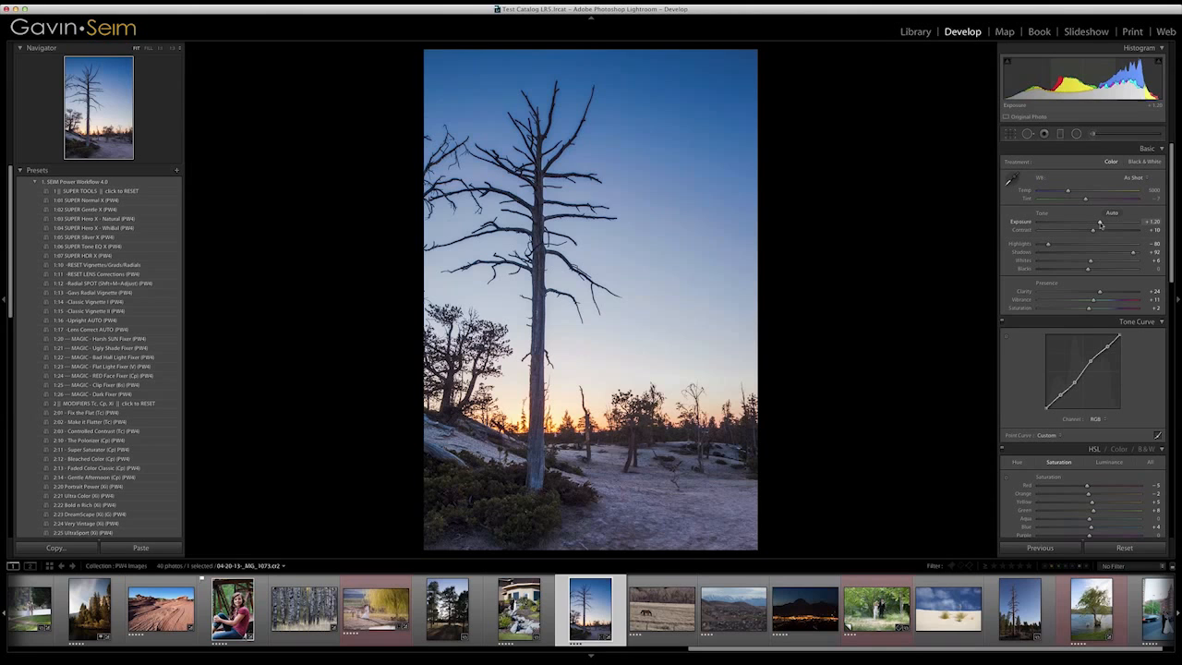
# - Open the grazing horse photo and apply the 2:01 Fix the Flat and 2:11 Super Saturator presets
pyautogui.press('Right')
pyautogui.scroll(-3, 97, 330)
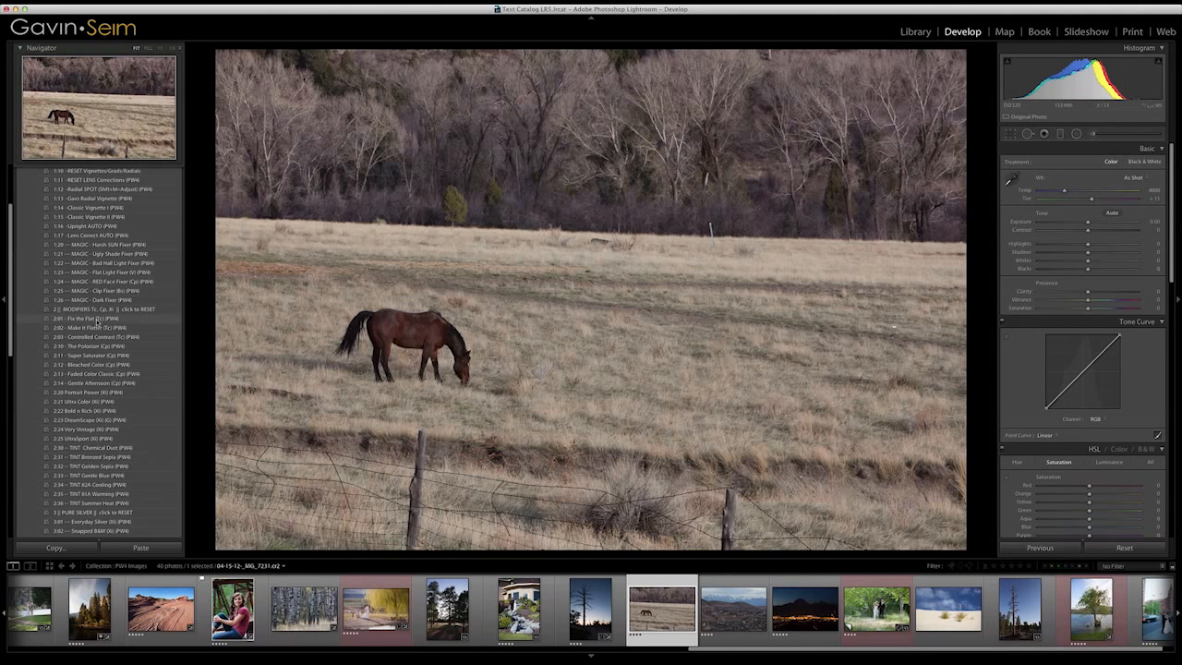
pyautogui.click(97, 319)
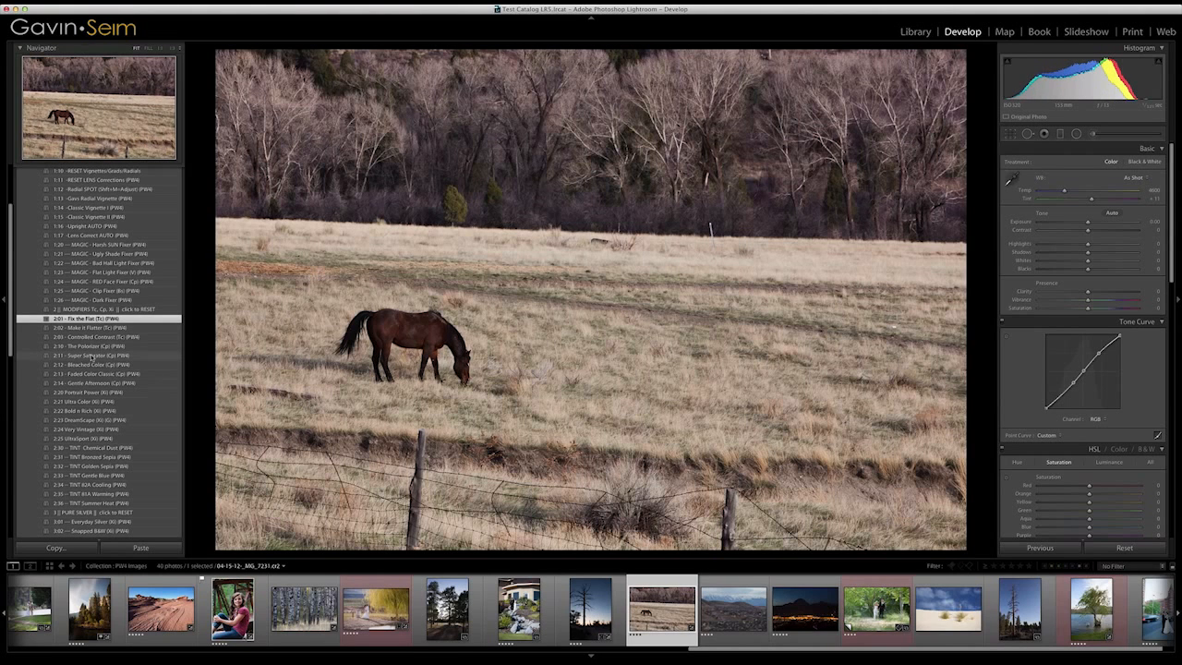
pyautogui.click(92, 356)
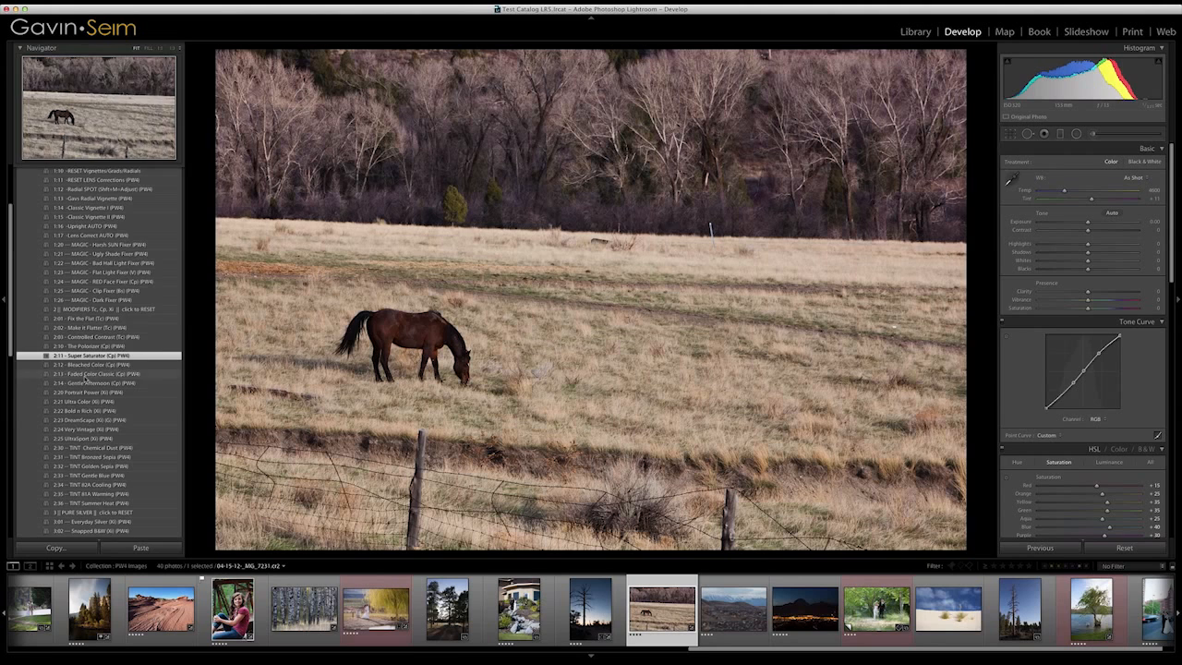
# - Try the 1:13 Gavs Radial Vignette preset on the horse photo and undo it
pyautogui.scroll(-1, 86, 380)
pyautogui.scroll(5, 83, 417)
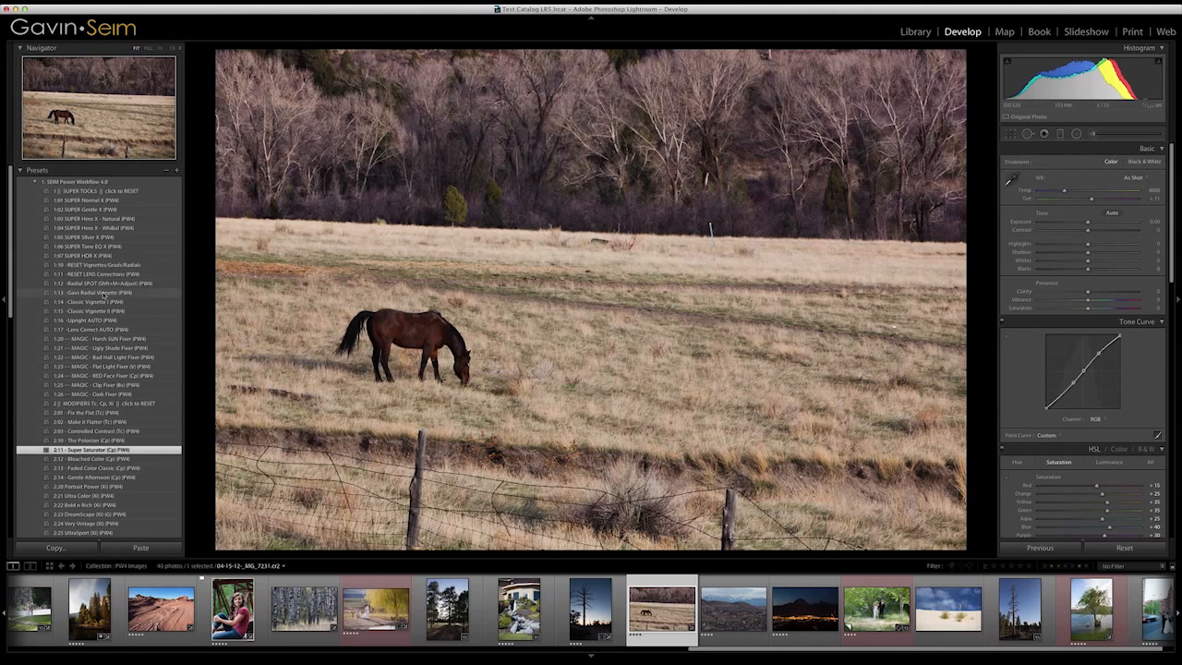
pyautogui.click(102, 294)
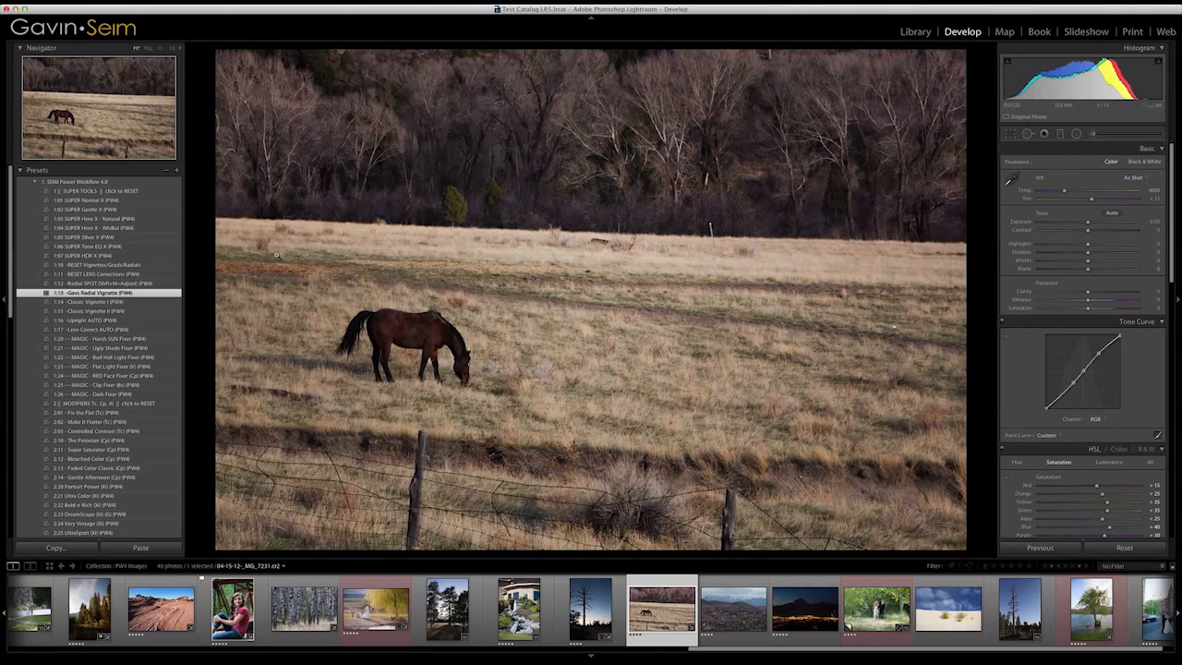
pyautogui.press('super+z')
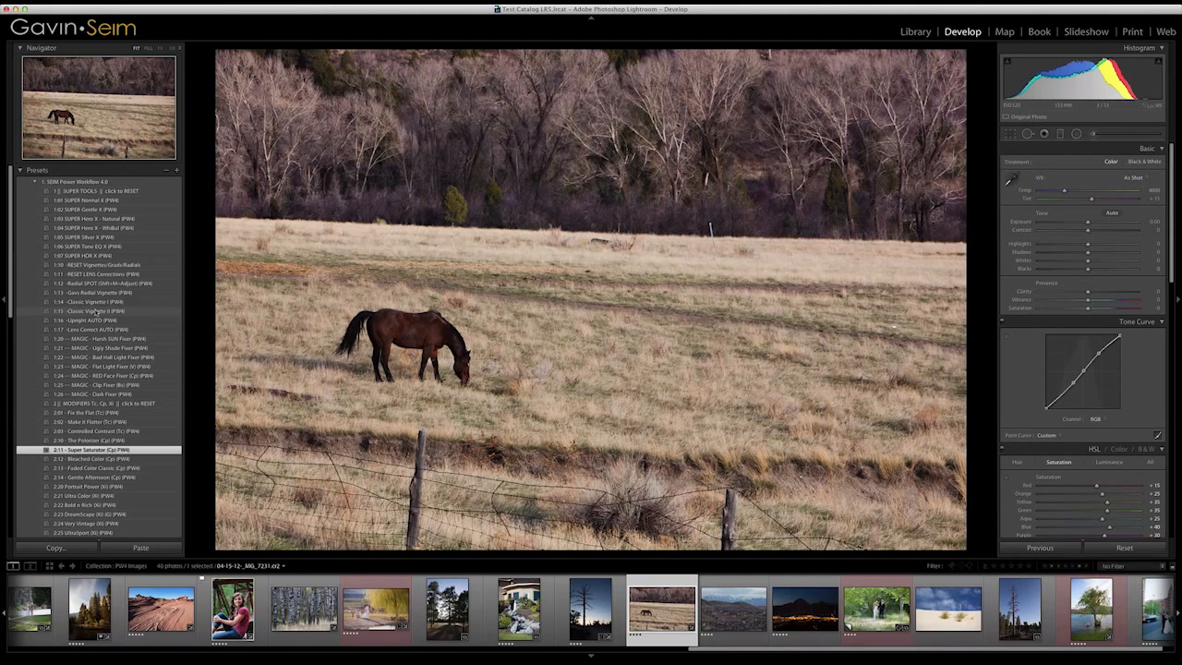
# - Apply the 1:15 Classic Vignette II, 1:16 Upright AUTO and 1:17 Lens Correct AUTO presets to the horse photo
pyautogui.click(99, 311)
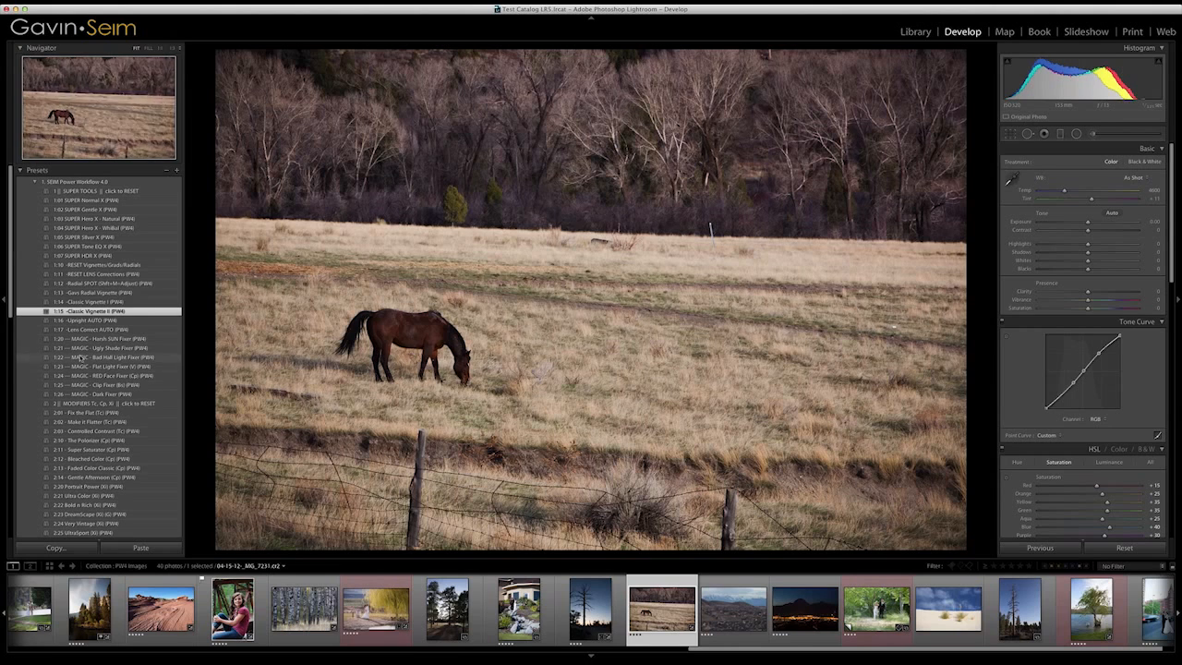
pyautogui.click(109, 321)
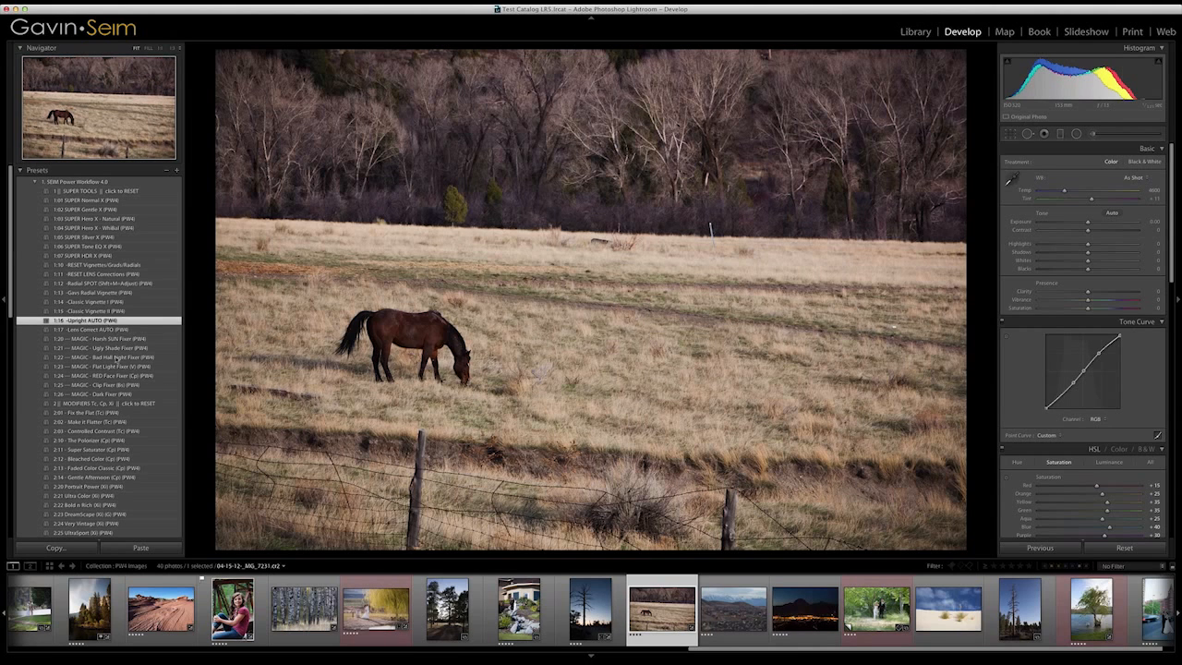
pyautogui.click(100, 330)
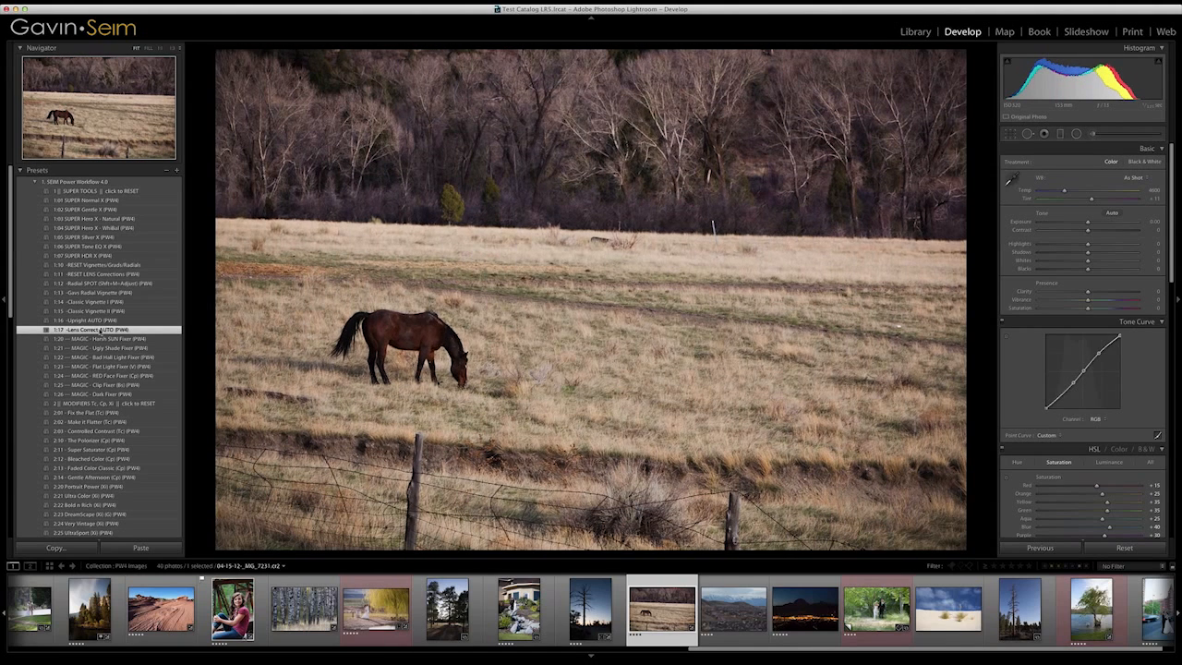
# - Compare the horse photo with the SUPER TOOLS reset, undo the reset, and set the exposure to +0.20
pyautogui.click(126, 193)
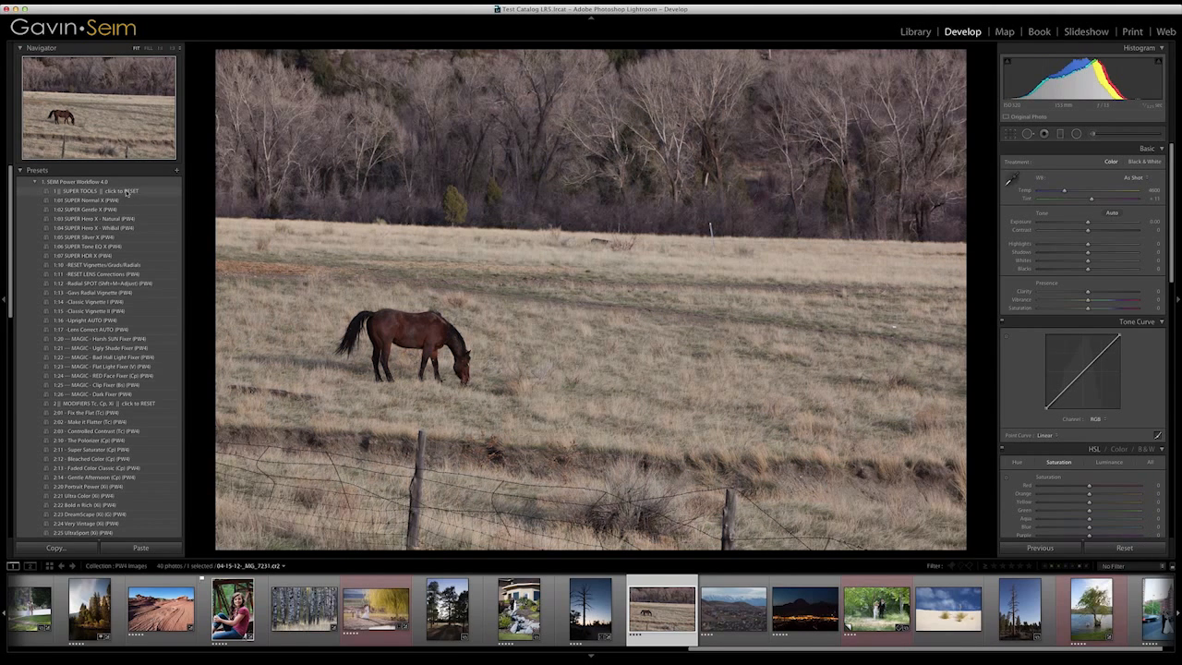
pyautogui.press('super+z')
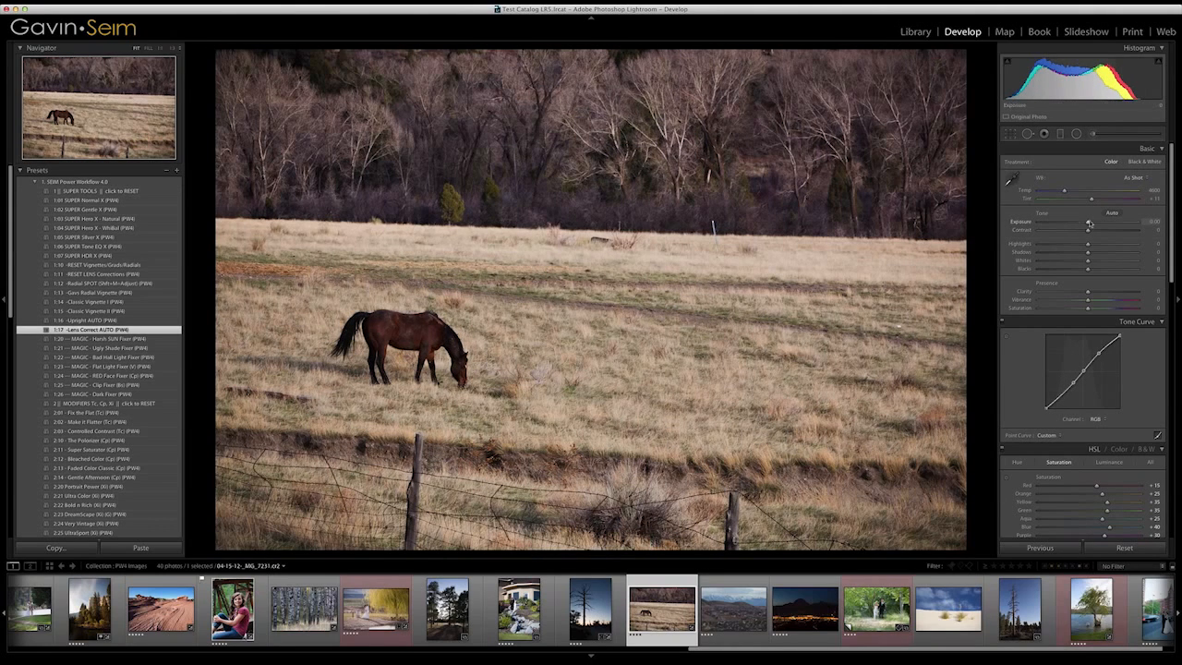
pyautogui.moveTo(1090, 224); pyautogui.dragTo(1091, 224)
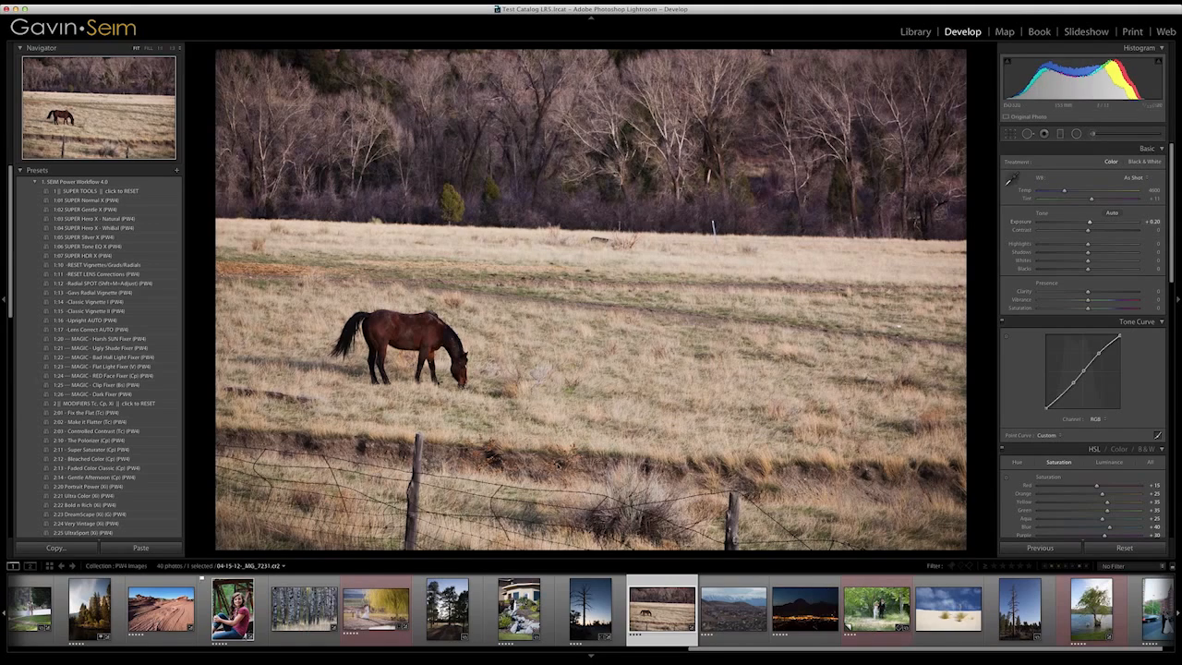
# - Open the photo of the town below snowy mountains and apply the 4:03 Warm Classic preset
pyautogui.click(730, 605)
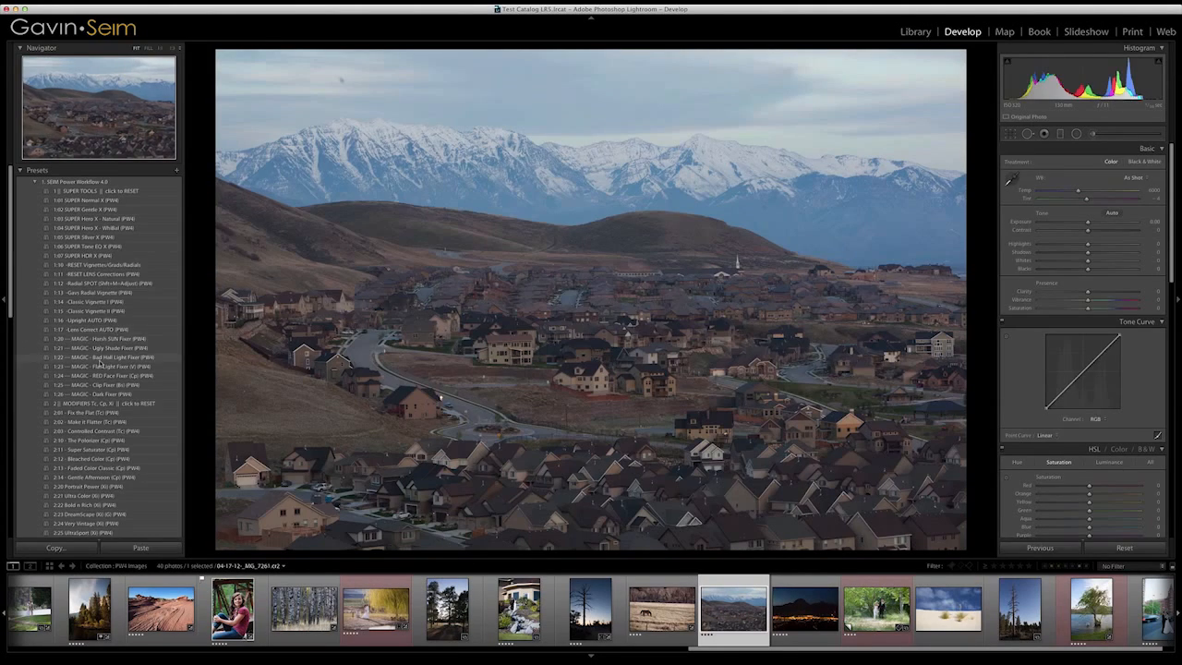
pyautogui.scroll(-6, 94, 451)
pyautogui.scroll(-4, 94, 451)
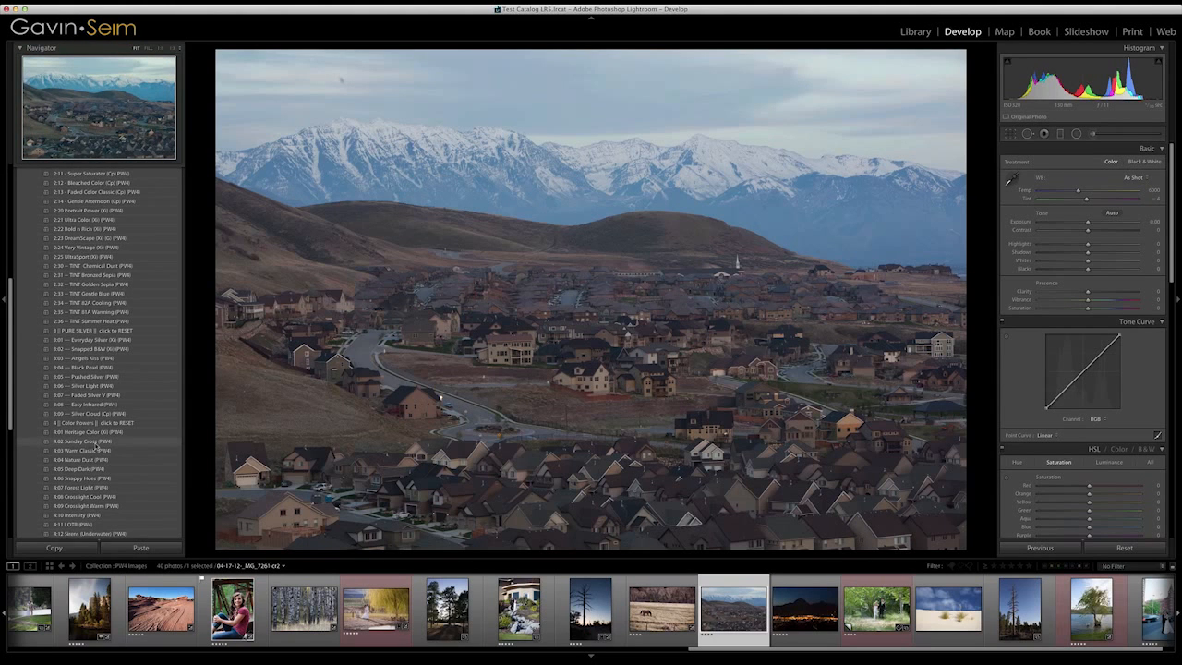
pyautogui.scroll(-4, 96, 448)
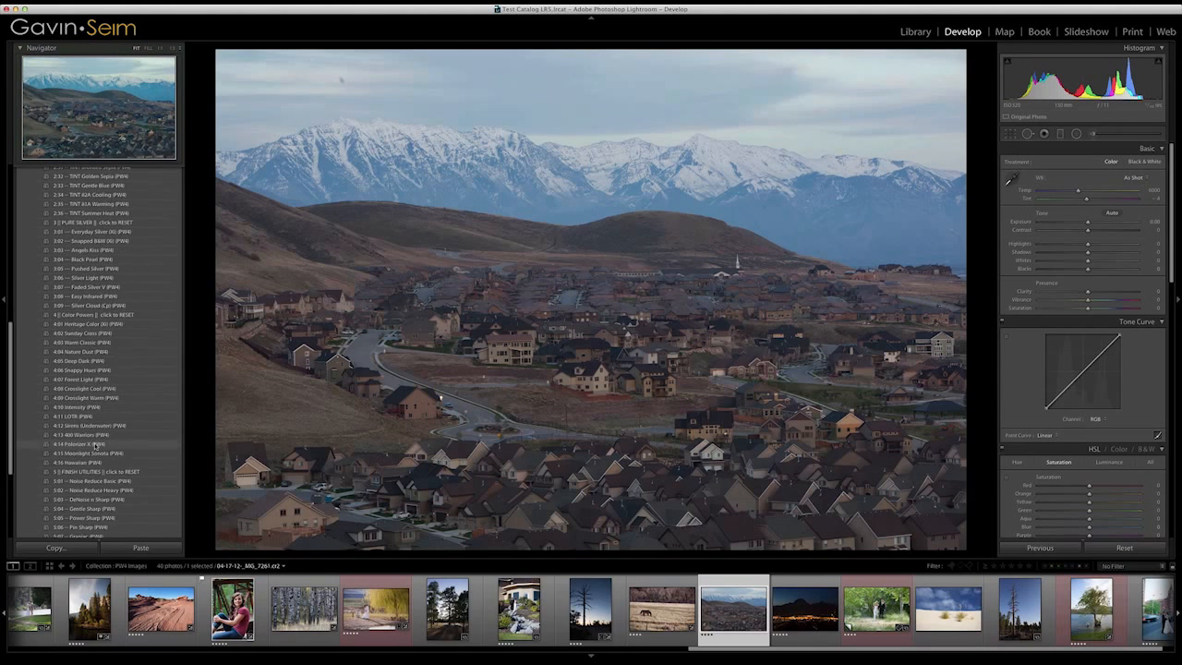
pyautogui.click(91, 343)
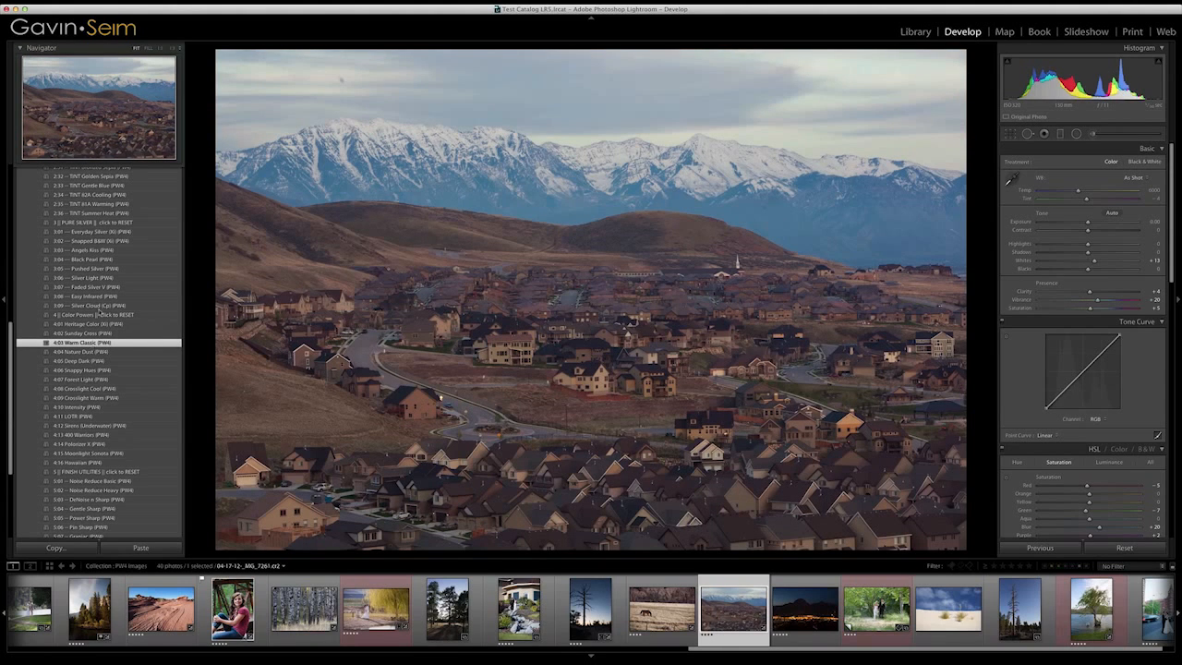
# - Heal the dust spot in the sky above the snowy mountains in the town photo
pyautogui.press('q')
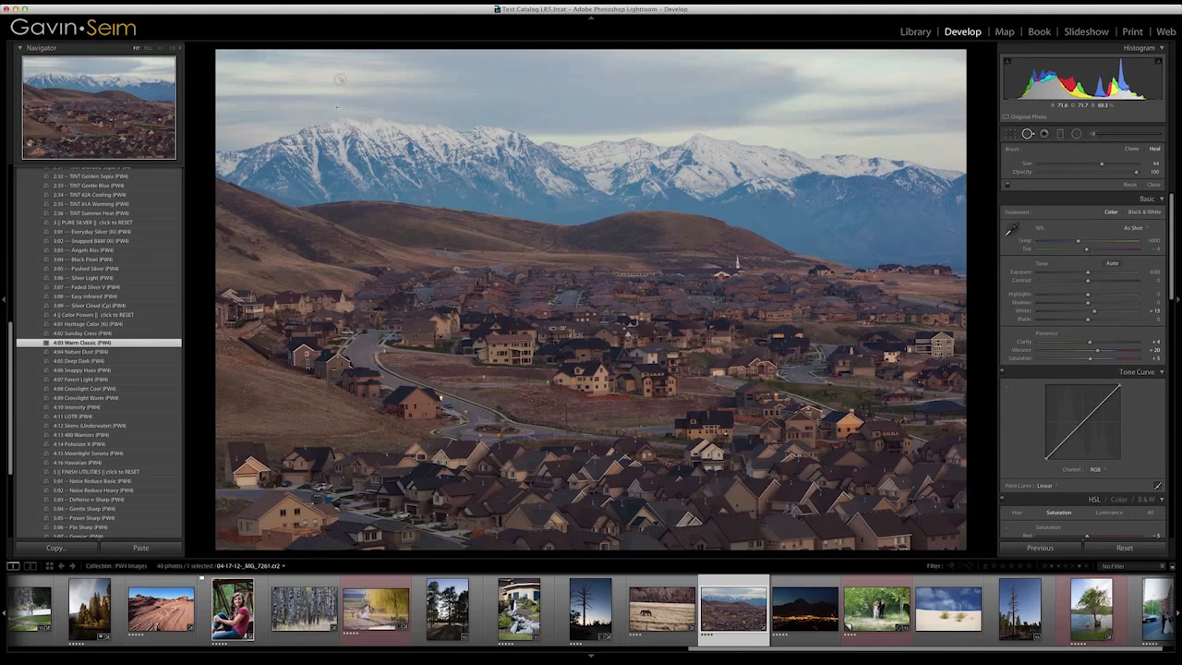
pyautogui.click(324, 79)
pyautogui.press('q')
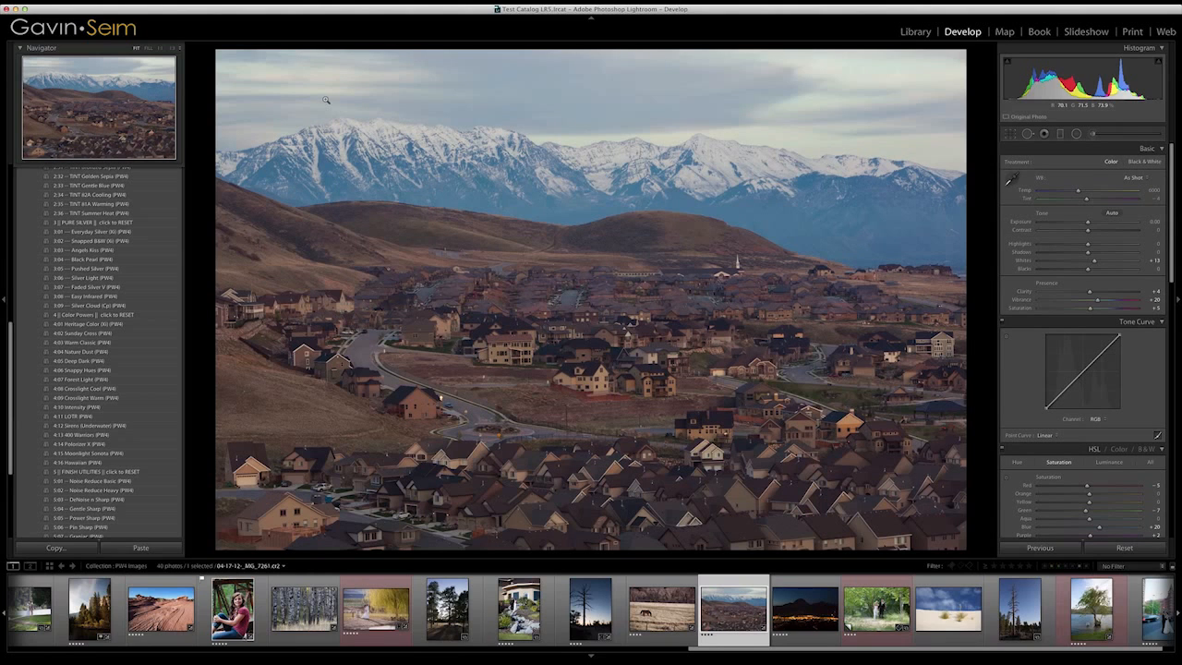
# - Try 4:04 Nature Dust and 4:10 Intensity on the town photo, compare with the Color Powers reset, and undo the reset
pyautogui.click(117, 354)
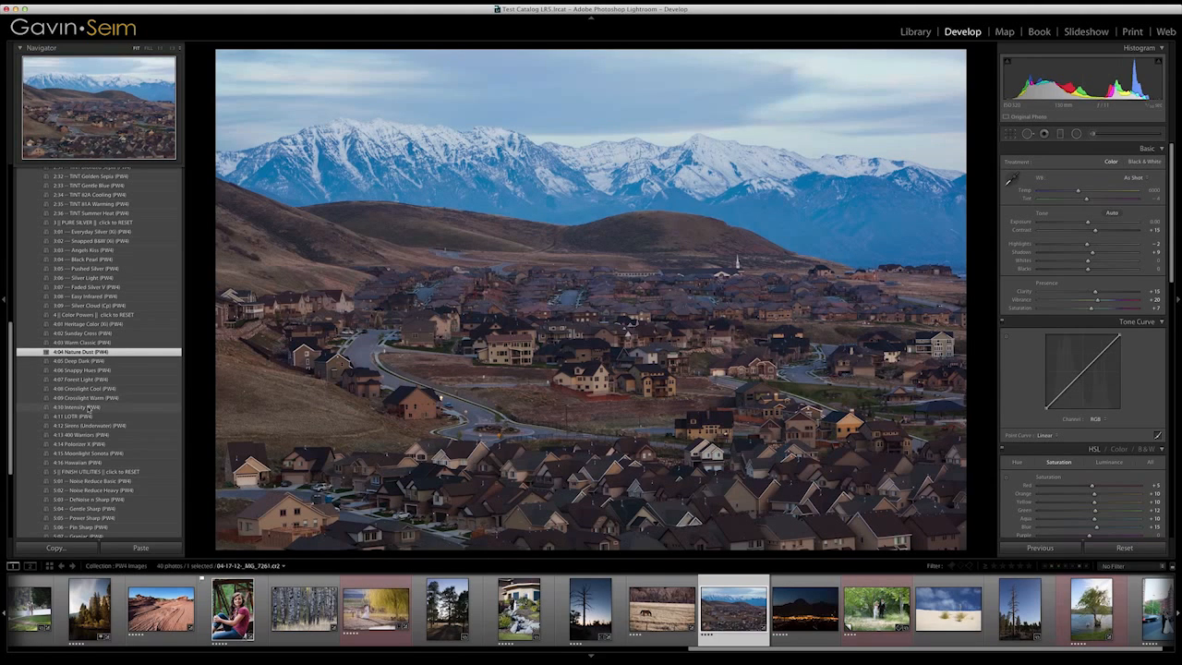
pyautogui.click(88, 407)
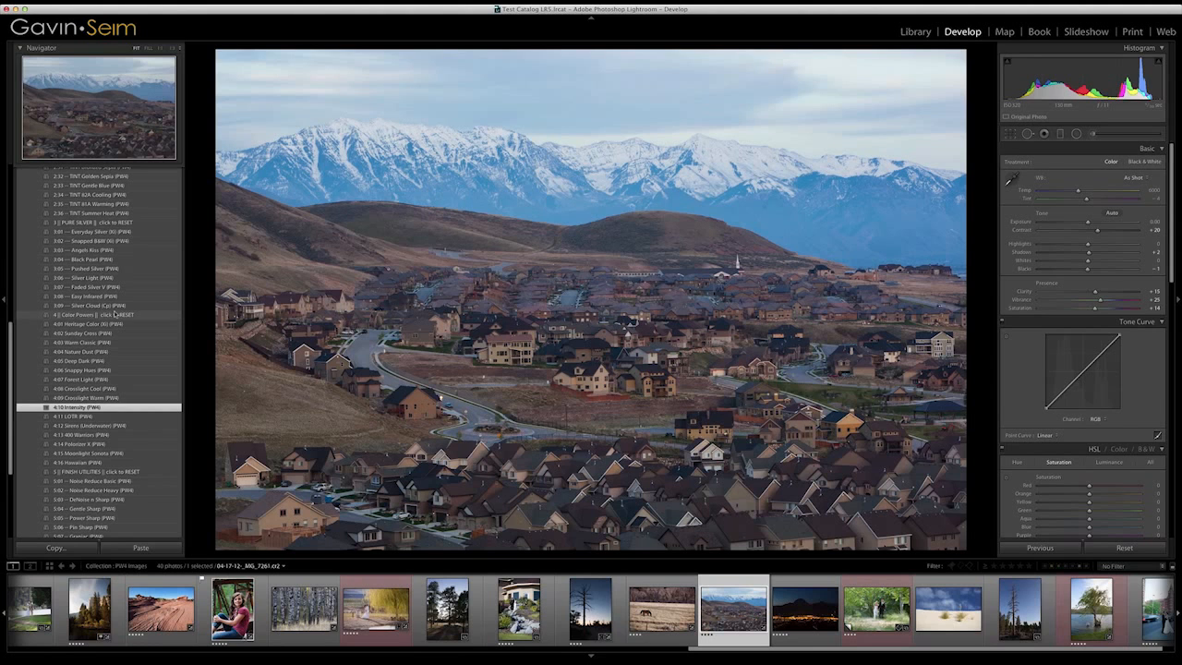
pyautogui.click(115, 315)
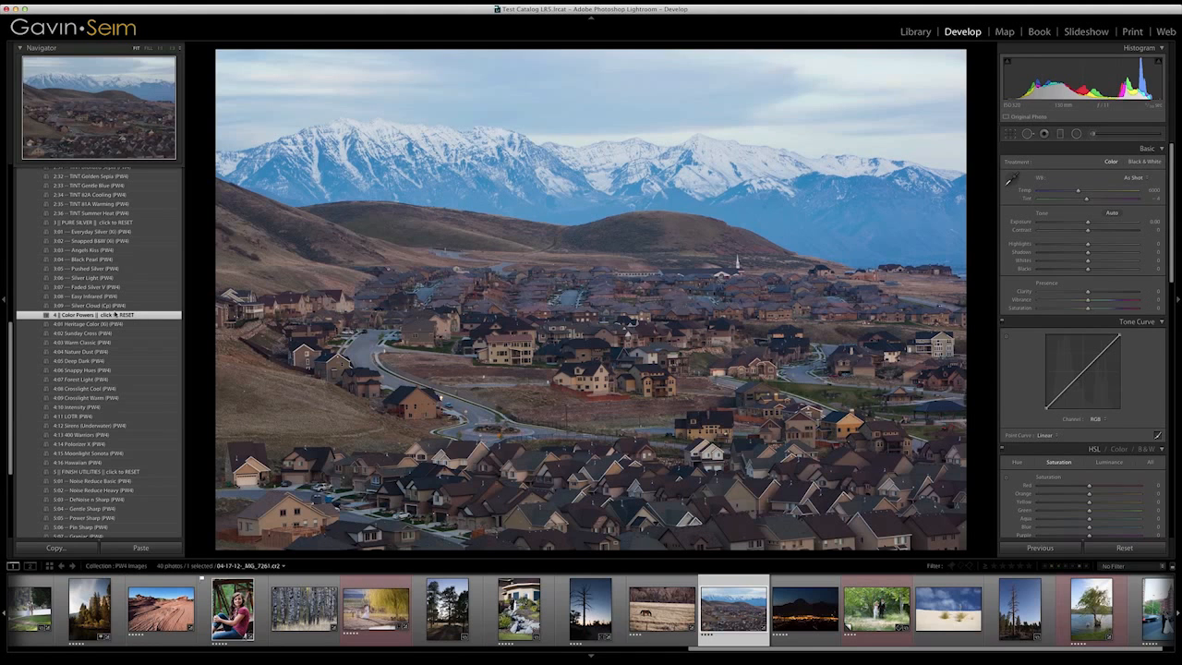
pyautogui.press('super+z')
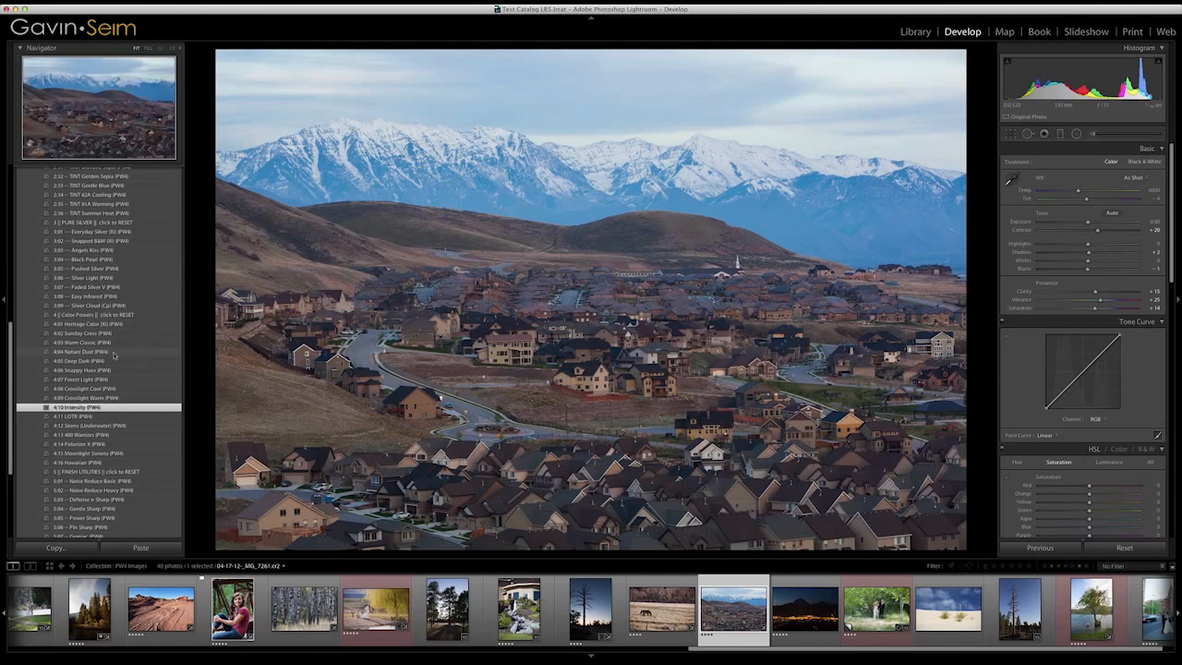
# - Try the 4:11 LOTR and 4:13 400 Warriors color presets on the town photo
pyautogui.scroll(5, 115, 332)
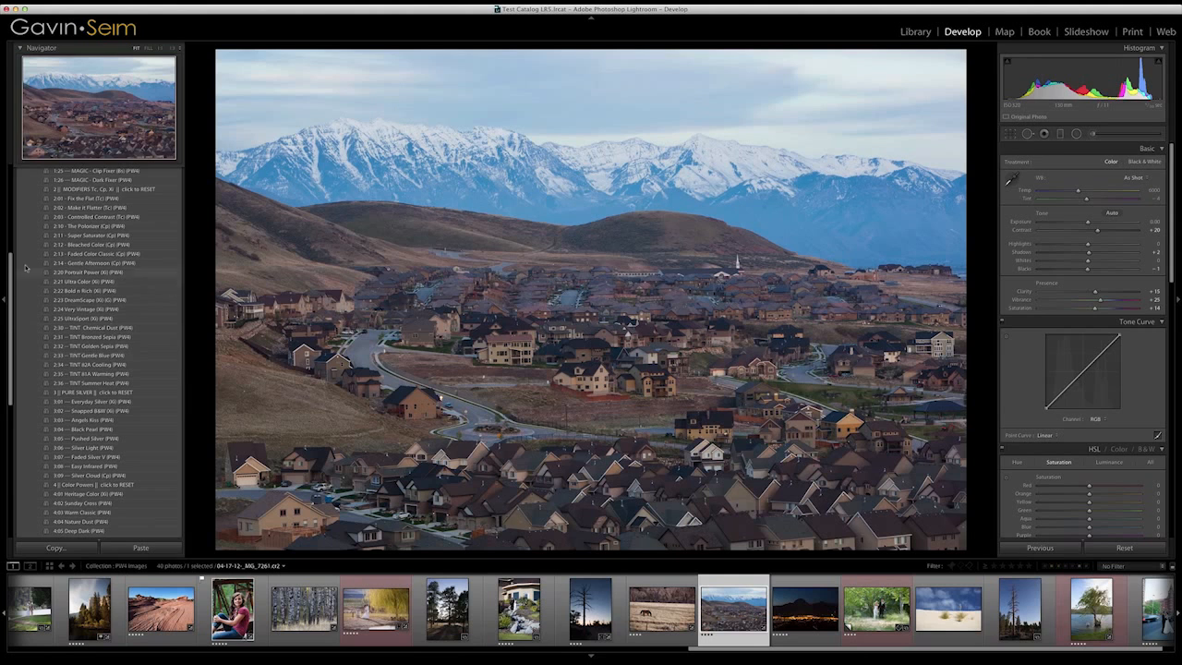
pyautogui.scroll(5, 91, 321)
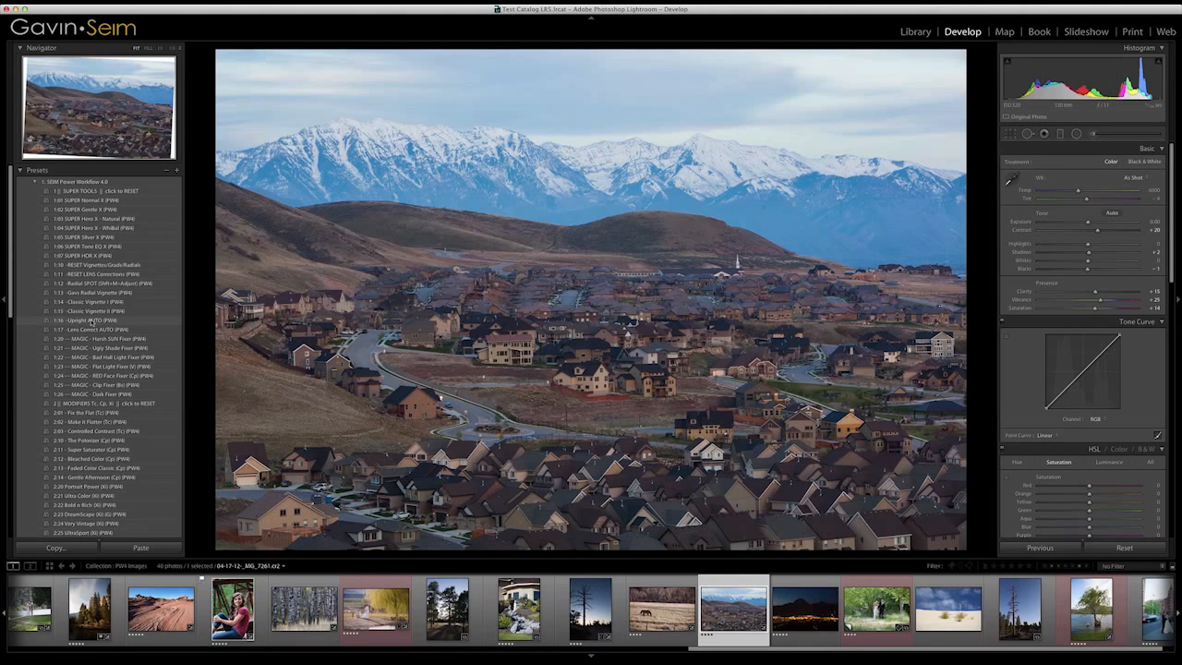
pyautogui.scroll(-1, 107, 408)
pyautogui.scroll(-10, 108, 407)
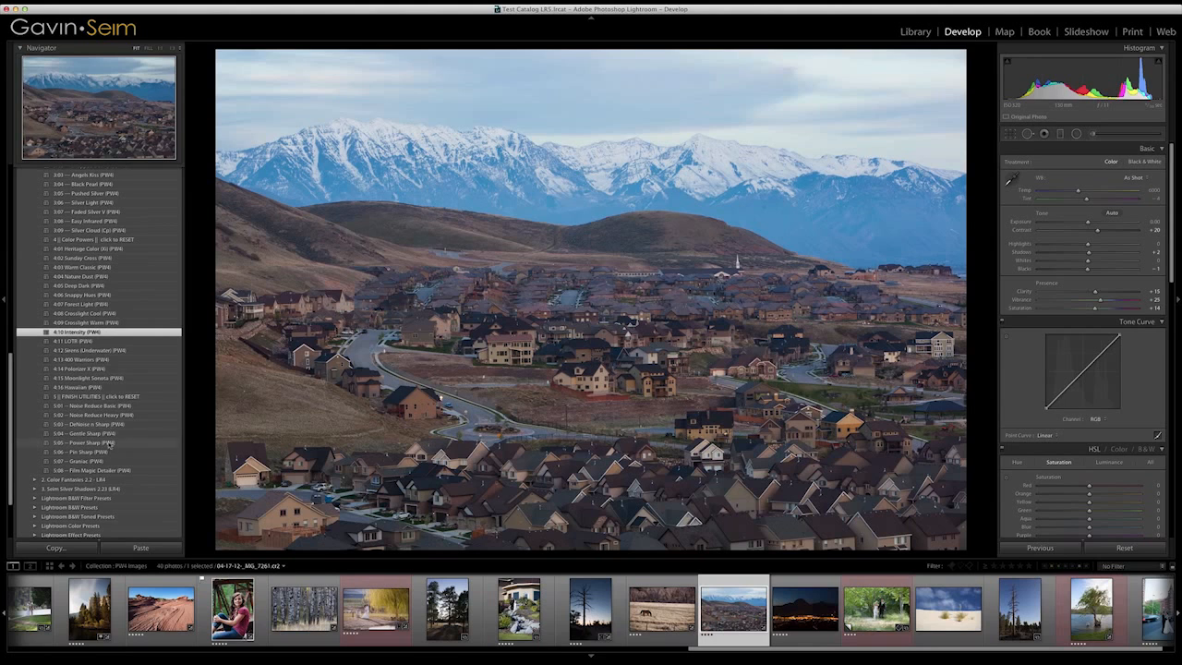
pyautogui.click(83, 342)
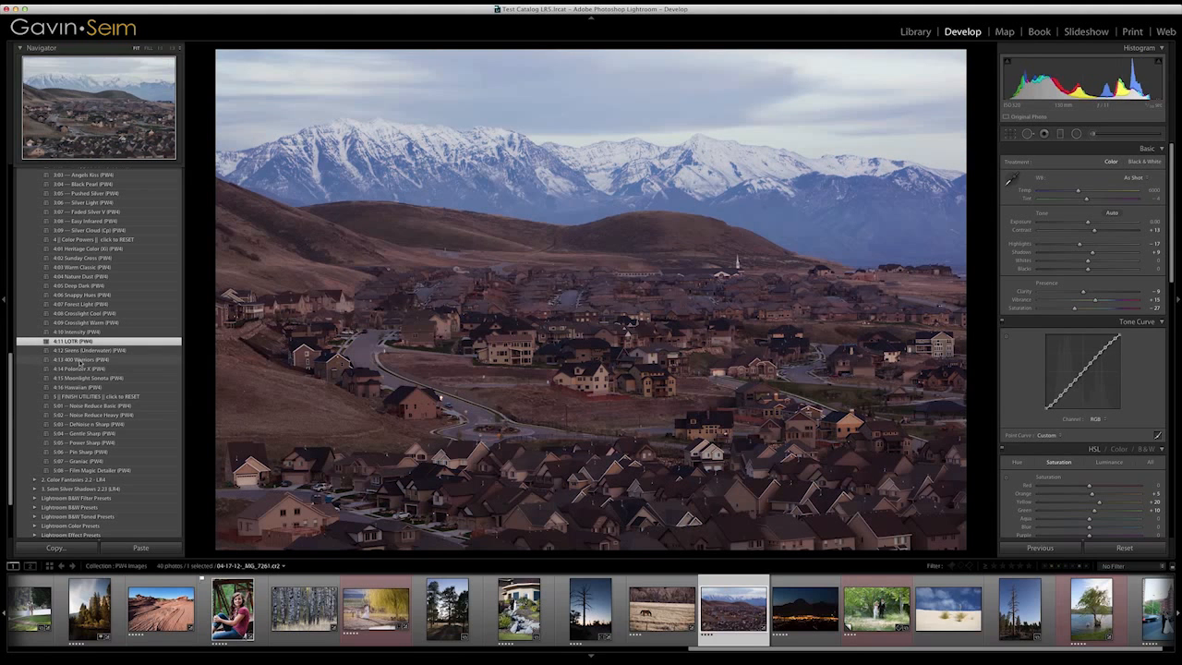
pyautogui.click(81, 360)
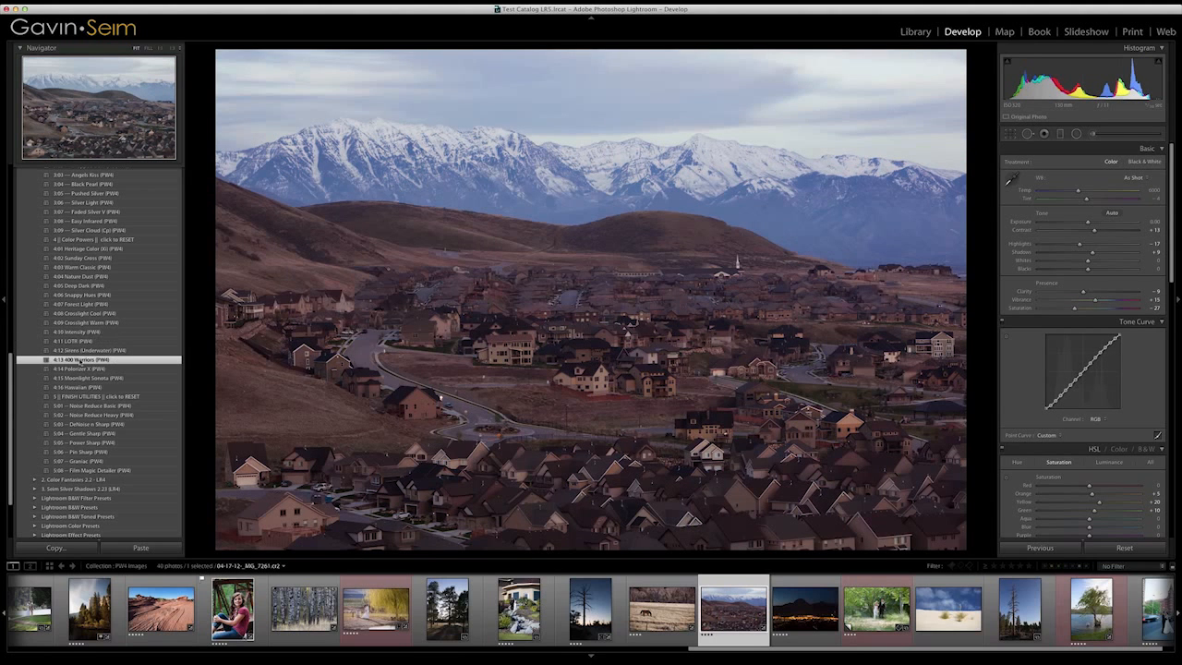
# - Try the 2:12 Bleached Color preset on the town photo and clear it with the MODIFIERS reset
pyautogui.scroll(10, 79, 362)
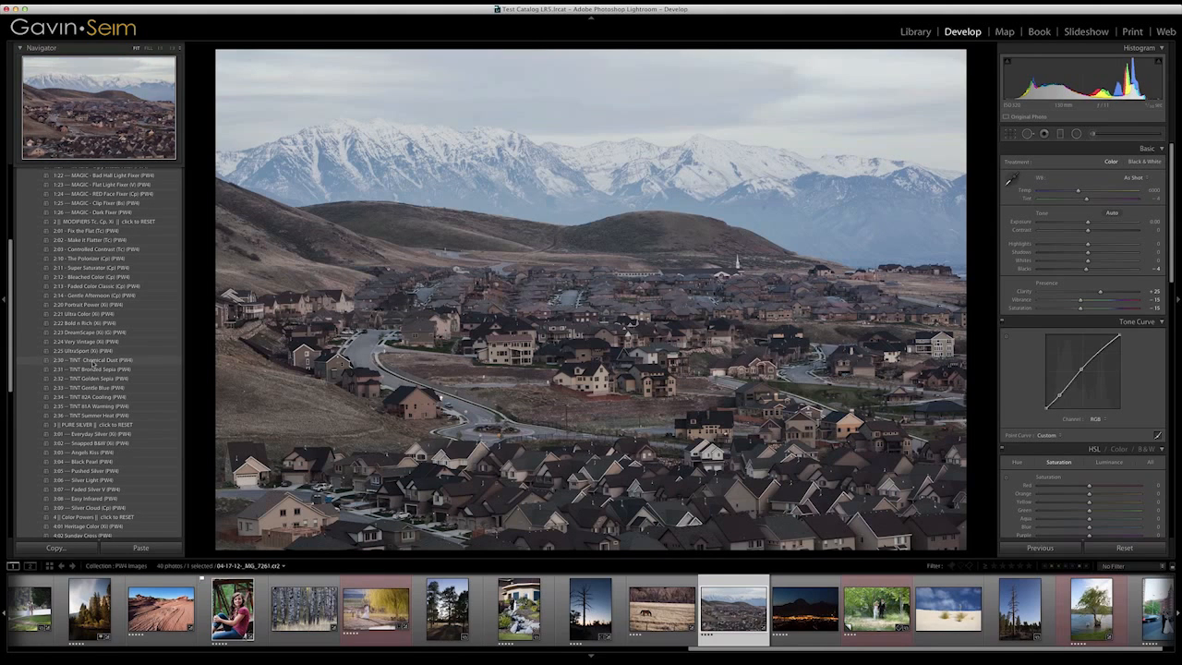
pyautogui.click(99, 277)
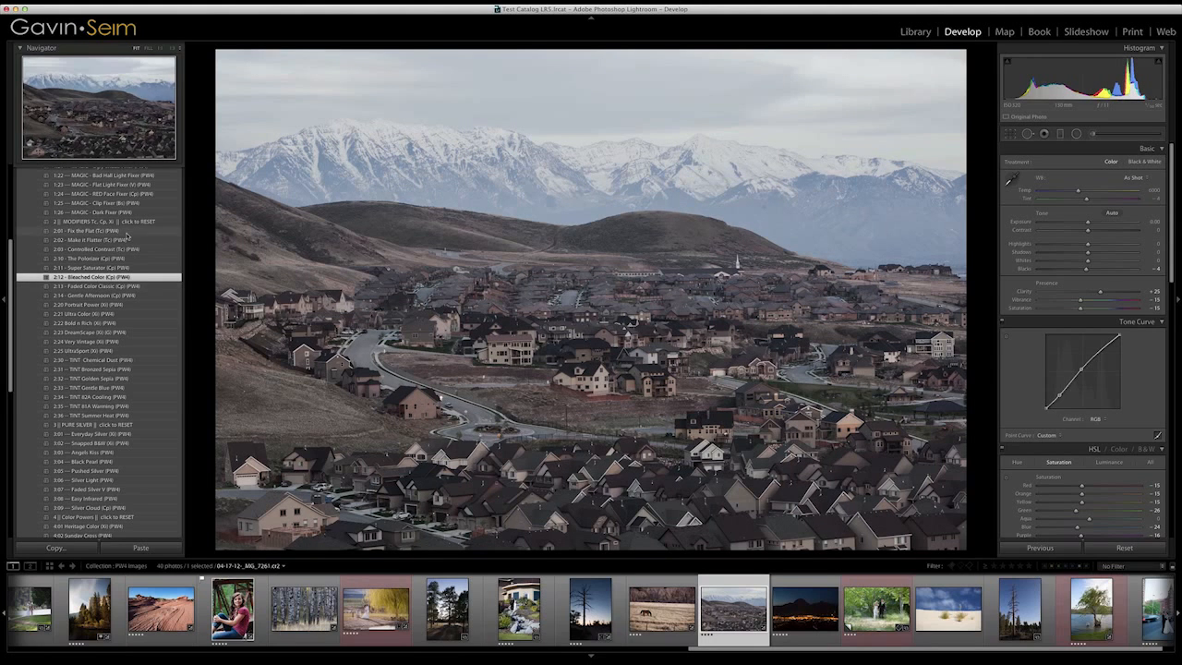
pyautogui.click(93, 222)
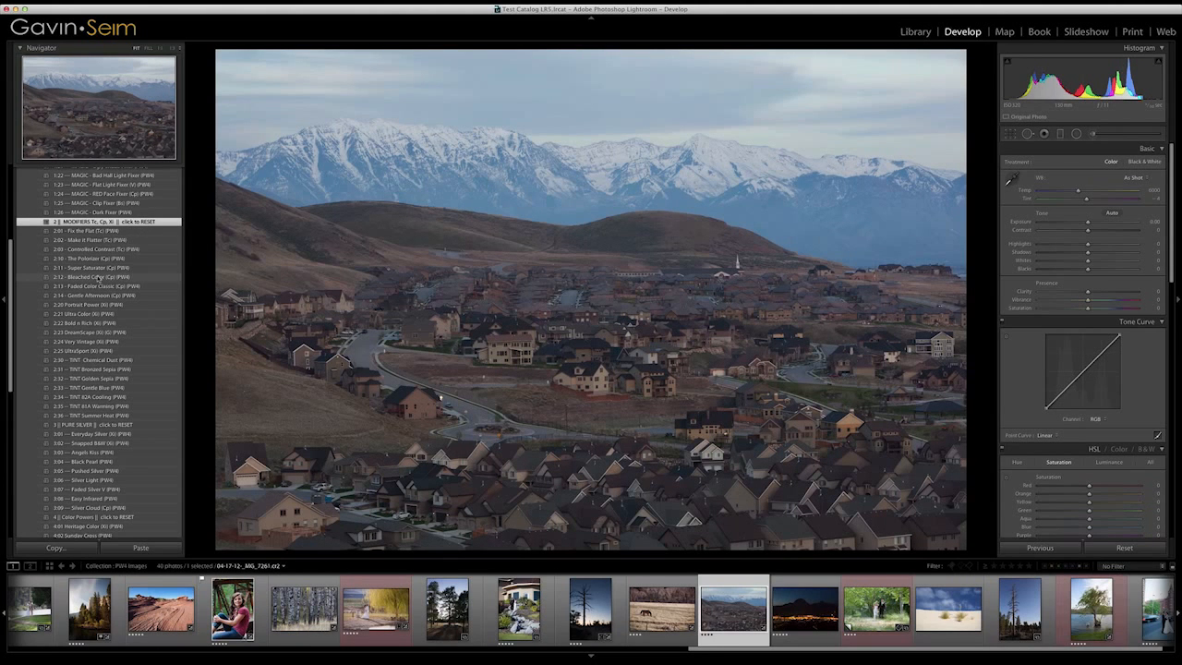
pyautogui.scroll(8, 110, 276)
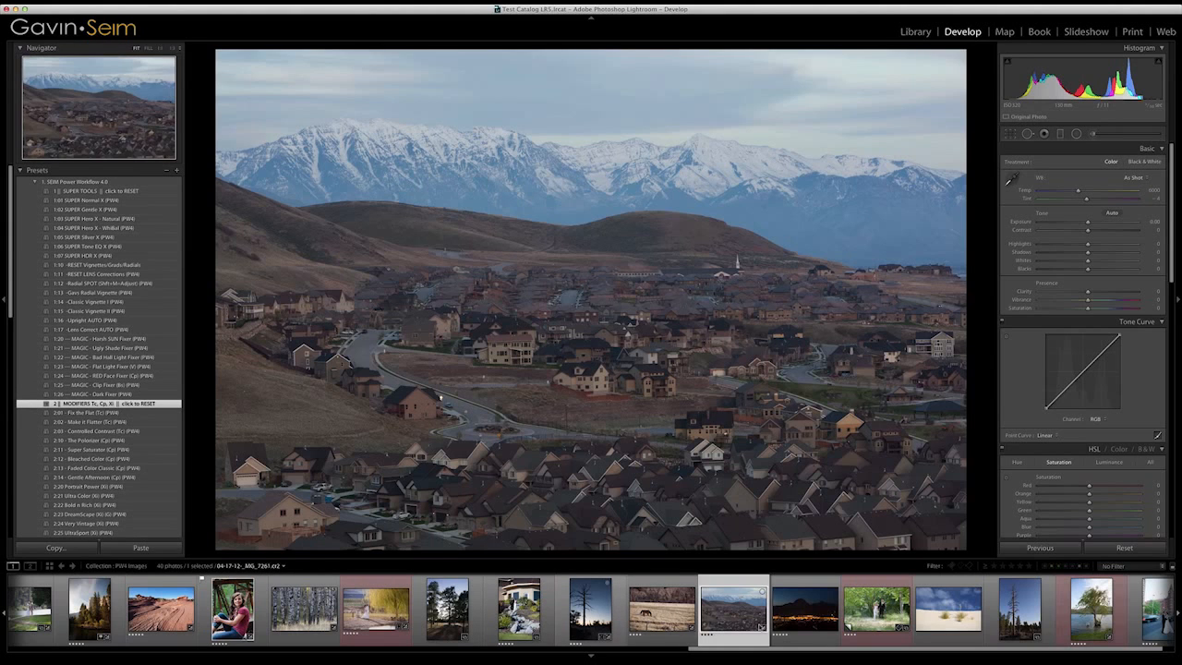
# - Crop the willow tree lake photo tighter around the tree and man, and apply the 1:21 MAGIC - Ugly Shade Fixer preset
pyautogui.click(1092, 609)
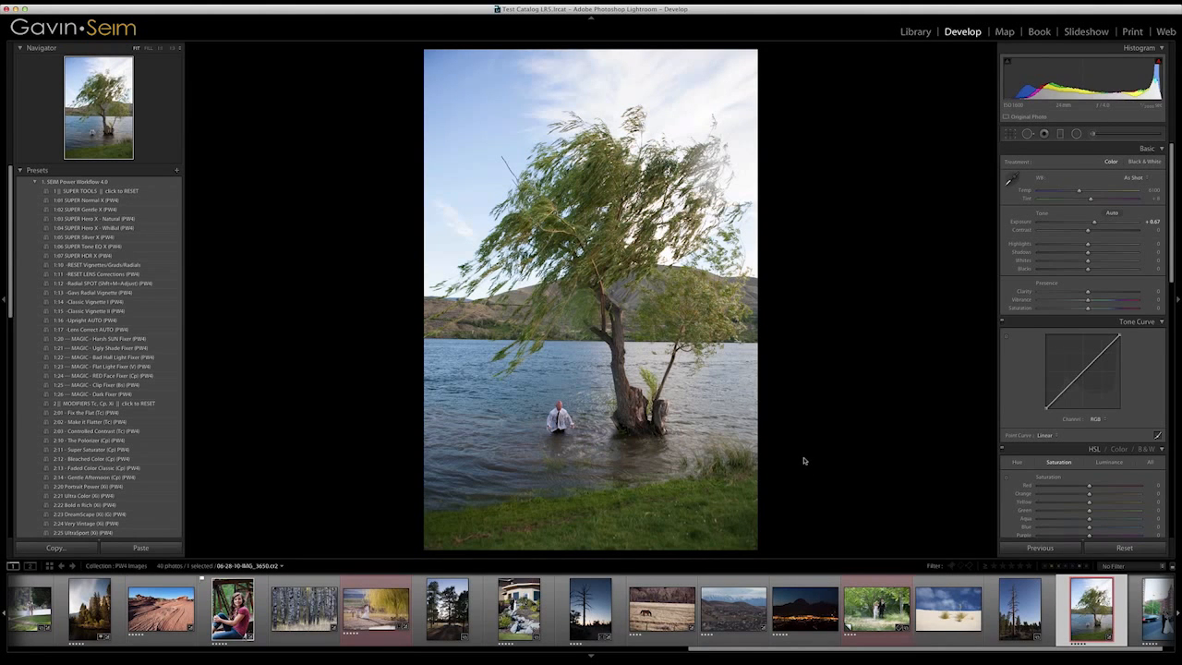
pyautogui.press('r')
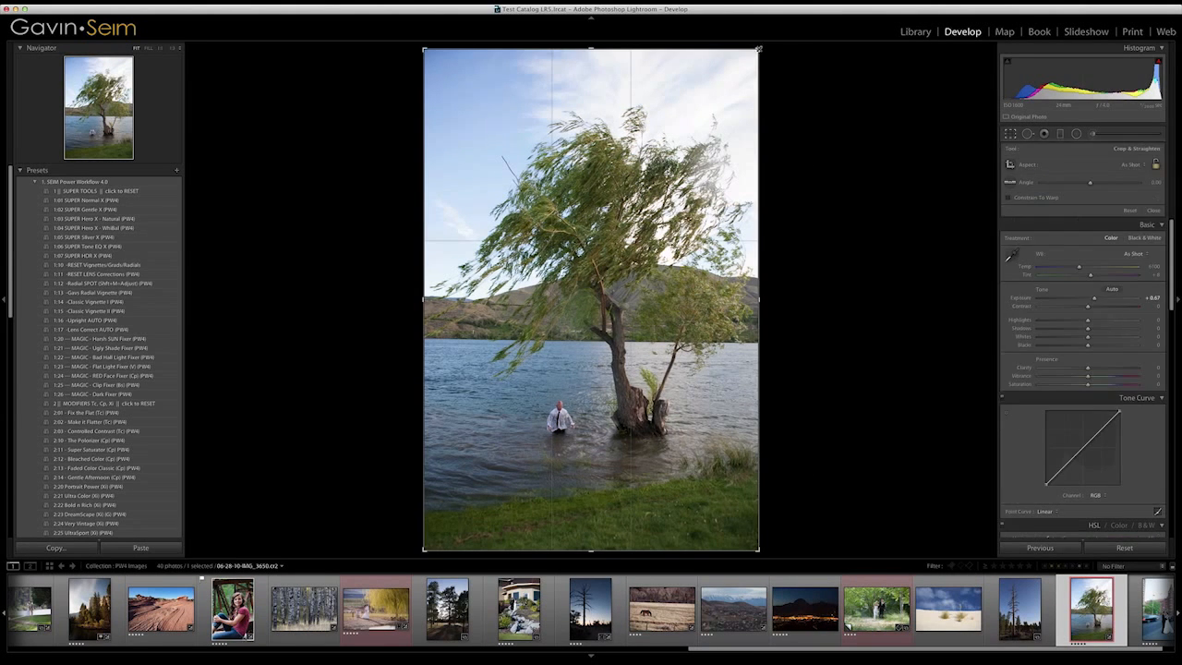
pyautogui.moveTo(758, 50); pyautogui.dragTo(749, 75)
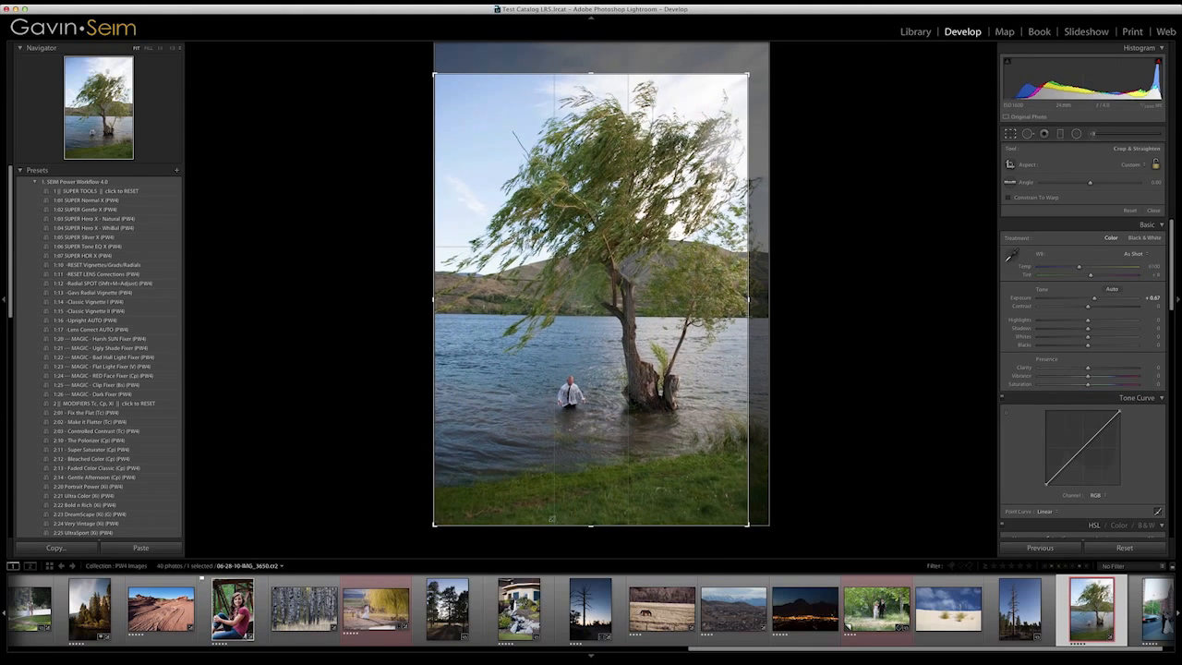
pyautogui.moveTo(599, 528); pyautogui.dragTo(599, 492)
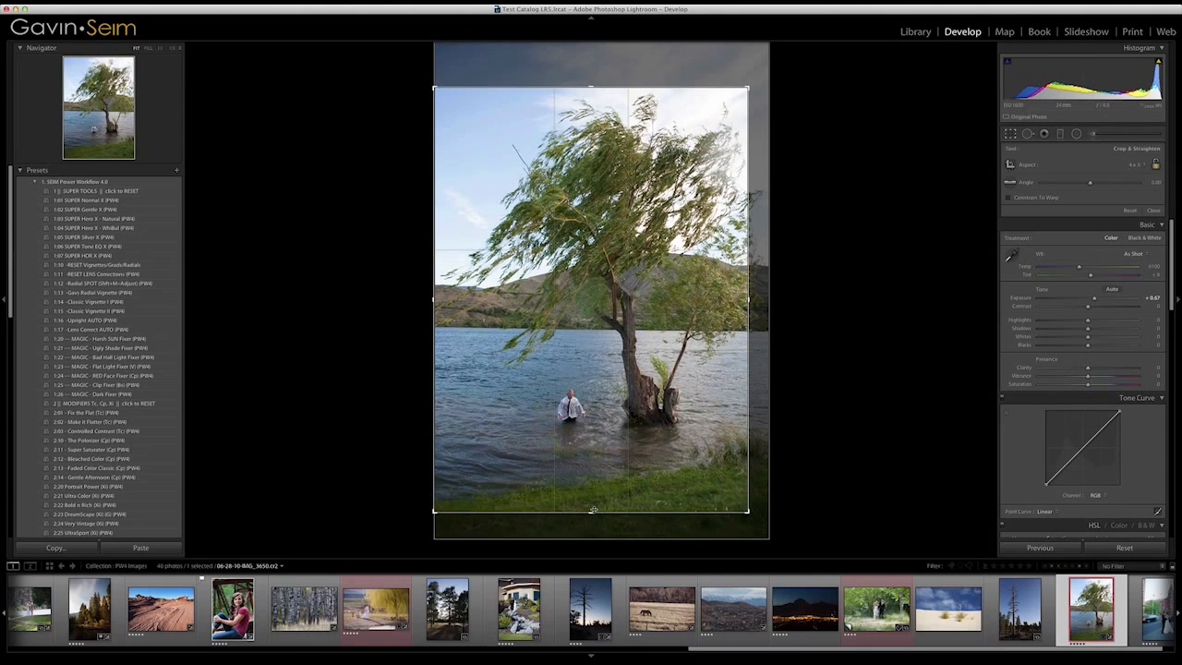
pyautogui.press('r')
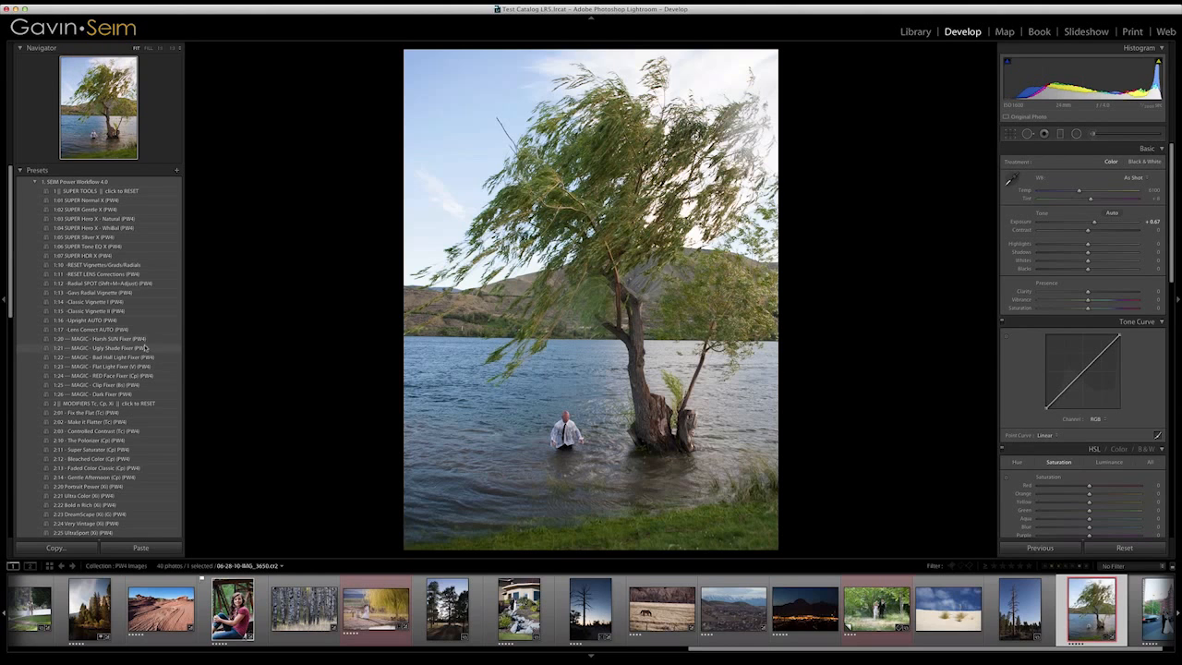
pyautogui.click(144, 348)
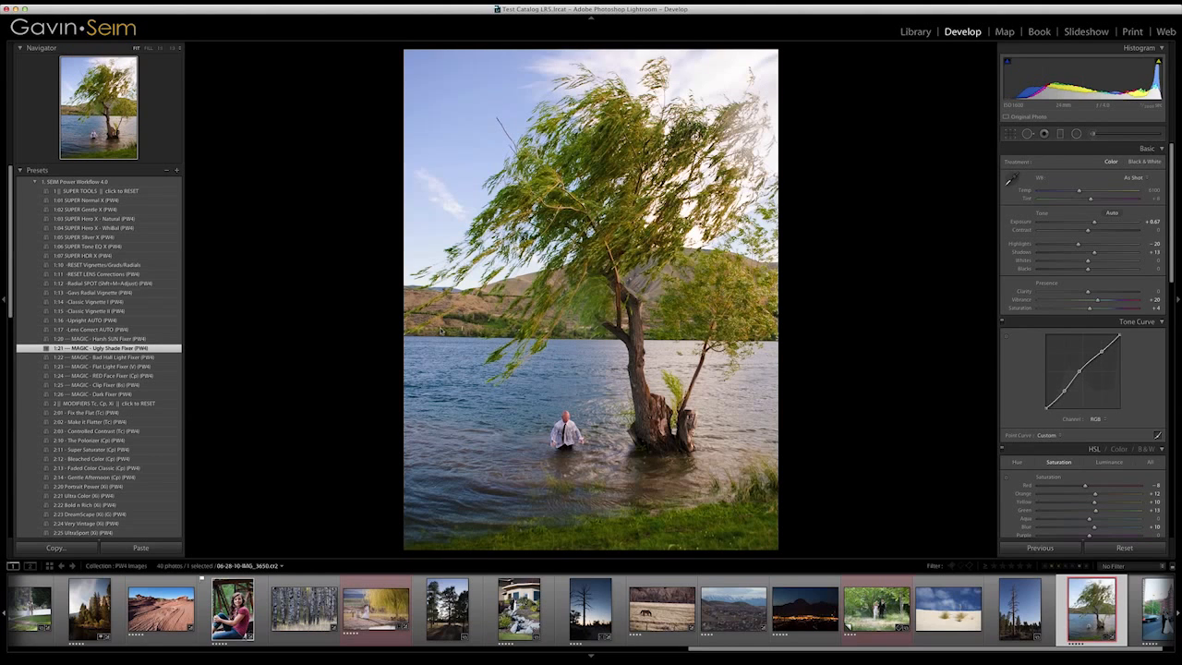
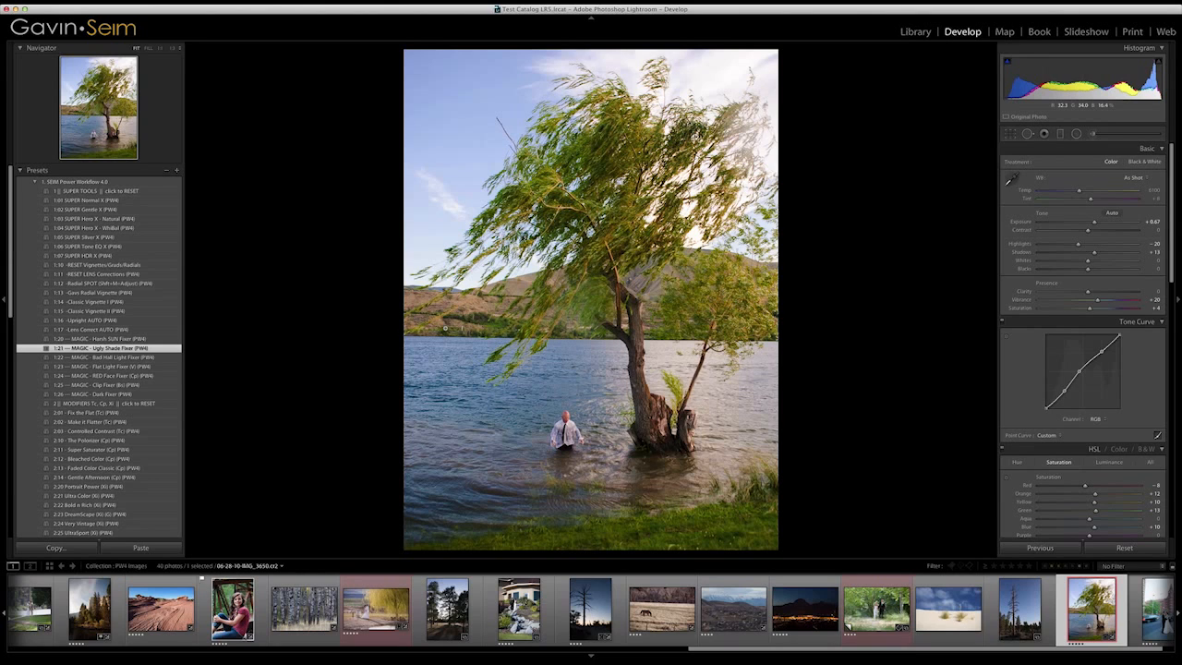
# - Try the 1:13 Gavs Radial Vignette preset on the willow tree photo and undo it
pyautogui.scroll(-2, 143, 507)
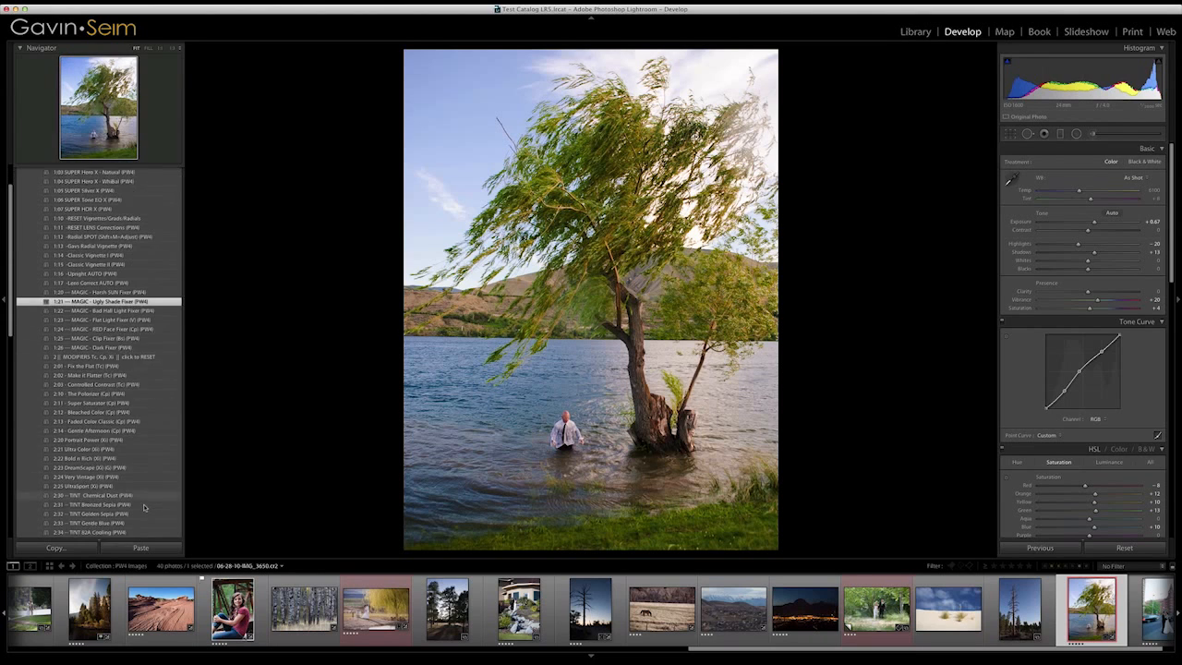
pyautogui.scroll(-2, 143, 507)
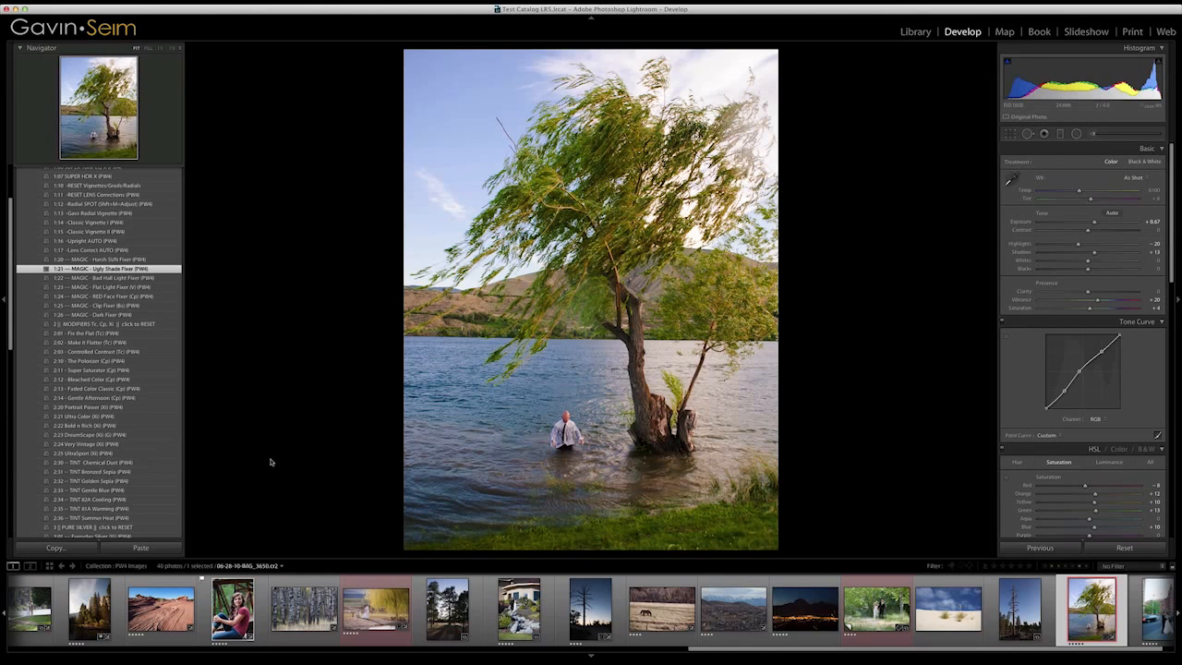
pyautogui.scroll(3, 99, 257)
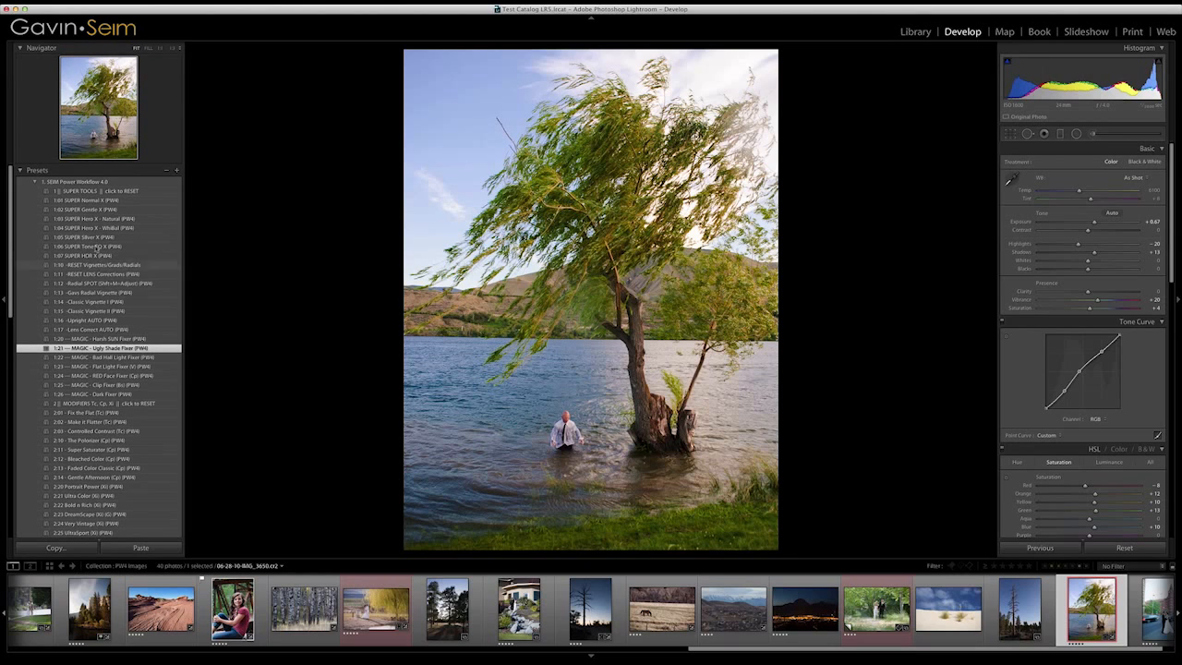
pyautogui.click(102, 291)
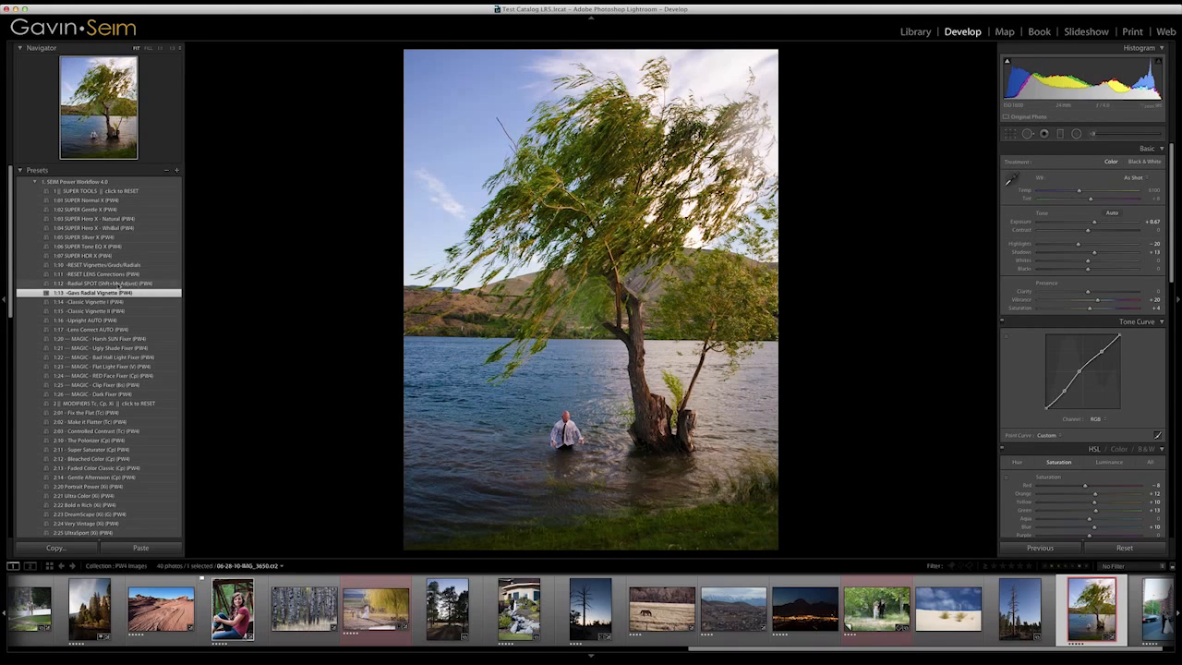
pyautogui.hotkey('ctrl', 'z')
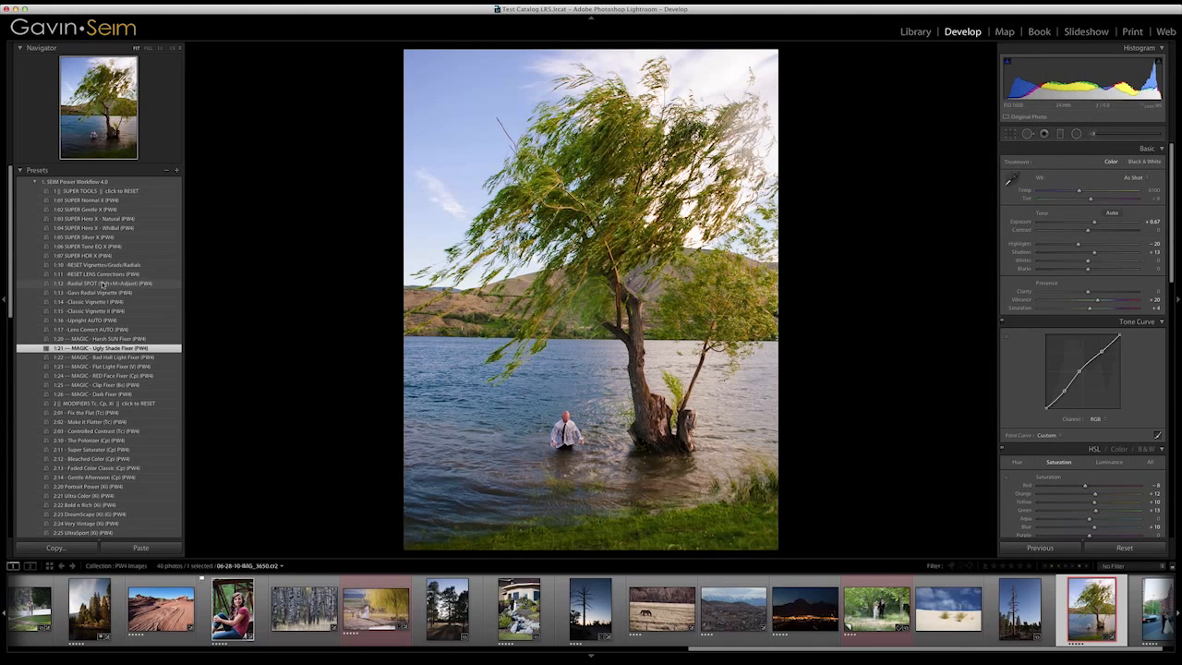
# - Apply the 1:12 Radial SPOT preset to the willow tree photo and move its radial filter down beside the man in the water
pyautogui.click(103, 284)
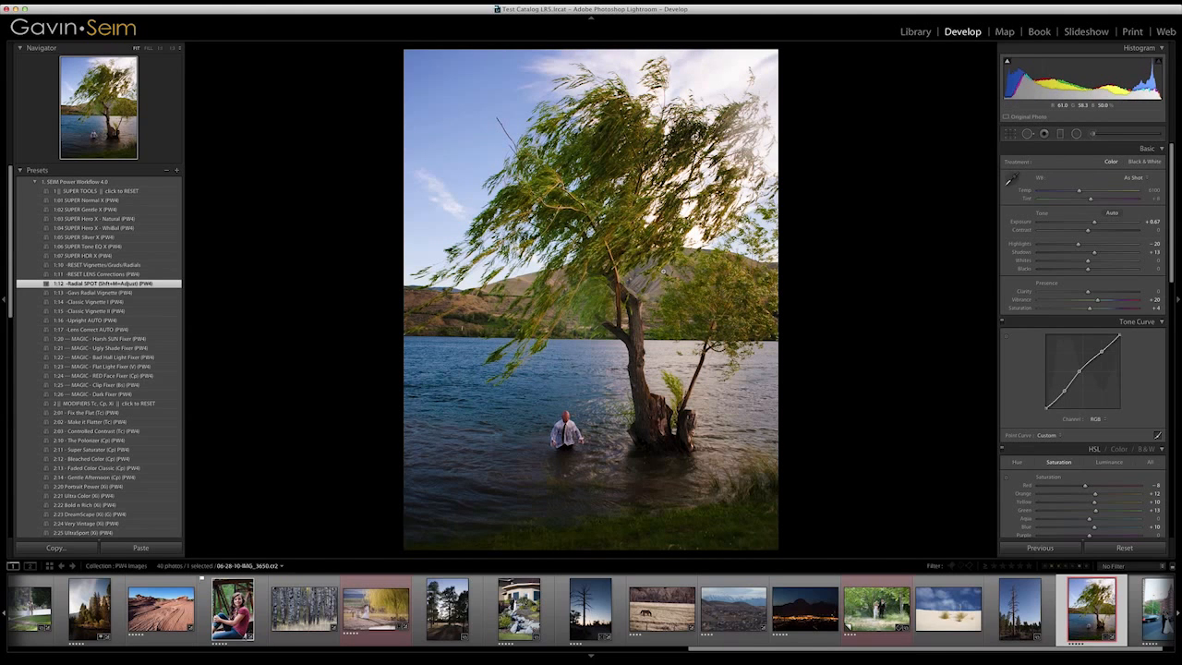
pyautogui.hotkey('shift', 'm')
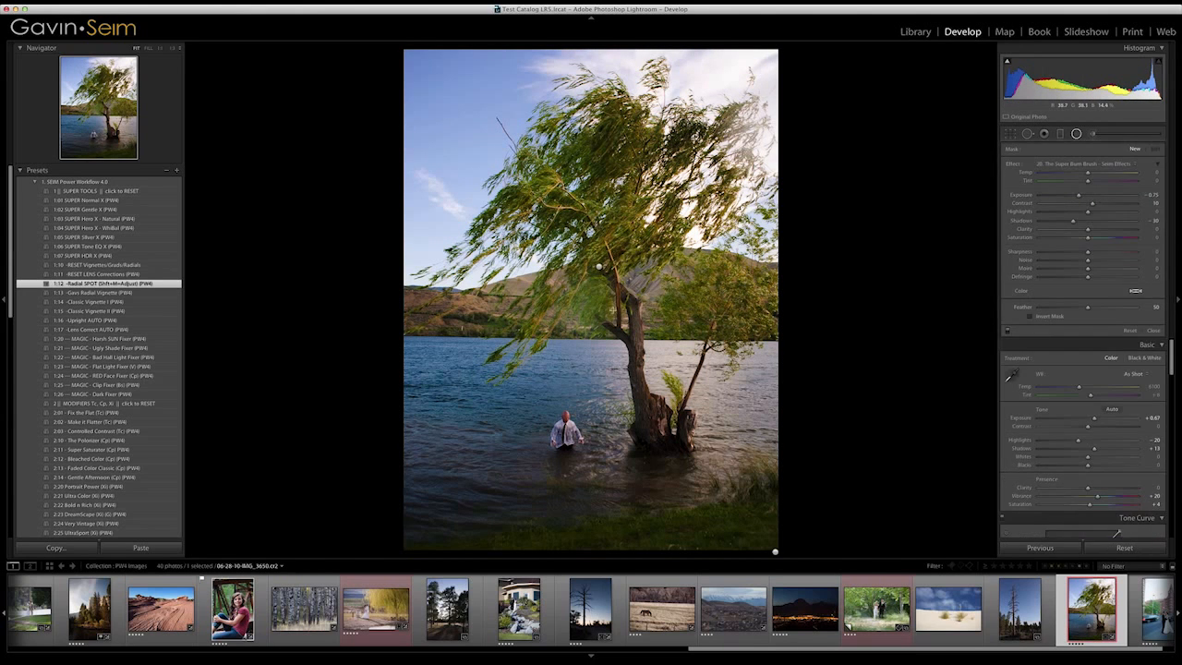
pyautogui.click(600, 268)
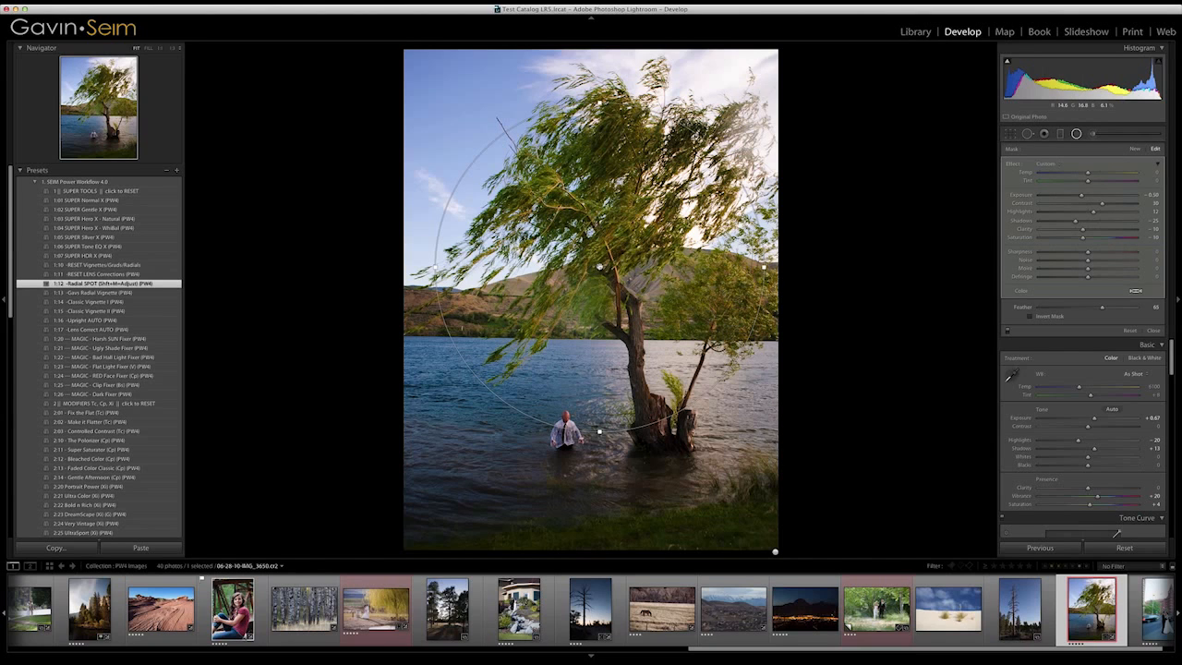
pyautogui.moveTo(600, 268); pyautogui.dragTo(586, 401)
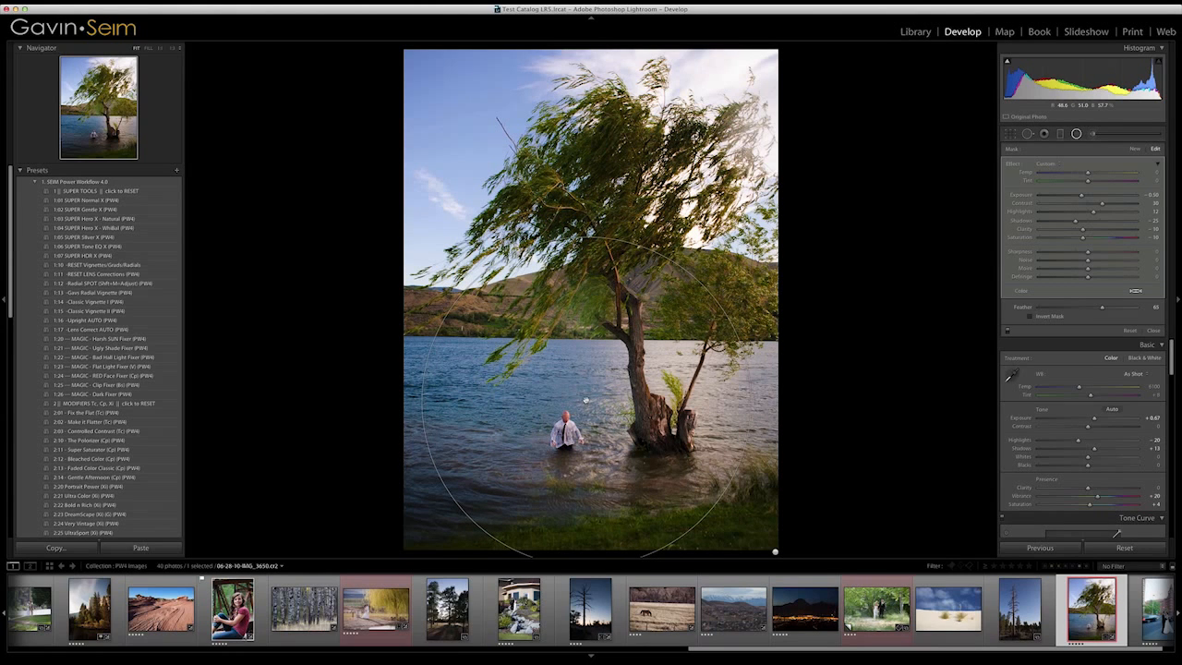
pyautogui.hotkey('shift', 'm')
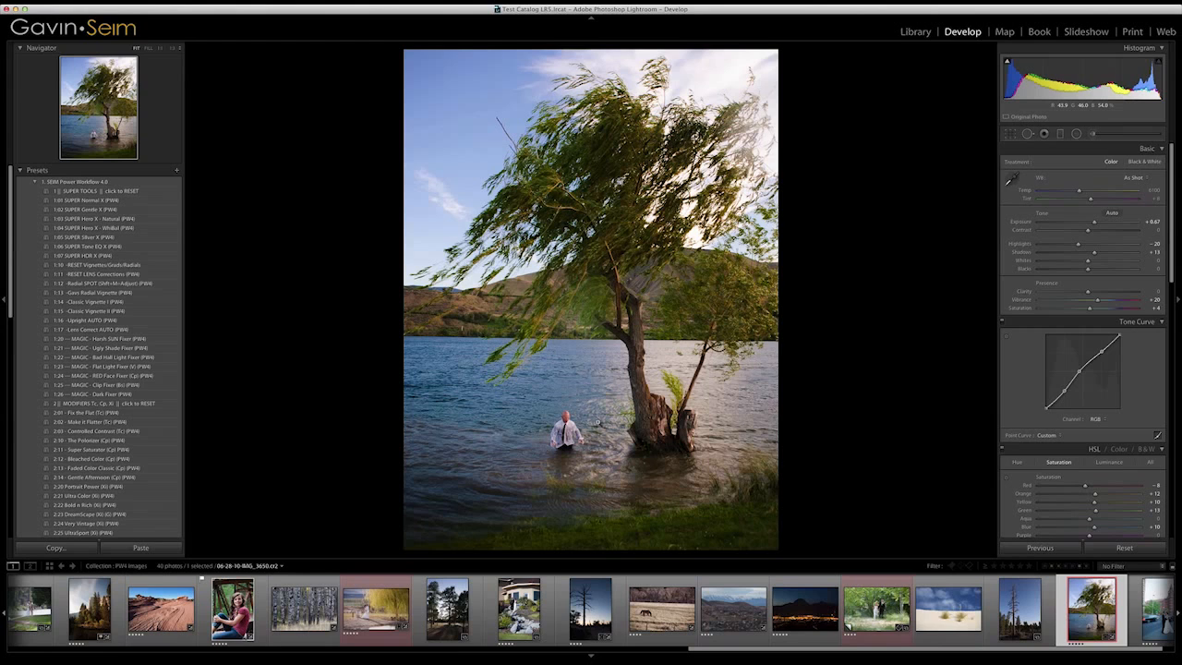
# - Try the SUPER TOOLS reset on the willow tree photo and undo it
pyautogui.click(105, 191)
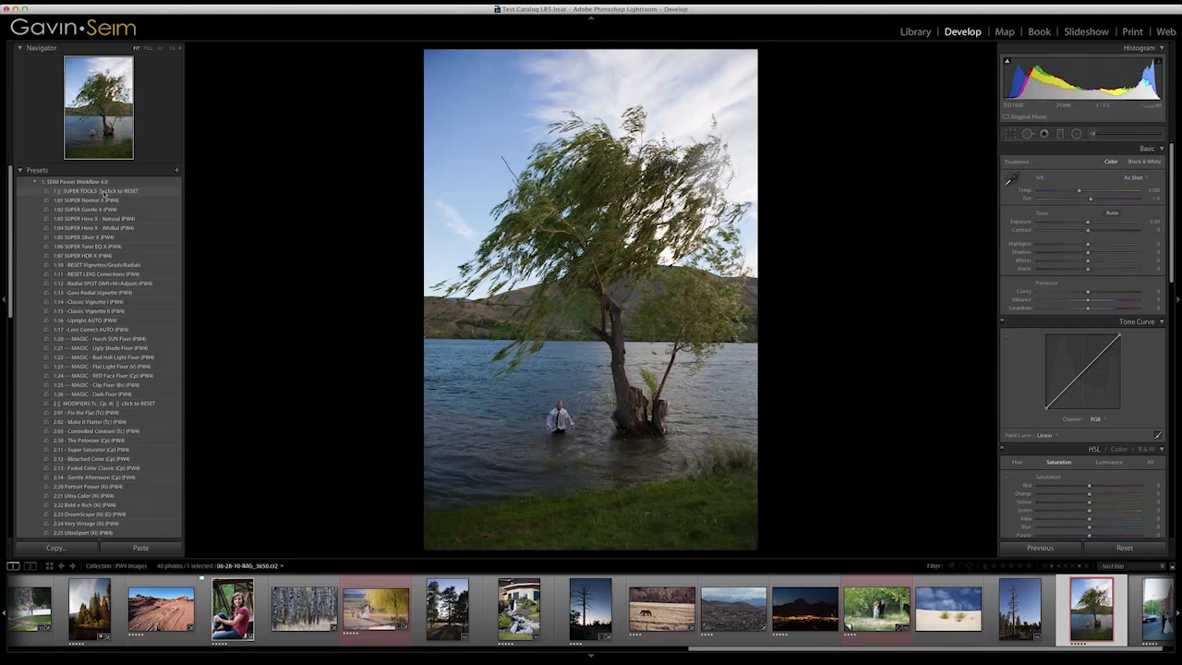
pyautogui.press('super+z')
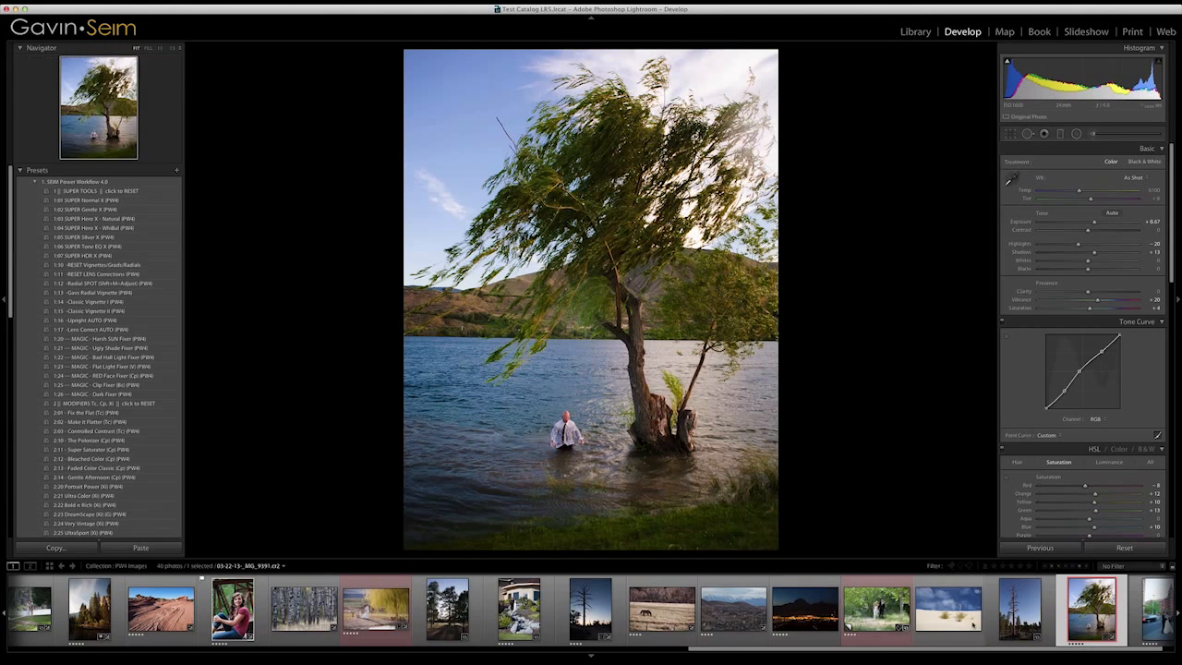
# - Apply 1:01 SUPER Normal X to the photo of the cliff behind riverside pines and set its exposure to +0.45
pyautogui.moveTo(885, 652); pyautogui.dragTo(719, 652)
pyautogui.click(502, 610)
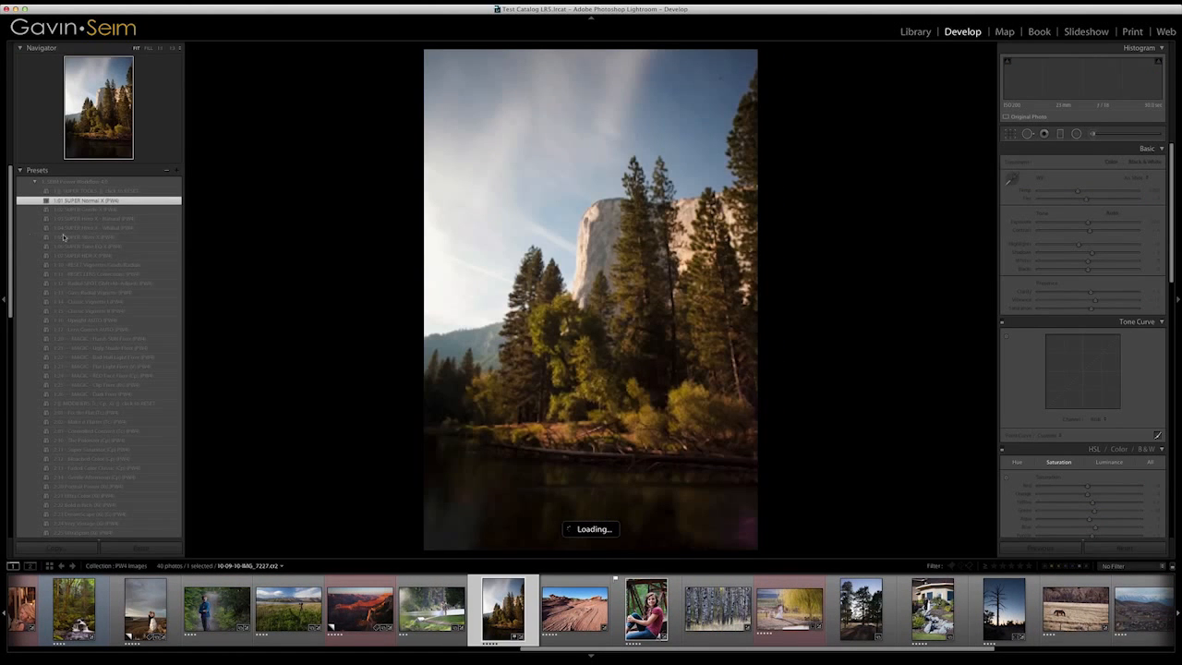
pyautogui.moveTo(1088, 223); pyautogui.dragTo(1092, 224)
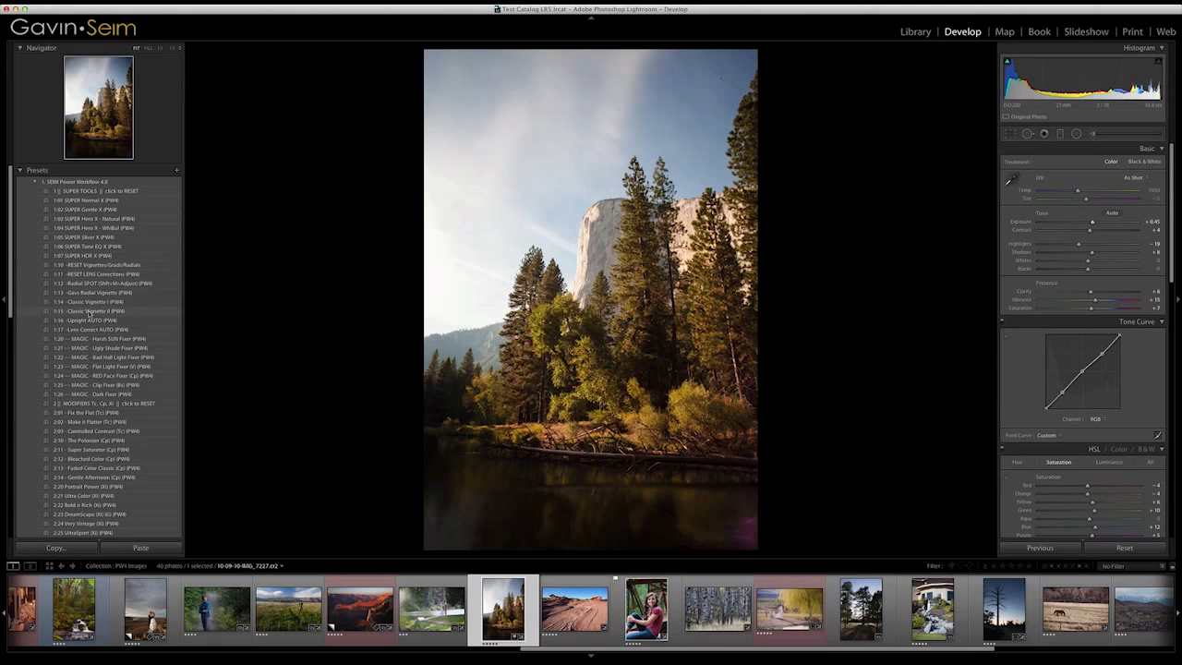
# - Apply the 1:06 SUPER Tone EQ X and 2:10 The Polarizer presets to the cliff and pines photo
pyautogui.click(111, 248)
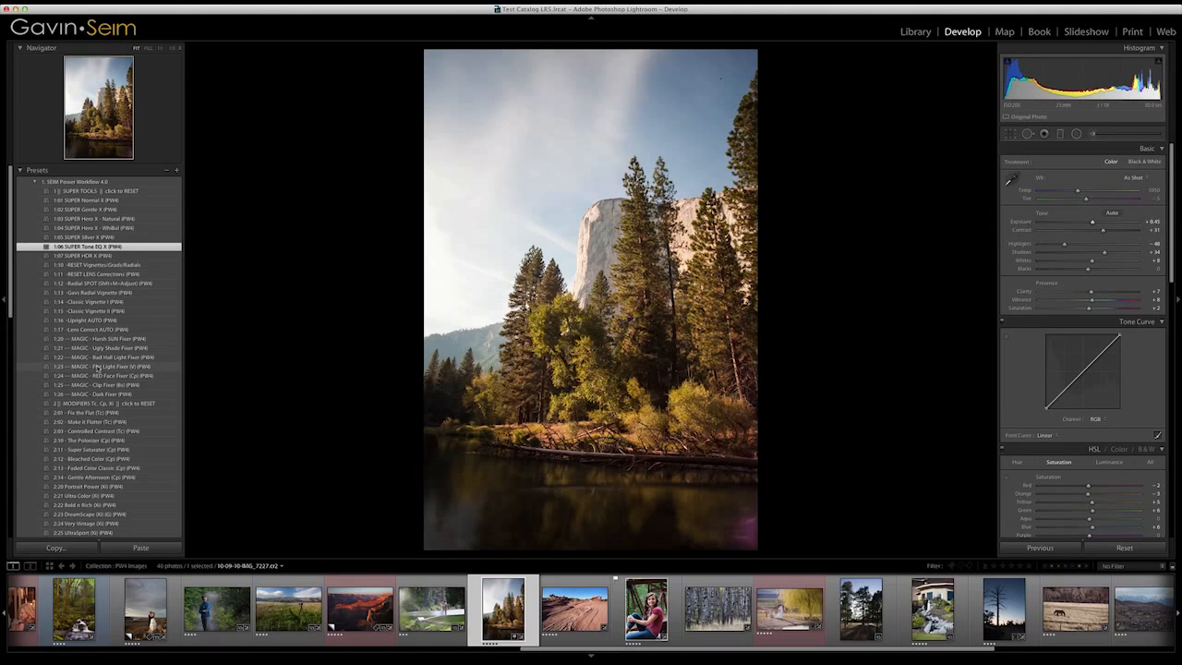
pyautogui.scroll(-4, 102, 388)
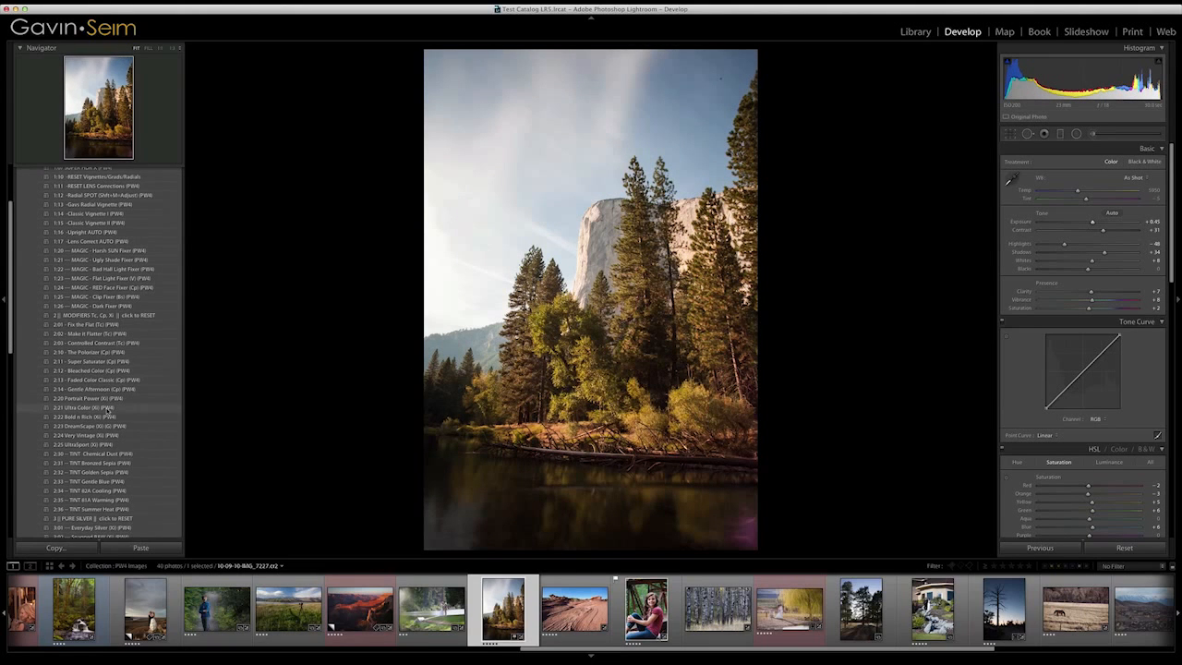
pyautogui.click(97, 352)
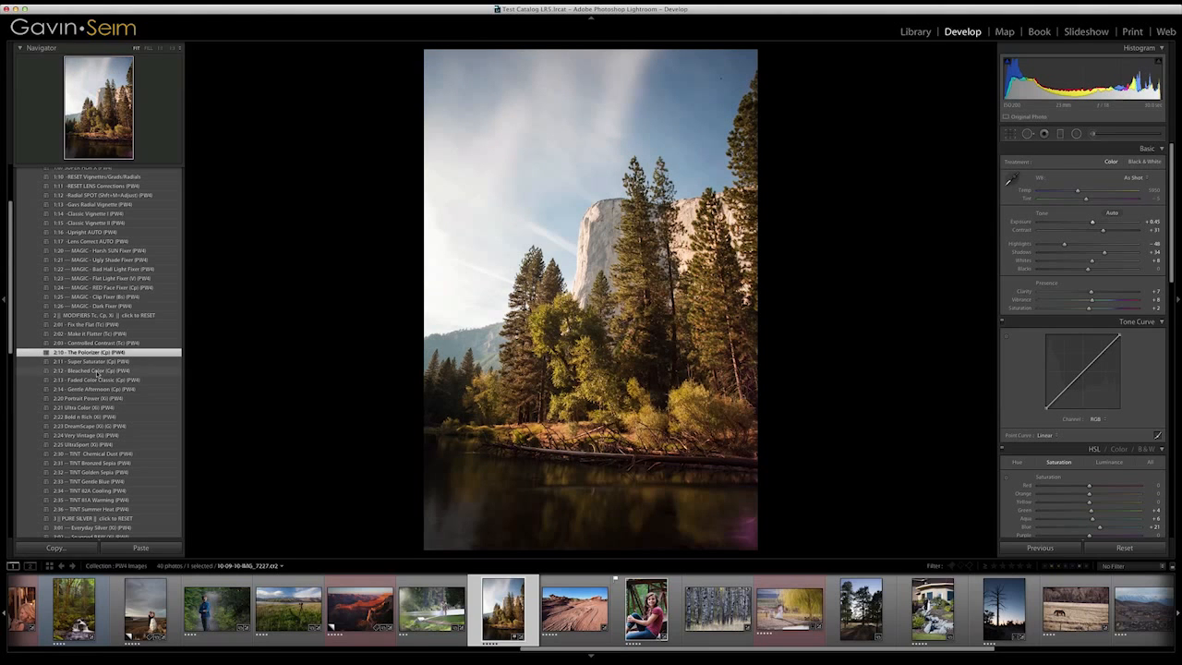
# - Try the 2:23 DreamScape and 2:25 UltraSport presets on the cliff and pines photo, undoing each one
pyautogui.scroll(-3, 96, 373)
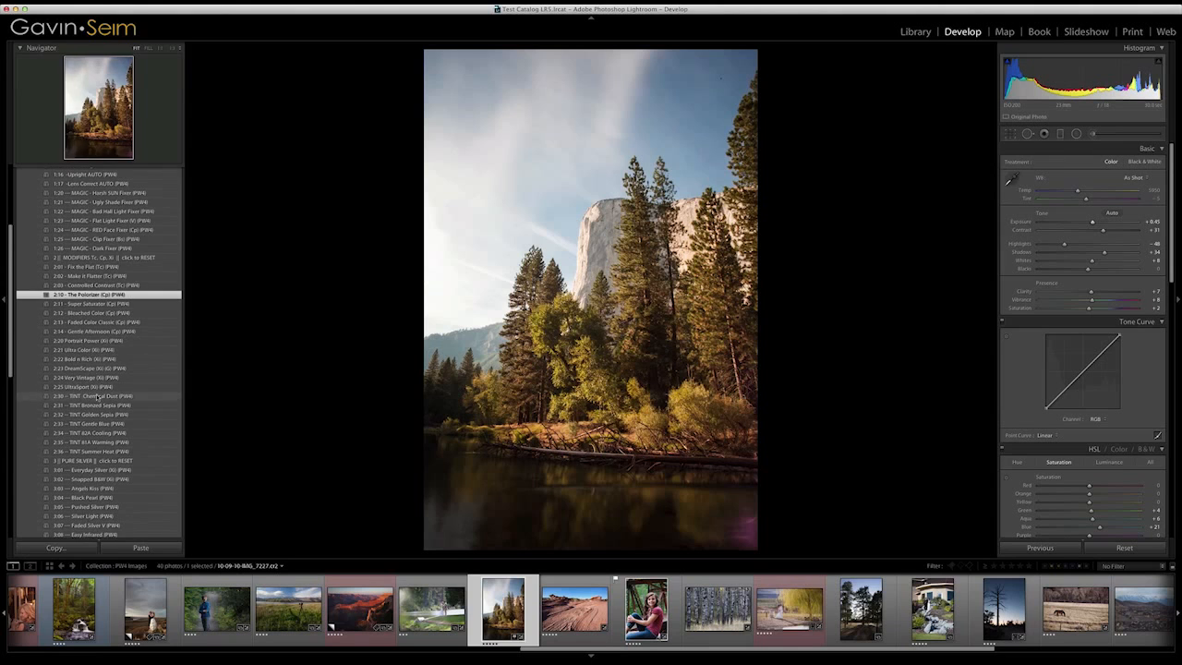
pyautogui.click(91, 369)
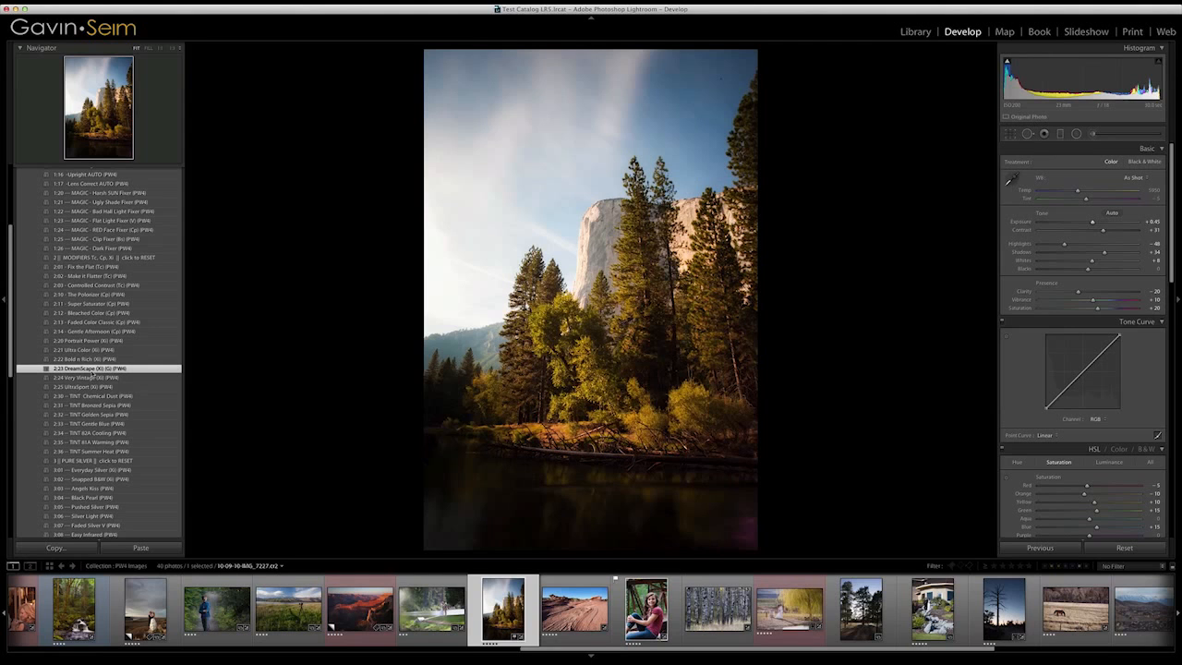
pyautogui.press('super+z')
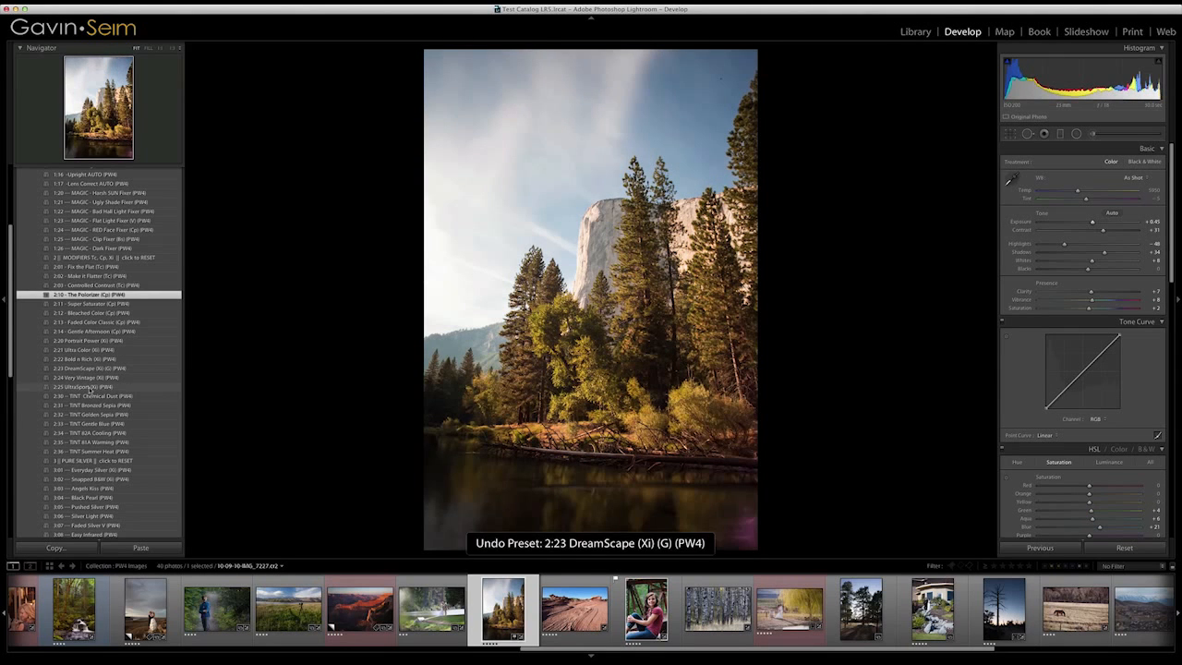
pyautogui.click(90, 387)
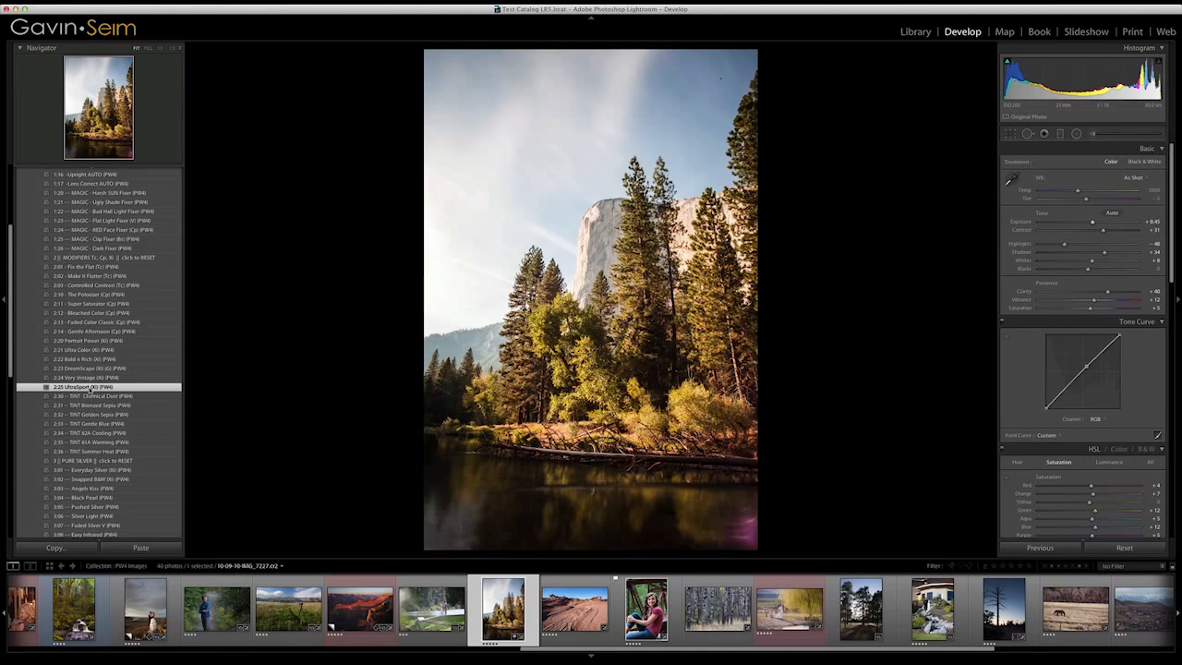
pyautogui.press('super+z')
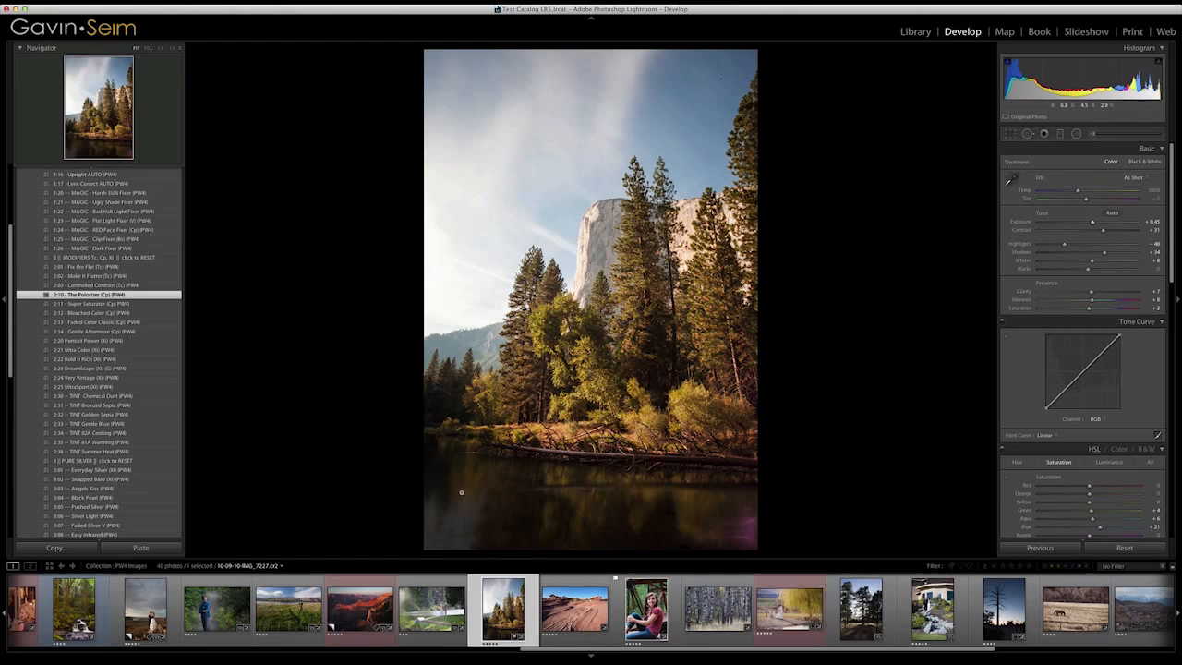
# - Apply the 1:06 SUPER Tone EQ X preset to the red canyon sunset photo
pyautogui.click(359, 608)
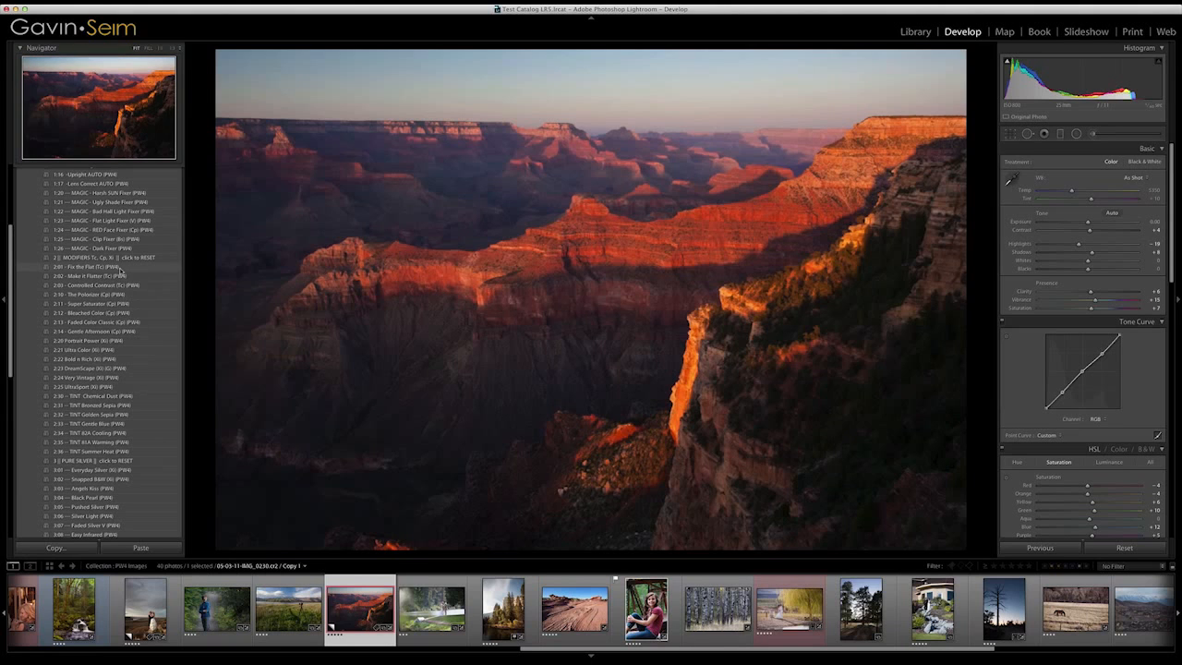
pyautogui.scroll(2, 115, 296)
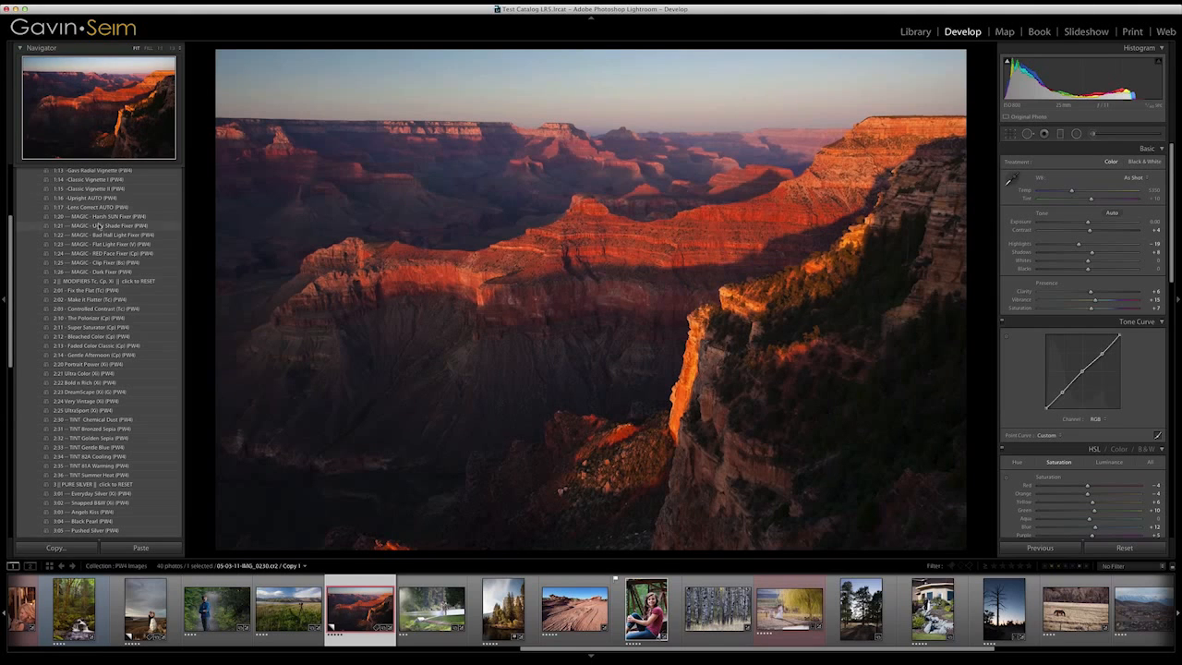
pyautogui.scroll(3, 102, 231)
pyautogui.scroll(3, 102, 233)
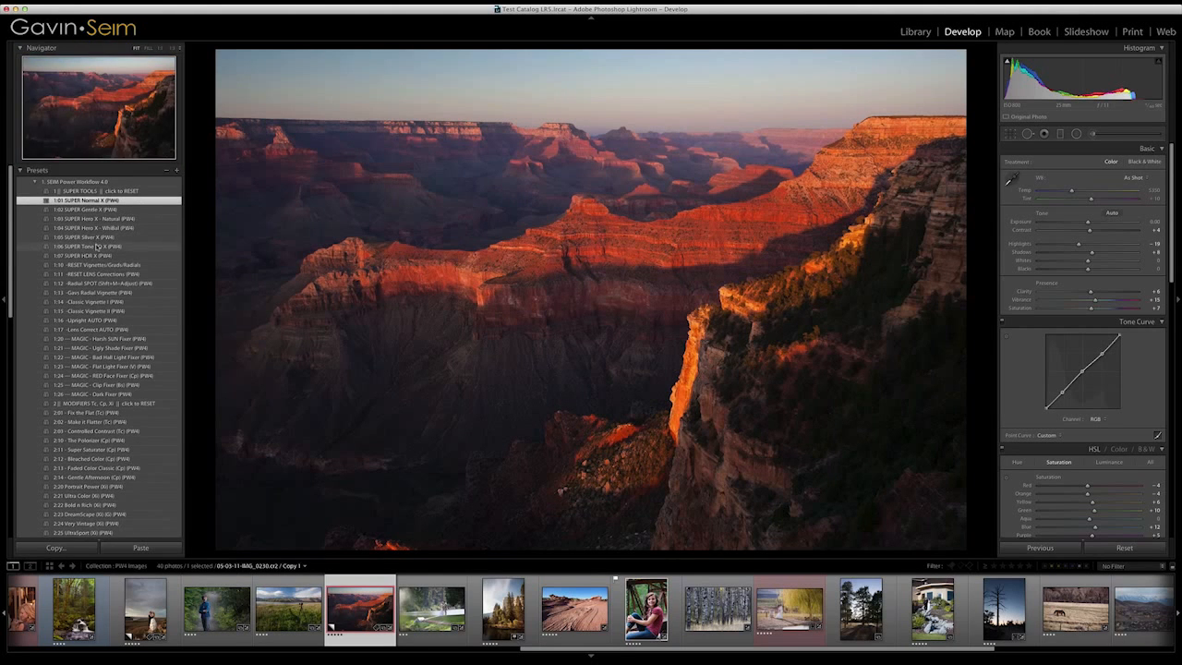
pyautogui.click(97, 246)
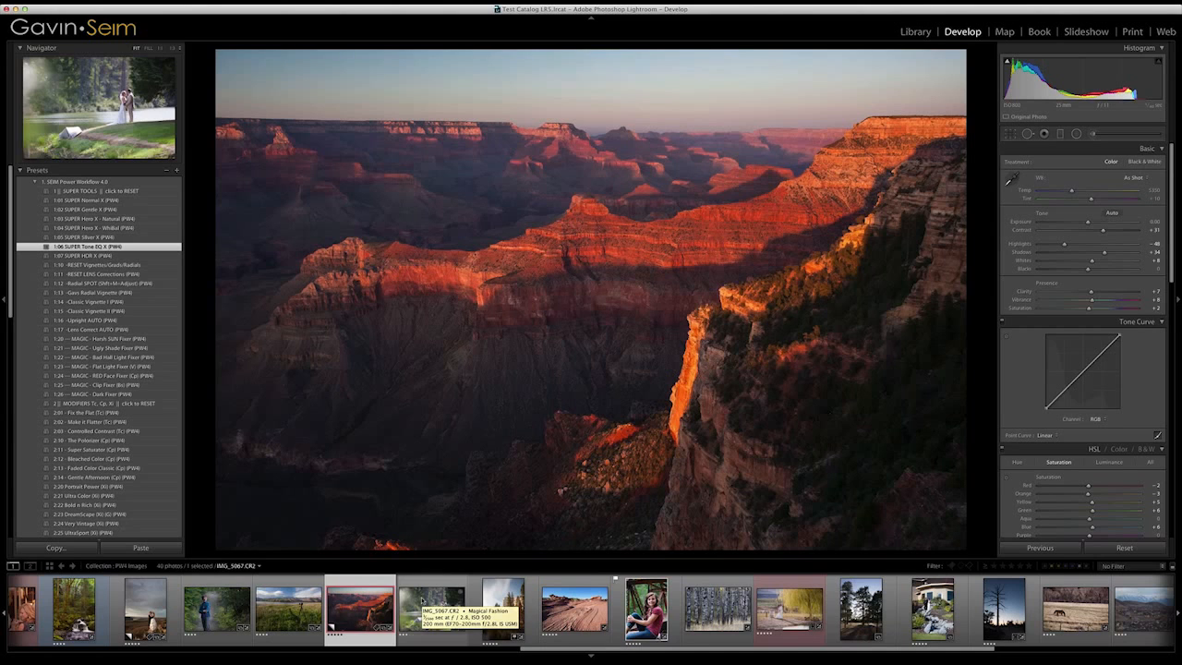
# - Return to the Library grid, deselect all photos and show the beginning of the PW4 Images collection
pyautogui.press('g')
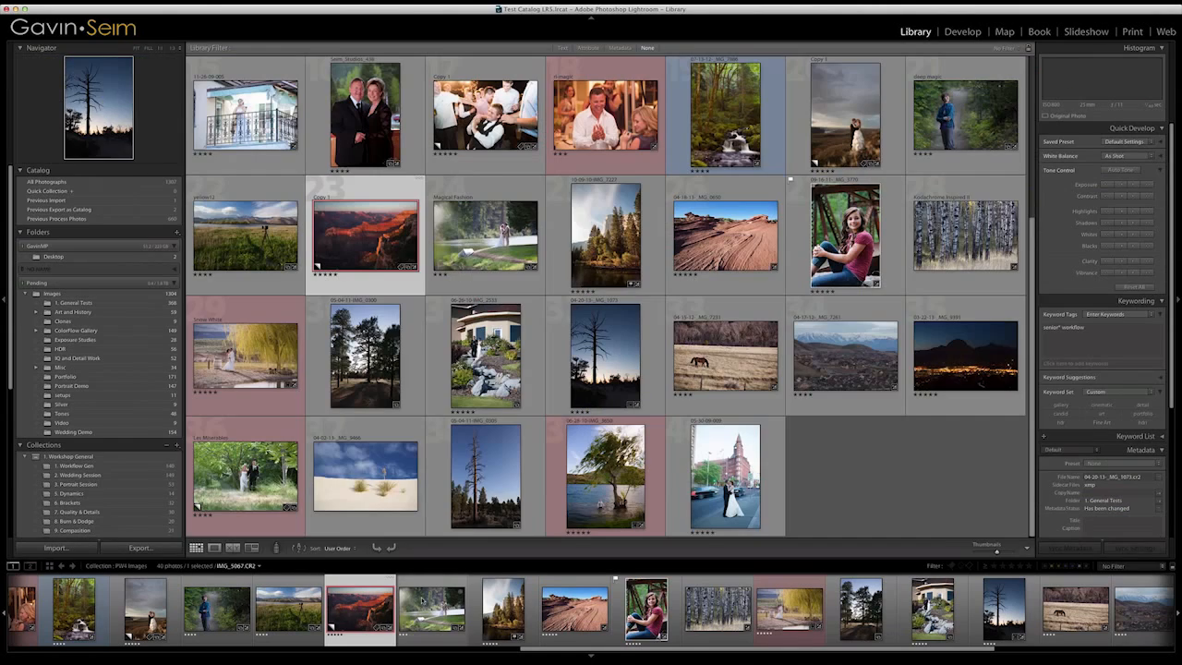
pyautogui.click(926, 476)
pyautogui.scroll(5, 869, 434)
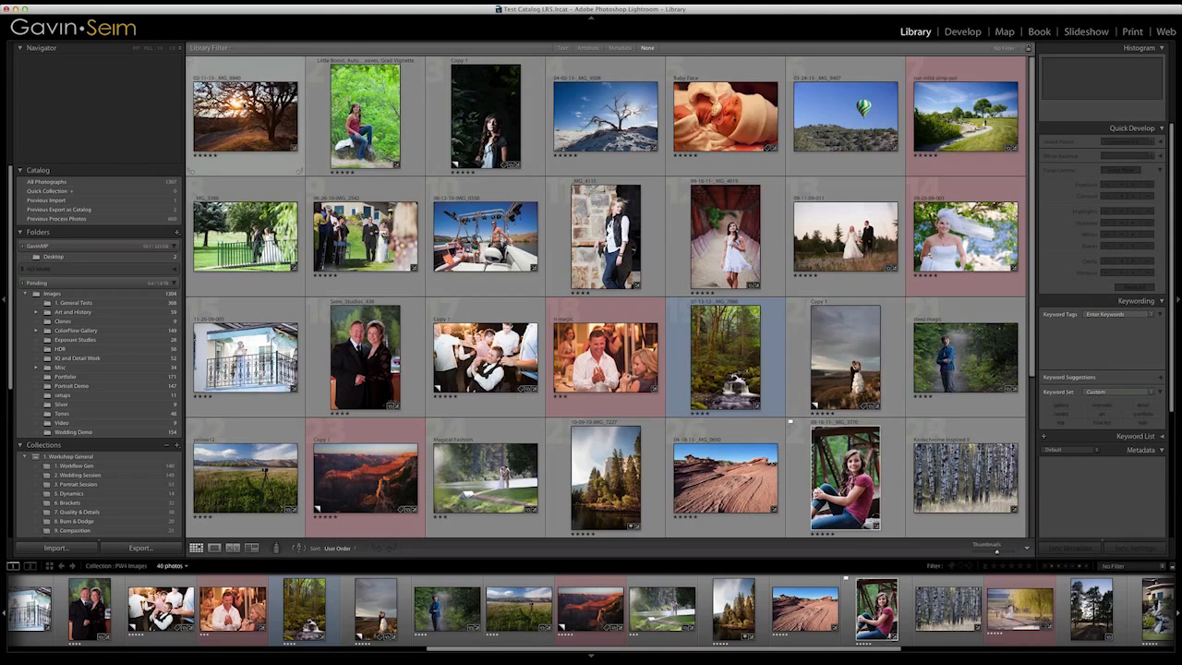
# - Open the oak tree sunset photo in Develop and apply the 1:17 Lens Correct AUTO and 1:06 SUPER Tone EQ X presets
pyautogui.click(245, 115)
pyautogui.press('d')
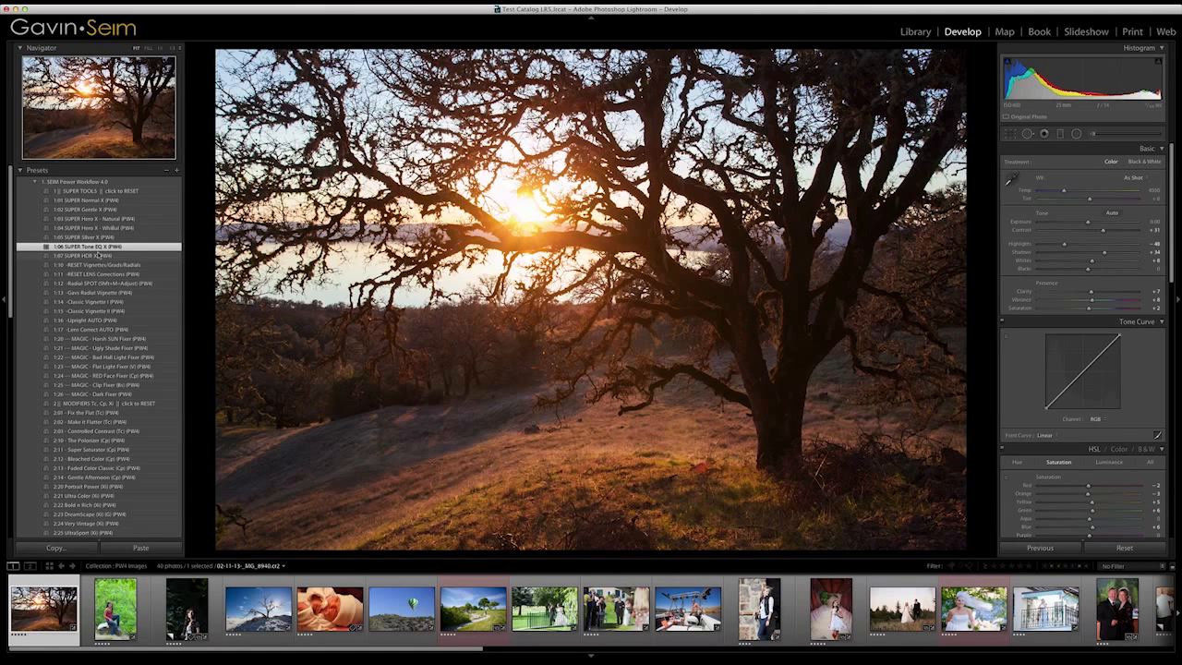
pyautogui.click(107, 330)
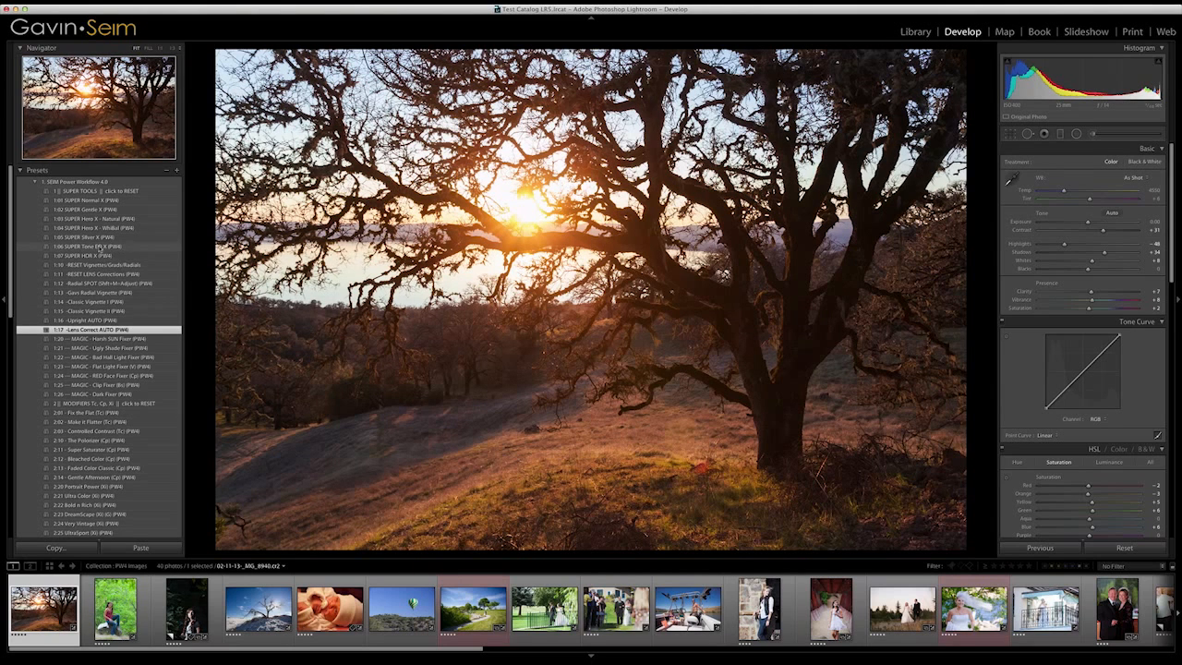
pyautogui.click(100, 246)
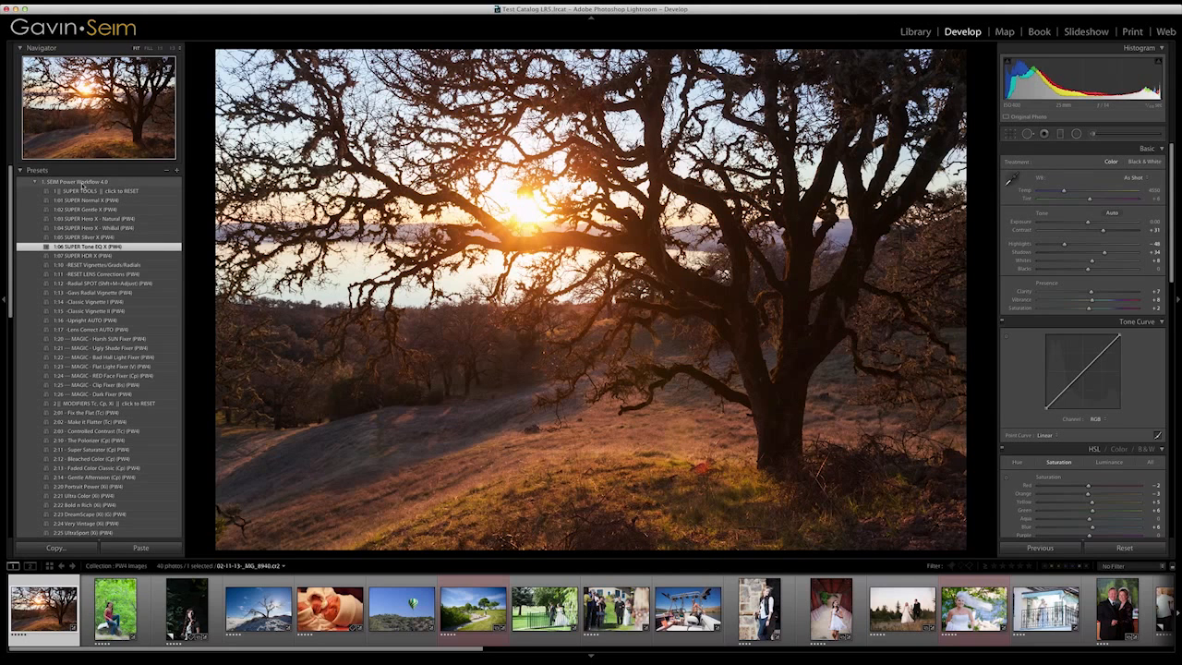
# - Apply the 1:15 Classic Vignette II preset to the oak tree photo, then try the SUPER TOOLS reset preset and undo it
pyautogui.click(34, 183)
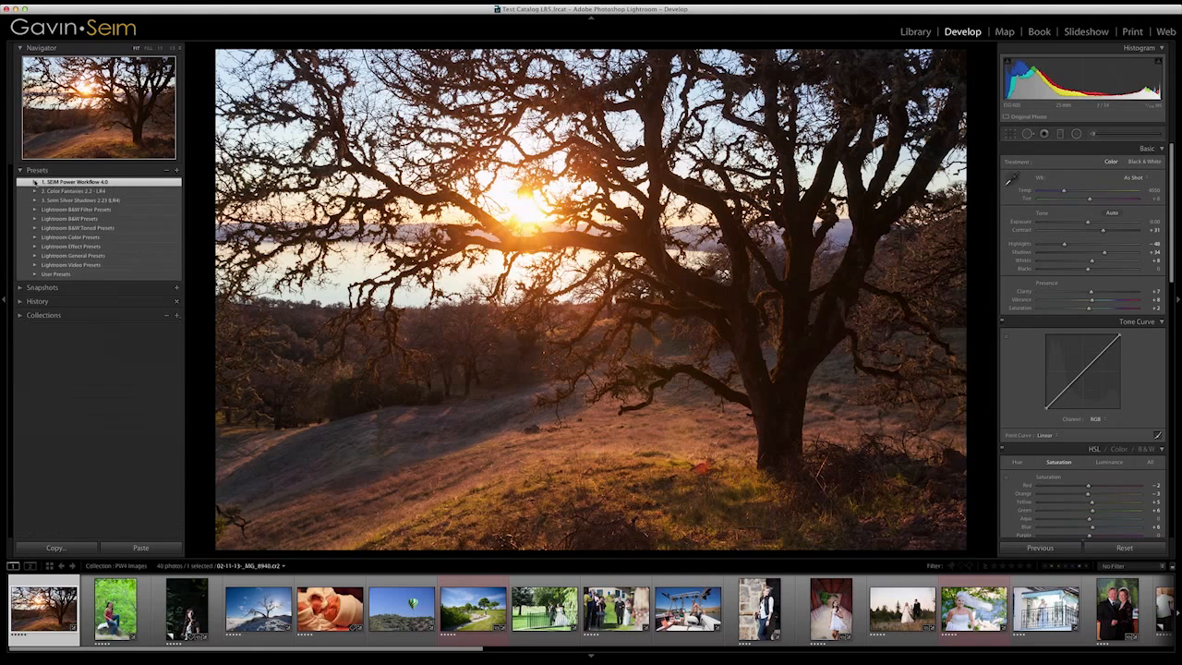
pyautogui.click(34, 183)
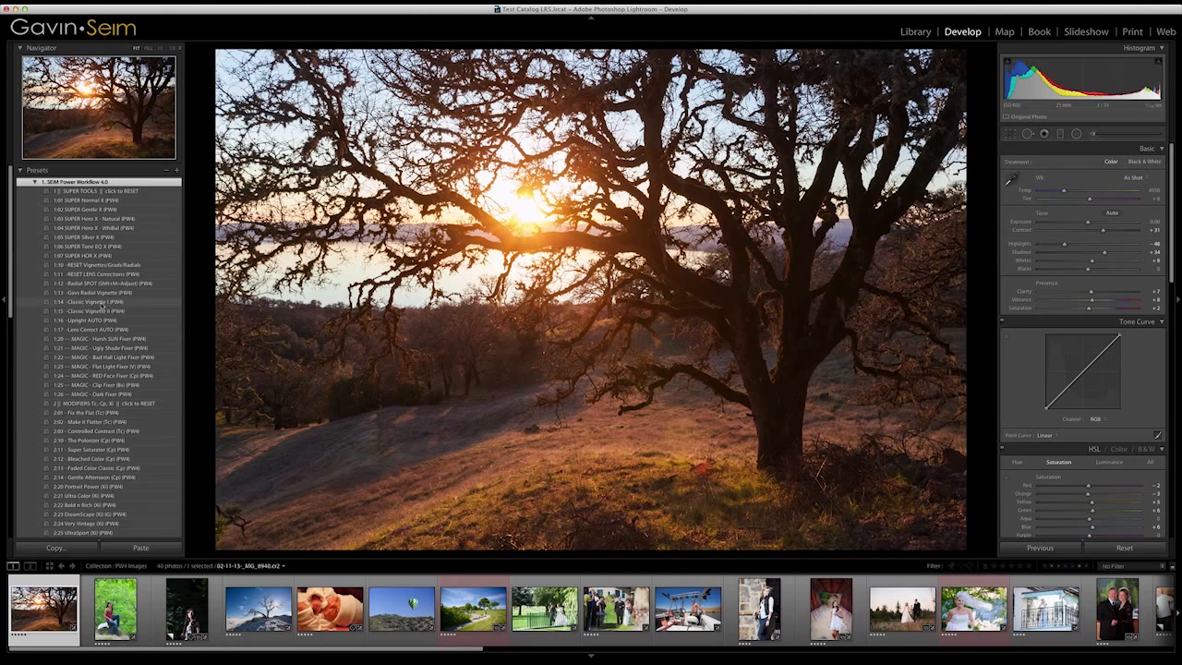
pyautogui.click(108, 312)
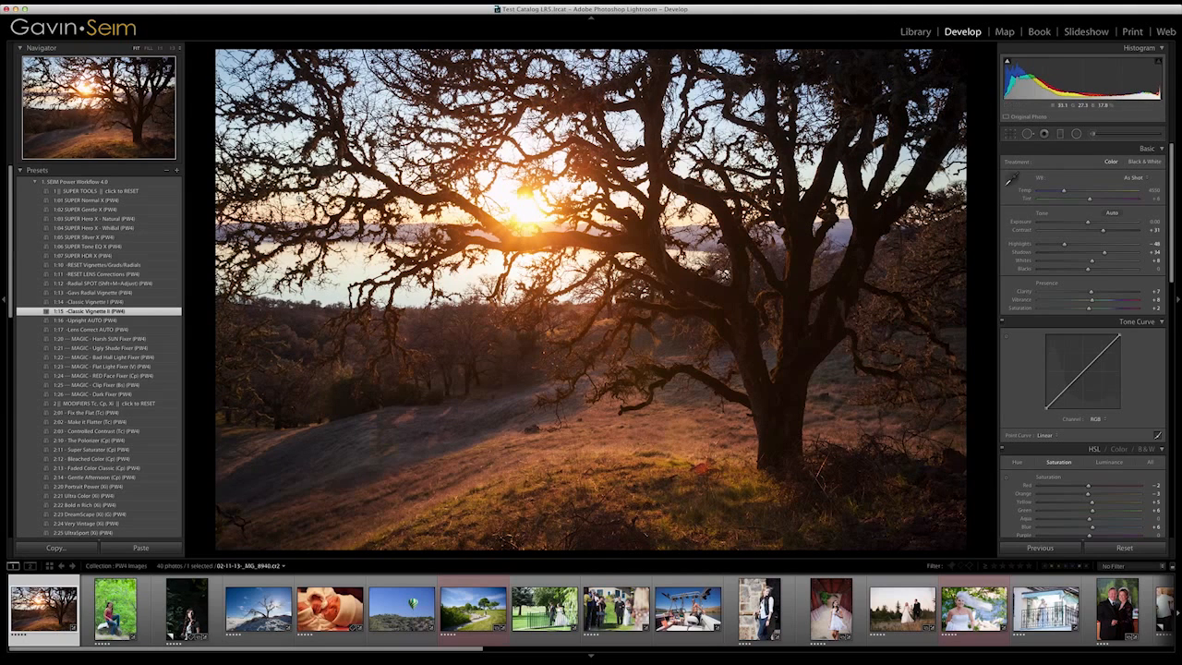
pyautogui.click(92, 191)
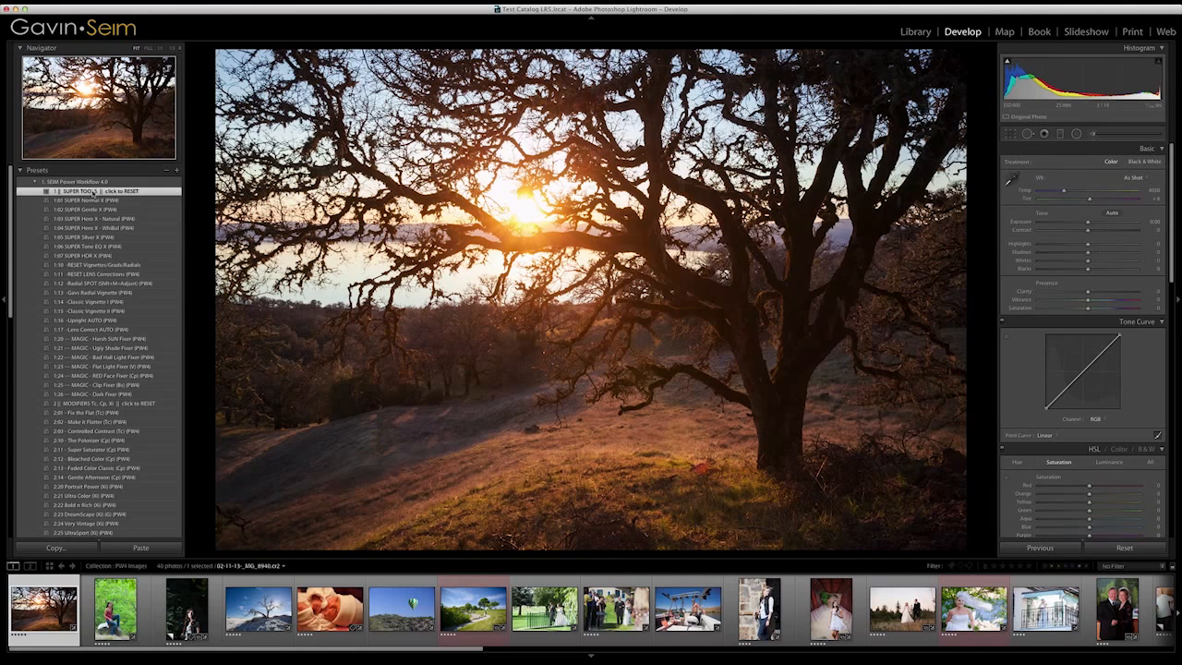
pyautogui.hotkey('ctrl', 'z')
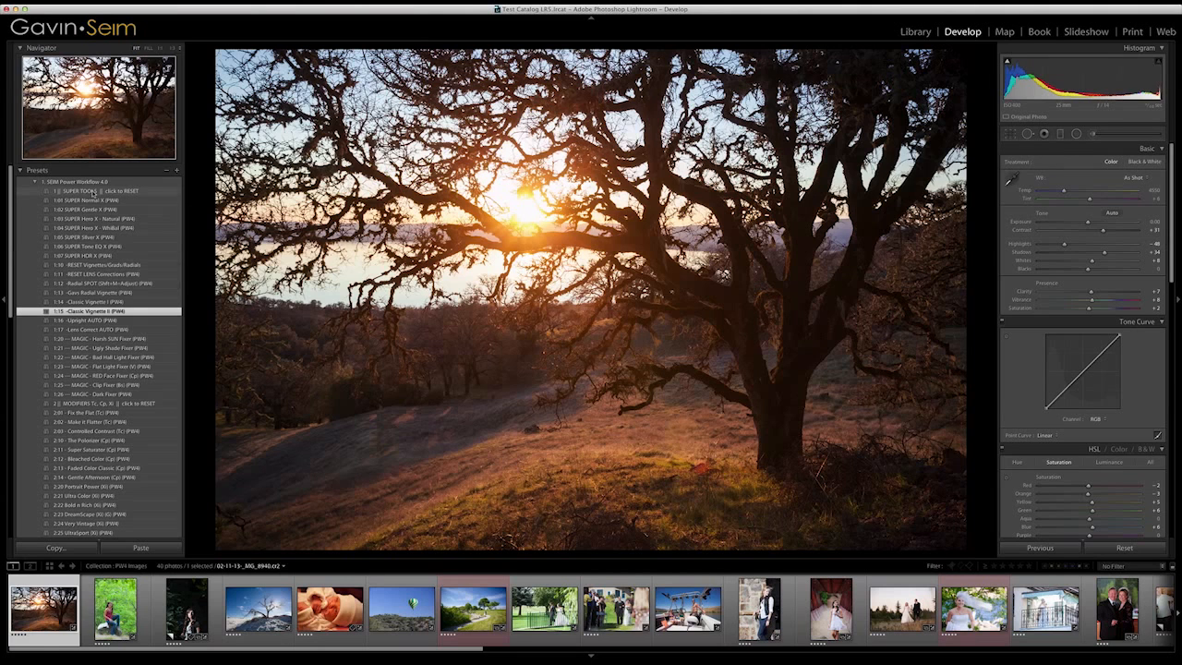
# - Return to the Library grid, undo the photo reordering in the PW4 Images collection and deselect all photos
pyautogui.press('g')
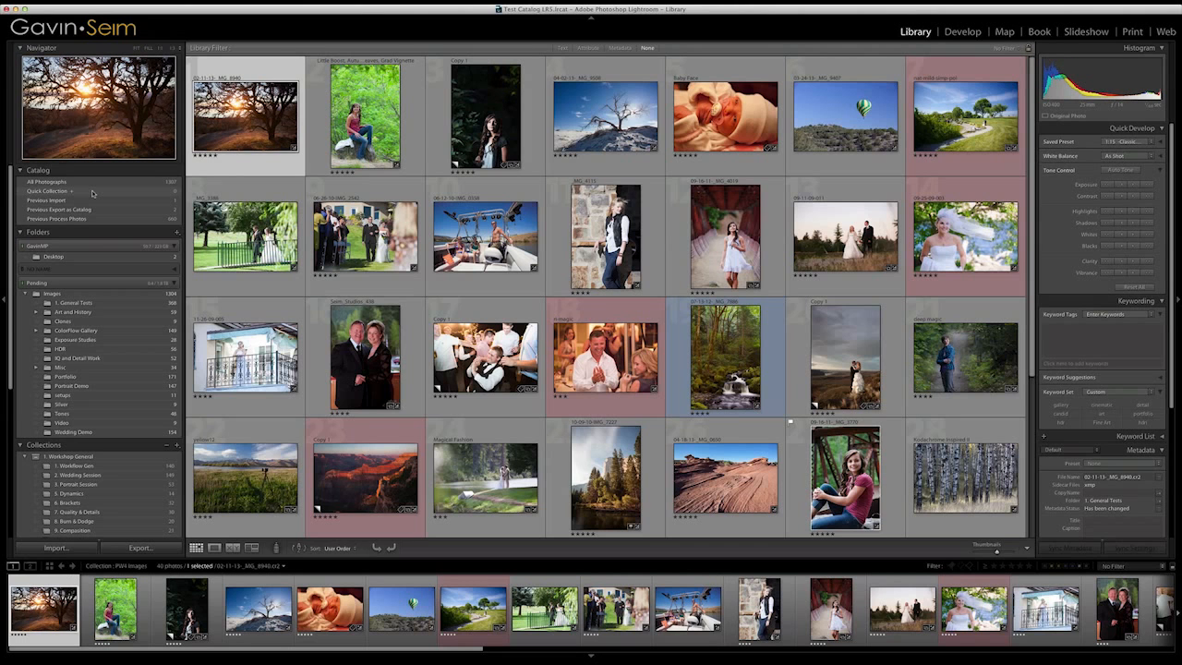
pyautogui.scroll(-5, 480, 259)
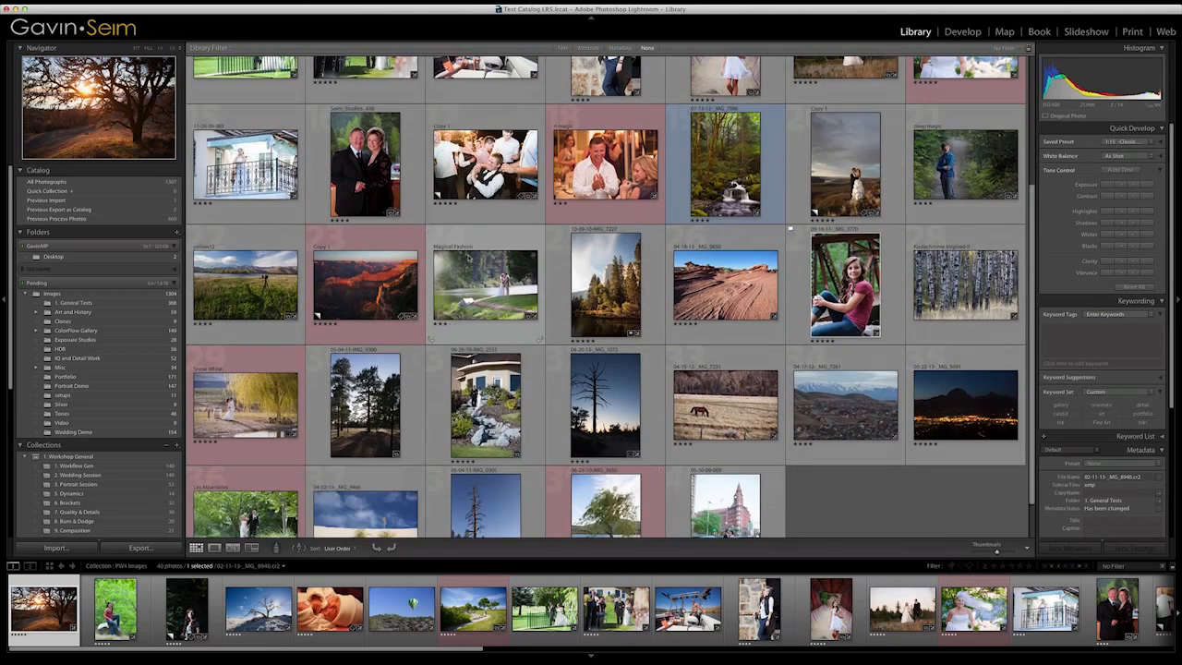
pyautogui.scroll(5, 468, 260)
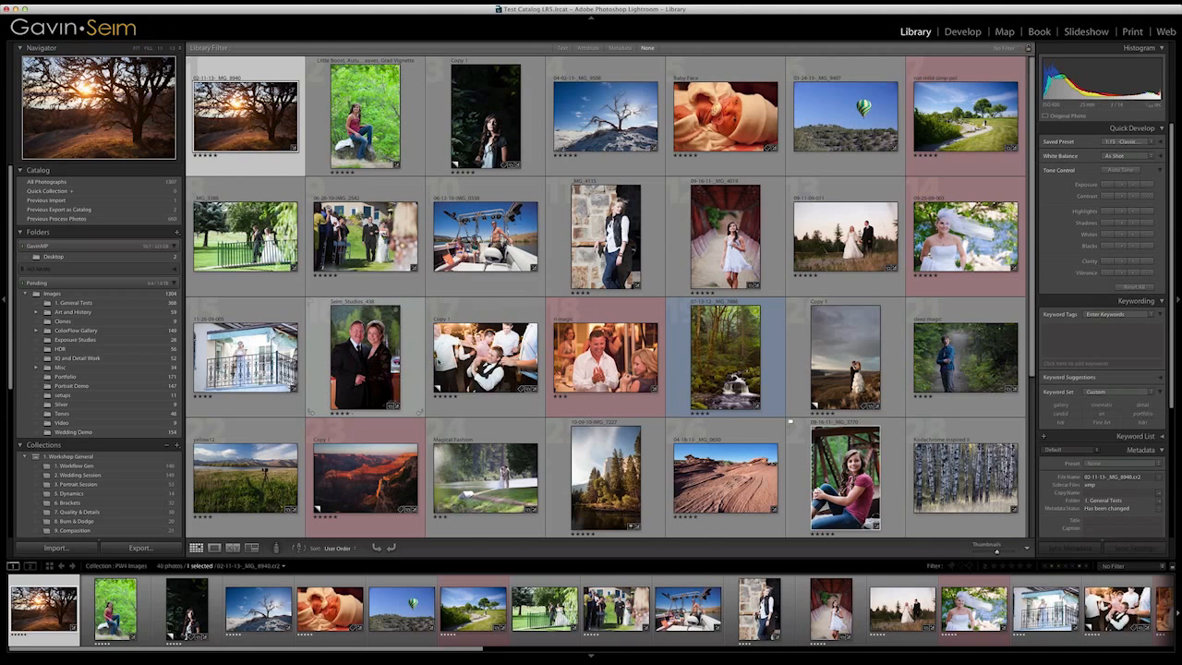
pyautogui.press('super+z')
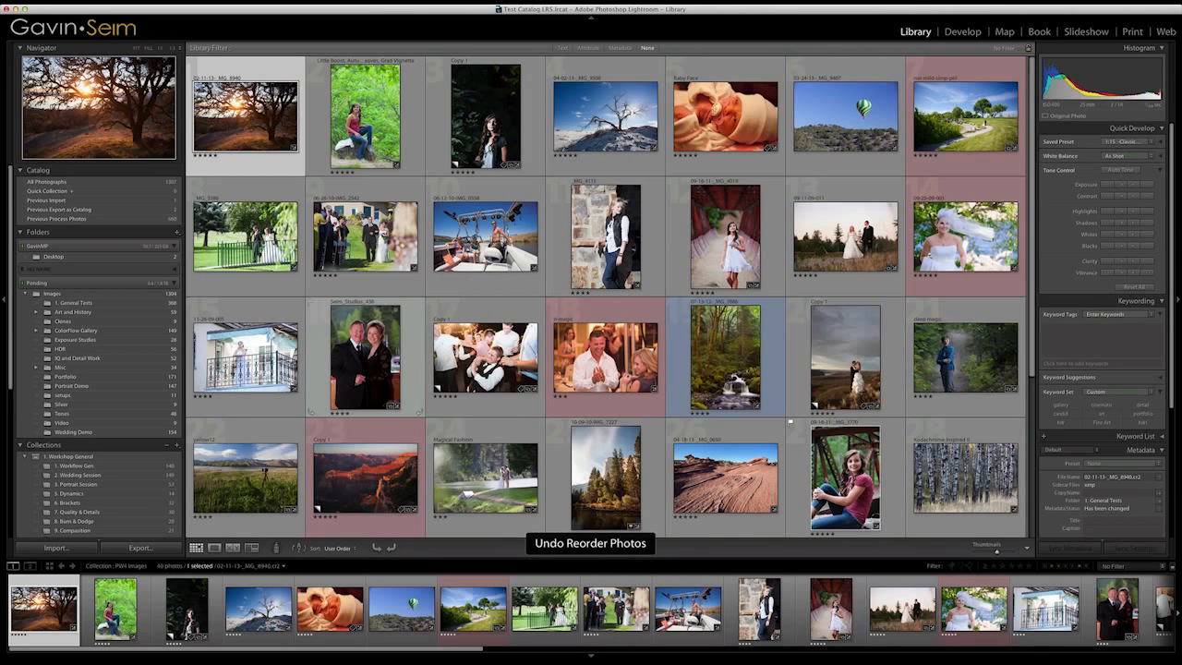
pyautogui.keyDown('shift'); pyautogui.click(631, 354); pyautogui.keyUp('shift')
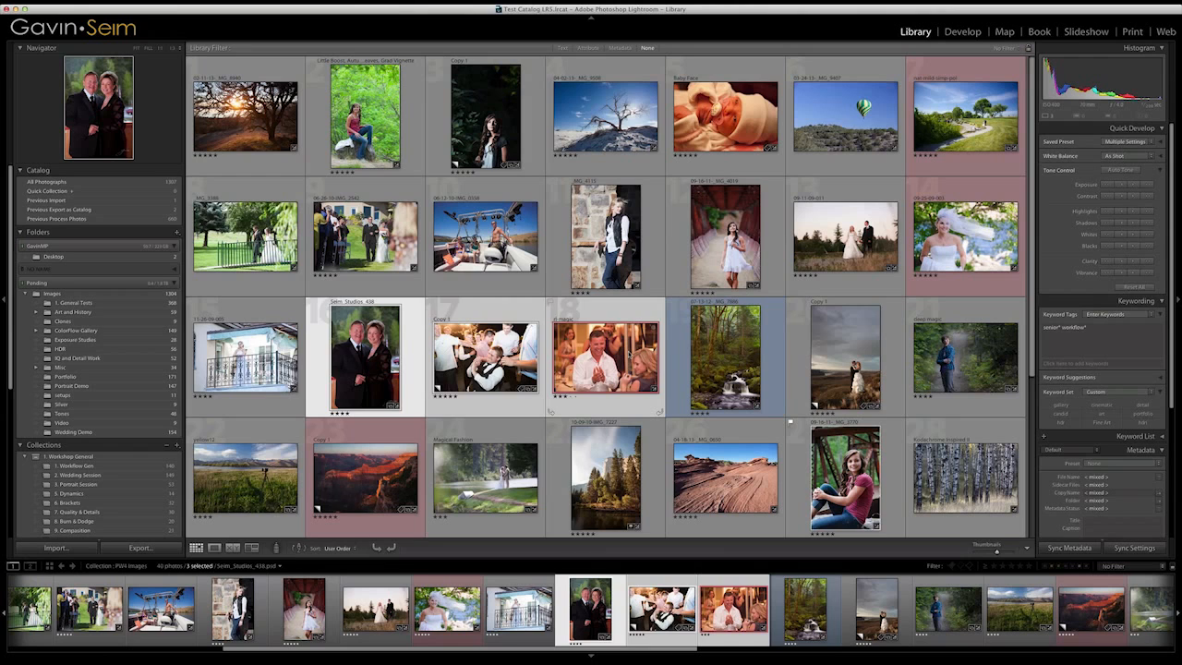
pyautogui.press('super+d')
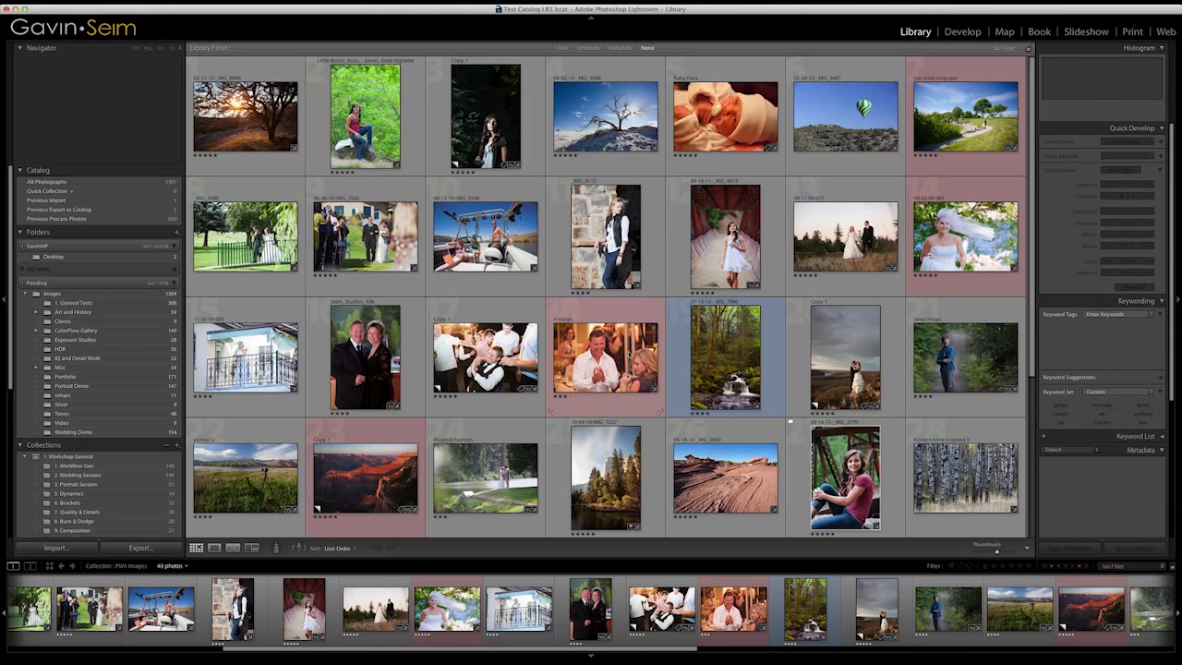